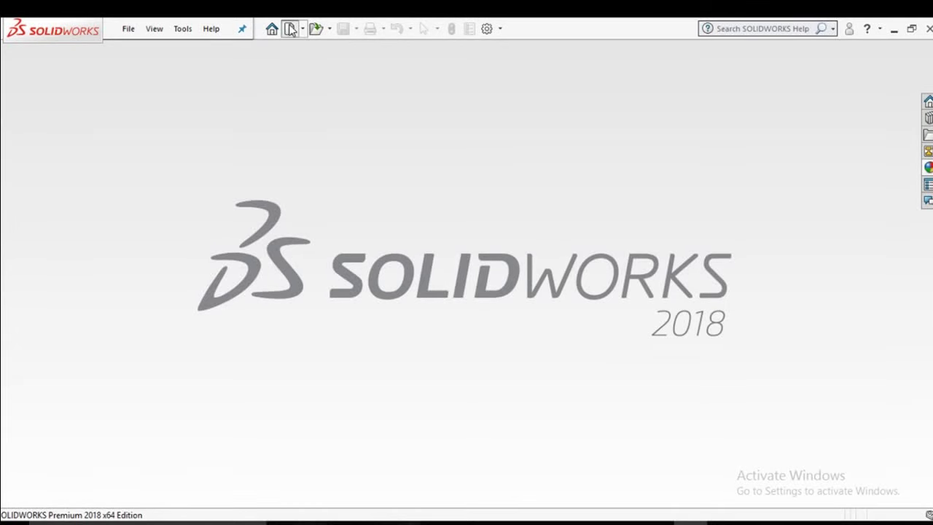
- Create a new Part document and open a sketch on the Front Plane
{"action": "left_click", "coordinate": [291, 30]}
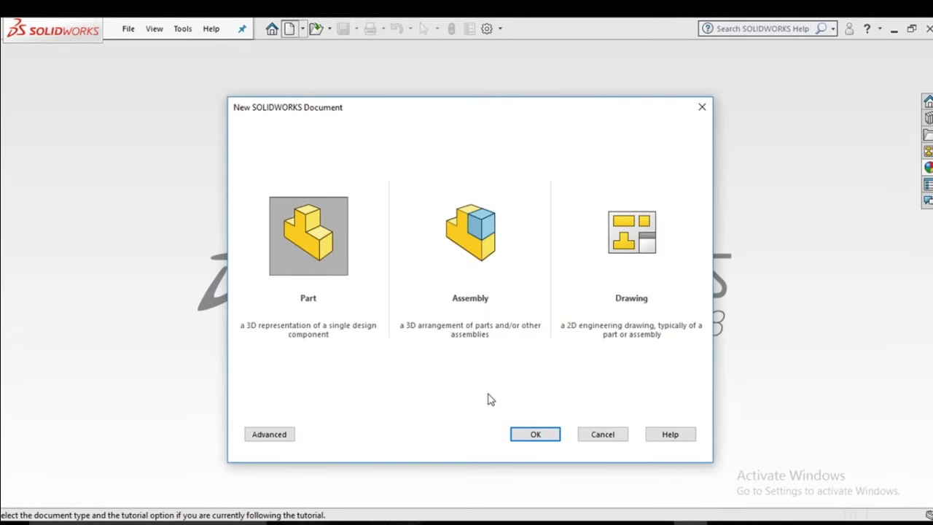
{"action": "left_click", "coordinate": [534, 434]}
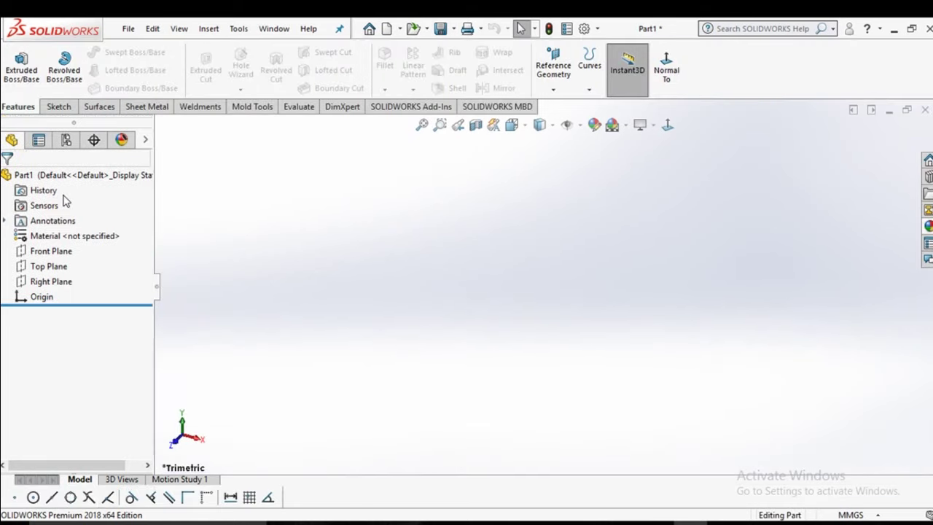
{"action": "left_click", "coordinate": [71, 251]}
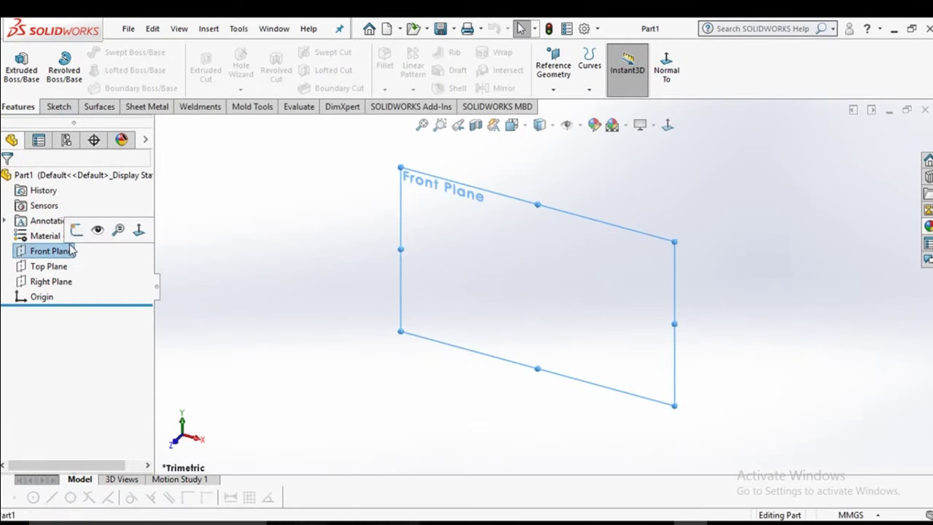
{"action": "left_click", "coordinate": [76, 230]}
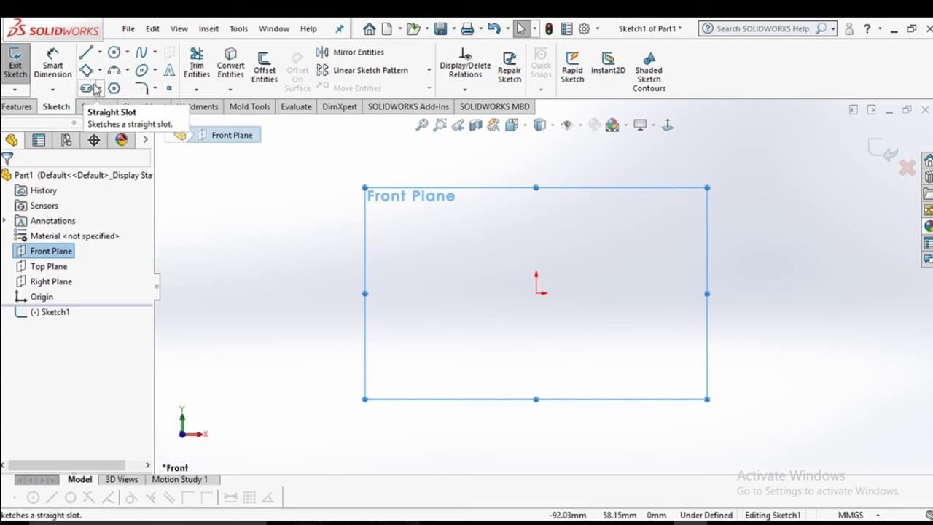
- Choose the Center Rectangle tool with the Center Point quick snap enabled
{"action": "left_click", "coordinate": [99, 70]}
{"action": "left_click", "coordinate": [105, 89]}
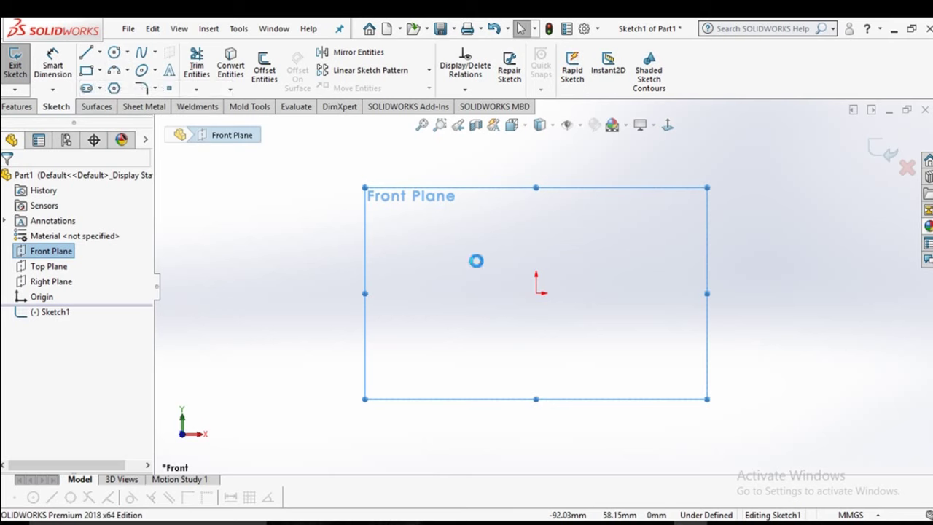
{"action": "left_click", "coordinate": [99, 70]}
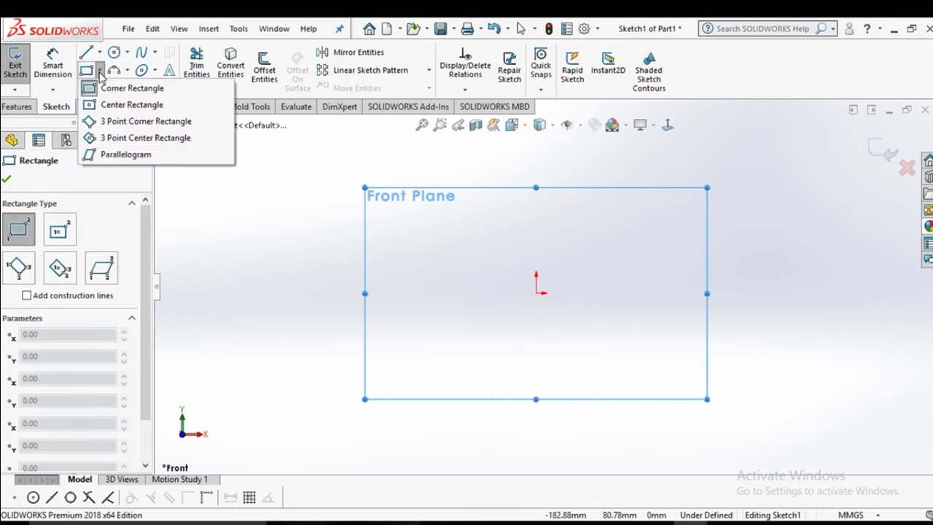
{"action": "left_click", "coordinate": [92, 104]}
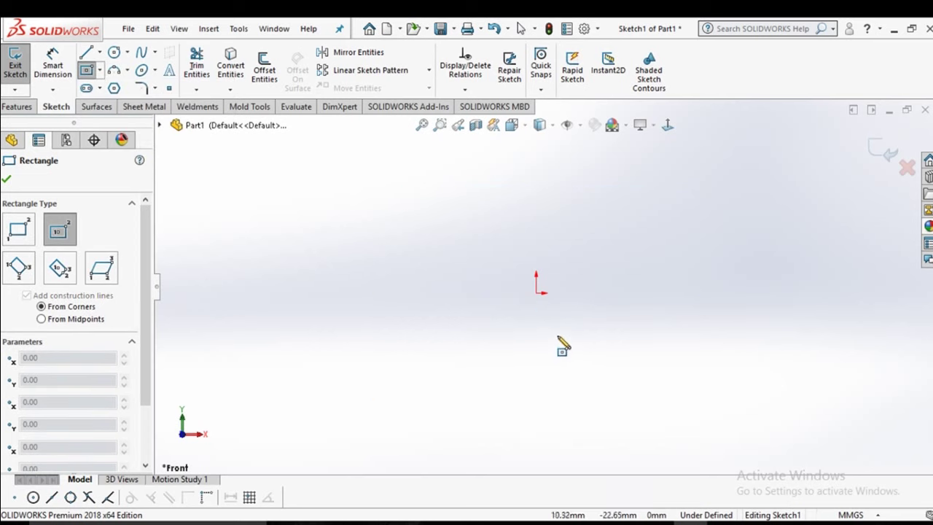
{"action": "left_click", "coordinate": [540, 88]}
{"action": "left_click", "coordinate": [554, 122]}
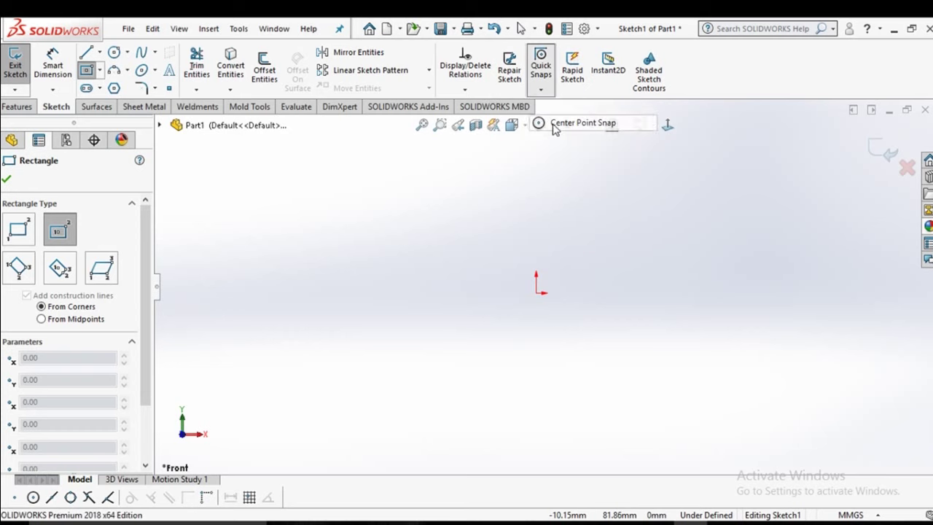
- Draw a center rectangle about the origin, with its diagonal construction lines
{"action": "left_click", "coordinate": [537, 293]}
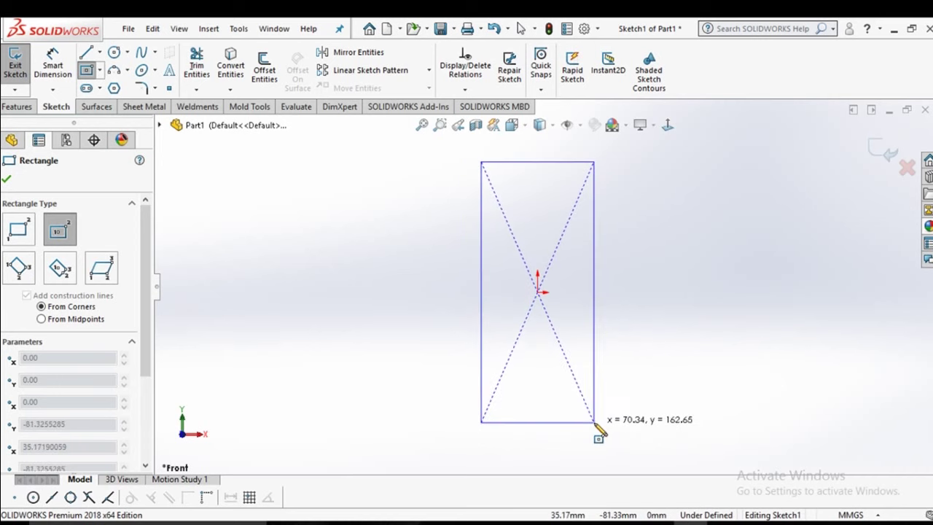
{"action": "left_click", "coordinate": [595, 423]}
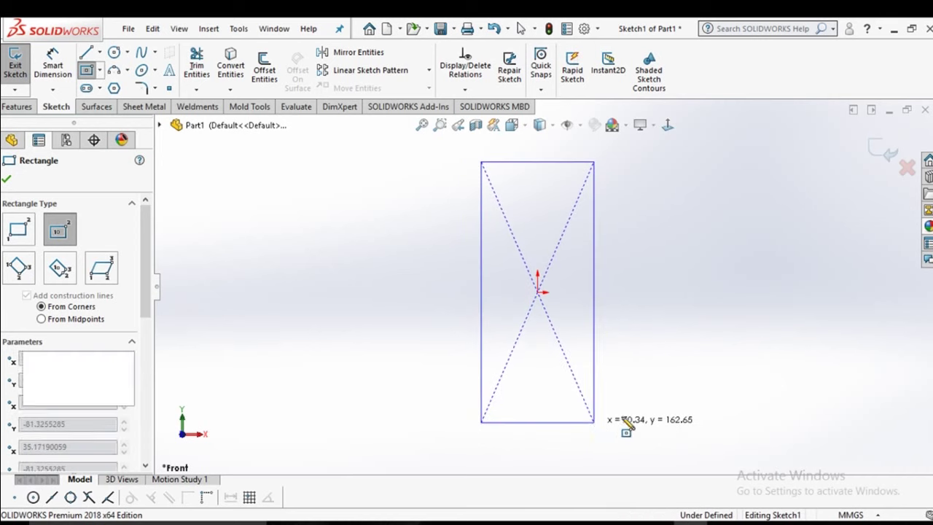
{"action": "right_click", "coordinate": [597, 423]}
{"action": "left_click", "coordinate": [623, 420]}
{"action": "key", "text": "Escape"}
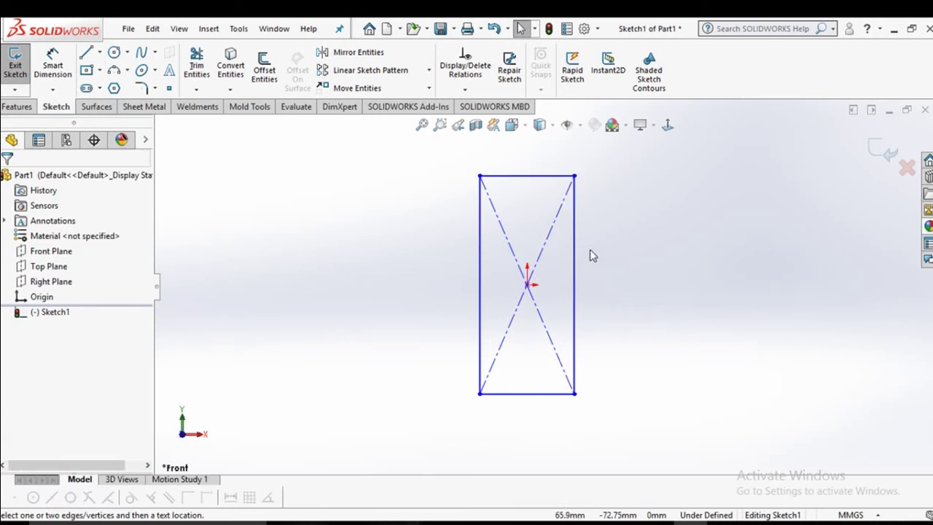
{"action": "right_click_drag", "start_coordinate": [590, 255], "coordinate": [559, 183]}
- Dimension the rectangle's top edge to 60 mm wide
{"action": "left_click", "coordinate": [543, 176]}
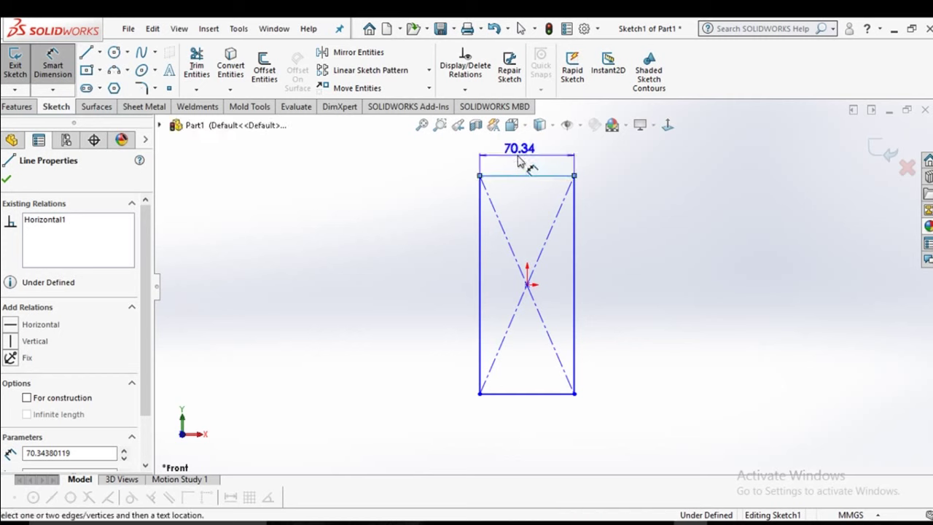
{"action": "left_click", "coordinate": [520, 162]}
{"action": "left_click", "coordinate": [519, 162]}
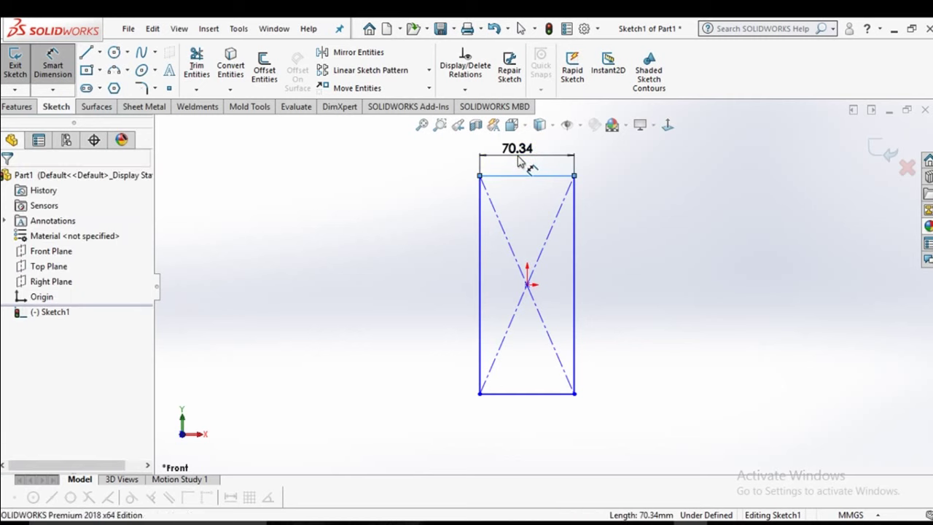
{"action": "type", "text": "60"}
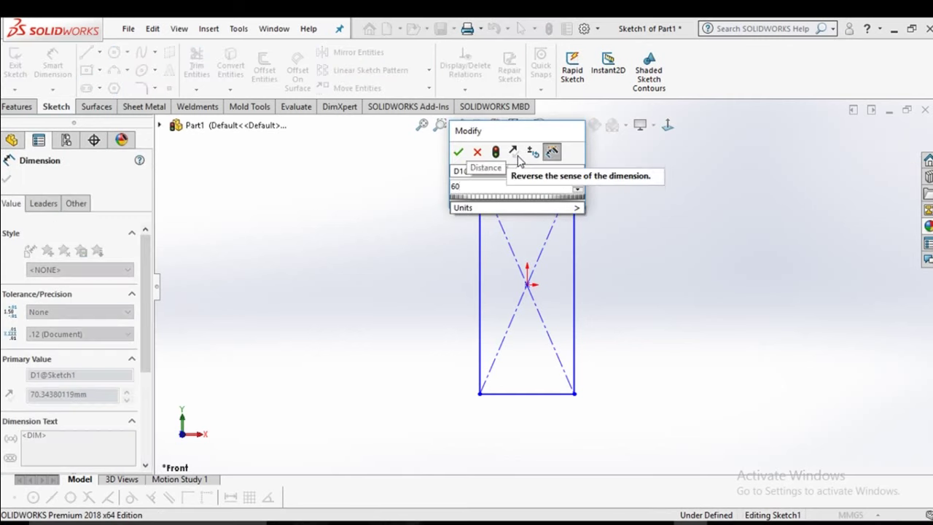
{"action": "key", "text": "Return"}
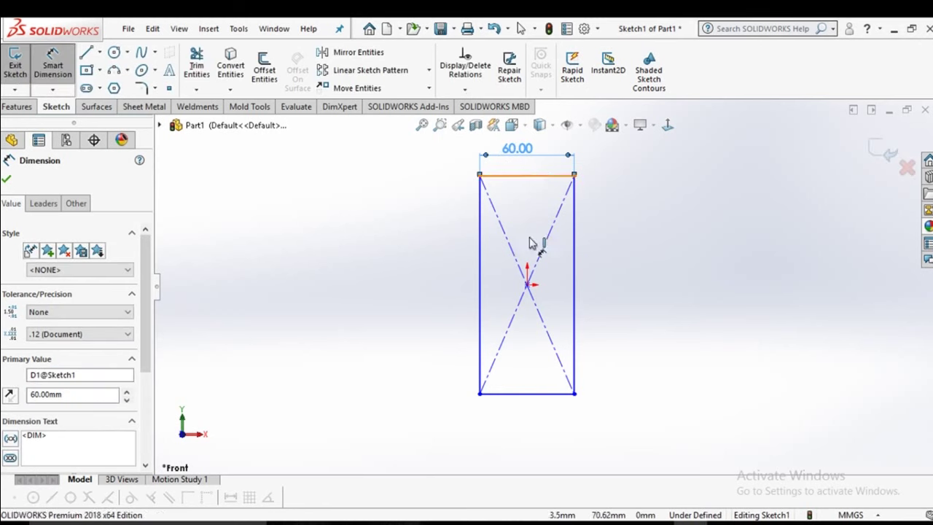
- Dimension the rectangle's vertical side to 140 mm tall
{"action": "left_click", "coordinate": [520, 392]}
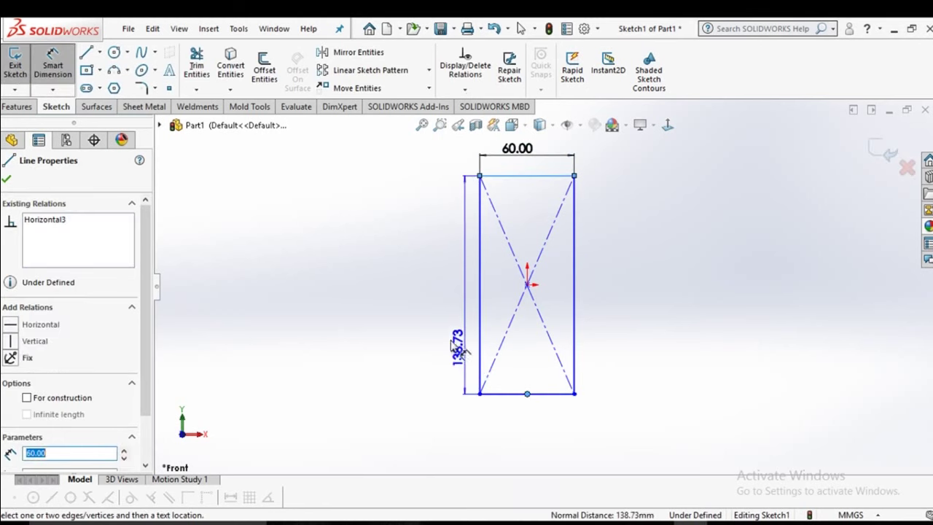
{"action": "left_click", "coordinate": [430, 329]}
{"action": "type", "text": "1"}
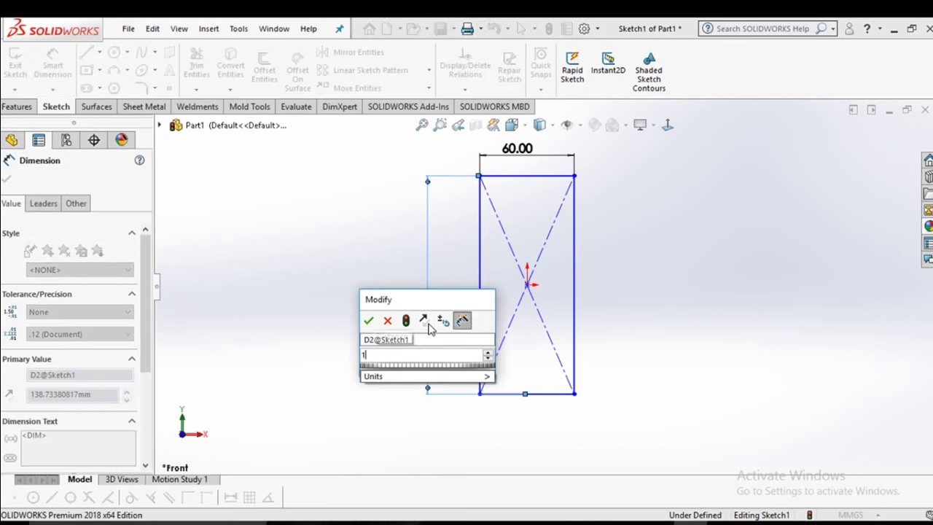
{"action": "type", "text": "40"}
{"action": "key", "text": "Return"}
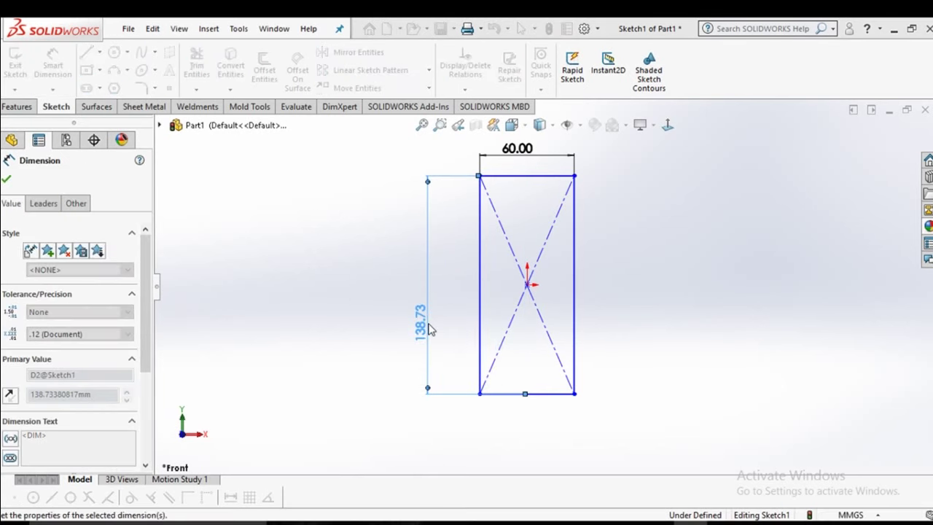
{"action": "left_click", "coordinate": [503, 312]}
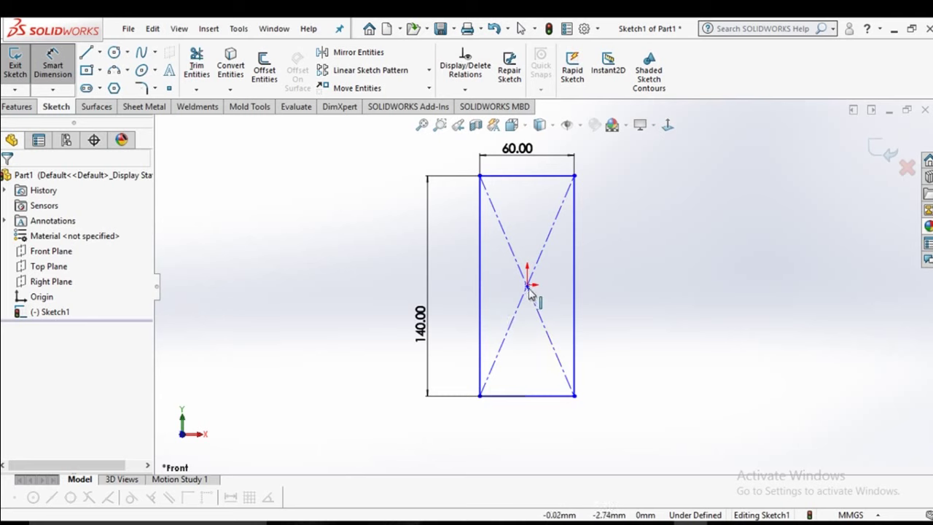
{"action": "scroll", "coordinate": [530, 291], "scroll_direction": "down", "scroll_amount": 2}
{"action": "key", "text": "Escape"}
{"action": "scroll", "coordinate": [531, 292], "scroll_direction": "up", "scroll_amount": 2}
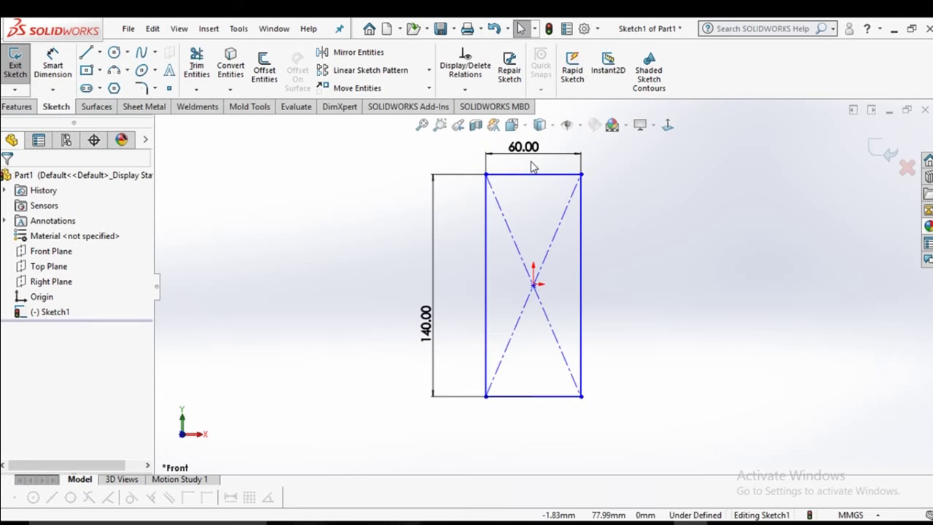
{"action": "scroll", "coordinate": [533, 167], "scroll_direction": "down", "scroll_amount": 2}
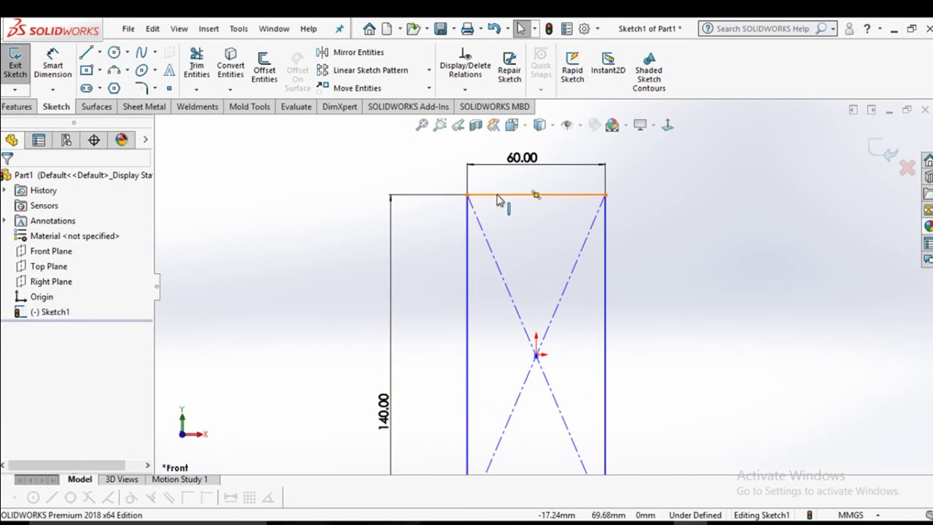
- Trim away the rectangle's top and bottom edges and both diagonal construction lines
{"action": "left_click", "coordinate": [196, 66]}
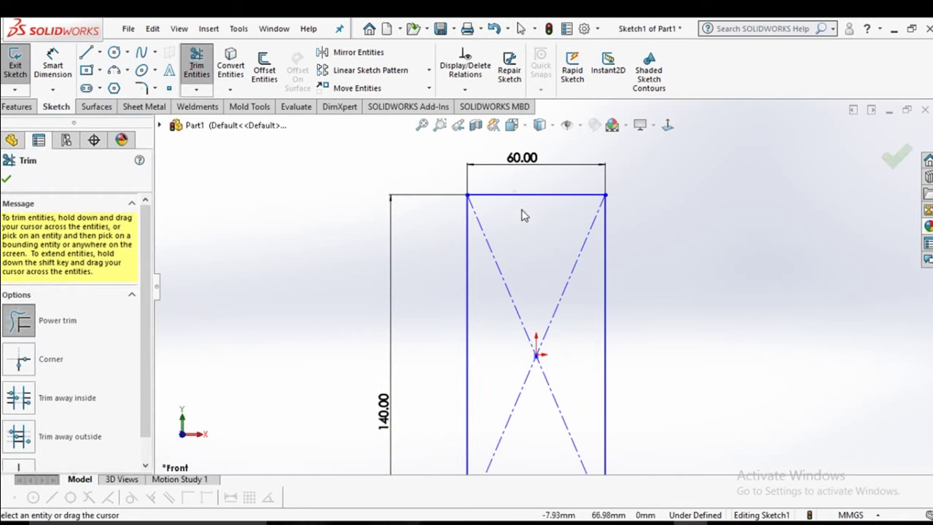
{"action": "left_click_drag", "start_coordinate": [516, 195], "coordinate": [524, 222]}
{"action": "scroll", "coordinate": [510, 219], "scroll_direction": "up", "scroll_amount": 2}
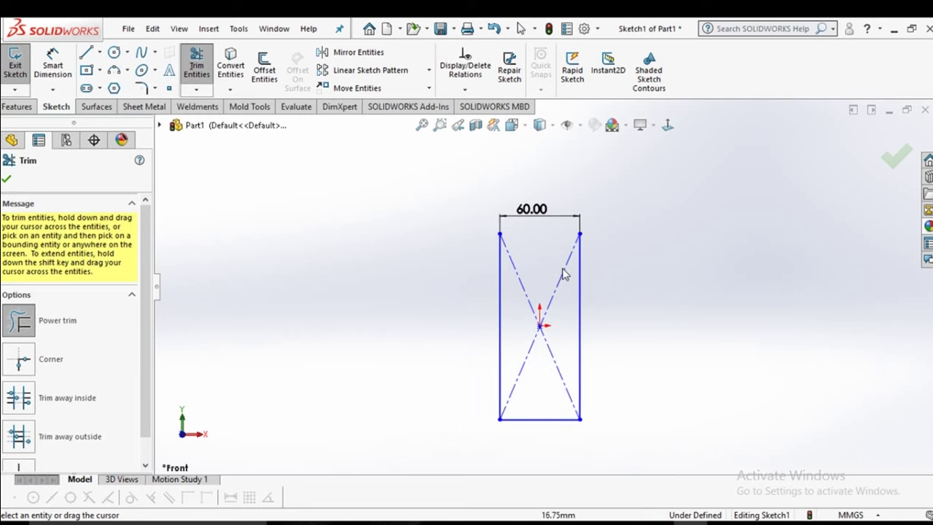
{"action": "left_click_drag", "start_coordinate": [540, 419], "coordinate": [543, 465]}
{"action": "scroll", "coordinate": [558, 365], "scroll_direction": "up", "scroll_amount": 1}
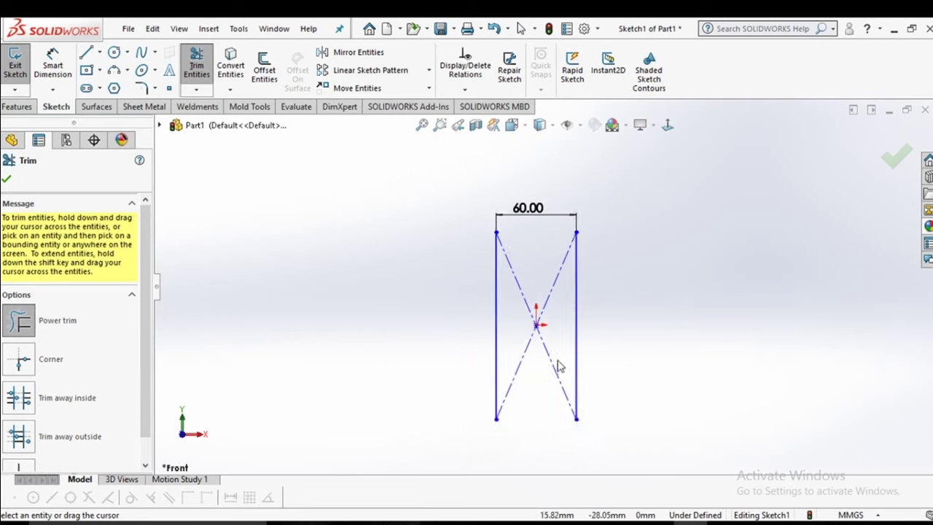
{"action": "scroll", "coordinate": [550, 230], "scroll_direction": "down", "scroll_amount": 2}
{"action": "left_click_drag", "start_coordinate": [530, 288], "coordinate": [530, 317]}
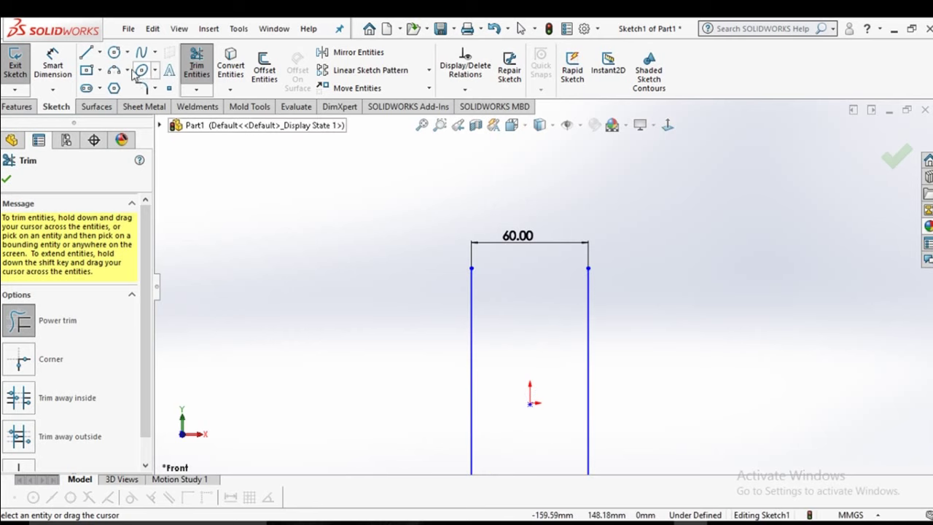
{"action": "left_click", "coordinate": [87, 52]}
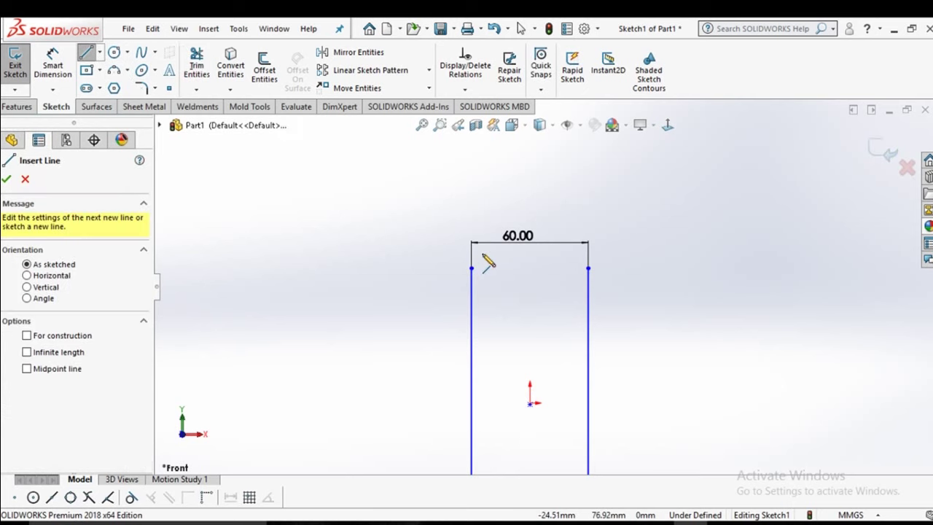
- Draw a sloped line rising from above the left upright toward the right
{"action": "left_click", "coordinate": [482, 253]}
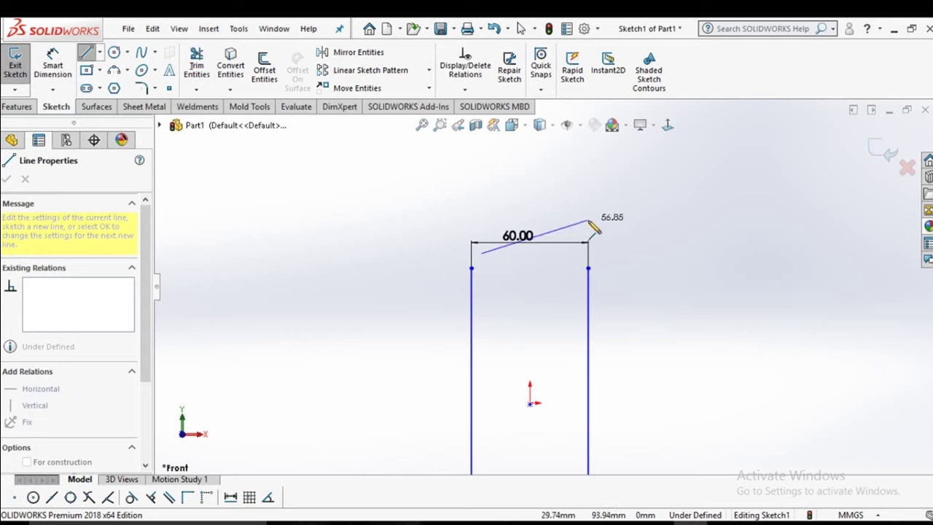
{"action": "left_click", "coordinate": [592, 220]}
{"action": "right_click", "coordinate": [597, 222]}
{"action": "left_click", "coordinate": [616, 230]}
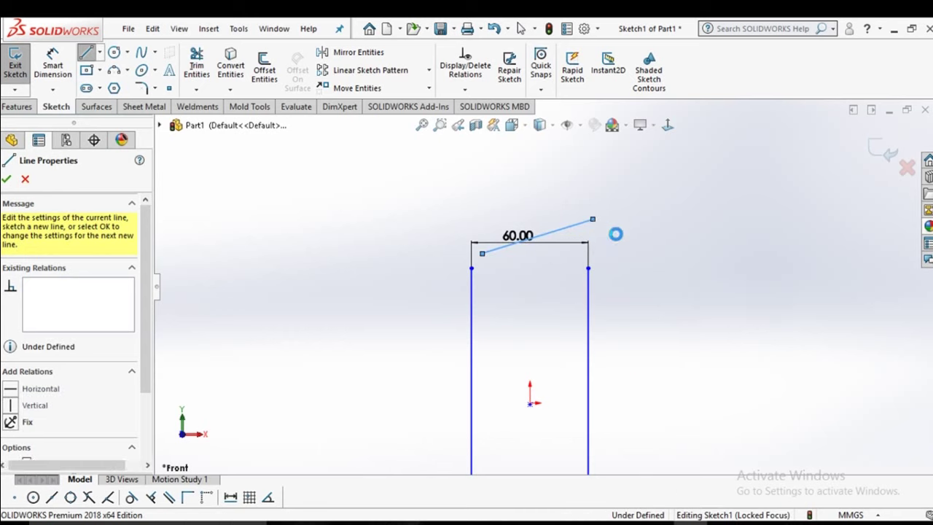
{"action": "scroll", "coordinate": [478, 254], "scroll_direction": "down", "scroll_amount": 3}
{"action": "scroll", "coordinate": [467, 262], "scroll_direction": "down", "scroll_amount": 3}
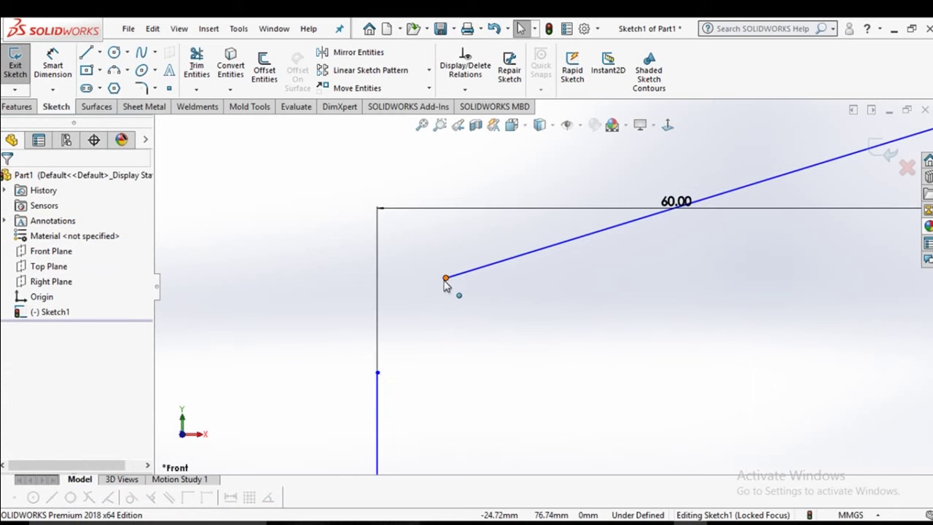
- Drag the sloped line's ends down so it overhangs both uprights
{"action": "left_click_drag", "start_coordinate": [445, 281], "coordinate": [349, 309]}
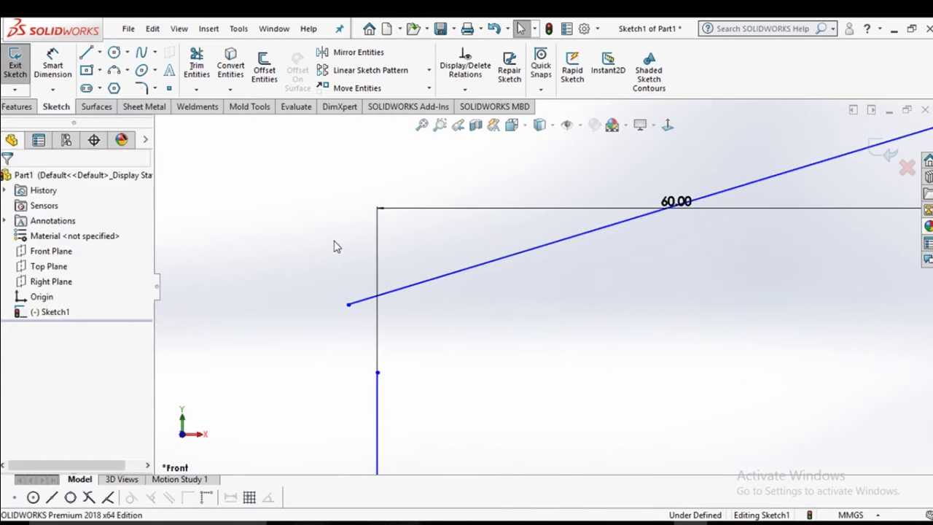
{"action": "scroll", "coordinate": [399, 282], "scroll_direction": "up", "scroll_amount": 2}
{"action": "scroll", "coordinate": [531, 317], "scroll_direction": "up", "scroll_amount": 2}
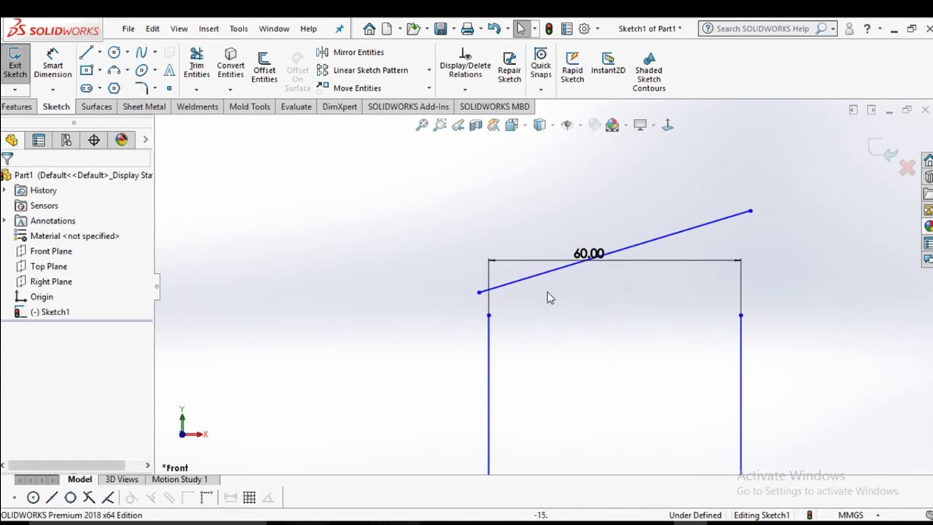
{"action": "scroll", "coordinate": [547, 295], "scroll_direction": "down", "scroll_amount": 2}
{"action": "mouse_move", "coordinate": [466, 293]}
{"action": "left_mouse_down"}
{"action": "mouse_move", "coordinate": [455, 316]}
{"action": "mouse_move", "coordinate": [462, 328]}
{"action": "left_mouse_up"}
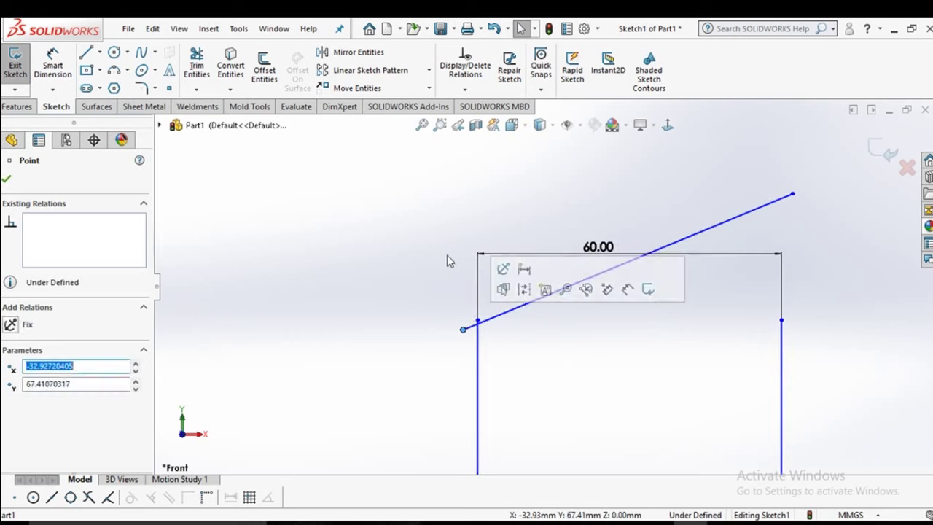
{"action": "left_click", "coordinate": [448, 260]}
{"action": "scroll", "coordinate": [609, 250], "scroll_direction": "up", "scroll_amount": 3}
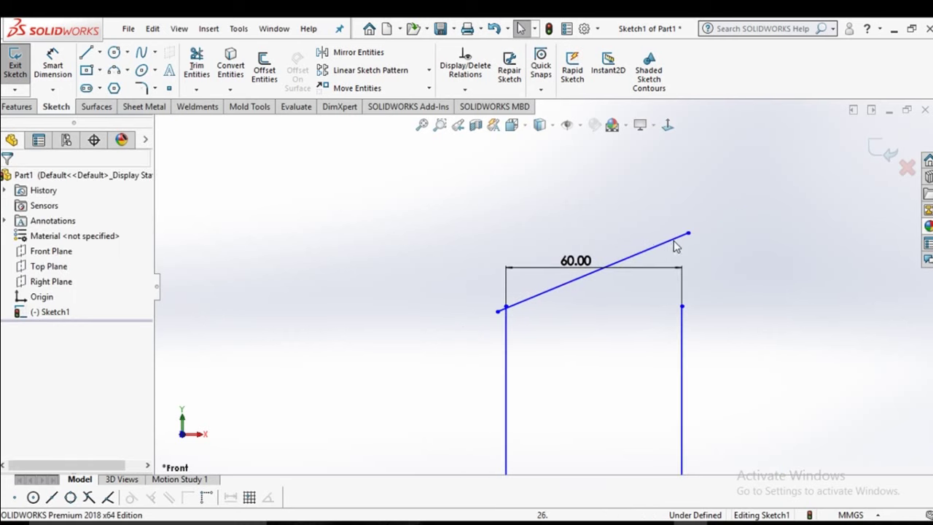
{"action": "left_click_drag", "start_coordinate": [688, 235], "coordinate": [700, 250]}
{"action": "left_click", "coordinate": [711, 234]}
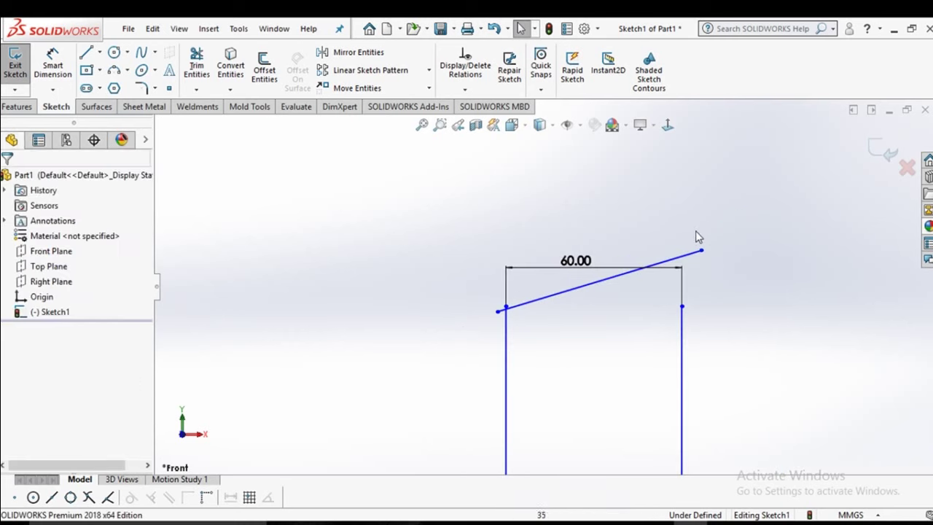
{"action": "left_click", "coordinate": [196, 64]}
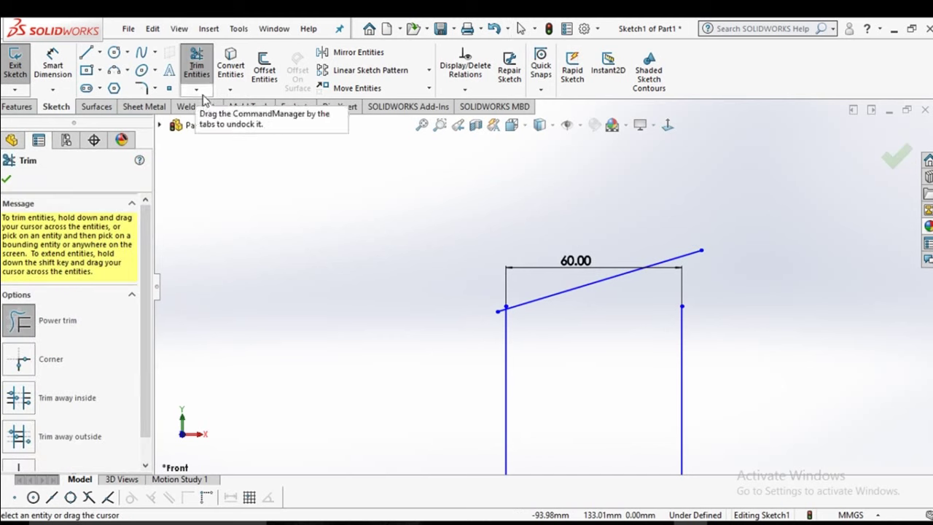
- Extend the right vertical line up to meet the sloped line
{"action": "left_click", "coordinate": [196, 89]}
{"action": "left_click", "coordinate": [222, 124]}
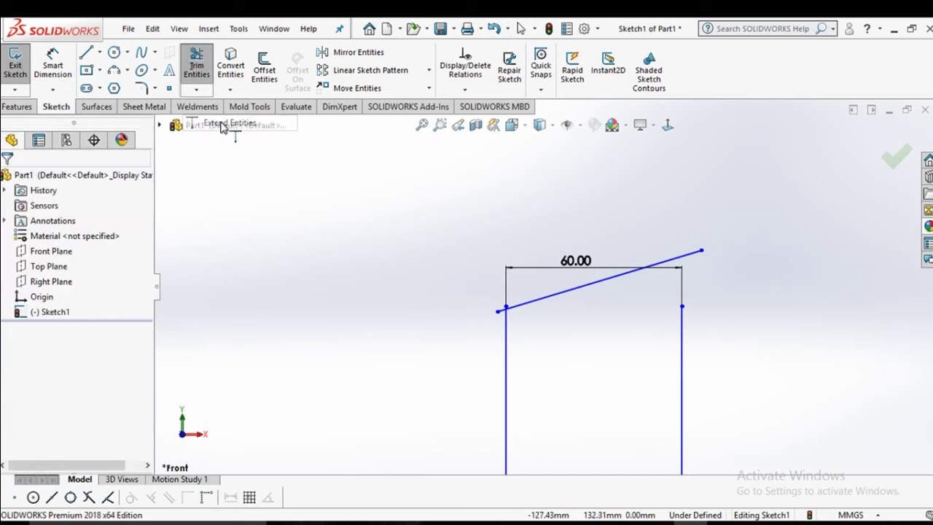
{"action": "left_click", "coordinate": [684, 330]}
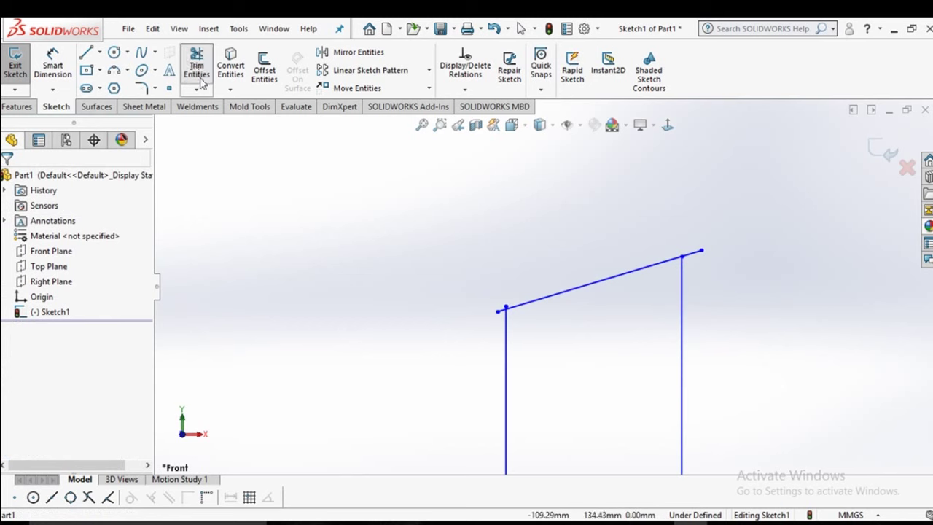
{"action": "left_click", "coordinate": [196, 89]}
{"action": "left_click", "coordinate": [211, 108]}
- Trim off the sloped line's overhanging ends so the corners close cleanly
{"action": "scroll", "coordinate": [667, 250], "scroll_direction": "down", "scroll_amount": 5}
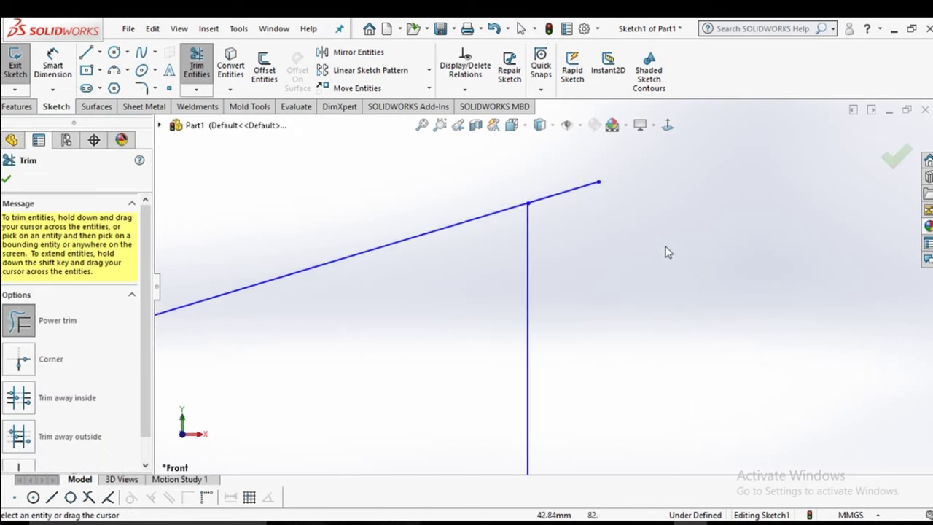
{"action": "scroll", "coordinate": [572, 248], "scroll_direction": "up", "scroll_amount": 3}
{"action": "scroll", "coordinate": [388, 327], "scroll_direction": "down", "scroll_amount": 1}
{"action": "scroll", "coordinate": [411, 265], "scroll_direction": "down", "scroll_amount": 3}
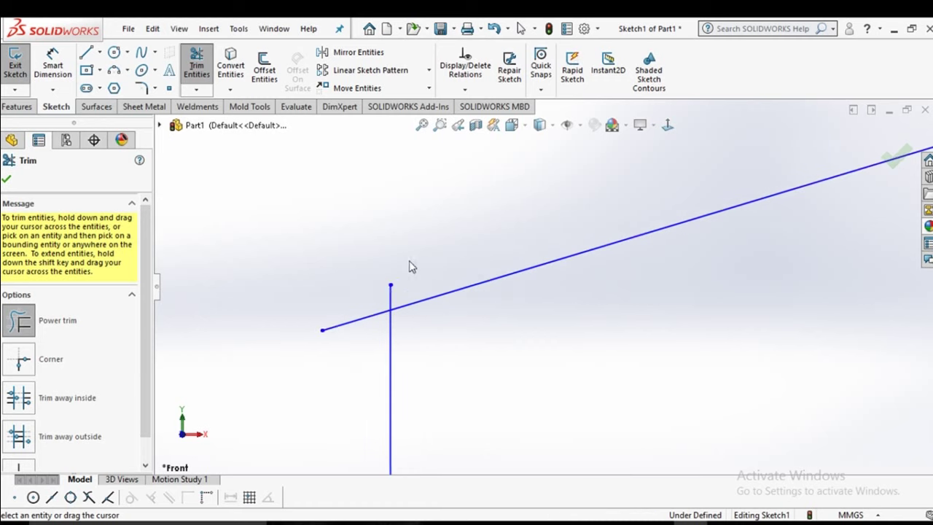
{"action": "left_click_drag", "start_coordinate": [368, 318], "coordinate": [365, 343]}
{"action": "scroll", "coordinate": [548, 323], "scroll_direction": "up", "scroll_amount": 3}
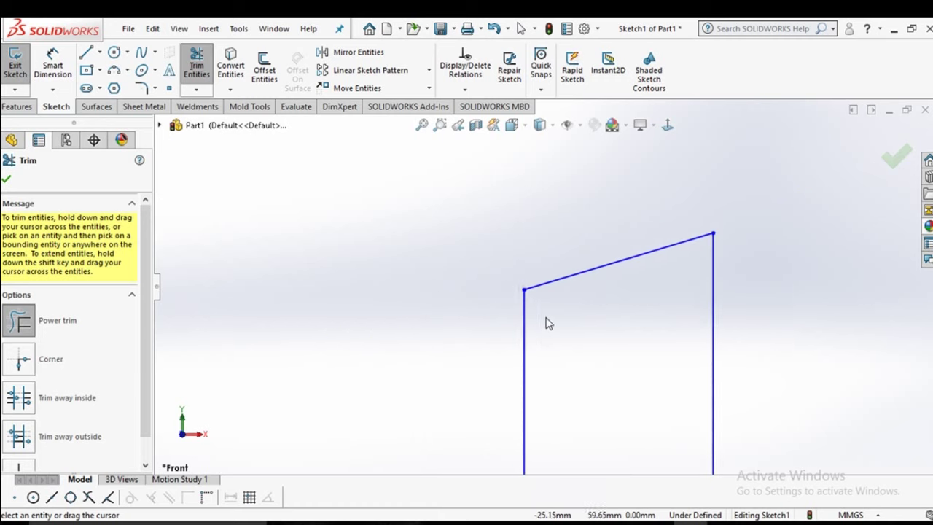
{"action": "scroll", "coordinate": [603, 346], "scroll_direction": "up", "scroll_amount": 2}
{"action": "scroll", "coordinate": [612, 353], "scroll_direction": "down", "scroll_amount": 1}
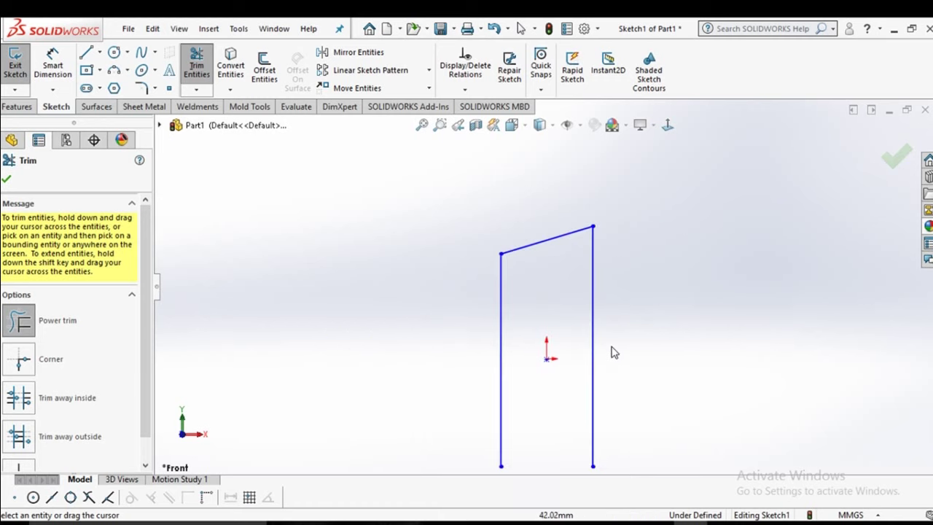
{"action": "left_click", "coordinate": [141, 89]}
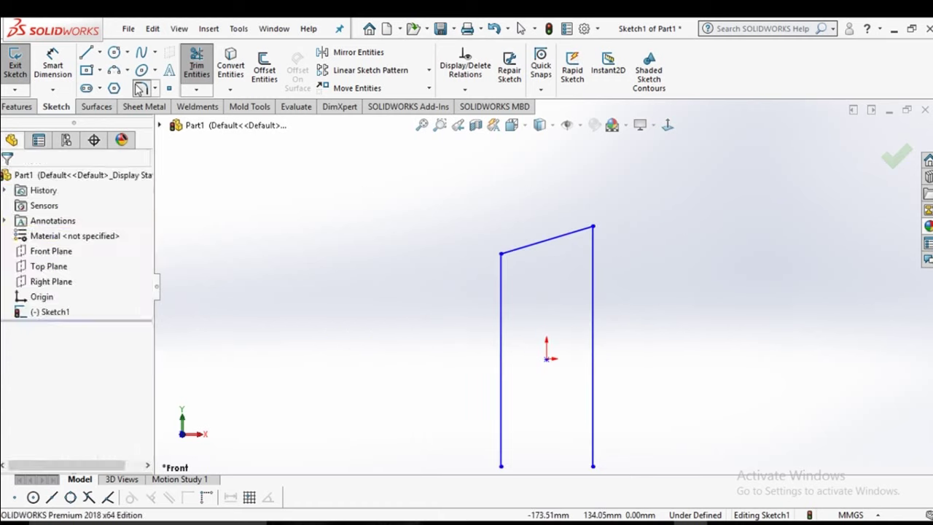
- Fillet the top-left corner at R10 and the top-right corner at R5
{"action": "left_click", "coordinate": [501, 256]}
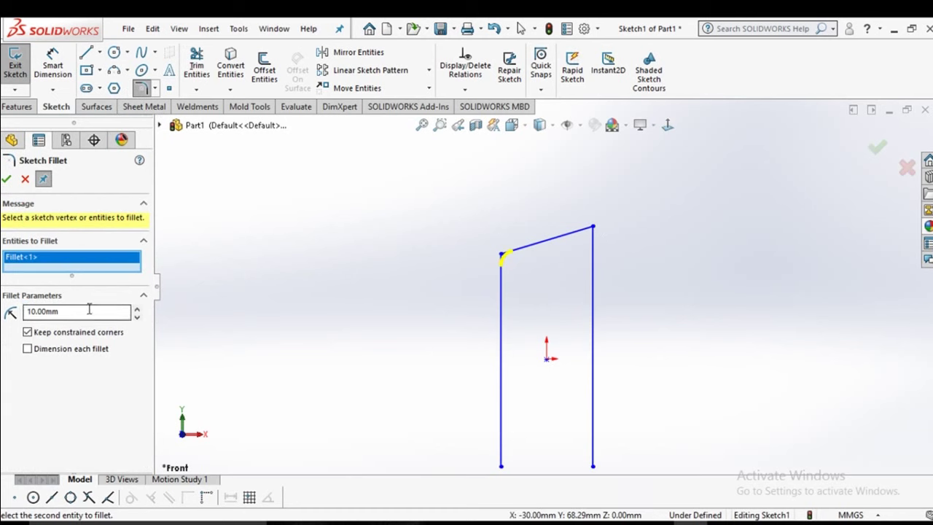
{"action": "left_click", "coordinate": [6, 179]}
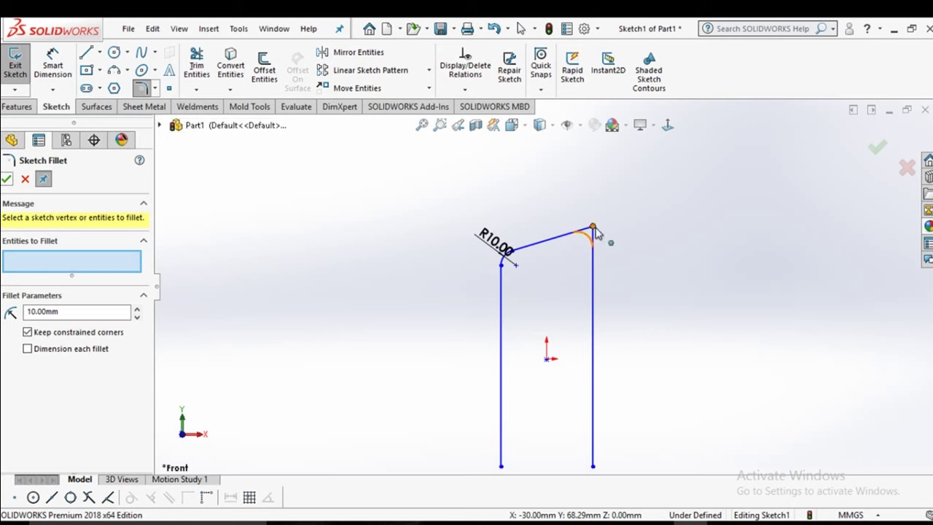
{"action": "double_click", "coordinate": [91, 312]}
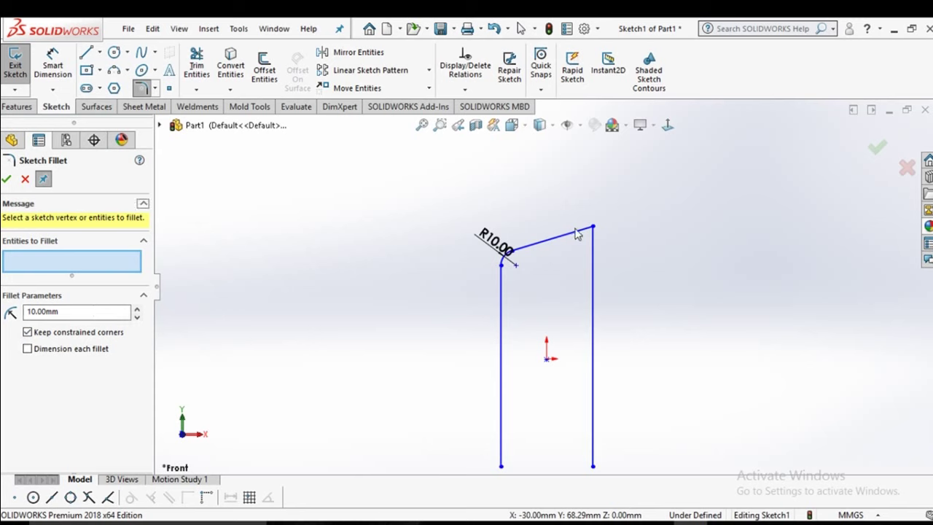
{"action": "double_click", "coordinate": [87, 309]}
{"action": "type", "text": "5"}
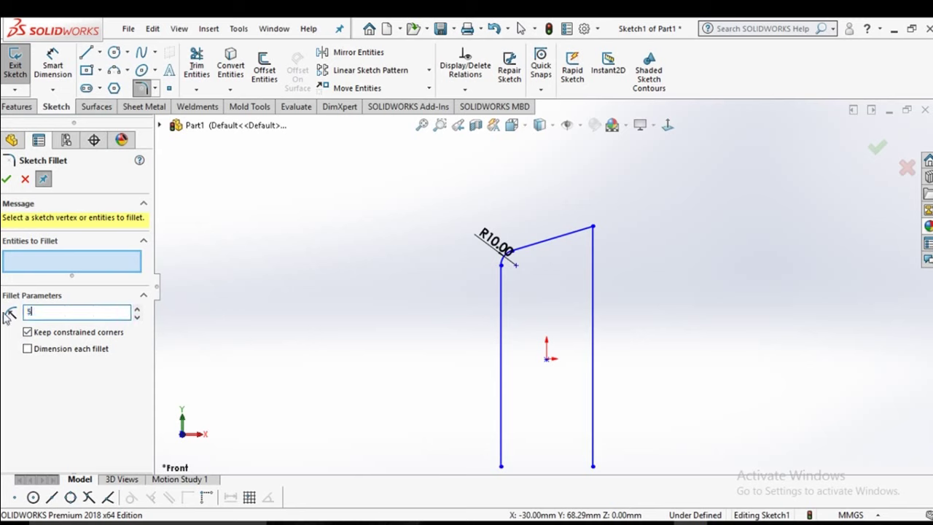
{"action": "left_click", "coordinate": [593, 228]}
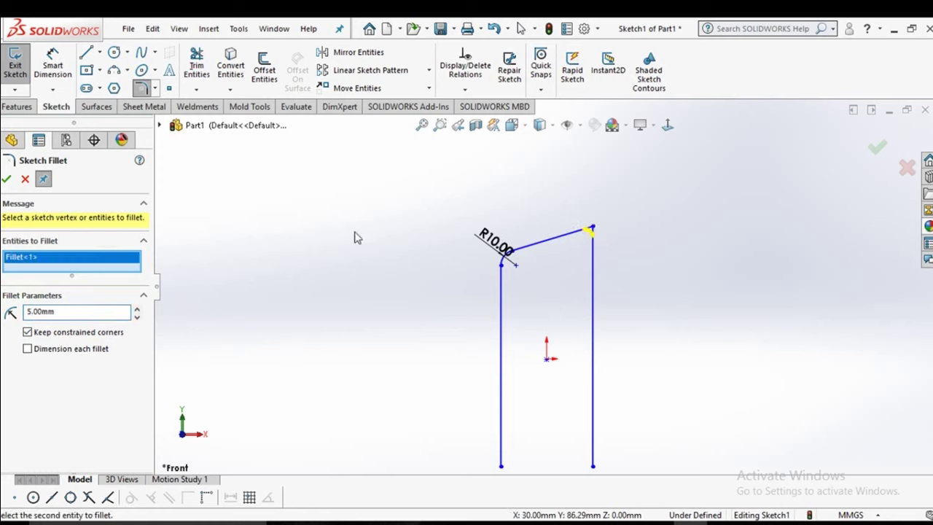
{"action": "left_click", "coordinate": [7, 179]}
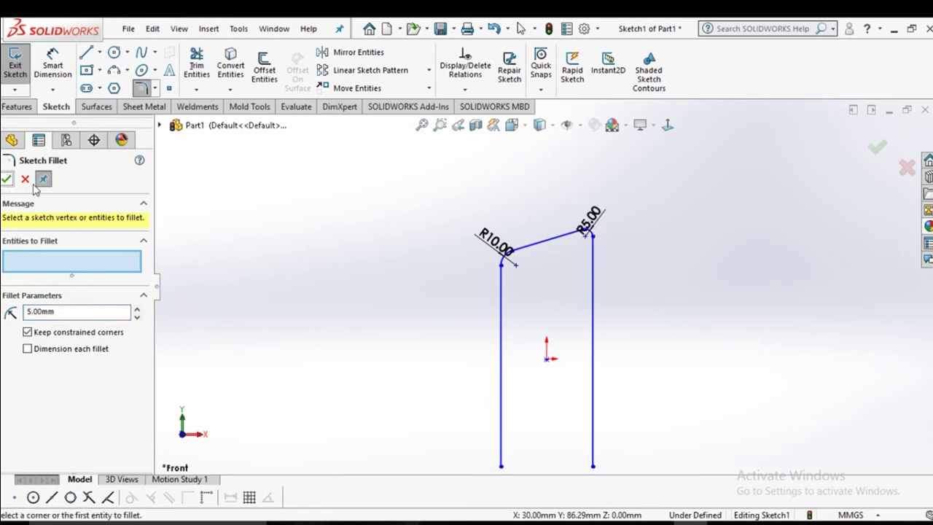
{"action": "left_click", "coordinate": [6, 181]}
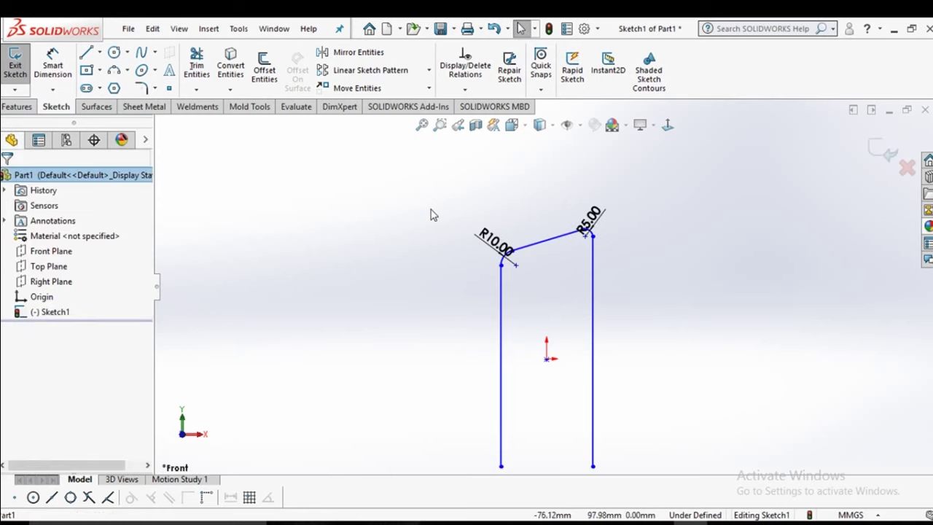
- Orbit the sketch, then return to the Front view
{"action": "scroll", "coordinate": [589, 314], "scroll_direction": "up", "scroll_amount": 1}
{"action": "scroll", "coordinate": [589, 313], "scroll_direction": "down", "scroll_amount": 2}
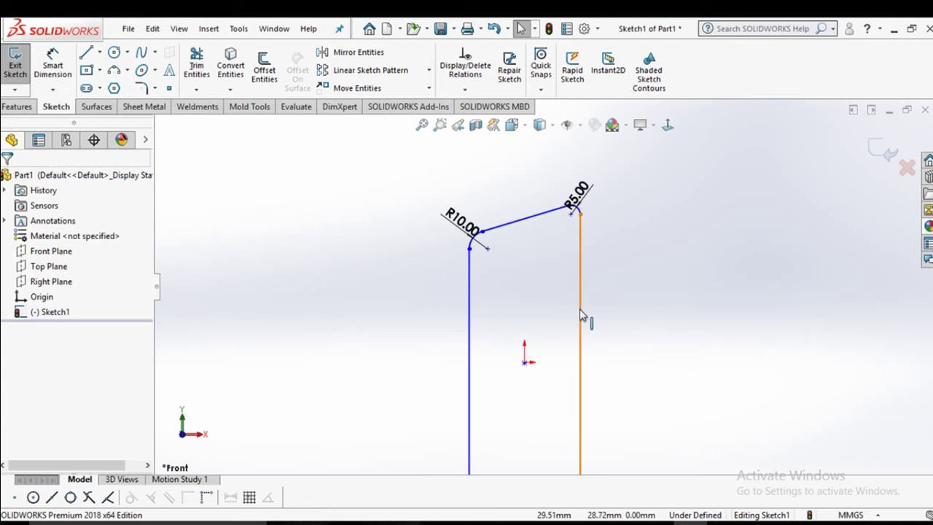
{"action": "mouse_move", "coordinate": [588, 317]}
{"action": "middle_mouse_down"}
{"action": "mouse_move", "coordinate": [617, 346]}
{"action": "mouse_move", "coordinate": [595, 327]}
{"action": "middle_mouse_up"}
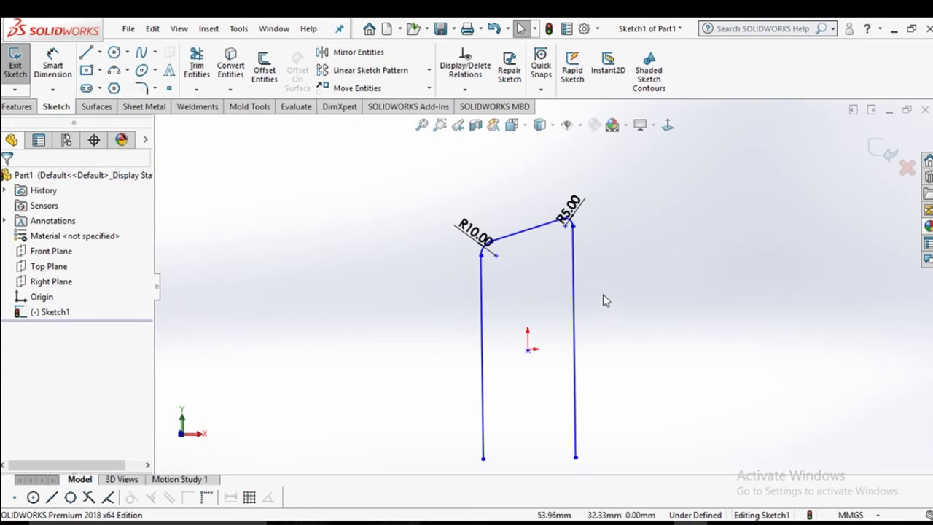
{"action": "key", "text": "space"}
{"action": "left_click", "coordinate": [418, 337]}
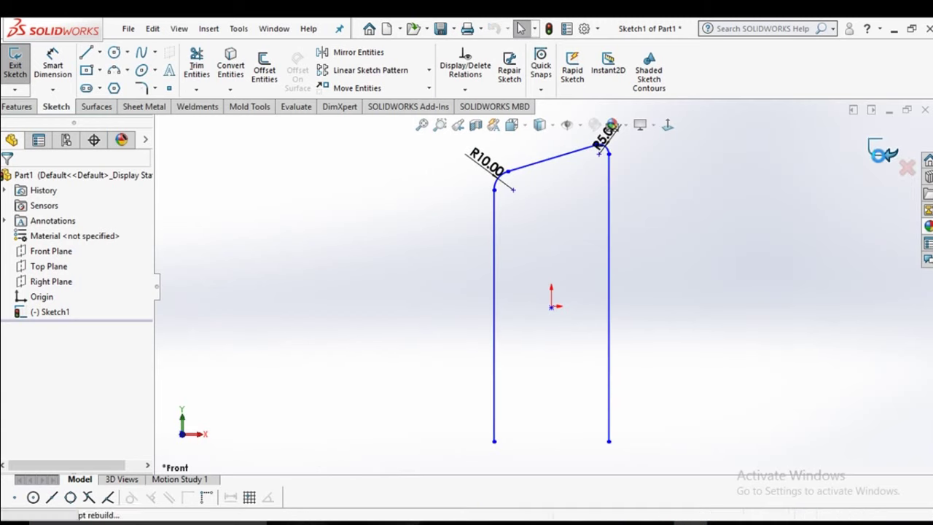
- Sweep a 5 mm diameter circular profile along Sketch1 to create Sweep1
{"action": "left_click", "coordinate": [877, 162]}
{"action": "left_click", "coordinate": [513, 198]}
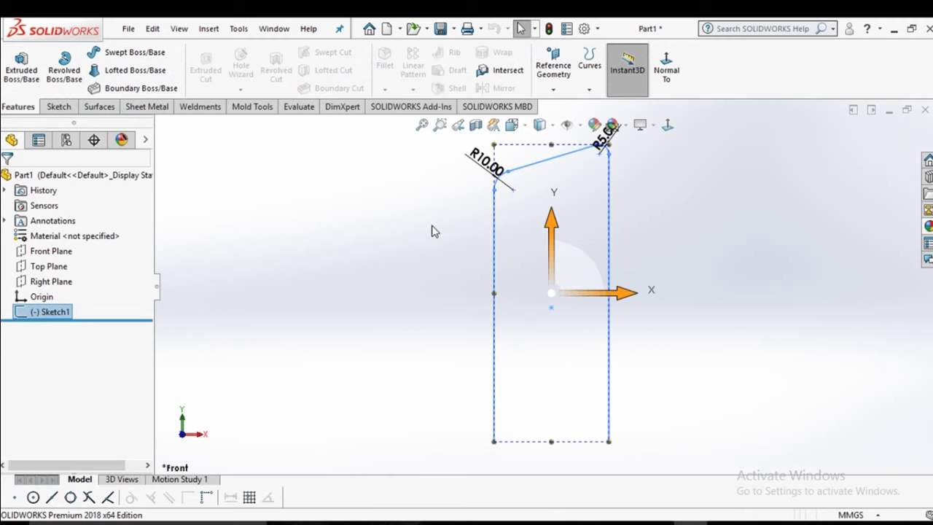
{"action": "left_click", "coordinate": [133, 59]}
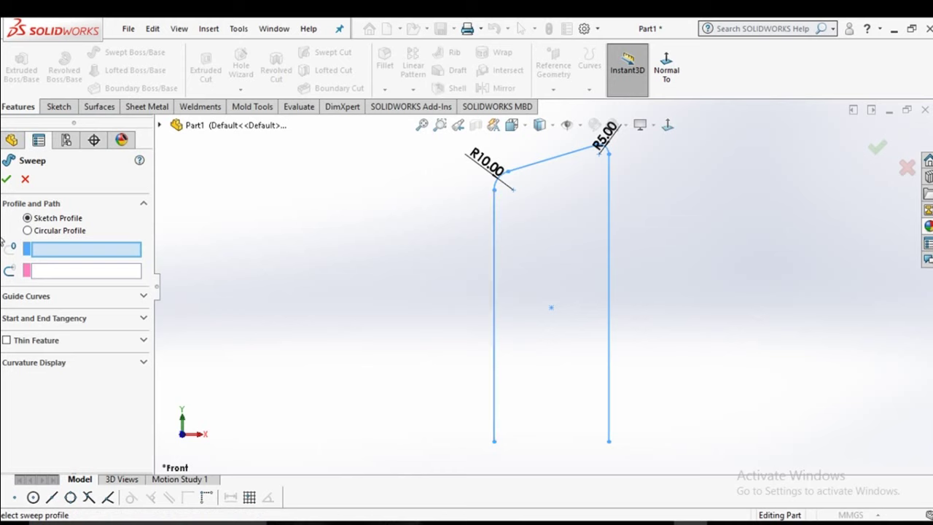
{"action": "left_click", "coordinate": [28, 231]}
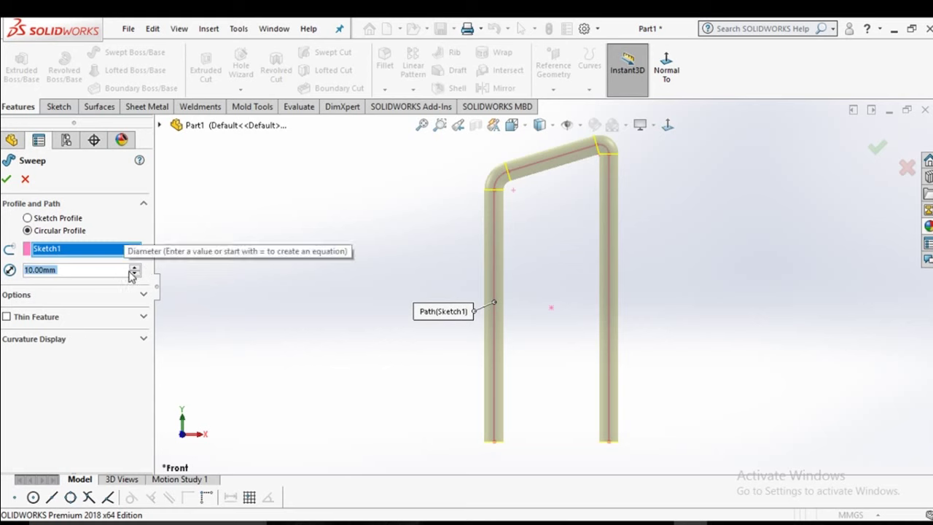
{"action": "type", "text": "4"}
{"action": "key", "text": "Return"}
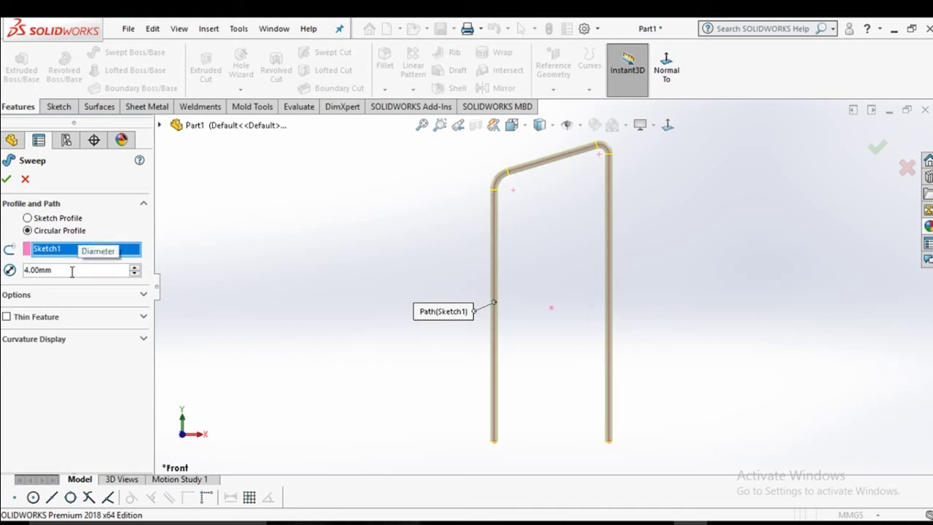
{"action": "left_click_drag", "start_coordinate": [72, 272], "coordinate": [6, 273]}
{"action": "type", "text": "5"}
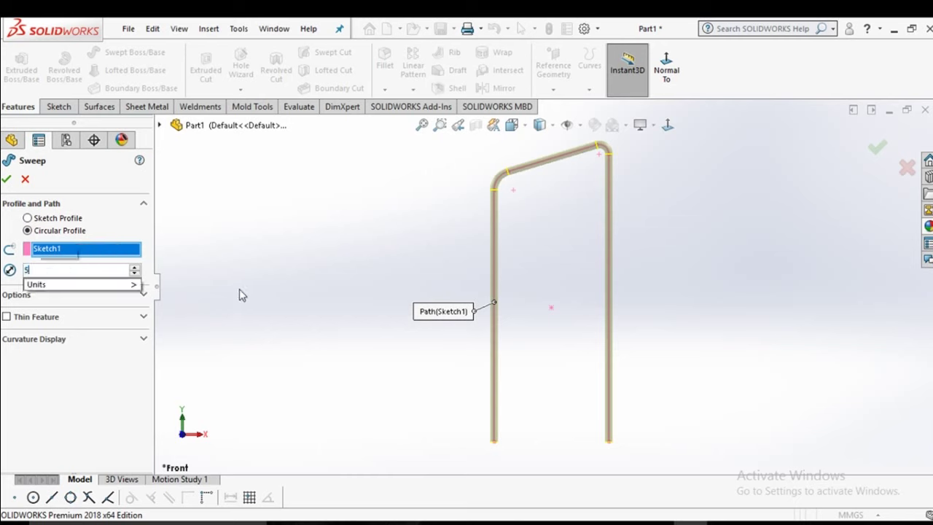
{"action": "key", "text": "Return"}
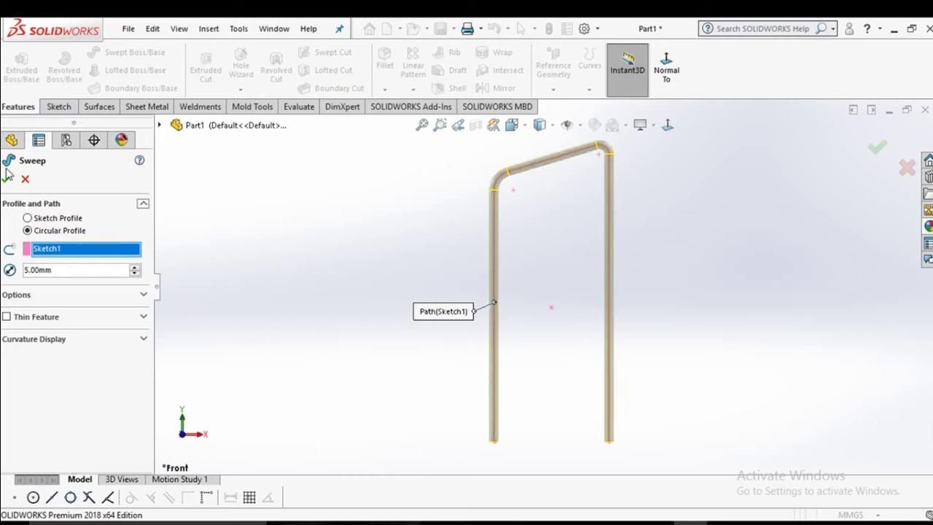
{"action": "left_click", "coordinate": [7, 177]}
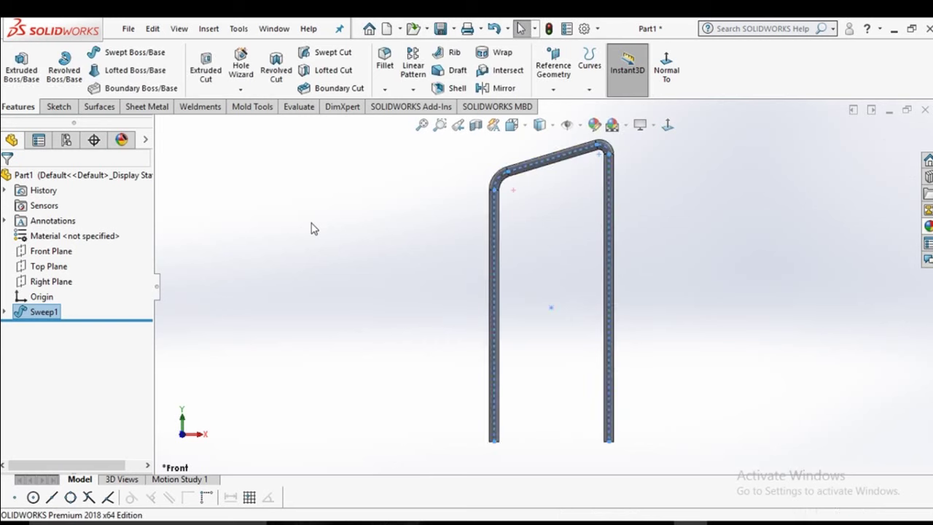
- Orbit to view Sweep1, recheck its 5 mm circular profile, and expand it to Sketch1
{"action": "mouse_move", "coordinate": [414, 281]}
{"action": "middle_mouse_down"}
{"action": "mouse_move", "coordinate": [576, 318]}
{"action": "mouse_move", "coordinate": [642, 356]}
{"action": "mouse_move", "coordinate": [704, 357]}
{"action": "mouse_move", "coordinate": [678, 327]}
{"action": "mouse_move", "coordinate": [688, 400]}
{"action": "mouse_move", "coordinate": [721, 410]}
{"action": "mouse_move", "coordinate": [842, 405]}
{"action": "mouse_move", "coordinate": [753, 417]}
{"action": "middle_mouse_up"}
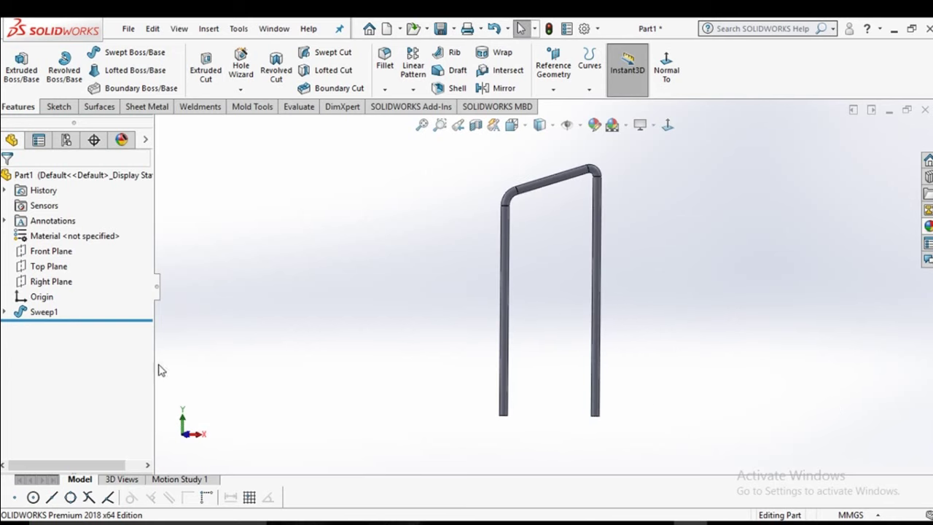
{"action": "left_click", "coordinate": [45, 312]}
{"action": "left_click", "coordinate": [62, 269]}
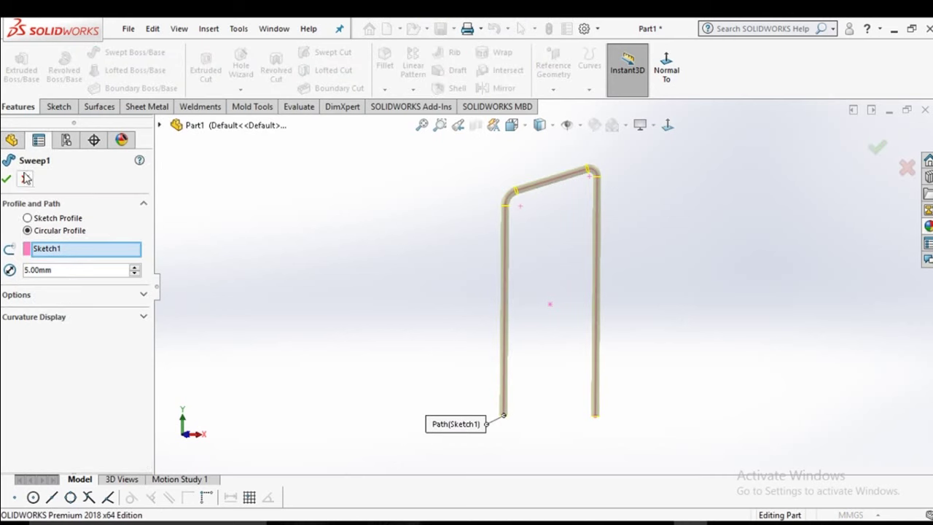
{"action": "left_click", "coordinate": [26, 179]}
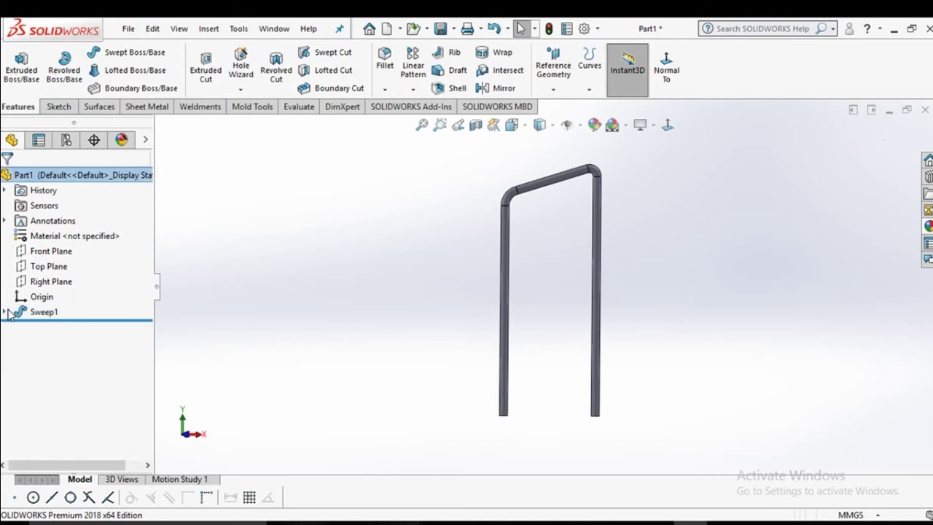
{"action": "left_click", "coordinate": [6, 312]}
- Reopen Sketch1 under Sweep1 and view it normal to the sketch plane
{"action": "left_click", "coordinate": [47, 327]}
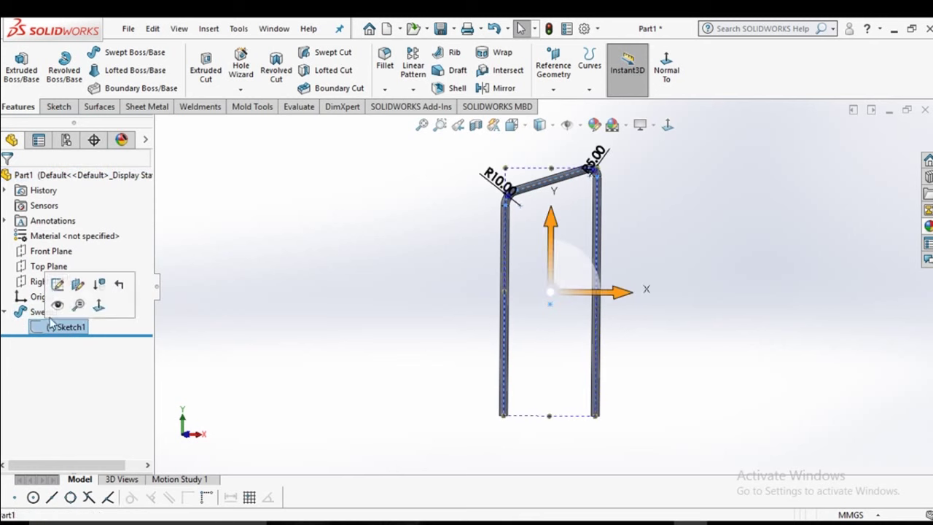
{"action": "left_click", "coordinate": [60, 299]}
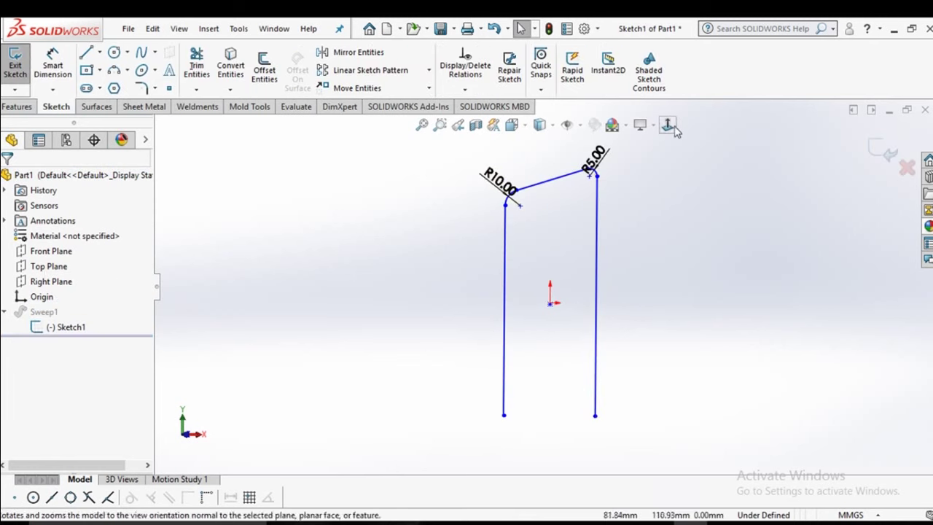
{"action": "left_click", "coordinate": [668, 125]}
{"action": "right_click_drag", "start_coordinate": [695, 416], "coordinate": [688, 316]}
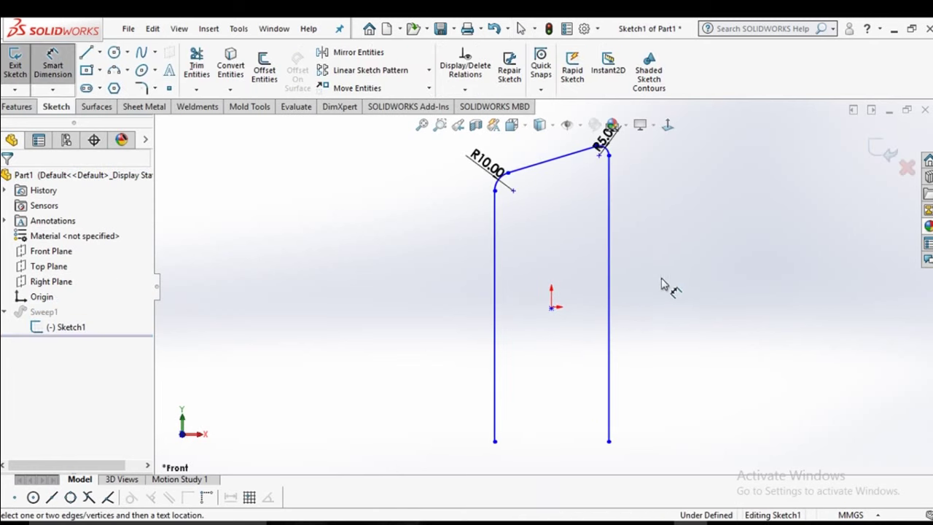
- Dimension the two uprights 70 mm apart
{"action": "left_click", "coordinate": [611, 312]}
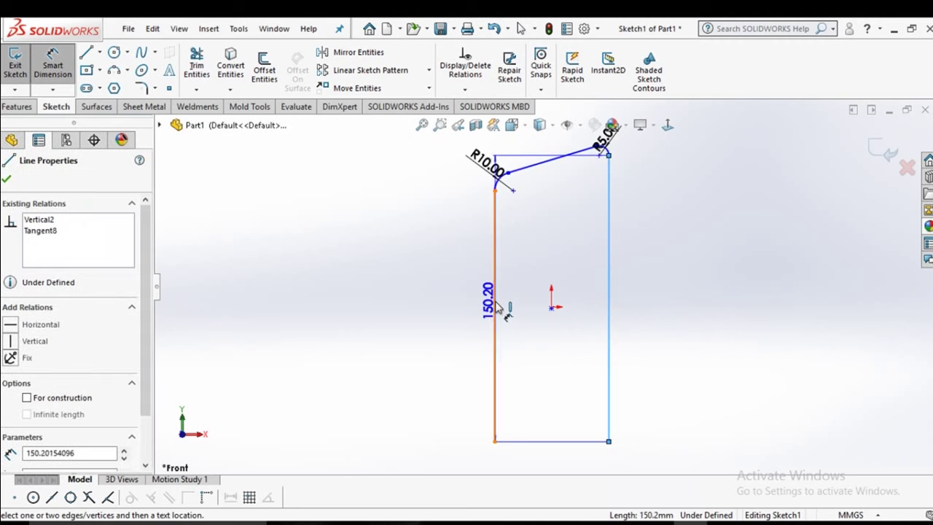
{"action": "left_click", "coordinate": [495, 306]}
{"action": "left_click", "coordinate": [538, 375]}
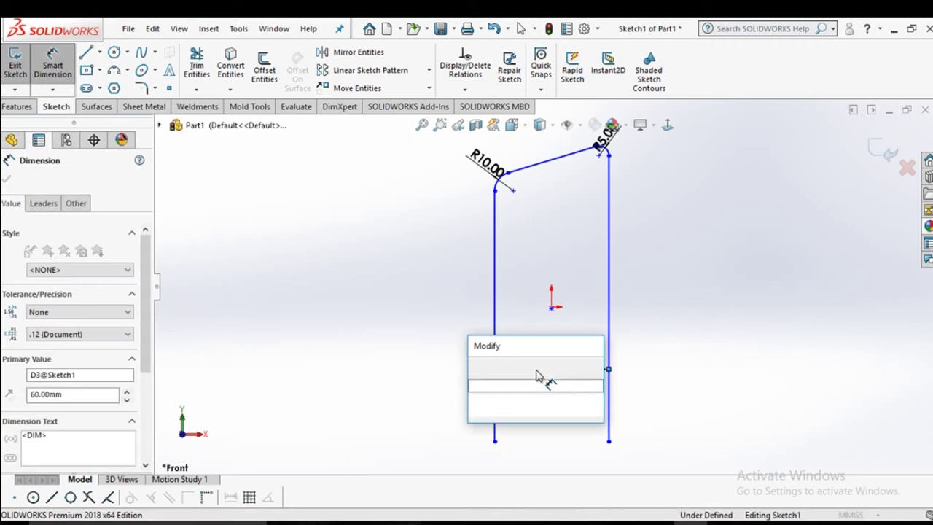
{"action": "type", "text": "70"}
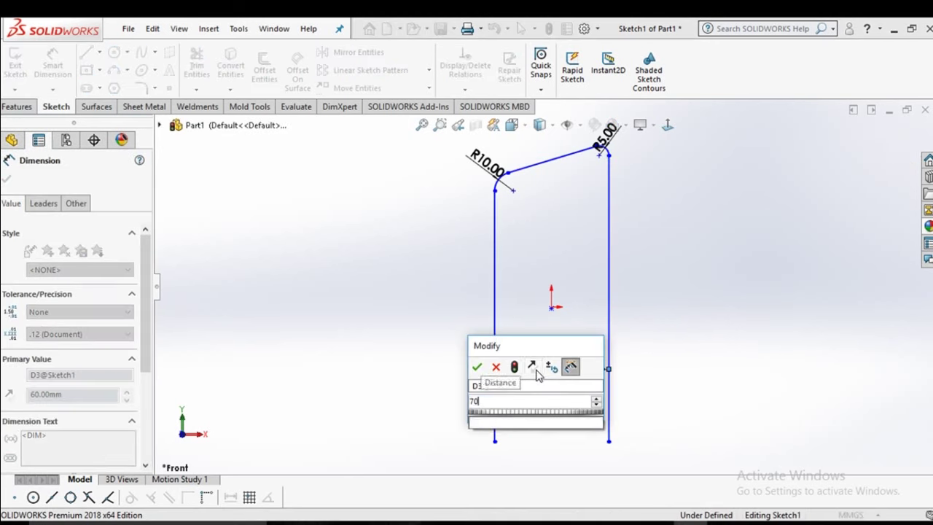
{"action": "key", "text": "Return"}
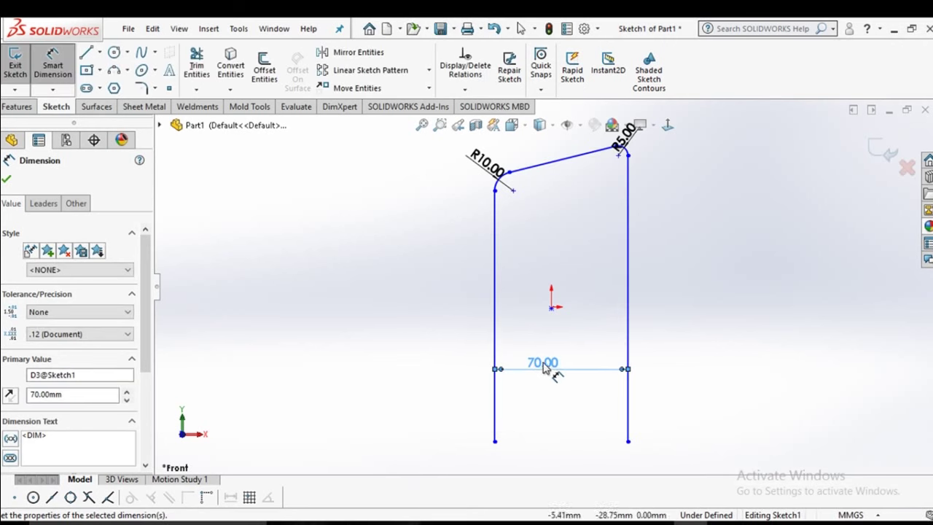
- Dimension the right upright 160 mm tall and the left upright 140 mm tall
{"action": "left_click", "coordinate": [628, 288]}
{"action": "left_click", "coordinate": [679, 307]}
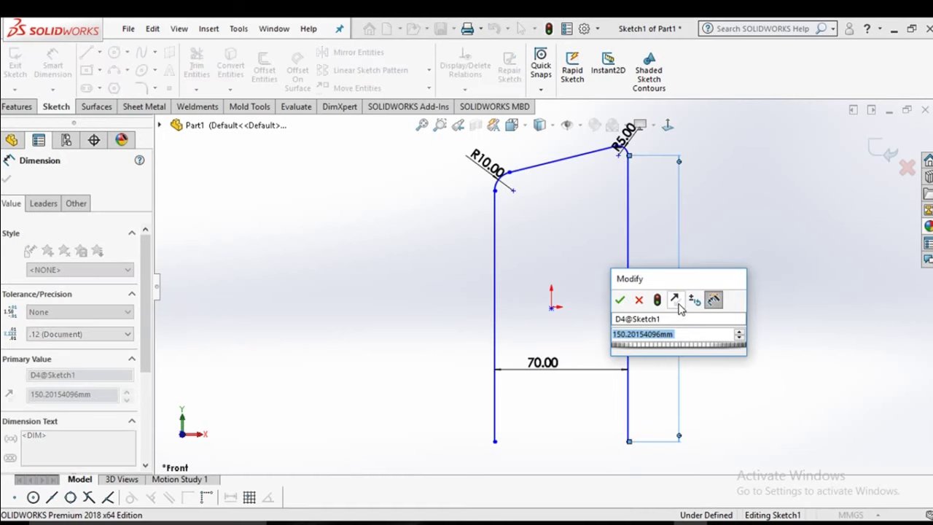
{"action": "type", "text": "16"}
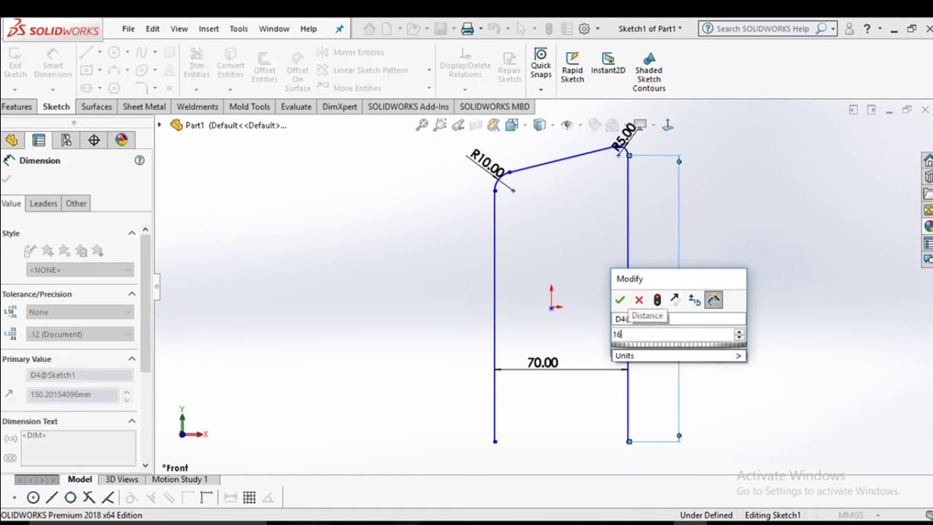
{"action": "type", "text": "0"}
{"action": "key", "text": "Return"}
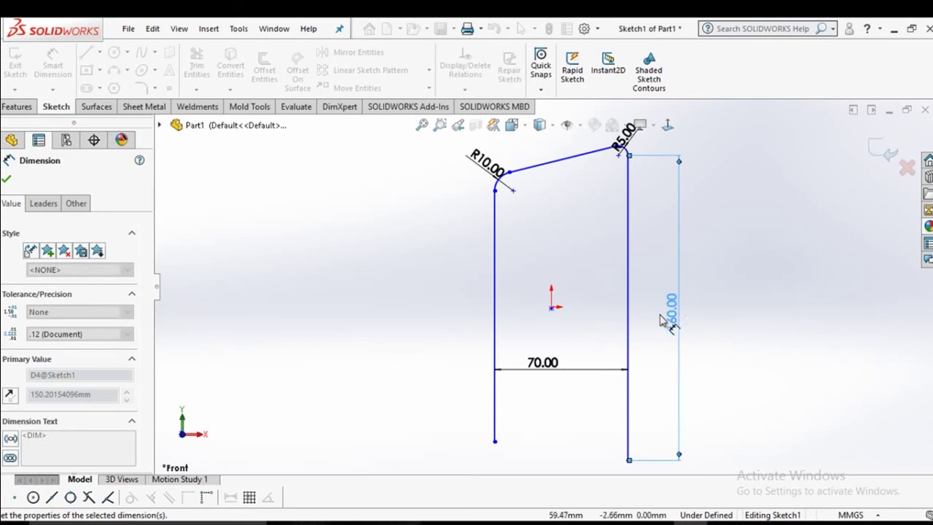
{"action": "left_click", "coordinate": [495, 312]}
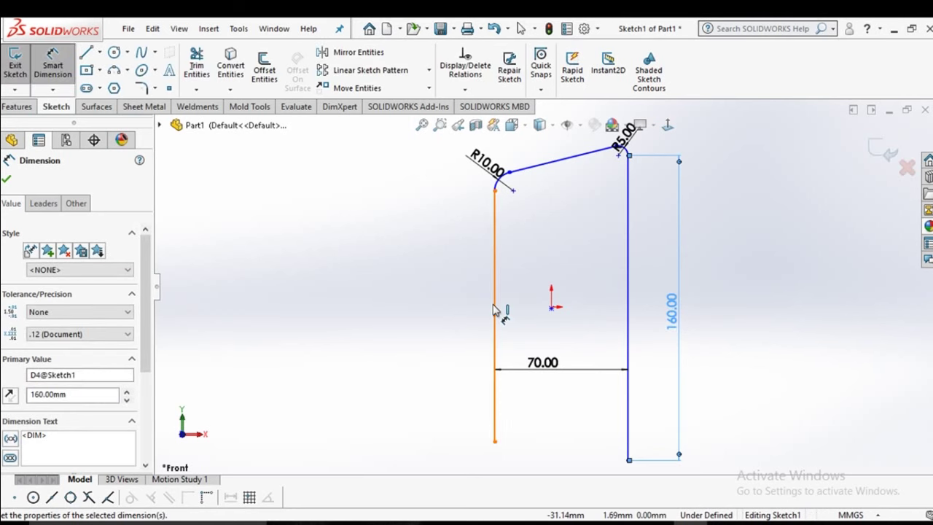
{"action": "left_click", "coordinate": [451, 326]}
{"action": "type", "text": "140"}
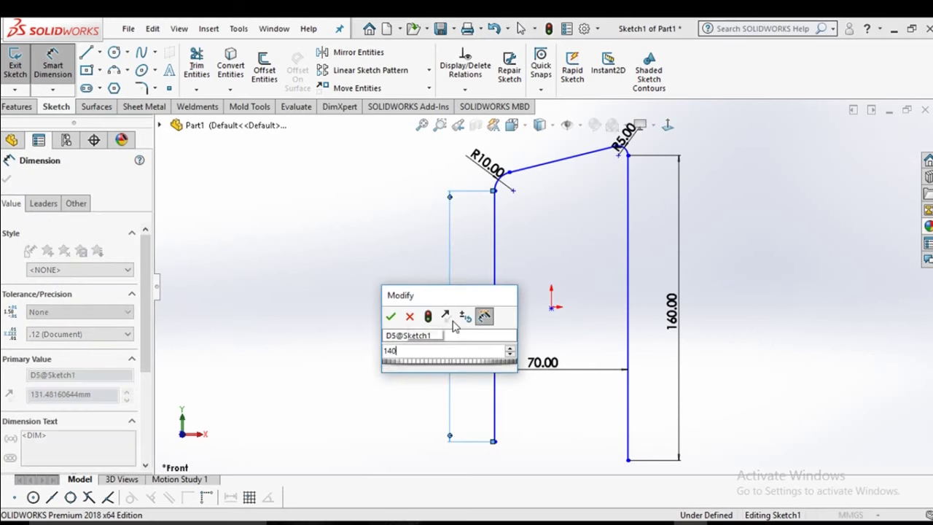
{"action": "key", "text": "Return"}
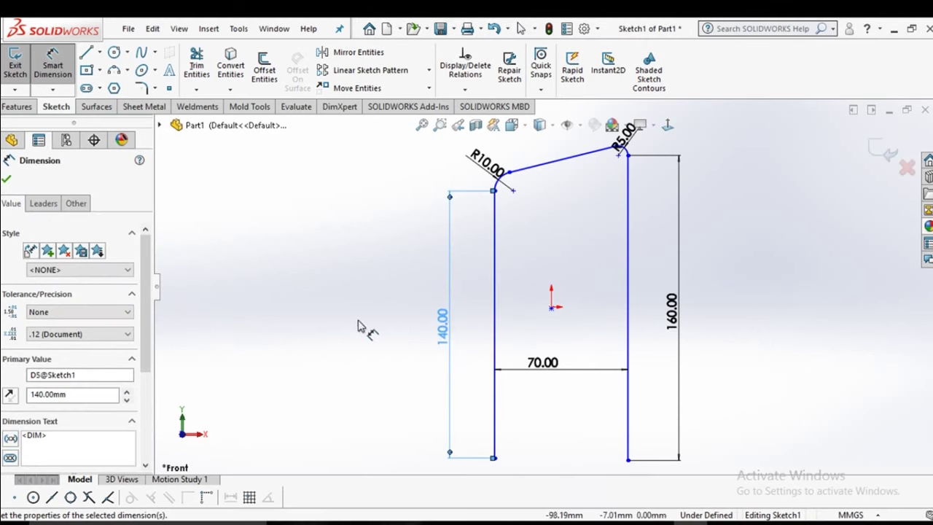
{"action": "key", "text": "Escape"}
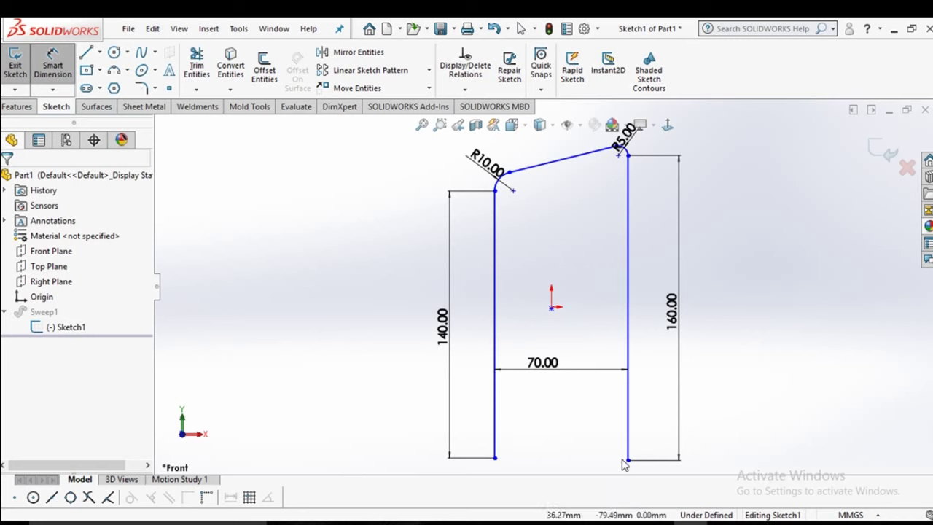
{"action": "key", "text": "Escape"}
- Set one bottom endpoint to X -30 and make both bottom endpoints Horizontal
{"action": "left_click", "coordinate": [628, 460]}
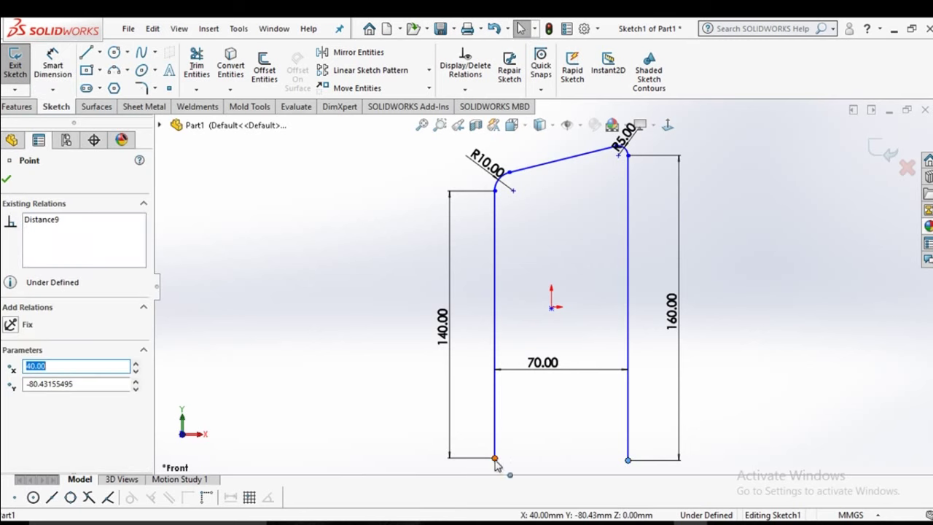
{"action": "type", "text": "-30"}
{"action": "key", "text": "Return"}
{"action": "left_click", "coordinate": [496, 460], "text": "ctrl"}
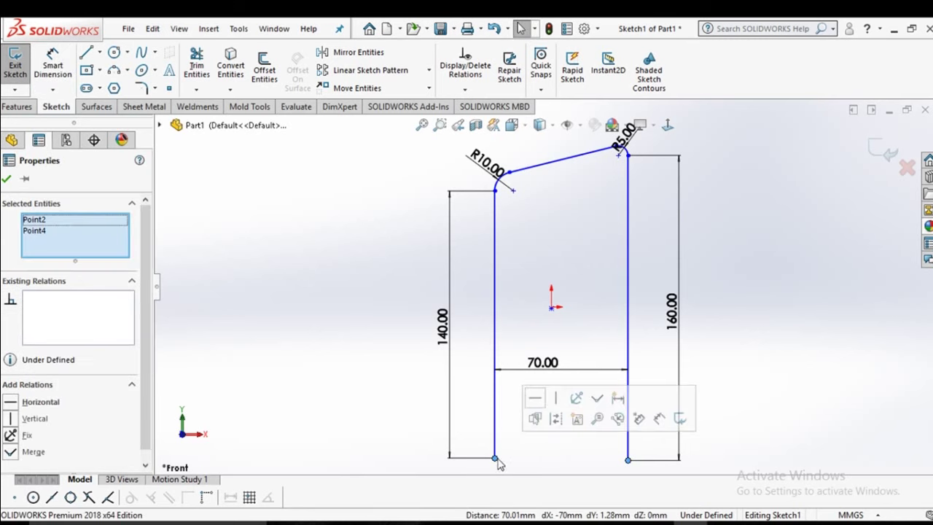
{"action": "left_click", "coordinate": [534, 398]}
{"action": "left_click", "coordinate": [583, 259]}
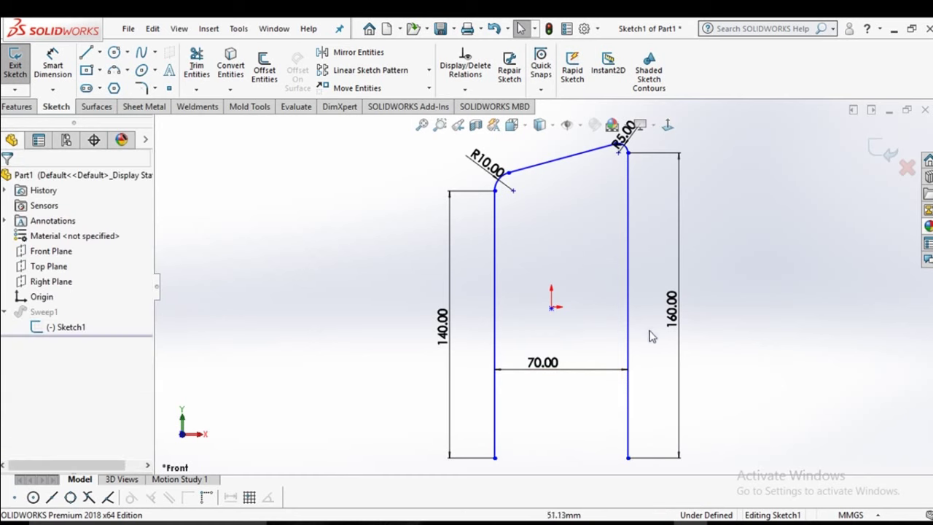
- Change the 70.00 upright spacing to 75 and exit the sketch to rebuild Sweep1
{"action": "left_click", "coordinate": [563, 370]}
{"action": "double_click", "coordinate": [563, 371]}
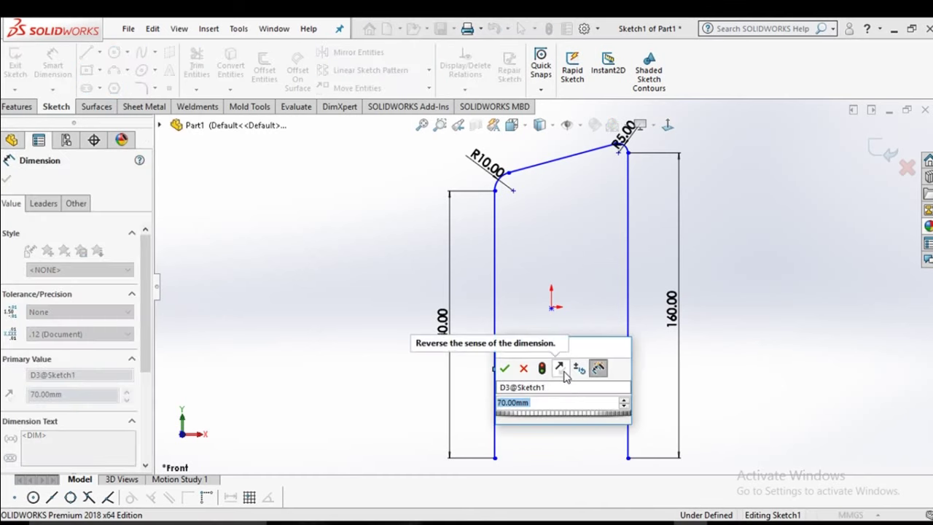
{"action": "type", "text": "75"}
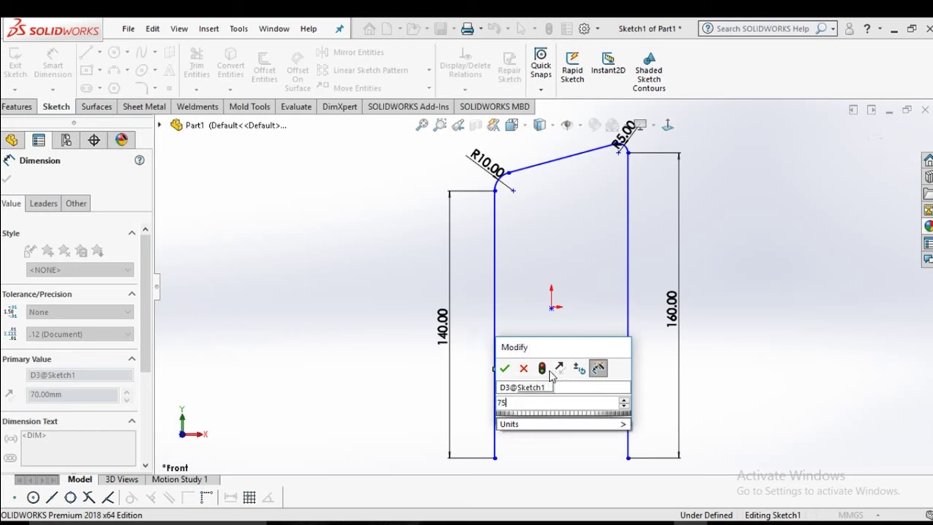
{"action": "left_click", "coordinate": [504, 369]}
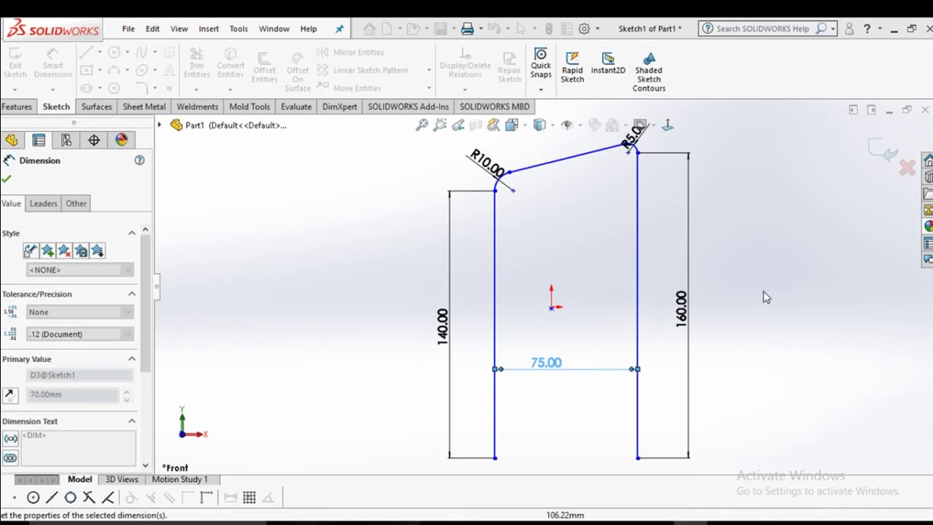
{"action": "left_click", "coordinate": [875, 151]}
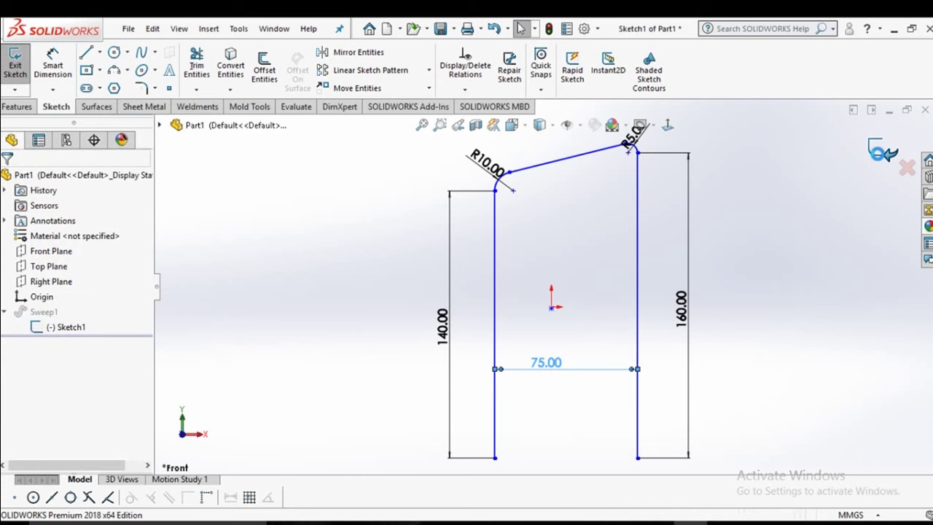
{"action": "left_click", "coordinate": [883, 151]}
- Create Plane1 parallel to the Front Plane at a 30 mm offset
{"action": "mouse_move", "coordinate": [727, 285]}
{"action": "middle_mouse_down"}
{"action": "mouse_move", "coordinate": [839, 306]}
{"action": "mouse_move", "coordinate": [778, 315]}
{"action": "mouse_move", "coordinate": [685, 302]}
{"action": "mouse_move", "coordinate": [783, 317]}
{"action": "mouse_move", "coordinate": [747, 328]}
{"action": "middle_mouse_up"}
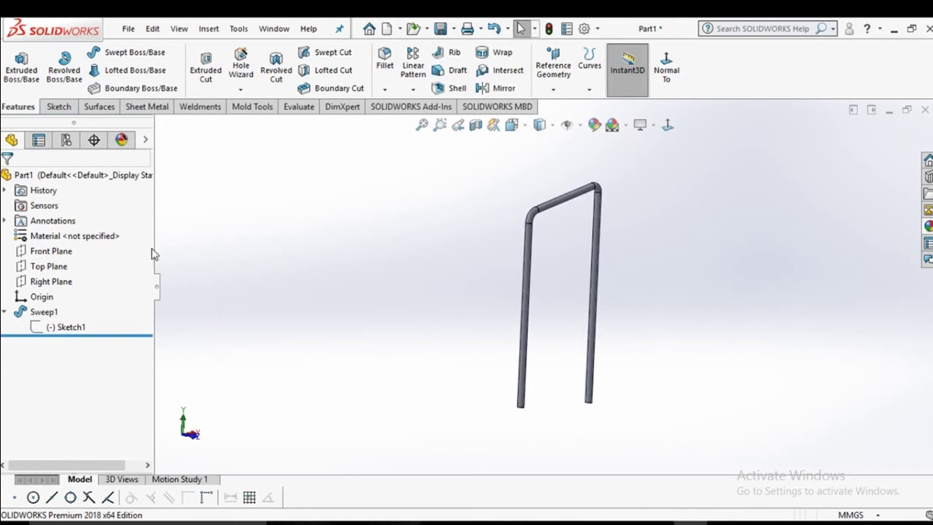
{"action": "left_click", "coordinate": [56, 252]}
{"action": "mouse_move", "coordinate": [436, 252]}
{"action": "middle_mouse_down"}
{"action": "mouse_move", "coordinate": [506, 274]}
{"action": "mouse_move", "coordinate": [480, 276]}
{"action": "mouse_move", "coordinate": [482, 283]}
{"action": "middle_mouse_up"}
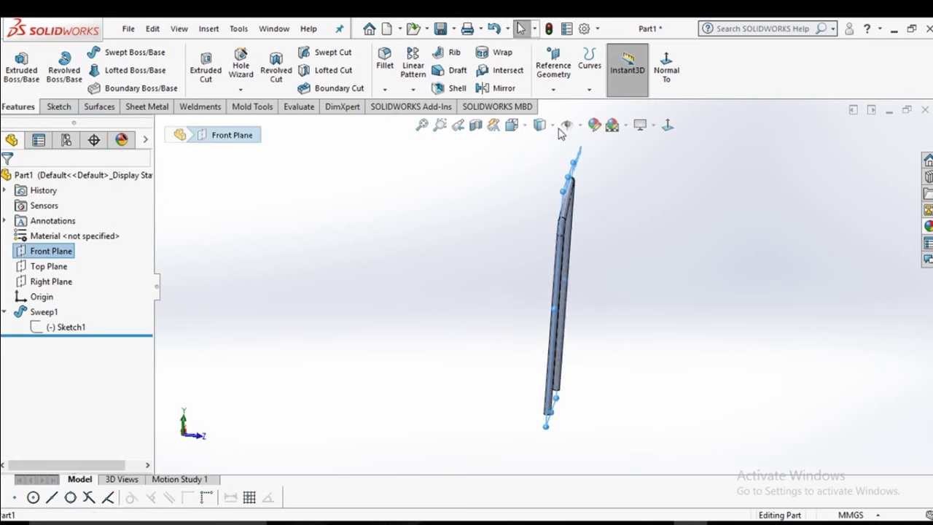
{"action": "left_click", "coordinate": [554, 67]}
{"action": "left_click", "coordinate": [564, 108]}
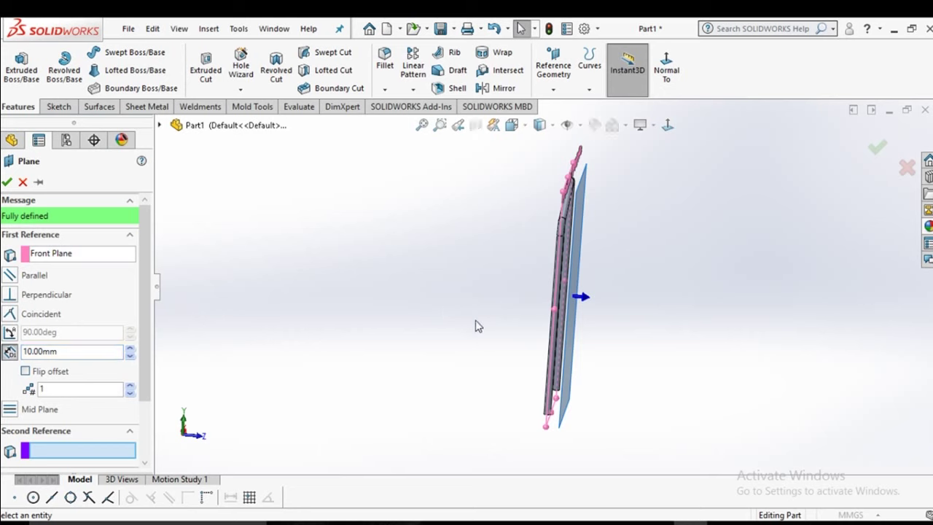
{"action": "mouse_move", "coordinate": [474, 328]}
{"action": "middle_mouse_down"}
{"action": "mouse_move", "coordinate": [491, 318]}
{"action": "mouse_move", "coordinate": [472, 303]}
{"action": "middle_mouse_up"}
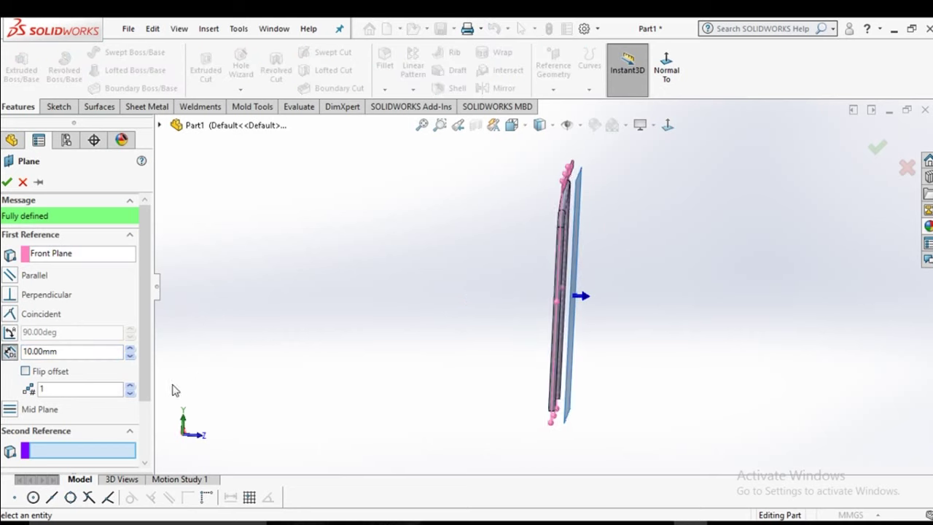
{"action": "left_click", "coordinate": [130, 350]}
{"action": "left_click", "coordinate": [130, 350]}
{"action": "middle_click_drag", "start_coordinate": [355, 295], "coordinate": [350, 306]}
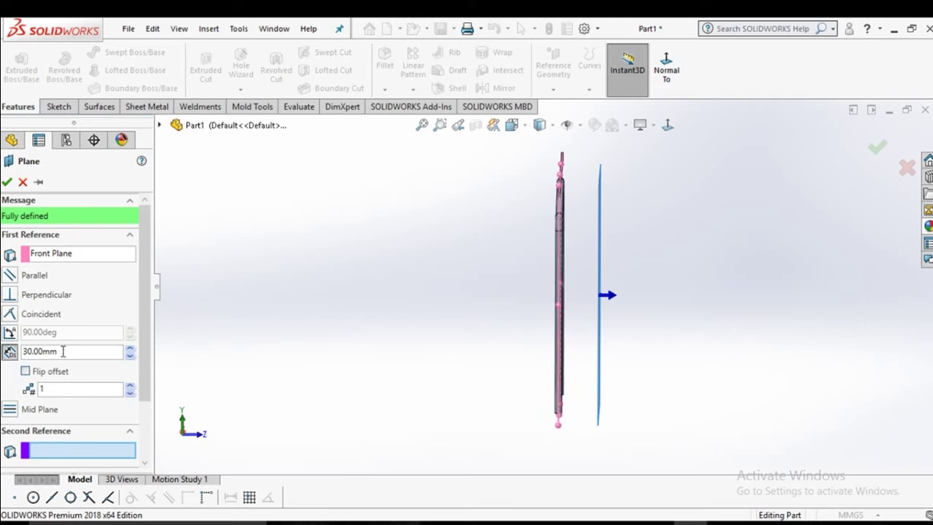
{"action": "left_click", "coordinate": [7, 182]}
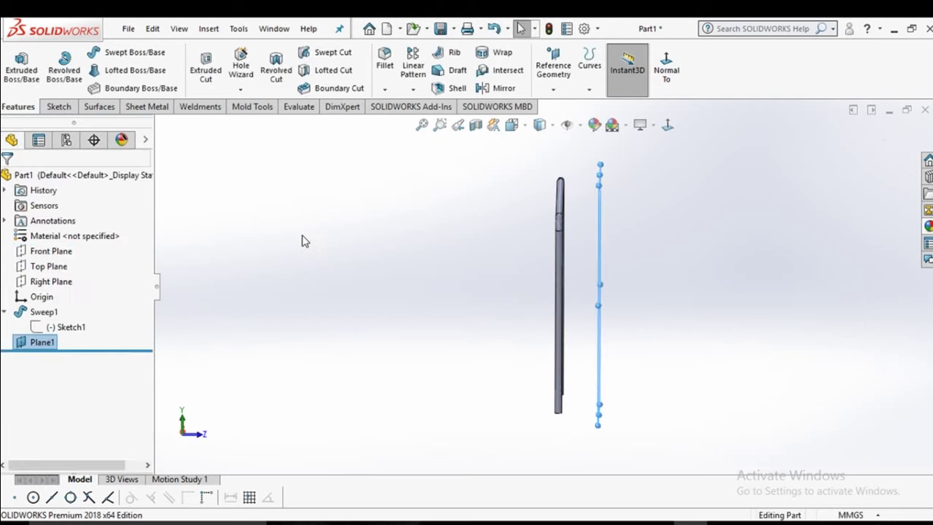
{"action": "mouse_move", "coordinate": [372, 267]}
{"action": "middle_mouse_down"}
{"action": "mouse_move", "coordinate": [312, 233]}
{"action": "mouse_move", "coordinate": [360, 256]}
{"action": "middle_mouse_up"}
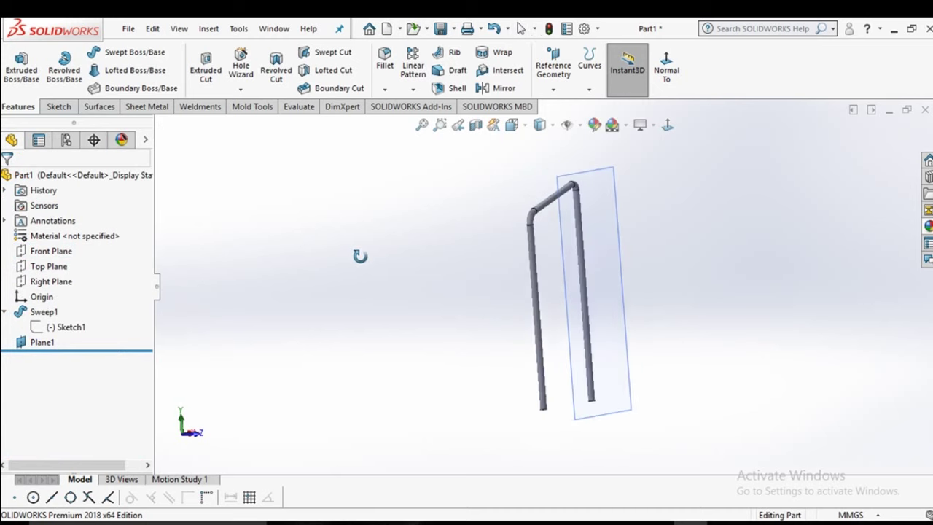
- Mirror the Sweep1 body across Plane1 with Merge solids unchecked, creating Mirror2
{"action": "left_click", "coordinate": [494, 89]}
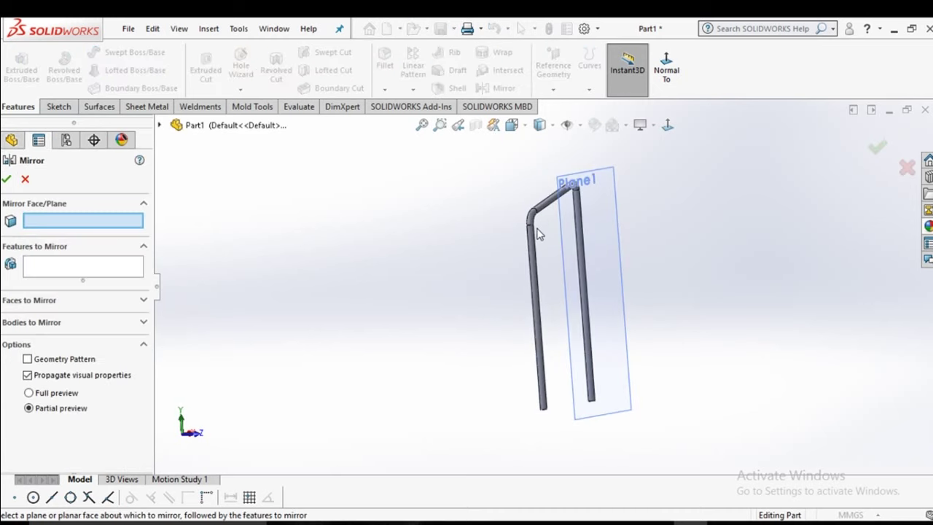
{"action": "left_click", "coordinate": [583, 228]}
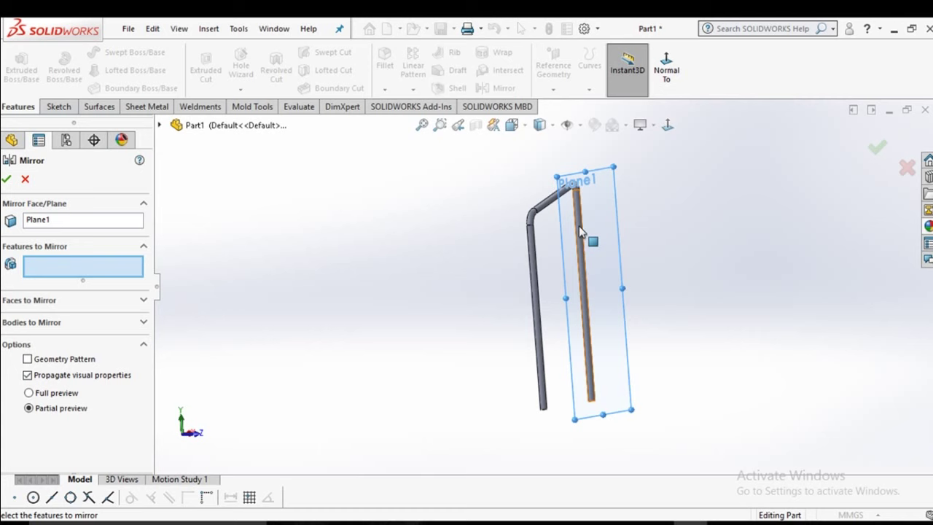
{"action": "left_click", "coordinate": [533, 254]}
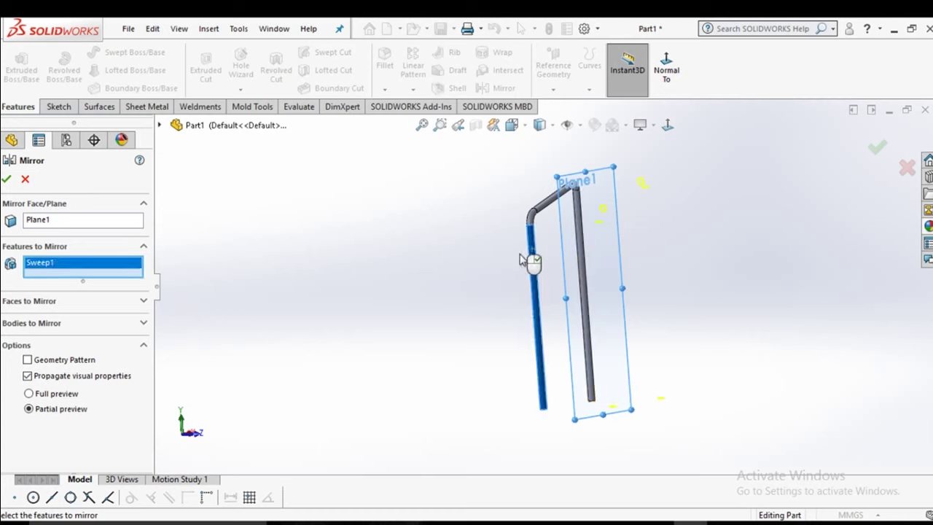
{"action": "left_click", "coordinate": [161, 124]}
{"action": "left_click", "coordinate": [161, 126]}
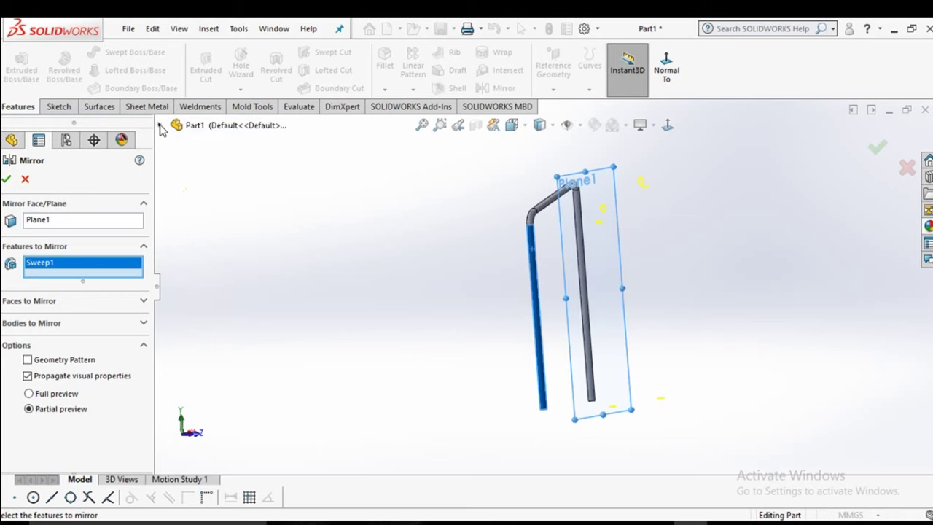
{"action": "left_click", "coordinate": [9, 323]}
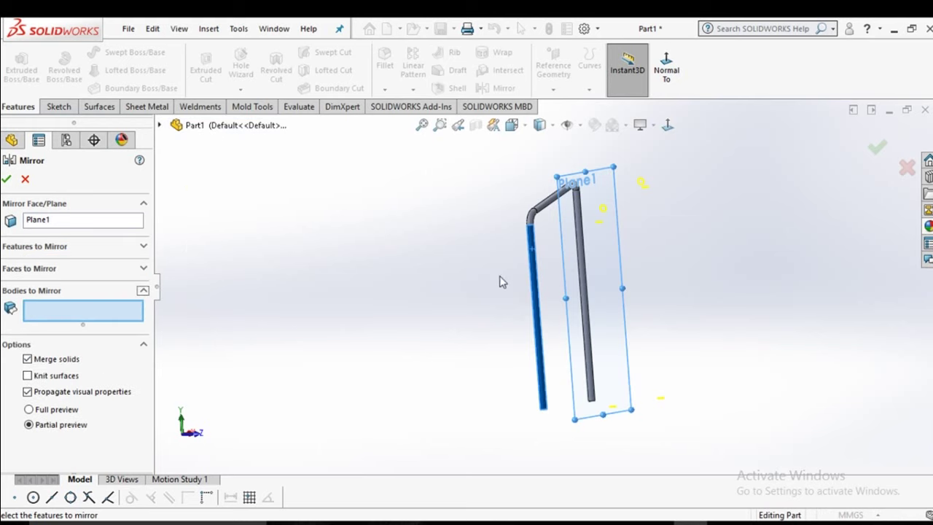
{"action": "left_click", "coordinate": [535, 261]}
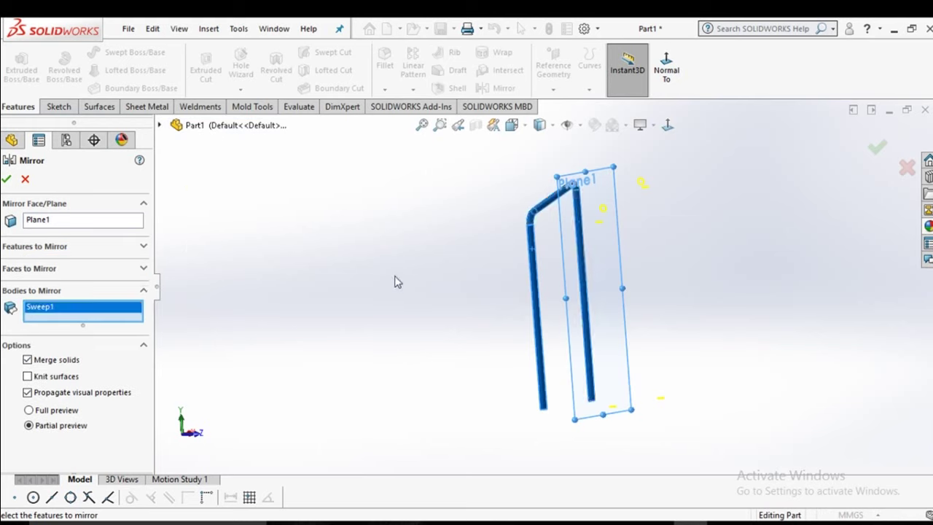
{"action": "left_click", "coordinate": [8, 180]}
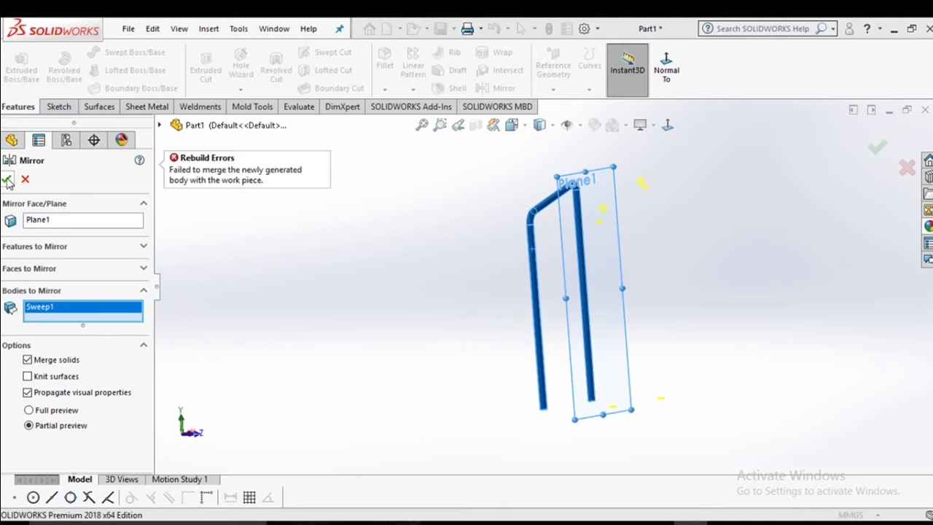
{"action": "left_click", "coordinate": [28, 360]}
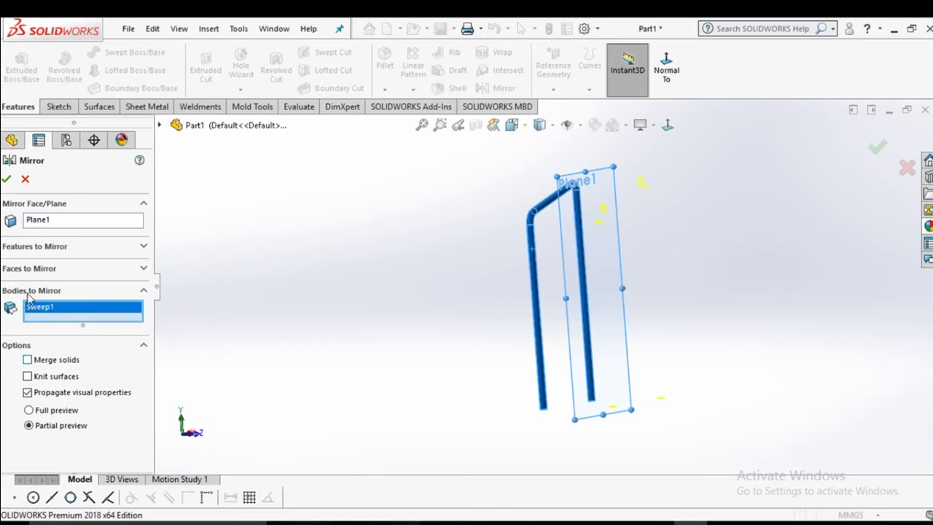
{"action": "left_click", "coordinate": [6, 179]}
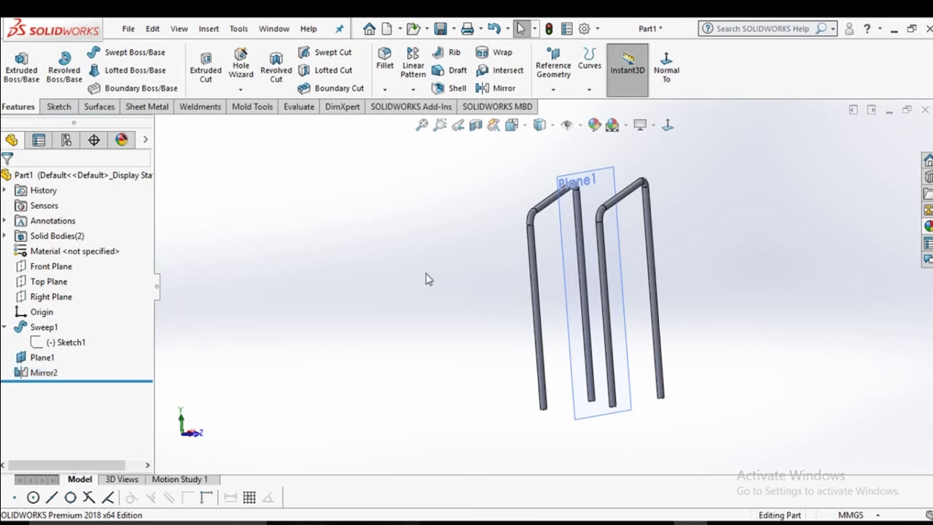
- Hide Plane1 and change its offset from the Front Plane from 30 to 40 mm
{"action": "left_click", "coordinate": [611, 186]}
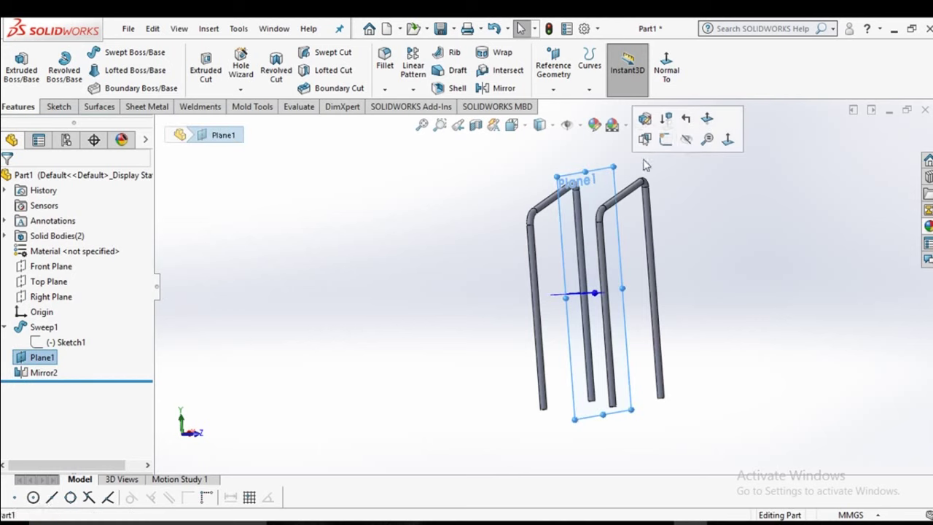
{"action": "left_click", "coordinate": [689, 141]}
{"action": "mouse_move", "coordinate": [659, 229]}
{"action": "middle_mouse_down"}
{"action": "mouse_move", "coordinate": [631, 226]}
{"action": "mouse_move", "coordinate": [615, 277]}
{"action": "mouse_move", "coordinate": [656, 211]}
{"action": "mouse_move", "coordinate": [687, 231]}
{"action": "mouse_move", "coordinate": [634, 261]}
{"action": "middle_mouse_up"}
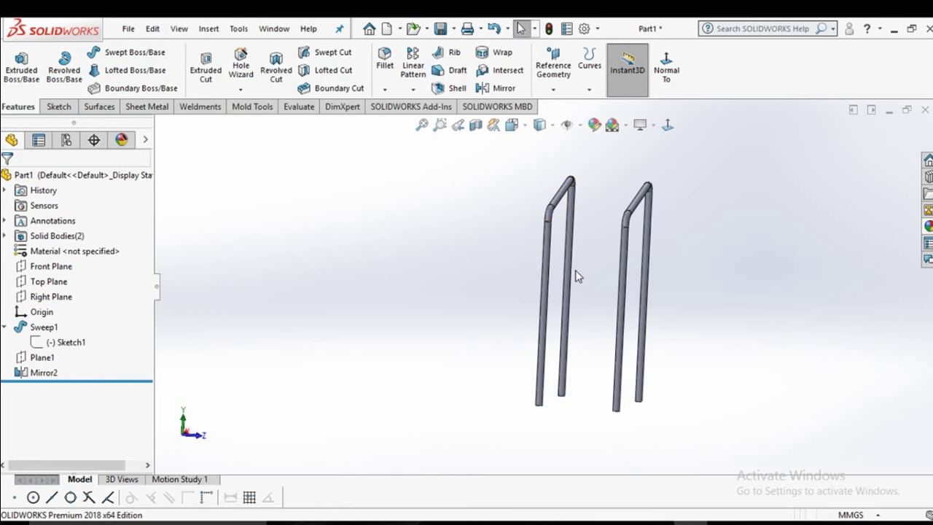
{"action": "left_click", "coordinate": [42, 359]}
{"action": "left_click", "coordinate": [57, 323]}
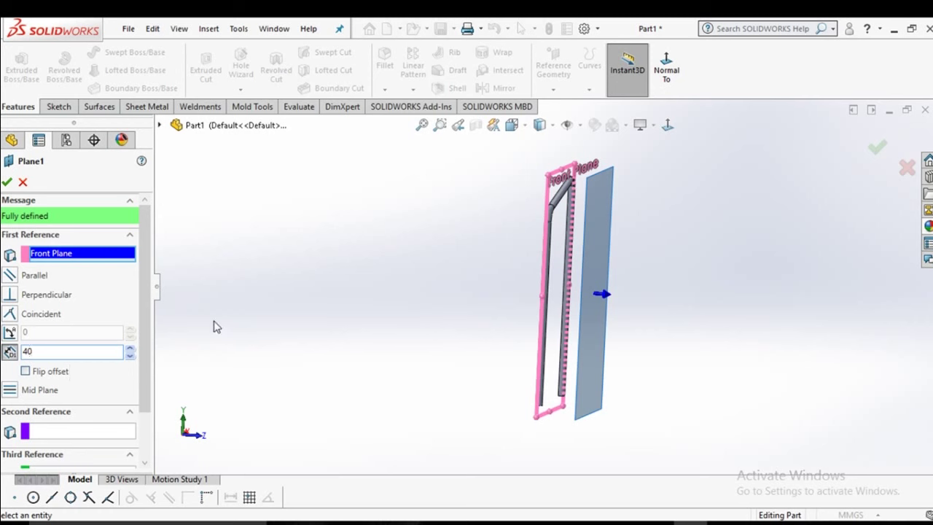
{"action": "key", "text": "Return"}
{"action": "left_click", "coordinate": [7, 182]}
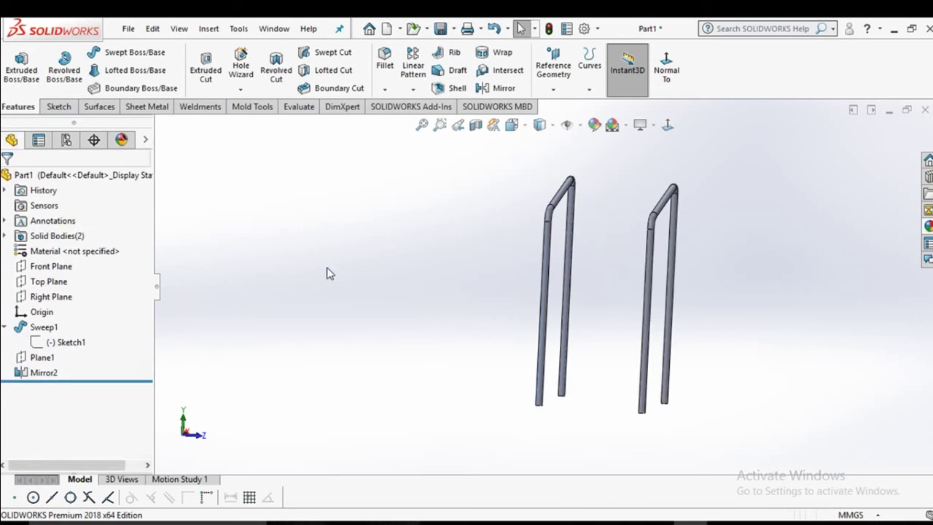
- Orbit and zoom to a tube leg's bottom and open Sketch26 on its end face
{"action": "mouse_move", "coordinate": [379, 310]}
{"action": "middle_mouse_down"}
{"action": "mouse_move", "coordinate": [419, 333]}
{"action": "mouse_move", "coordinate": [371, 279]}
{"action": "mouse_move", "coordinate": [345, 291]}
{"action": "mouse_move", "coordinate": [649, 348]}
{"action": "mouse_move", "coordinate": [591, 337]}
{"action": "mouse_move", "coordinate": [562, 348]}
{"action": "mouse_move", "coordinate": [610, 350]}
{"action": "mouse_move", "coordinate": [638, 308]}
{"action": "middle_mouse_up"}
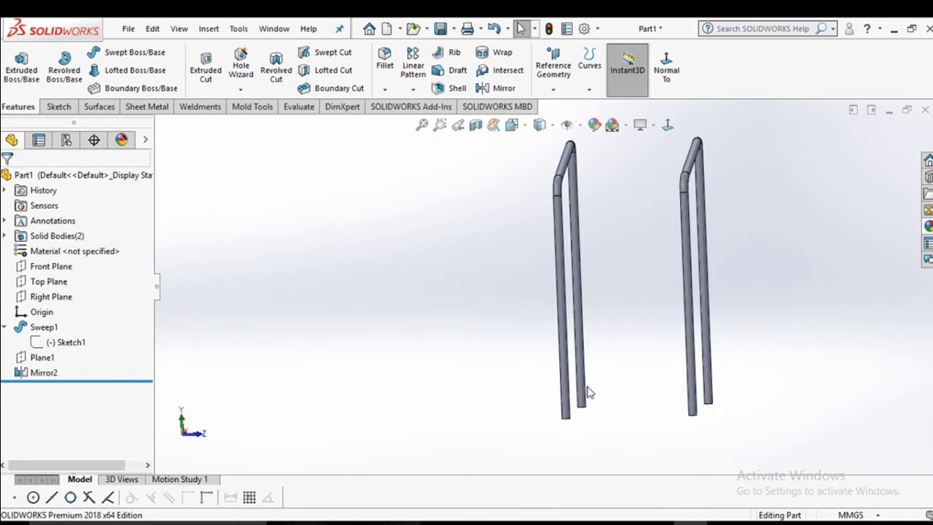
{"action": "scroll", "coordinate": [591, 406], "scroll_direction": "down", "scroll_amount": 2}
{"action": "scroll", "coordinate": [596, 415], "scroll_direction": "down", "scroll_amount": 2}
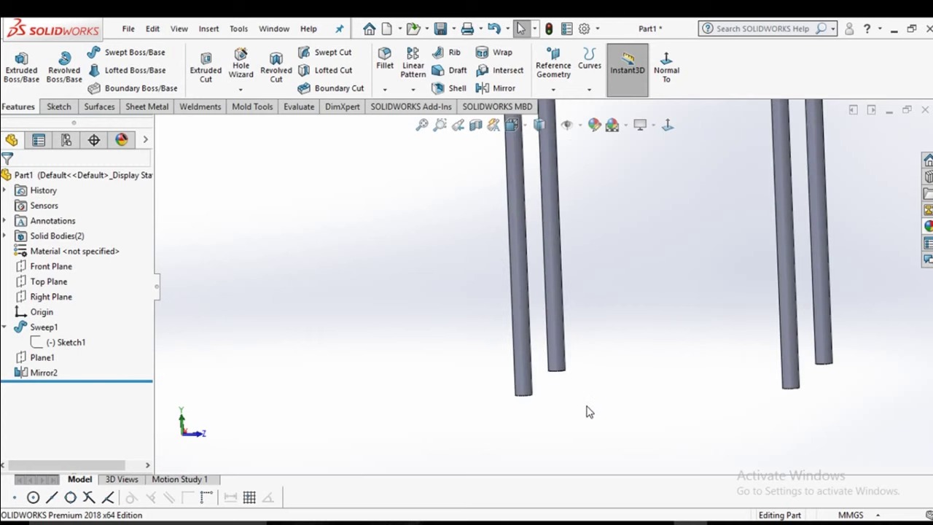
{"action": "middle_click_drag", "start_coordinate": [588, 411], "coordinate": [563, 346]}
{"action": "scroll", "coordinate": [566, 402], "scroll_direction": "down", "scroll_amount": 2}
{"action": "scroll", "coordinate": [546, 427], "scroll_direction": "down", "scroll_amount": 2}
{"action": "scroll", "coordinate": [563, 401], "scroll_direction": "down", "scroll_amount": 2}
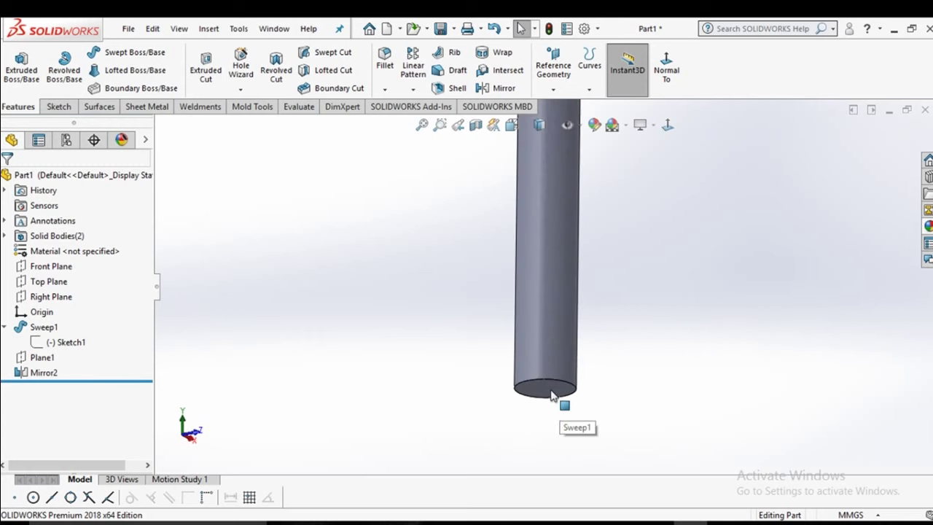
{"action": "left_click", "coordinate": [558, 390]}
{"action": "left_click", "coordinate": [612, 347]}
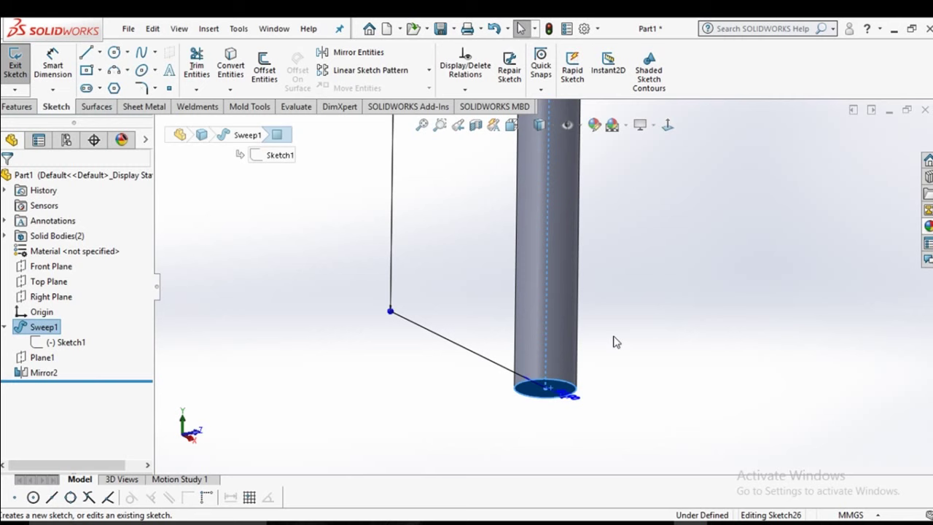
- View the face Normal To and draw a corner rectangle from the upper tube to the lower tube
{"action": "left_click", "coordinate": [668, 126]}
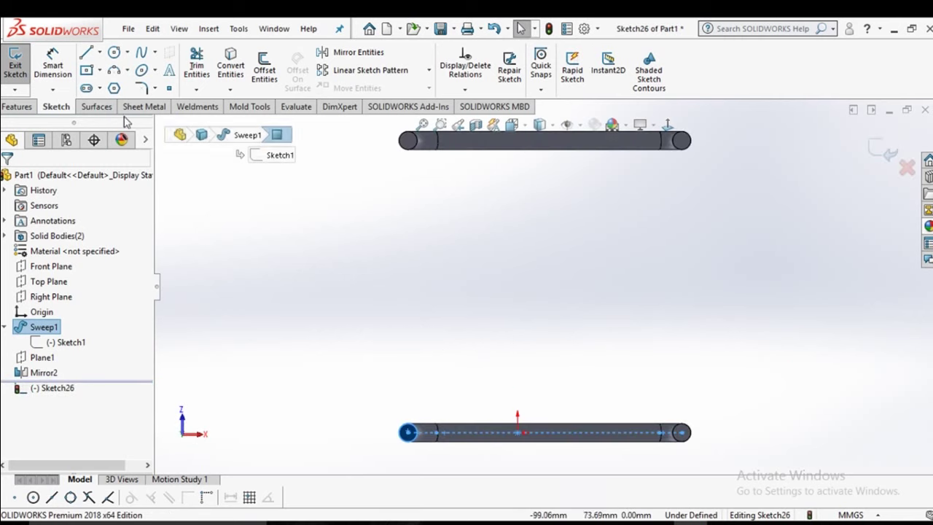
{"action": "left_click", "coordinate": [87, 70]}
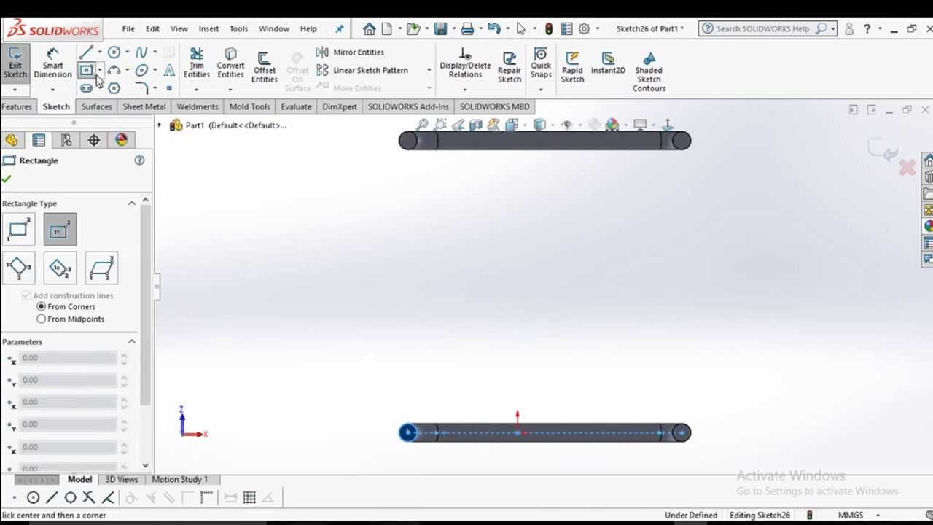
{"action": "left_click", "coordinate": [101, 70]}
{"action": "left_click", "coordinate": [110, 88]}
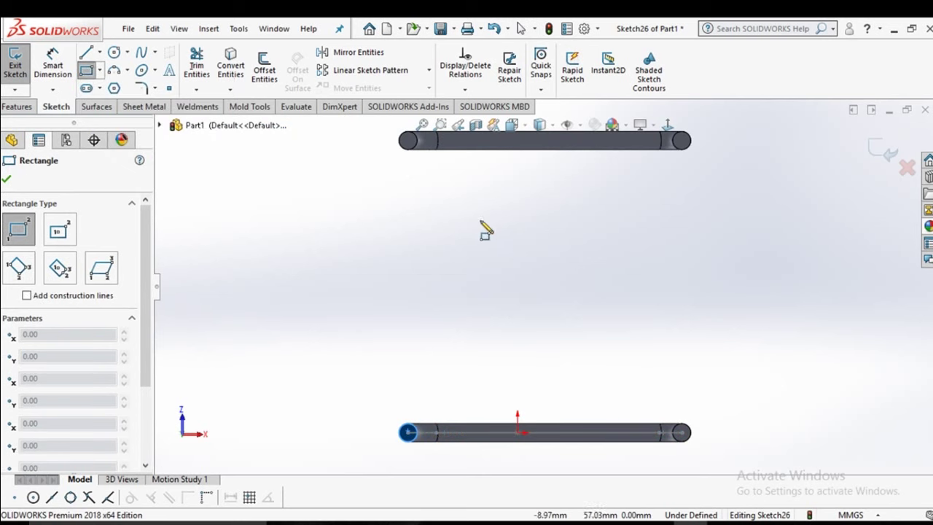
{"action": "scroll", "coordinate": [437, 190], "scroll_direction": "up", "scroll_amount": 1}
{"action": "scroll", "coordinate": [437, 175], "scroll_direction": "down", "scroll_amount": 2}
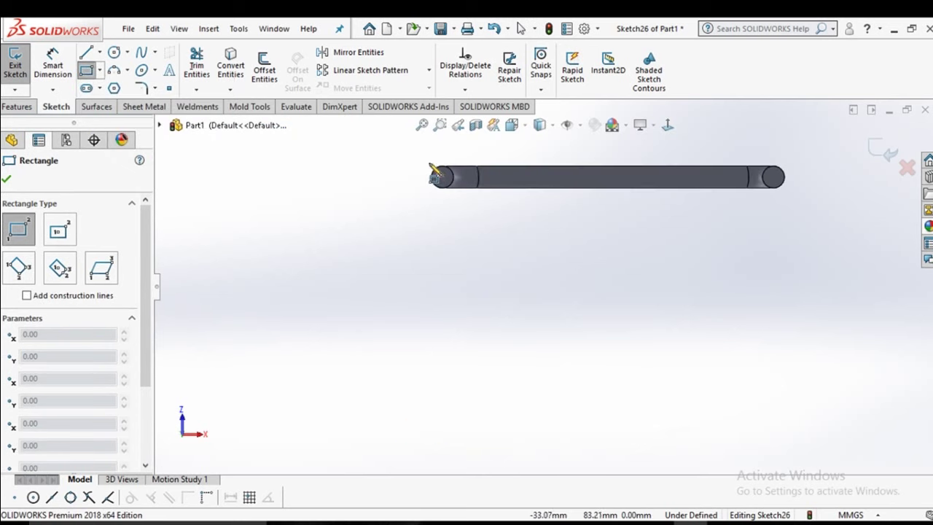
{"action": "left_click", "coordinate": [430, 165]}
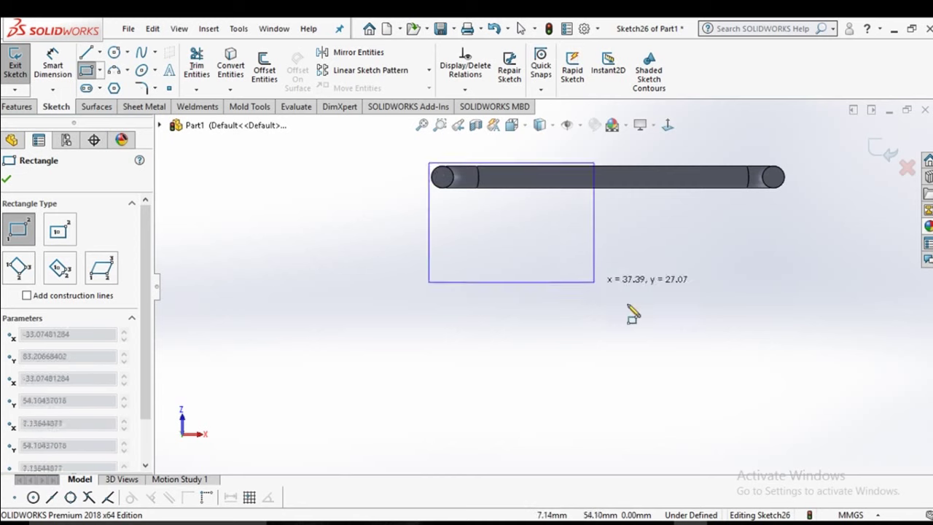
{"action": "left_click", "coordinate": [761, 424]}
{"action": "scroll", "coordinate": [673, 367], "scroll_direction": "up", "scroll_amount": 3}
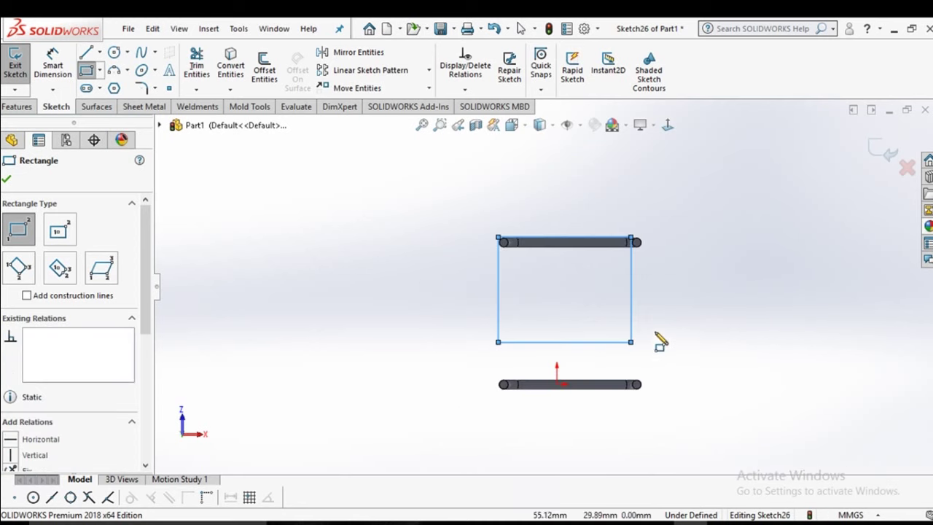
{"action": "key", "text": "Escape"}
- Stretch the rectangle's lower-right corner to the lower tube and reposition its right edge
{"action": "left_click_drag", "start_coordinate": [630, 341], "coordinate": [647, 391]}
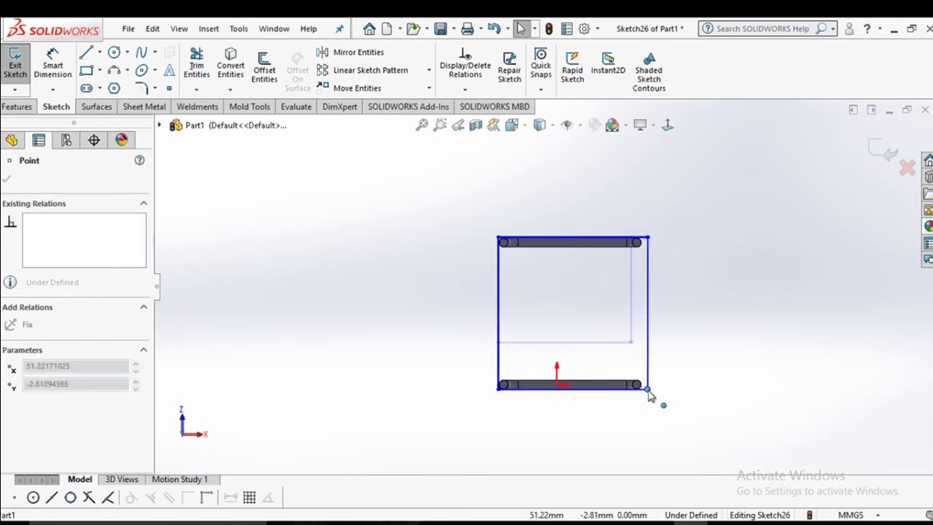
{"action": "left_click", "coordinate": [647, 390]}
{"action": "scroll", "coordinate": [646, 387], "scroll_direction": "down", "scroll_amount": 2}
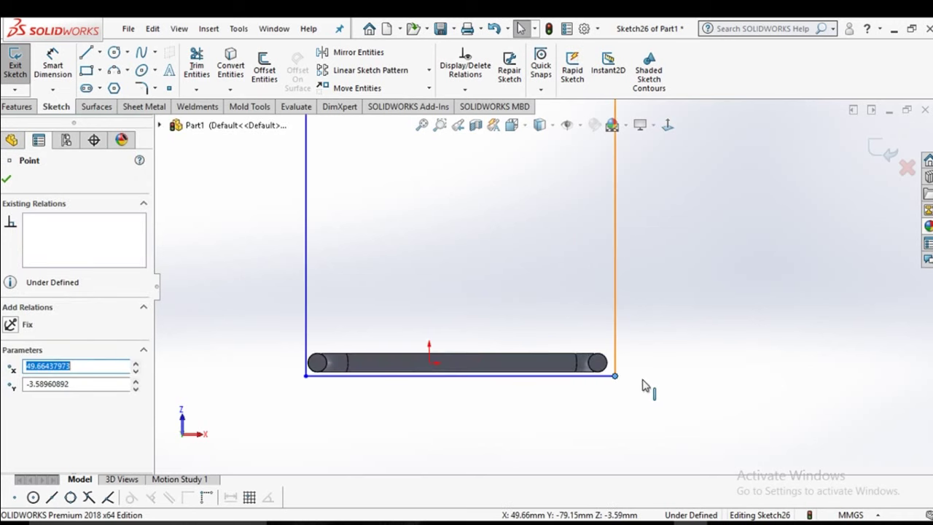
{"action": "scroll", "coordinate": [615, 357], "scroll_direction": "up", "scroll_amount": 2}
{"action": "scroll", "coordinate": [546, 270], "scroll_direction": "down", "scroll_amount": 1}
{"action": "scroll", "coordinate": [540, 269], "scroll_direction": "down", "scroll_amount": 2}
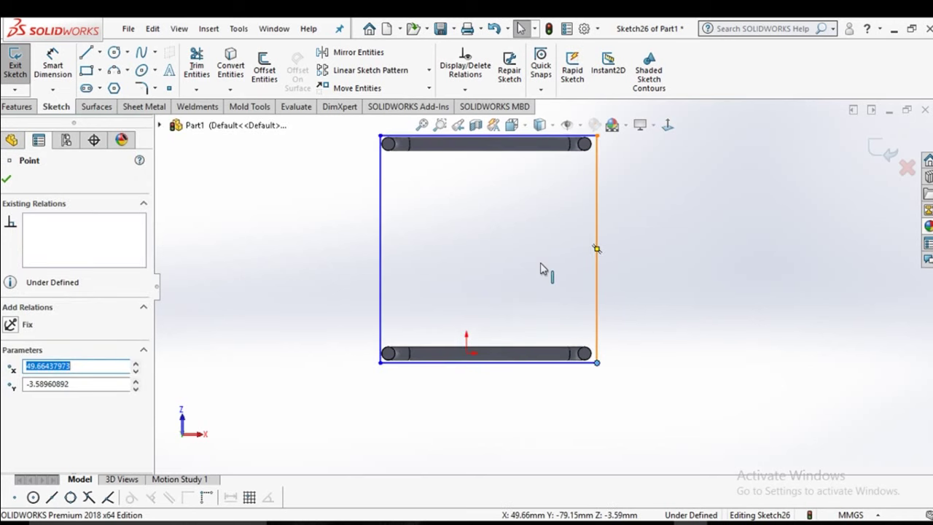
{"action": "left_click", "coordinate": [596, 256]}
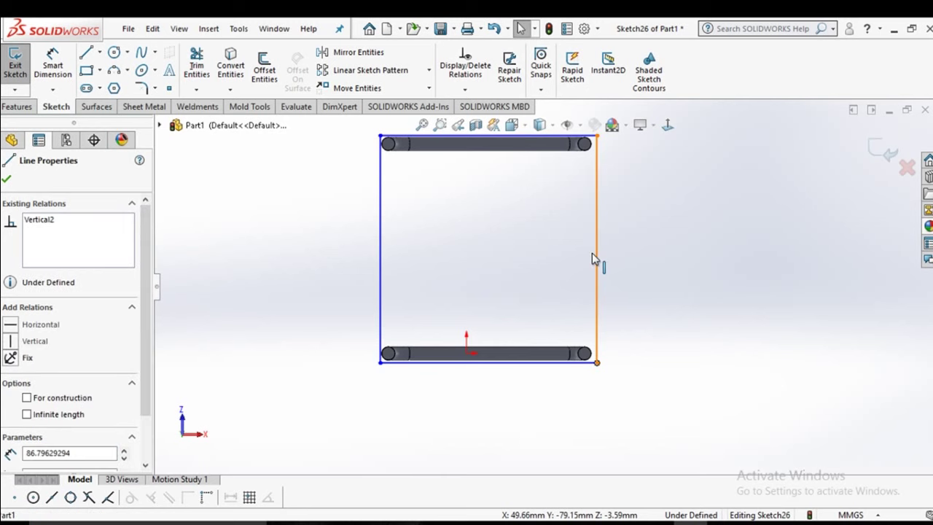
{"action": "left_click_drag", "start_coordinate": [581, 262], "coordinate": [594, 267]}
- Align the rectangle's right edge with the tube end and its bottom edge with the rail underside
{"action": "scroll", "coordinate": [579, 358], "scroll_direction": "down", "scroll_amount": 5}
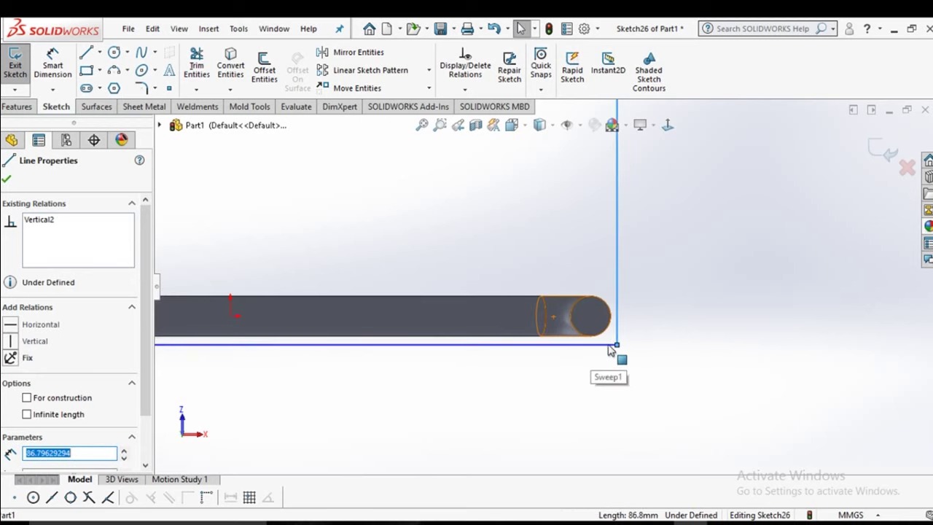
{"action": "left_click", "coordinate": [614, 343]}
{"action": "left_click", "coordinate": [616, 339]}
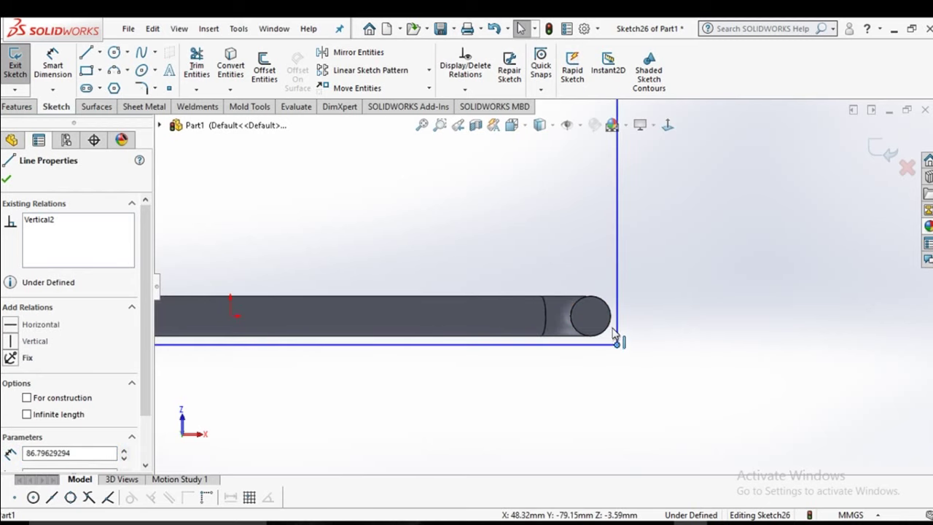
{"action": "left_click_drag", "start_coordinate": [614, 333], "coordinate": [614, 327]}
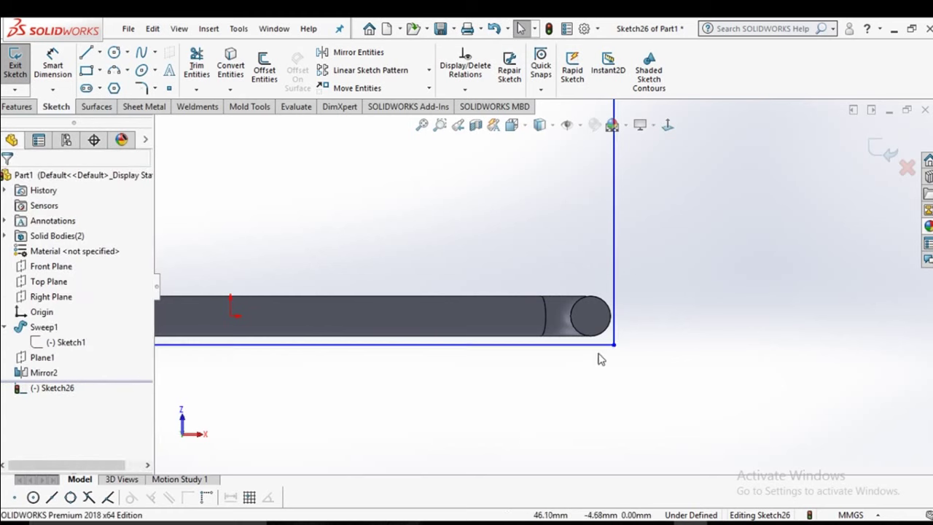
{"action": "left_click", "coordinate": [589, 343]}
{"action": "left_click_drag", "start_coordinate": [591, 336], "coordinate": [590, 343]}
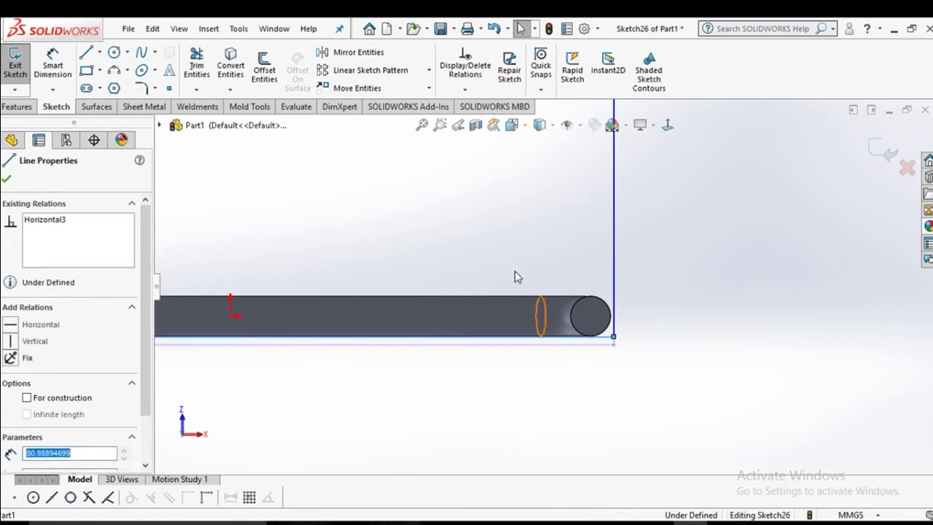
{"action": "left_click", "coordinate": [494, 239]}
- Move the rectangle's top edge onto the rail's top, then orbit to an angled view
{"action": "scroll", "coordinate": [502, 234], "scroll_direction": "up", "scroll_amount": 2}
{"action": "scroll", "coordinate": [501, 235], "scroll_direction": "up", "scroll_amount": 1}
{"action": "scroll", "coordinate": [509, 231], "scroll_direction": "down", "scroll_amount": 4}
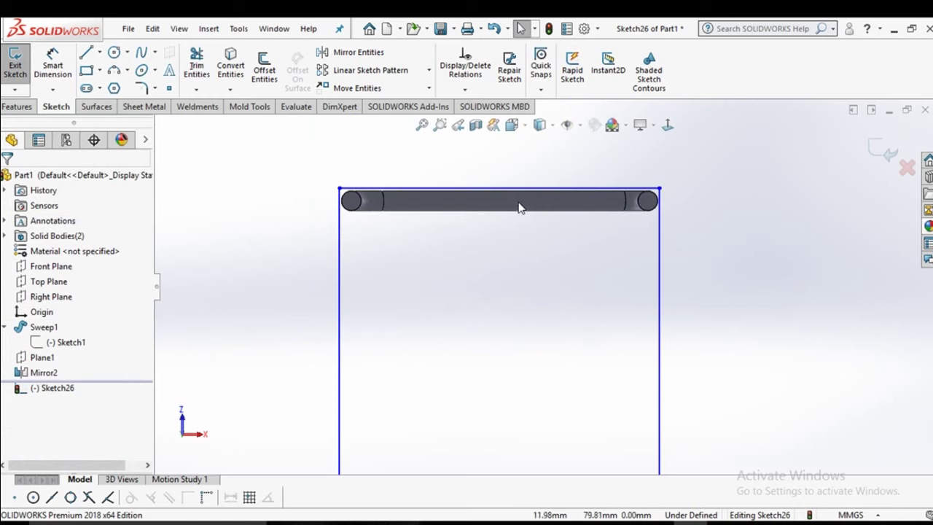
{"action": "scroll", "coordinate": [528, 200], "scroll_direction": "down", "scroll_amount": 1}
{"action": "scroll", "coordinate": [558, 250], "scroll_direction": "up", "scroll_amount": 3}
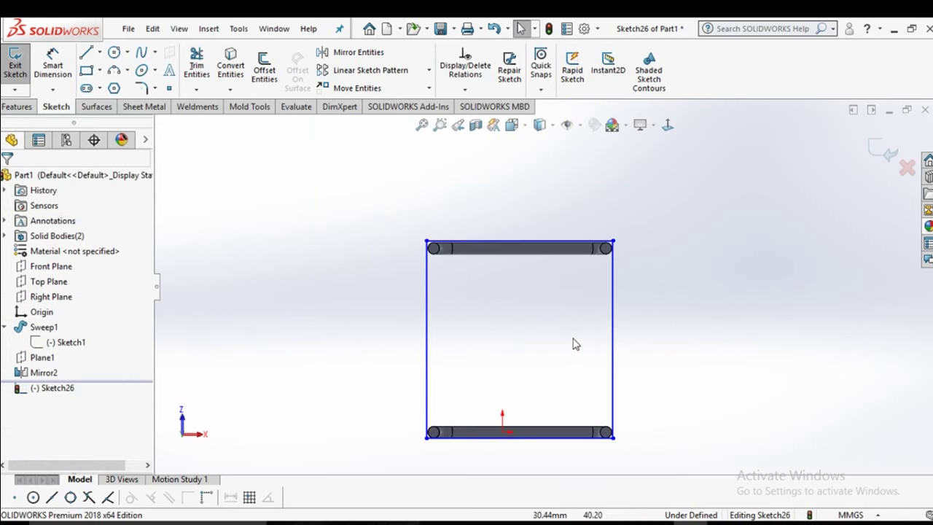
{"action": "scroll", "coordinate": [589, 449], "scroll_direction": "down", "scroll_amount": 2}
{"action": "scroll", "coordinate": [593, 410], "scroll_direction": "down", "scroll_amount": 1}
{"action": "scroll", "coordinate": [598, 404], "scroll_direction": "up", "scroll_amount": 1}
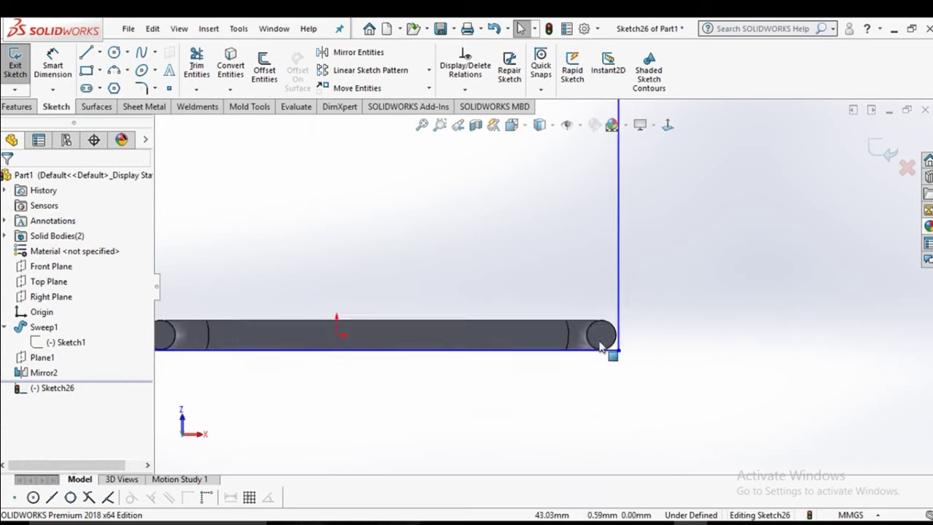
{"action": "scroll", "coordinate": [605, 365], "scroll_direction": "up", "scroll_amount": 3}
{"action": "scroll", "coordinate": [568, 270], "scroll_direction": "down", "scroll_amount": 2}
{"action": "scroll", "coordinate": [551, 250], "scroll_direction": "down", "scroll_amount": 2}
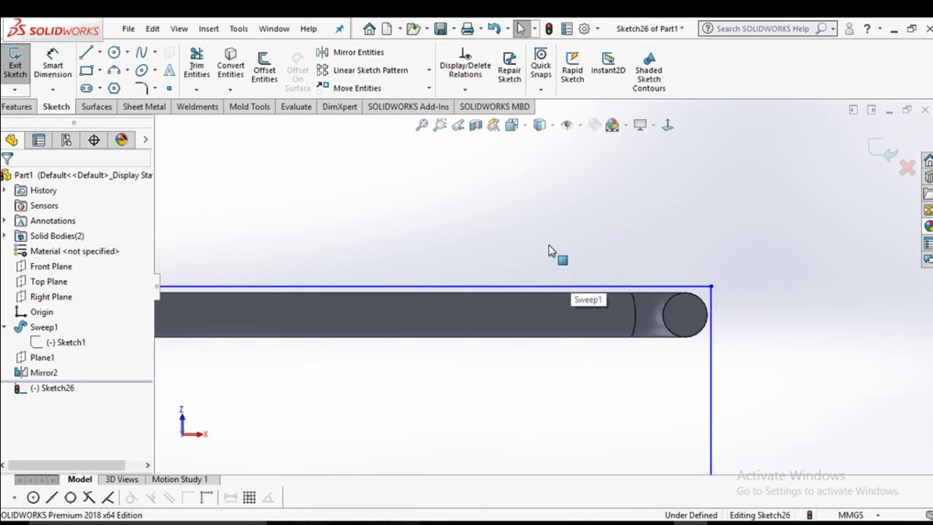
{"action": "left_click", "coordinate": [568, 289]}
{"action": "left_click_drag", "start_coordinate": [570, 300], "coordinate": [571, 291]}
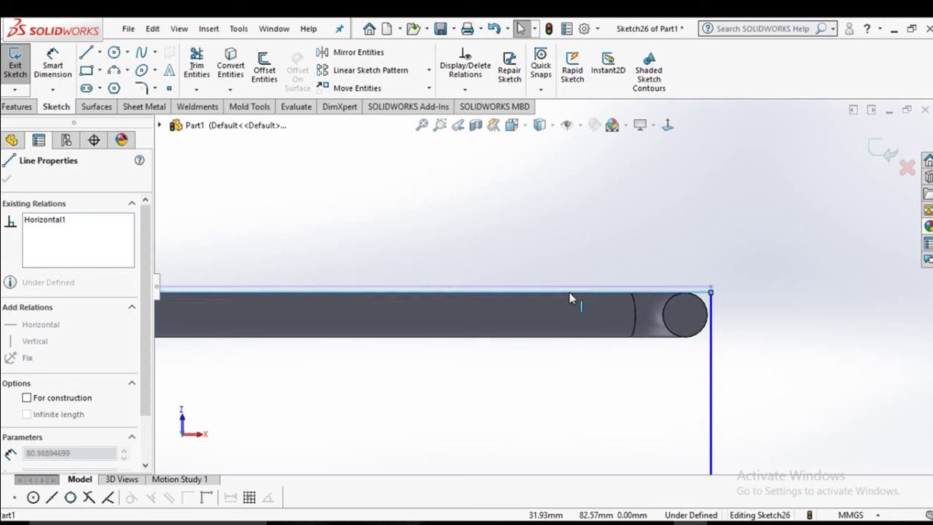
{"action": "left_click", "coordinate": [543, 245]}
{"action": "scroll", "coordinate": [544, 290], "scroll_direction": "up", "scroll_amount": 3}
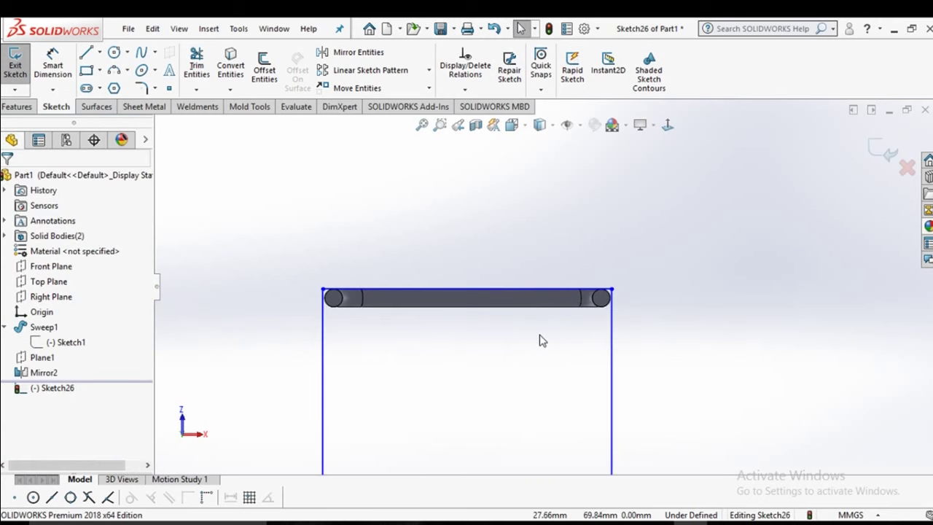
{"action": "scroll", "coordinate": [542, 341], "scroll_direction": "up", "scroll_amount": 3}
{"action": "mouse_move", "coordinate": [541, 340]}
{"action": "middle_mouse_down"}
{"action": "mouse_move", "coordinate": [609, 367]}
{"action": "mouse_move", "coordinate": [565, 291]}
{"action": "mouse_move", "coordinate": [669, 389]}
{"action": "mouse_move", "coordinate": [575, 294]}
{"action": "mouse_move", "coordinate": [634, 392]}
{"action": "mouse_move", "coordinate": [573, 402]}
{"action": "middle_mouse_up"}
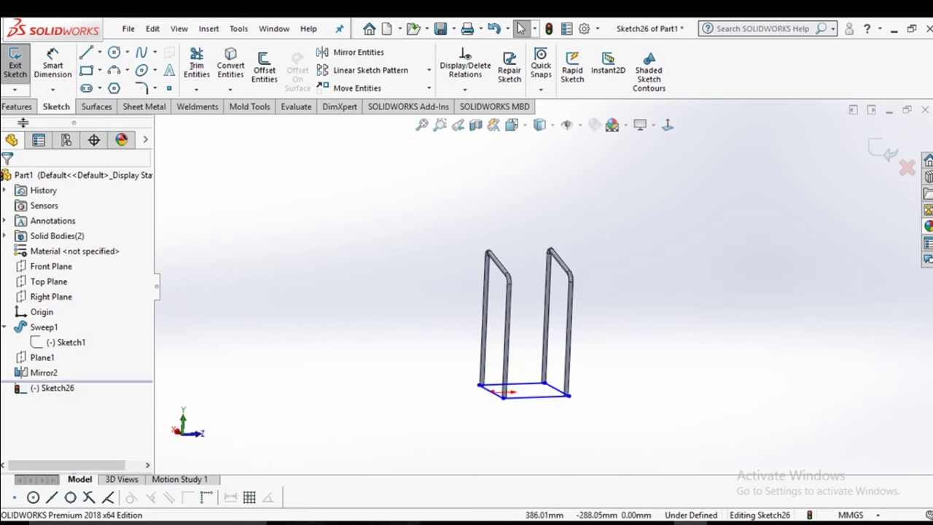
{"action": "left_click", "coordinate": [22, 109]}
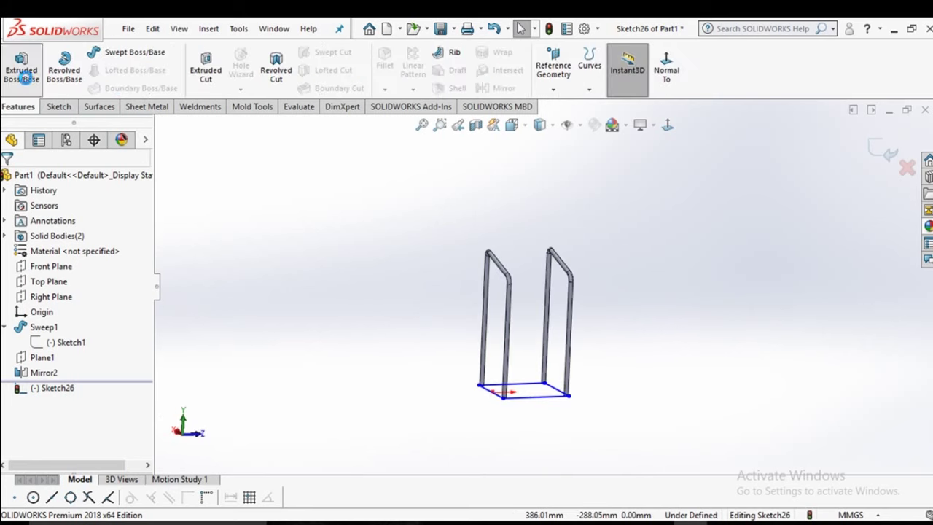
- Extrude the rectangle into a 2 mm base plate starting 5 mm offset, both directions reversed
{"action": "left_click", "coordinate": [24, 75]}
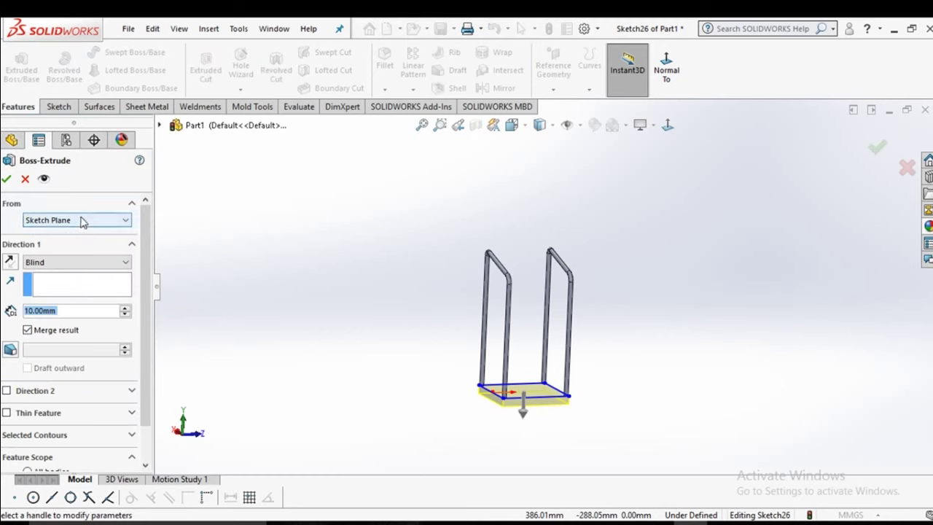
{"action": "left_click", "coordinate": [80, 220]}
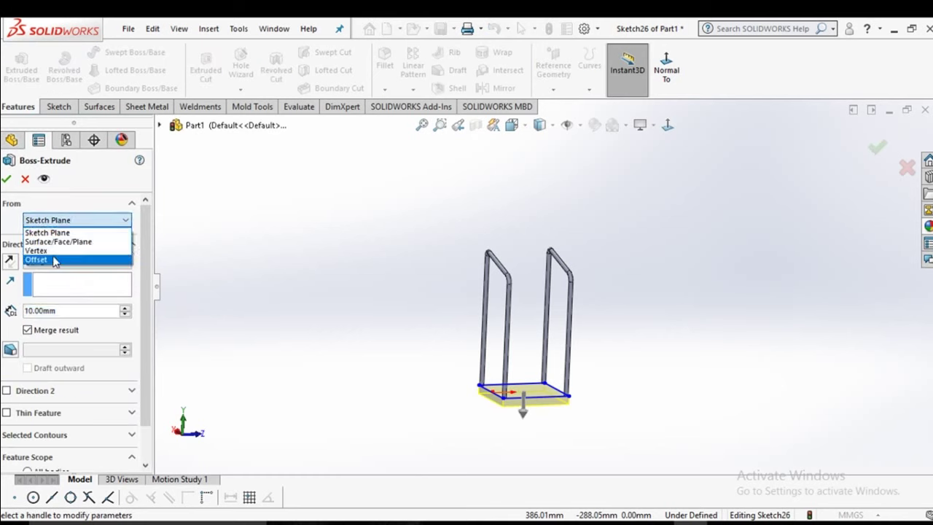
{"action": "left_click", "coordinate": [55, 260]}
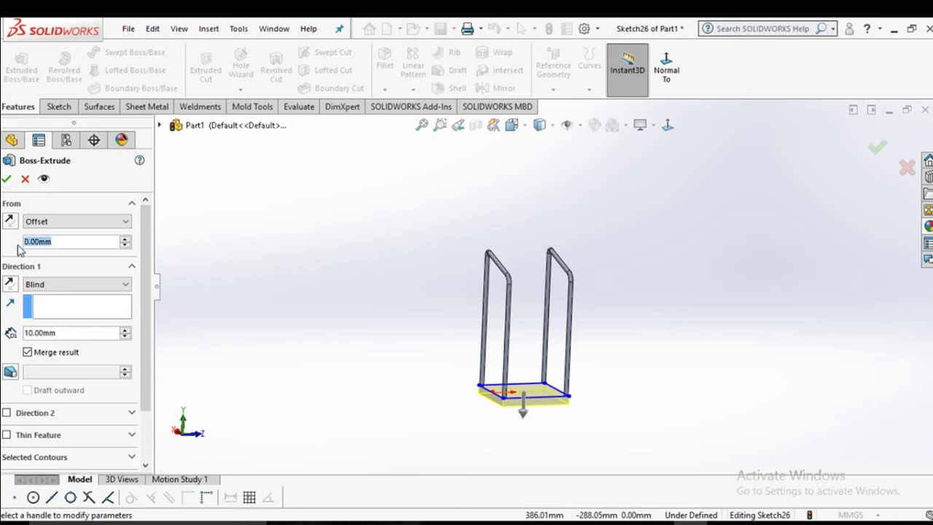
{"action": "type", "text": "5"}
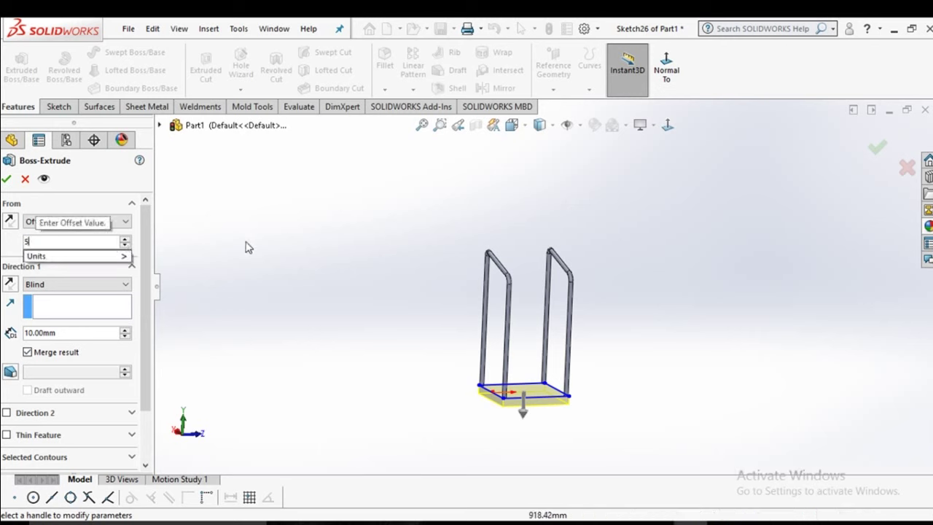
{"action": "key", "text": "Return"}
{"action": "left_click", "coordinate": [11, 223]}
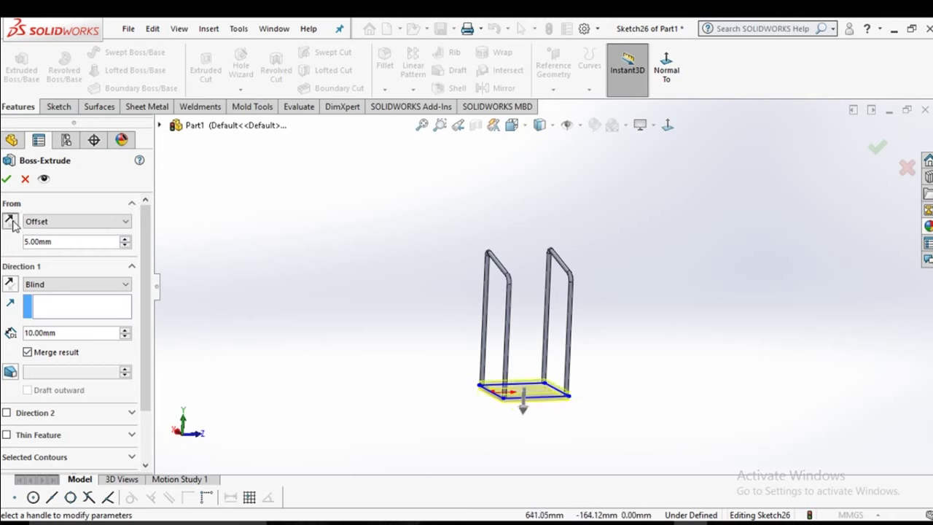
{"action": "scroll", "coordinate": [547, 438], "scroll_direction": "down", "scroll_amount": 5}
{"action": "middle_click_drag", "start_coordinate": [544, 396], "coordinate": [519, 367]}
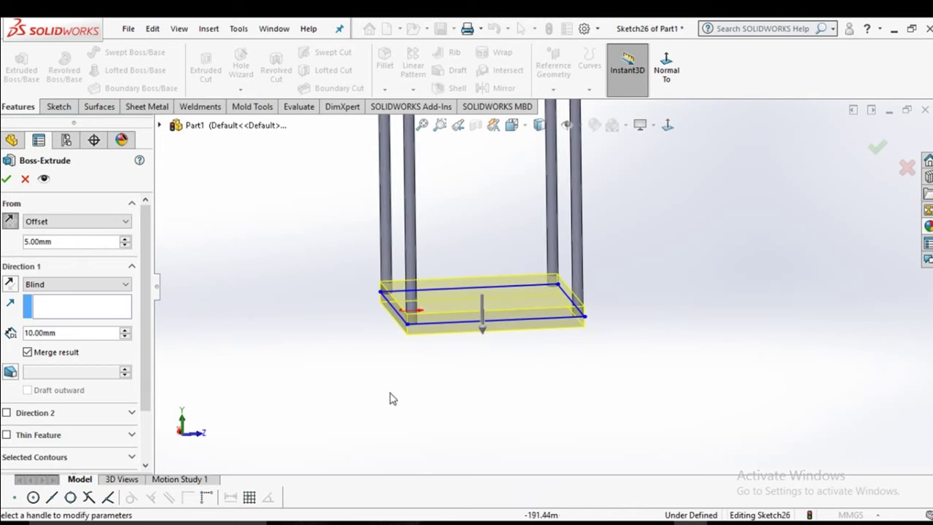
{"action": "left_click", "coordinate": [11, 285]}
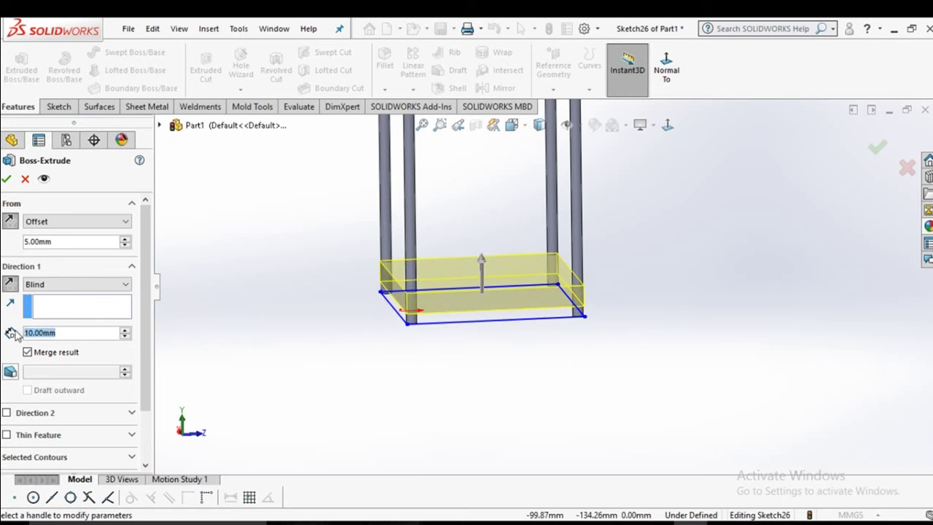
{"action": "type", "text": "2"}
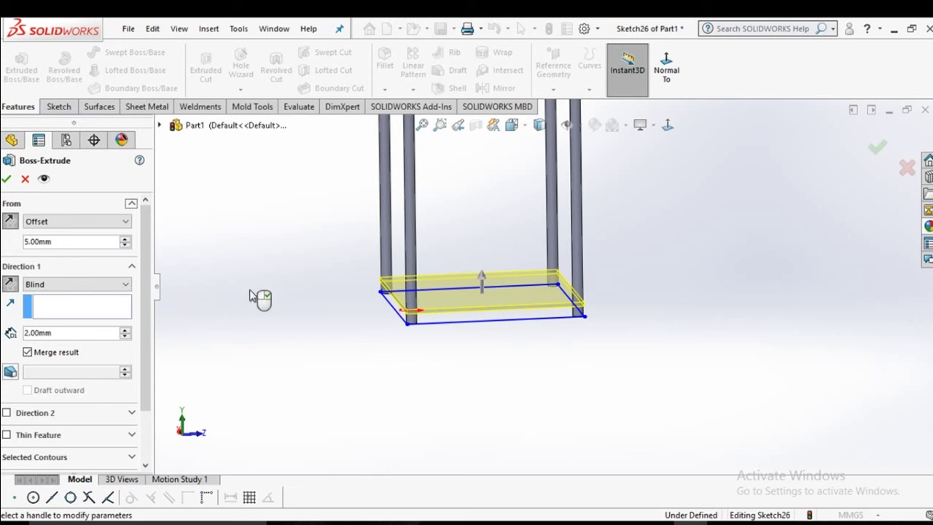
{"action": "left_click", "coordinate": [8, 178]}
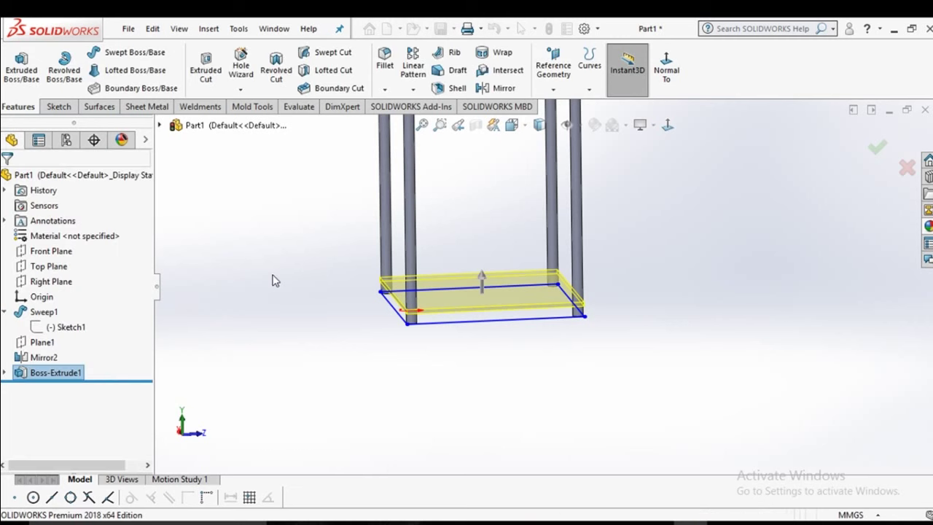
- Orbit to inspect the joined frames and base plate, then show the Reference Geometry options
{"action": "mouse_move", "coordinate": [373, 342]}
{"action": "middle_mouse_down"}
{"action": "mouse_move", "coordinate": [544, 270]}
{"action": "mouse_move", "coordinate": [527, 307]}
{"action": "mouse_move", "coordinate": [562, 302]}
{"action": "mouse_move", "coordinate": [511, 313]}
{"action": "mouse_move", "coordinate": [547, 312]}
{"action": "mouse_move", "coordinate": [538, 270]}
{"action": "mouse_move", "coordinate": [593, 267]}
{"action": "mouse_move", "coordinate": [501, 270]}
{"action": "mouse_move", "coordinate": [537, 272]}
{"action": "middle_mouse_up"}
{"action": "scroll", "coordinate": [537, 277], "scroll_direction": "down", "scroll_amount": 3}
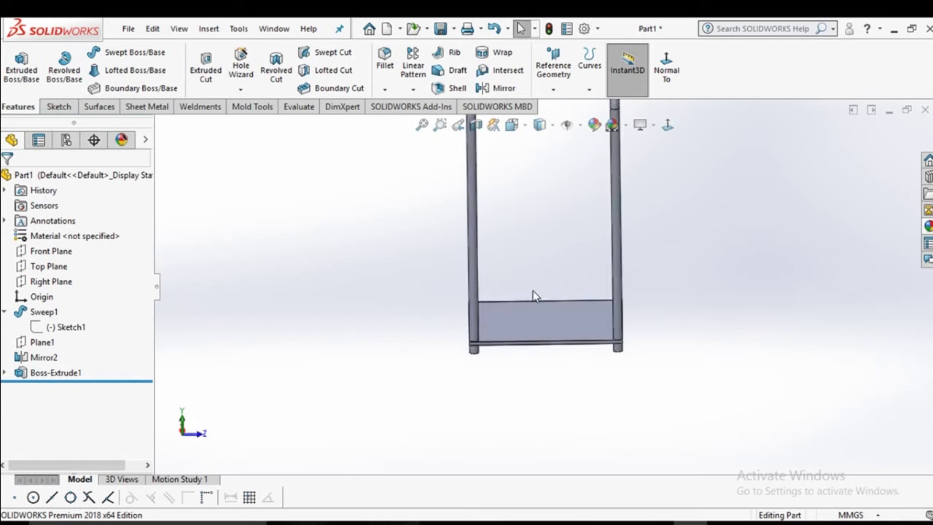
{"action": "mouse_move", "coordinate": [542, 319]}
{"action": "middle_mouse_down"}
{"action": "mouse_move", "coordinate": [554, 331]}
{"action": "mouse_move", "coordinate": [527, 308]}
{"action": "mouse_move", "coordinate": [567, 281]}
{"action": "middle_mouse_up"}
{"action": "scroll", "coordinate": [547, 327], "scroll_direction": "up", "scroll_amount": 2}
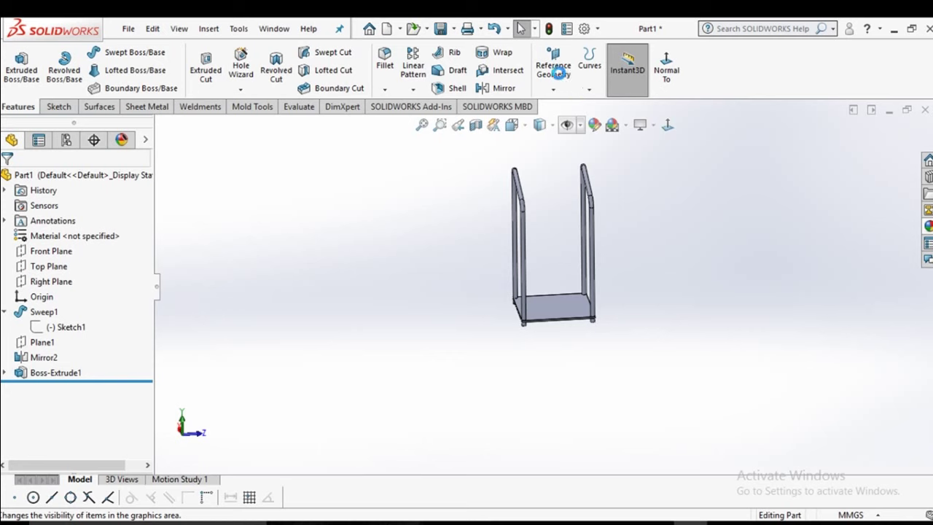
{"action": "left_click", "coordinate": [554, 88]}
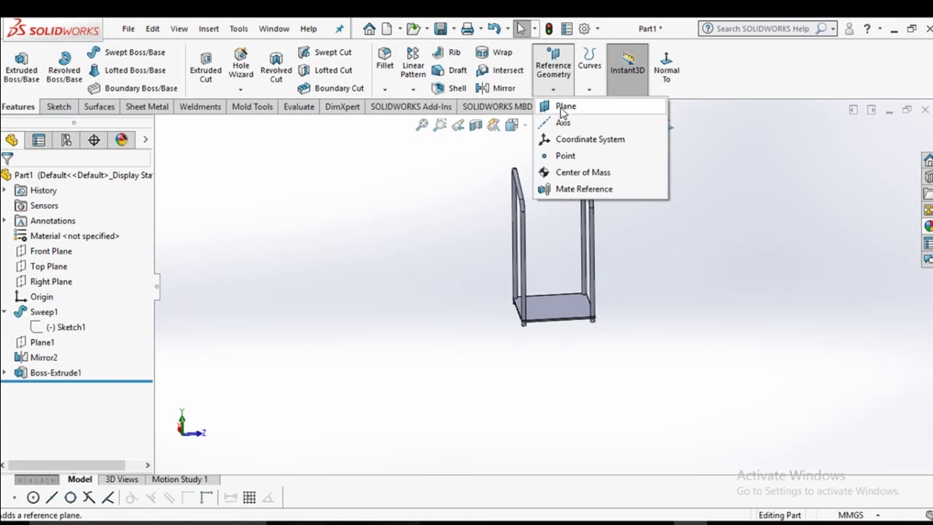
- Create Plane2 parallel to the base plate's top face at a 45 mm offset
{"action": "left_click", "coordinate": [560, 108]}
{"action": "scroll", "coordinate": [552, 270], "scroll_direction": "down", "scroll_amount": 2}
{"action": "left_click", "coordinate": [569, 335]}
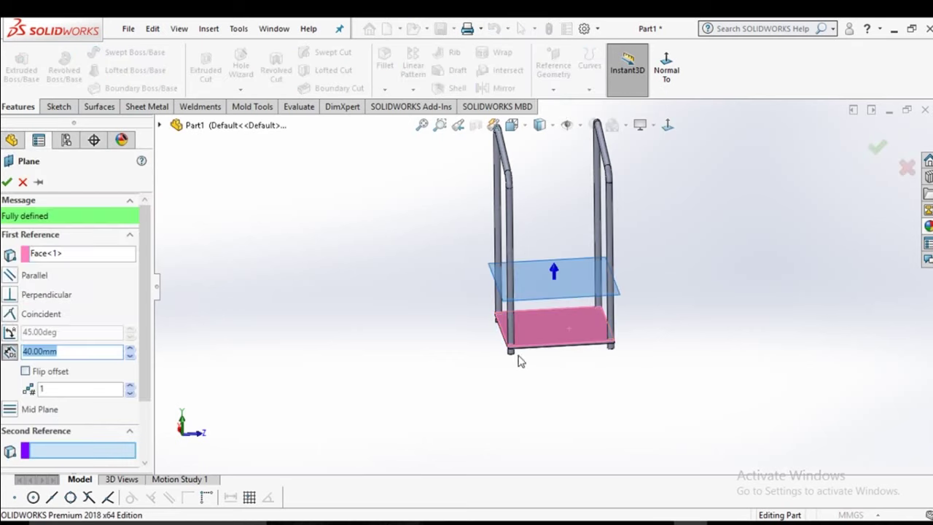
{"action": "middle_click_drag", "start_coordinate": [518, 358], "coordinate": [451, 323]}
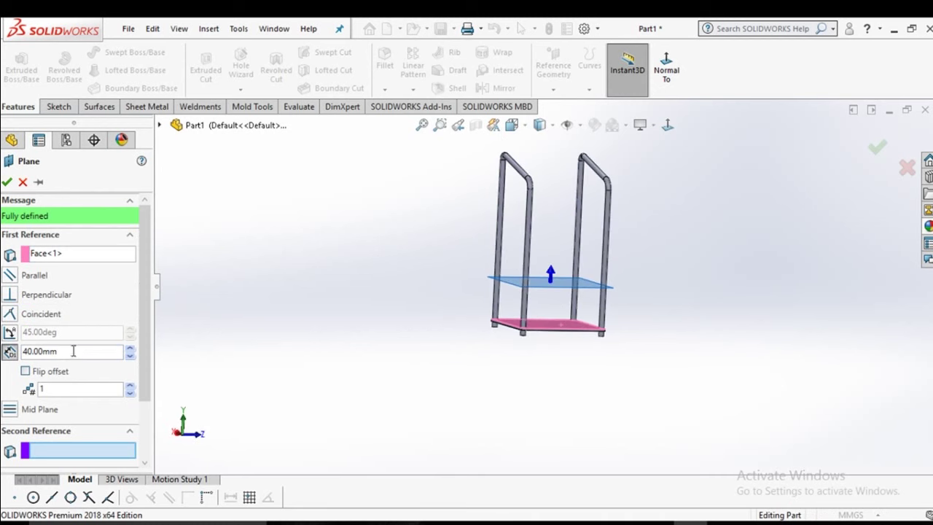
{"action": "left_click_drag", "start_coordinate": [73, 352], "coordinate": [2, 357]}
{"action": "type", "text": "45"}
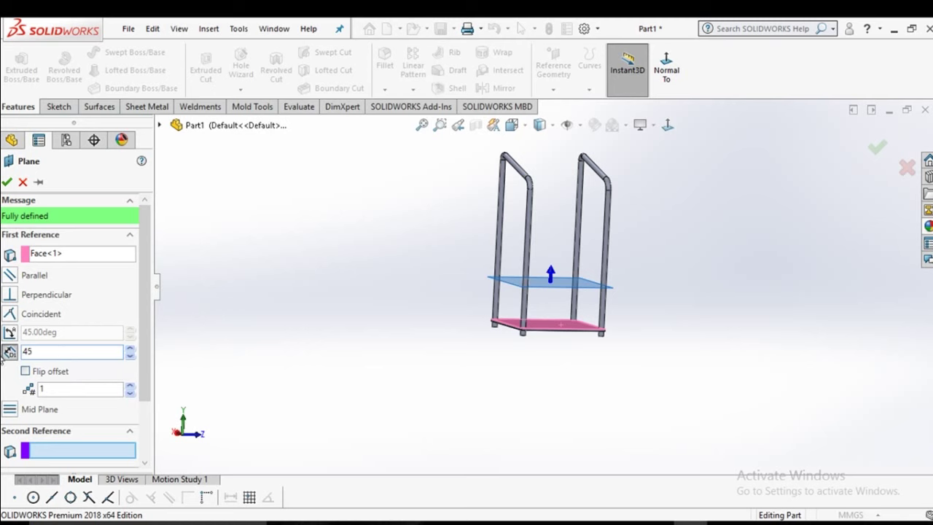
{"action": "key", "text": "Return"}
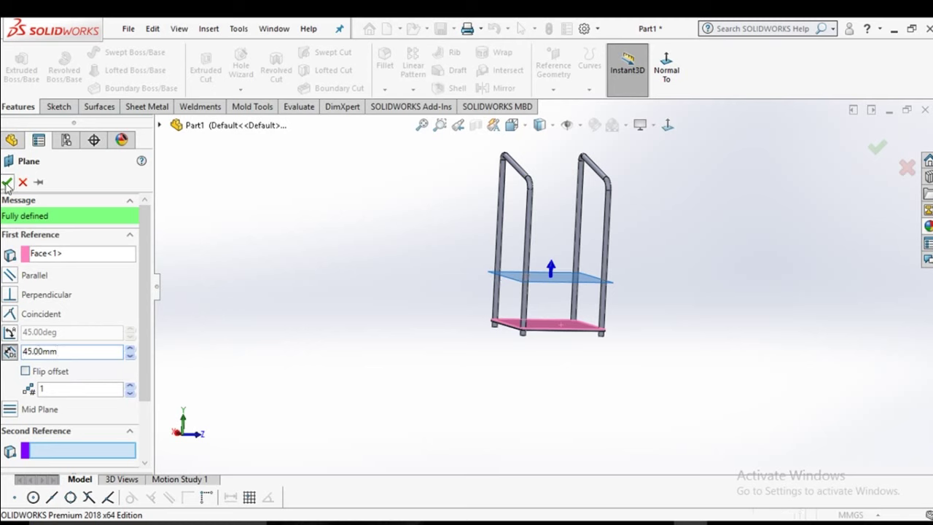
{"action": "left_click", "coordinate": [7, 183]}
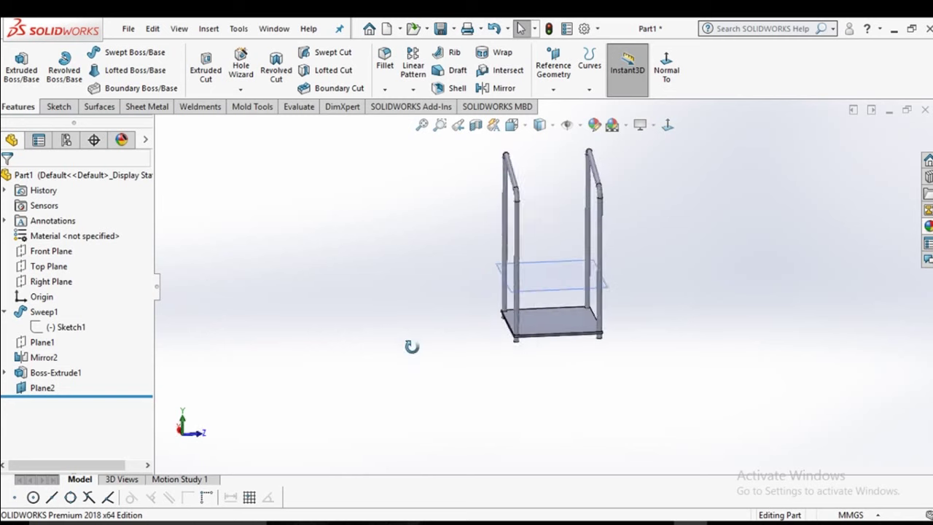
- Start Sketch27 on Plane2 and convert the bottom plate face's outline into it
{"action": "left_click", "coordinate": [561, 273]}
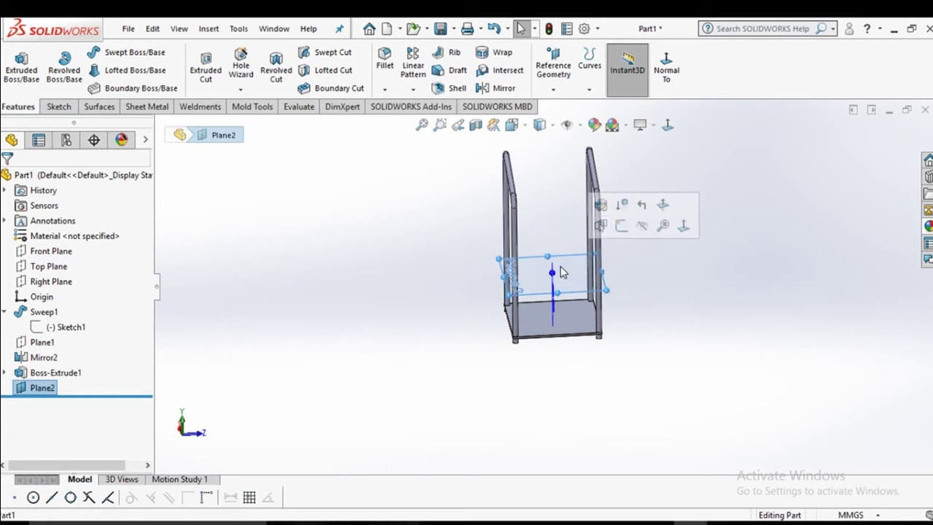
{"action": "left_click", "coordinate": [622, 226]}
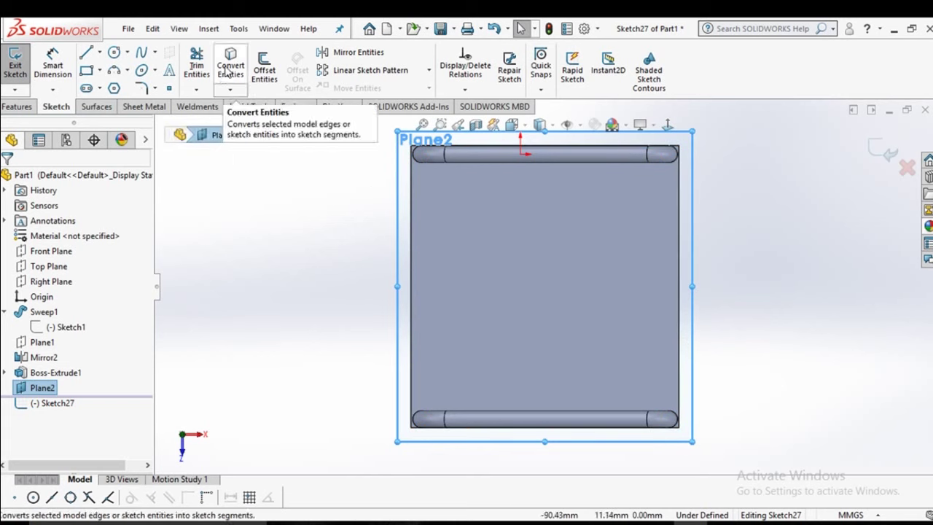
{"action": "middle_click_drag", "start_coordinate": [277, 247], "coordinate": [323, 302]}
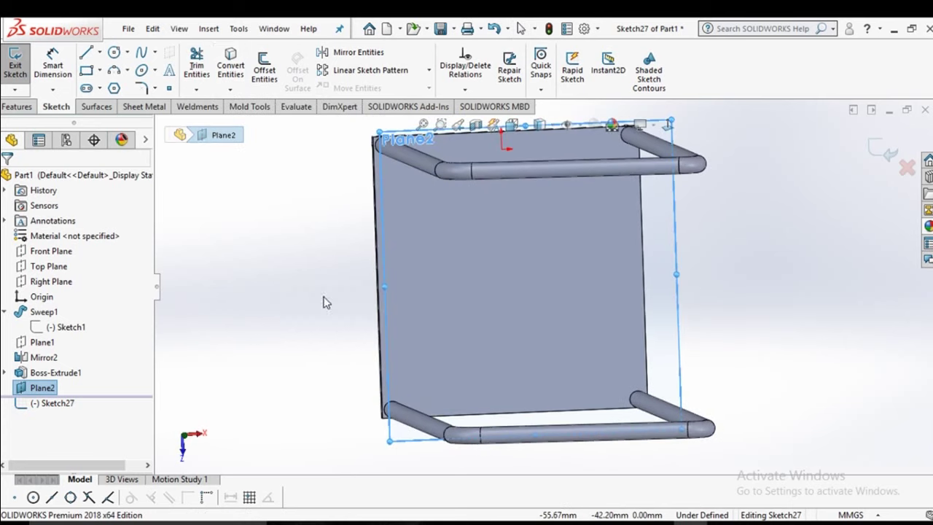
{"action": "left_click", "coordinate": [231, 69]}
{"action": "left_click", "coordinate": [428, 219]}
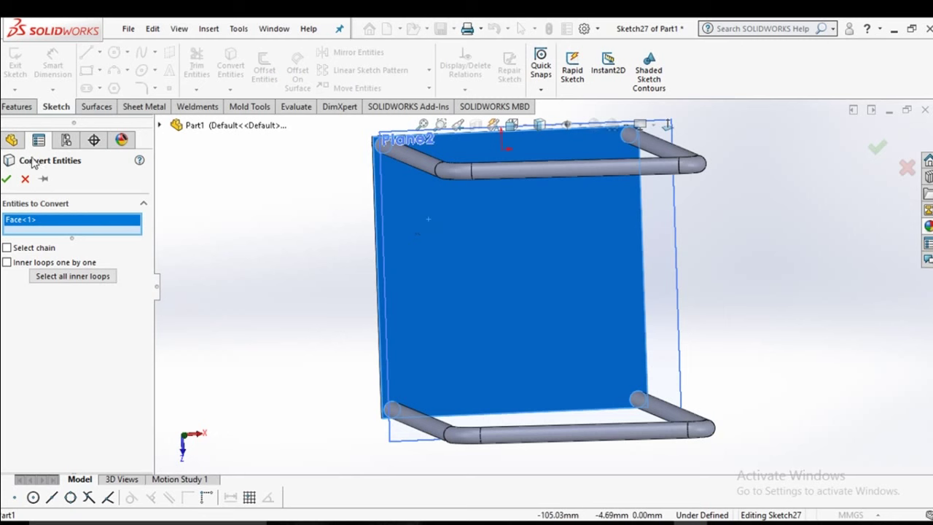
{"action": "left_click", "coordinate": [7, 179]}
{"action": "scroll", "coordinate": [437, 169], "scroll_direction": "down", "scroll_amount": 4}
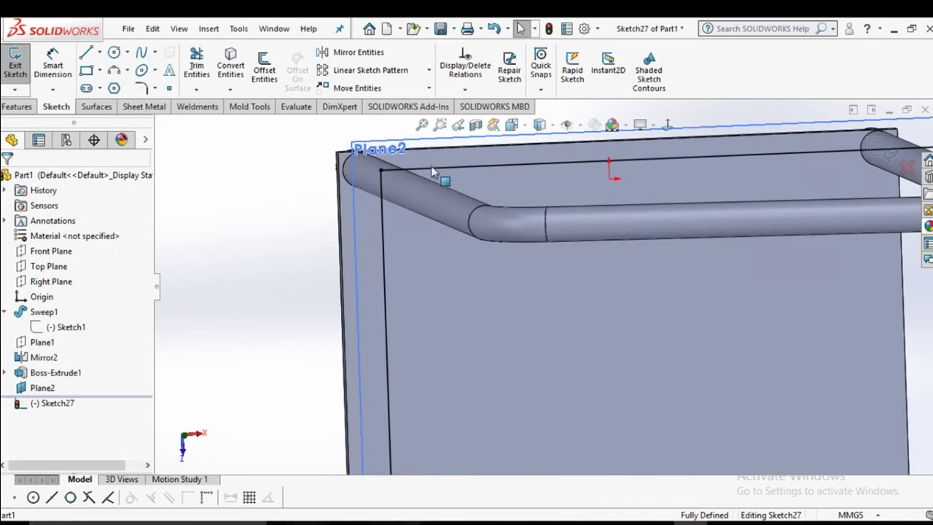
{"action": "scroll", "coordinate": [455, 257], "scroll_direction": "up", "scroll_amount": 3}
{"action": "mouse_move", "coordinate": [461, 278]}
{"action": "middle_mouse_down"}
{"action": "mouse_move", "coordinate": [519, 333]}
{"action": "mouse_move", "coordinate": [494, 323]}
{"action": "mouse_move", "coordinate": [537, 270]}
{"action": "mouse_move", "coordinate": [573, 297]}
{"action": "mouse_move", "coordinate": [554, 321]}
{"action": "mouse_move", "coordinate": [510, 291]}
{"action": "middle_mouse_up"}
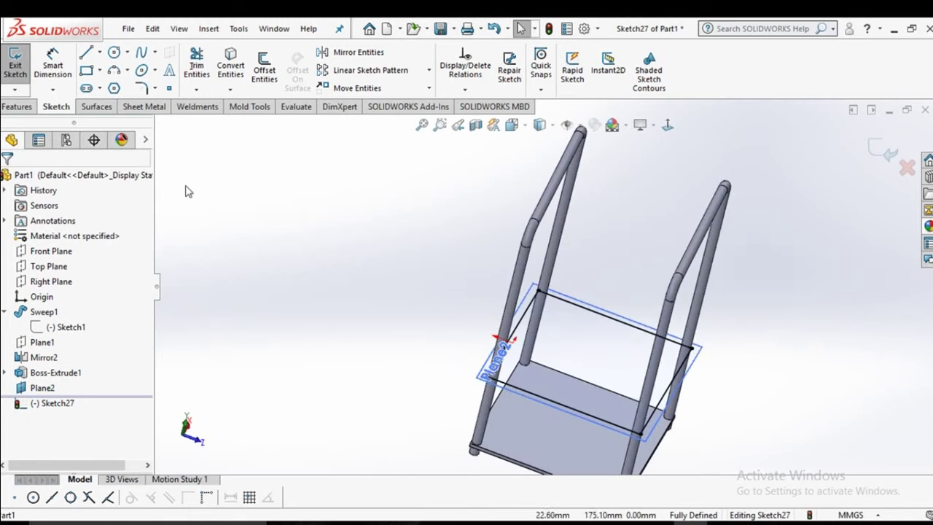
{"action": "left_click", "coordinate": [29, 109]}
- Extrude the Plane2 outline blind 2.00 mm with Merge result unchecked
{"action": "left_click", "coordinate": [21, 66]}
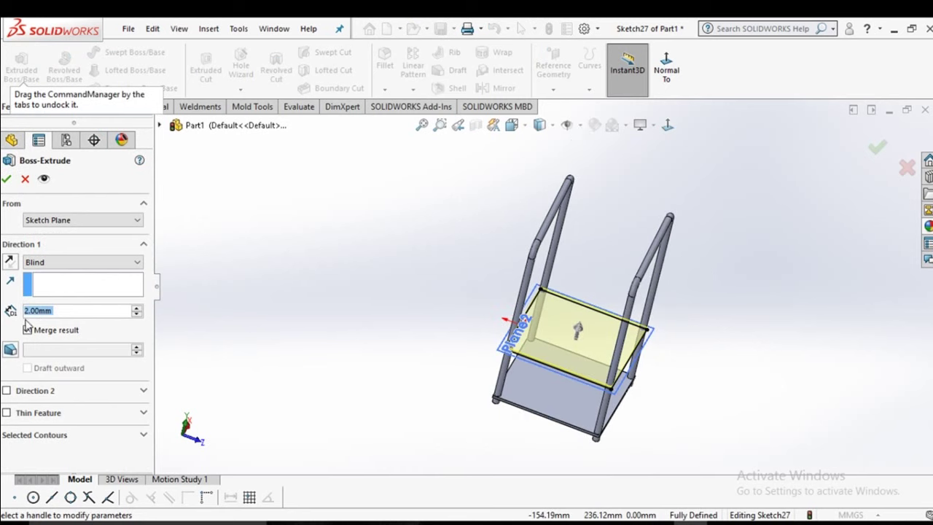
{"action": "mouse_move", "coordinate": [369, 288]}
{"action": "middle_mouse_down"}
{"action": "mouse_move", "coordinate": [407, 277]}
{"action": "mouse_move", "coordinate": [354, 296]}
{"action": "mouse_move", "coordinate": [350, 289]}
{"action": "mouse_move", "coordinate": [404, 293]}
{"action": "mouse_move", "coordinate": [347, 303]}
{"action": "middle_mouse_up"}
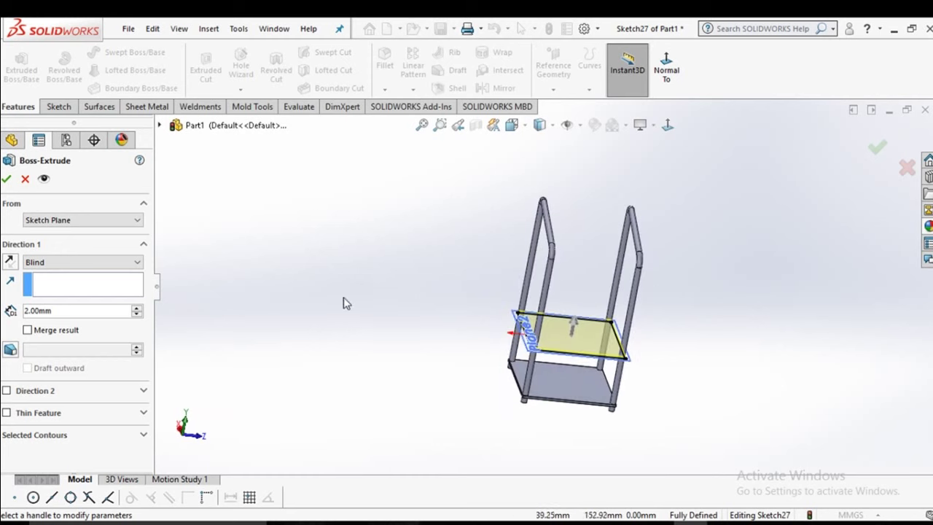
{"action": "left_click", "coordinate": [6, 178]}
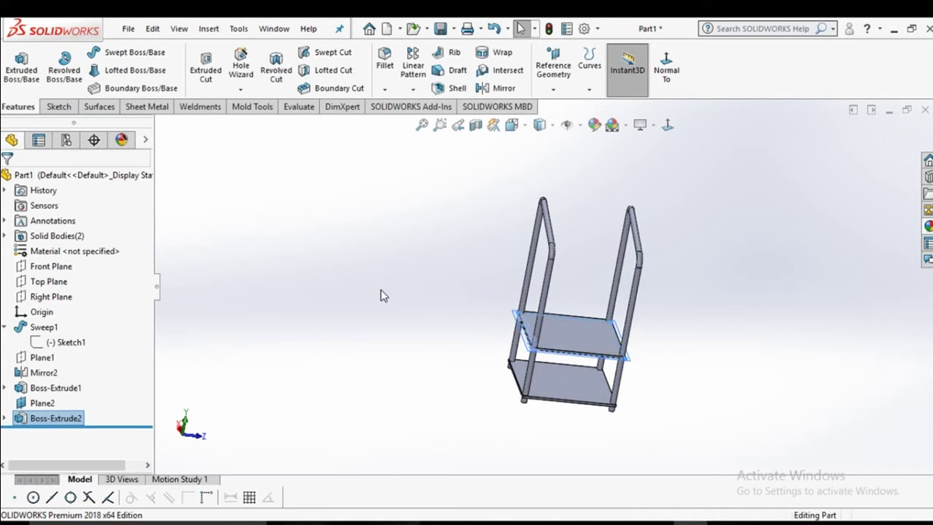
{"action": "scroll", "coordinate": [524, 351], "scroll_direction": "down", "scroll_amount": 3}
{"action": "scroll", "coordinate": [525, 351], "scroll_direction": "down", "scroll_amount": 3}
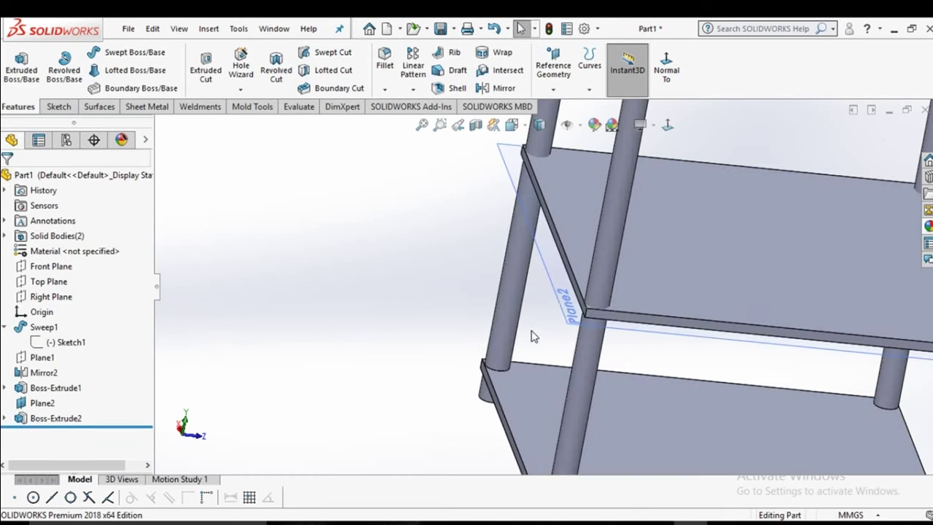
- Hide Plane2 and select the new shelf plate's top face
{"action": "left_click", "coordinate": [544, 254]}
{"action": "left_click", "coordinate": [625, 204]}
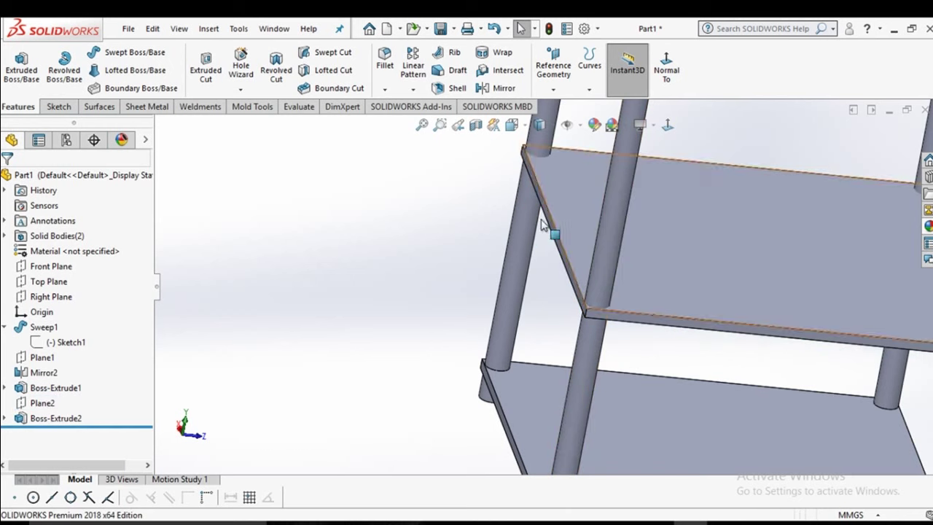
{"action": "scroll", "coordinate": [443, 243], "scroll_direction": "up", "scroll_amount": 5}
{"action": "mouse_move", "coordinate": [484, 300]}
{"action": "middle_mouse_down"}
{"action": "mouse_move", "coordinate": [474, 309]}
{"action": "mouse_move", "coordinate": [612, 246]}
{"action": "mouse_move", "coordinate": [521, 297]}
{"action": "middle_mouse_up"}
{"action": "left_click", "coordinate": [532, 364]}
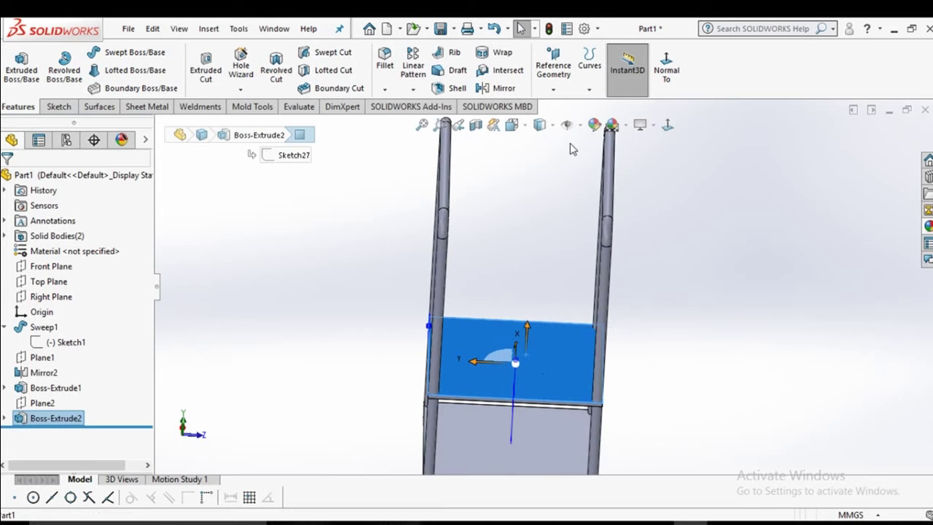
{"action": "left_click", "coordinate": [557, 88]}
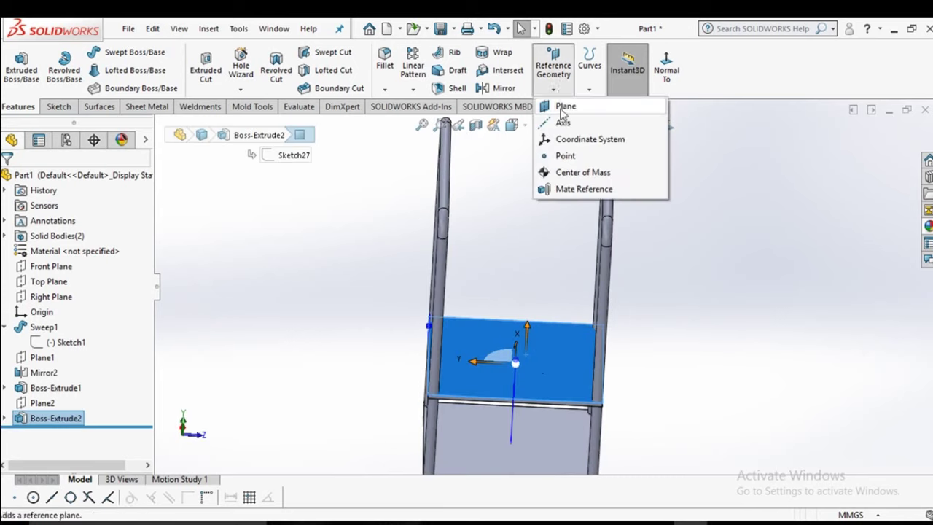
- Create Plane3 offset 45.00 mm from the second shelf's top face
{"action": "left_click", "coordinate": [562, 106]}
{"action": "mouse_move", "coordinate": [307, 296]}
{"action": "middle_mouse_down"}
{"action": "mouse_move", "coordinate": [367, 250]}
{"action": "mouse_move", "coordinate": [377, 271]}
{"action": "mouse_move", "coordinate": [356, 275]}
{"action": "mouse_move", "coordinate": [335, 250]}
{"action": "mouse_move", "coordinate": [312, 292]}
{"action": "middle_mouse_up"}
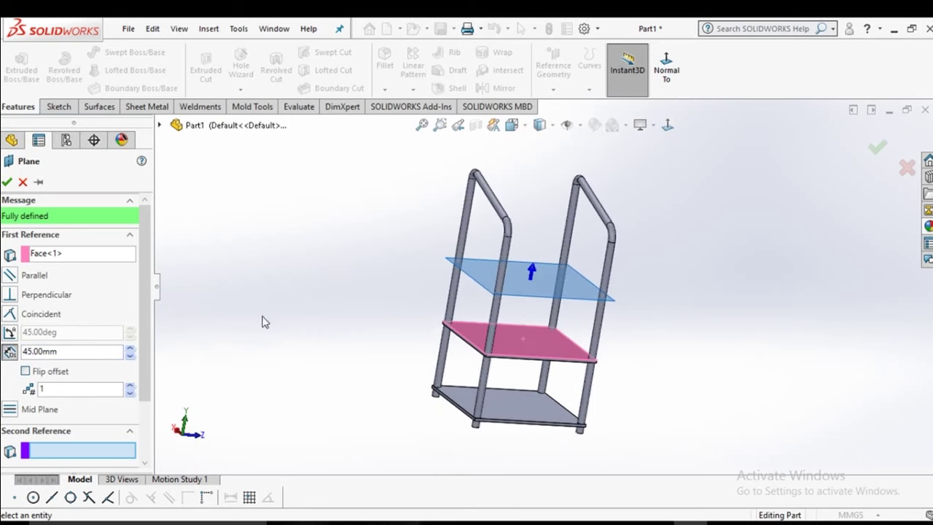
{"action": "left_click", "coordinate": [6, 183]}
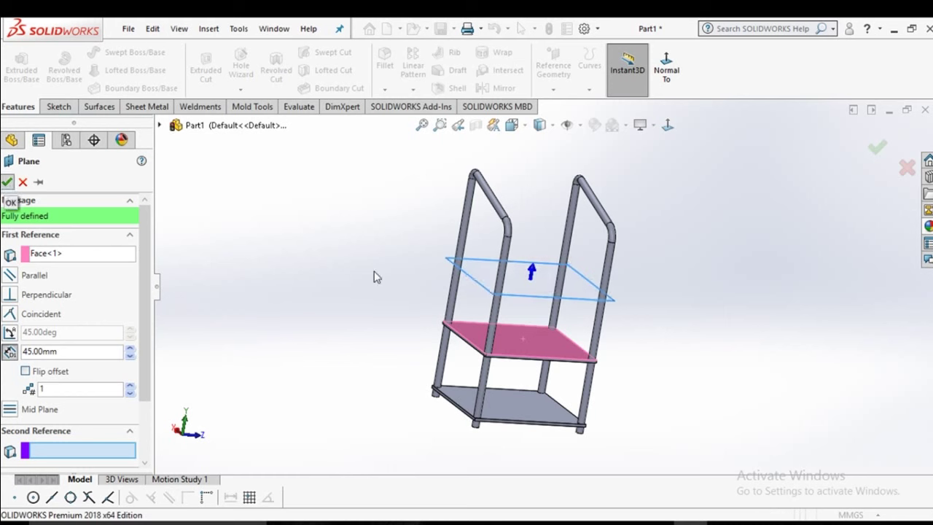
- Start Sketch28 on Plane3 and convert the second shelf face's outline into it
{"action": "left_click", "coordinate": [532, 281]}
{"action": "left_click", "coordinate": [592, 232]}
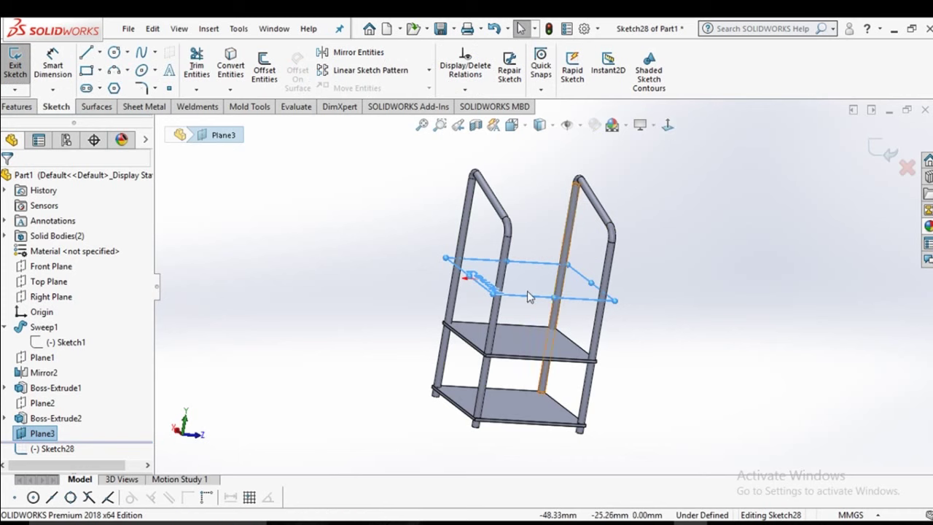
{"action": "scroll", "coordinate": [532, 296], "scroll_direction": "up", "scroll_amount": 2}
{"action": "left_click", "coordinate": [231, 65]}
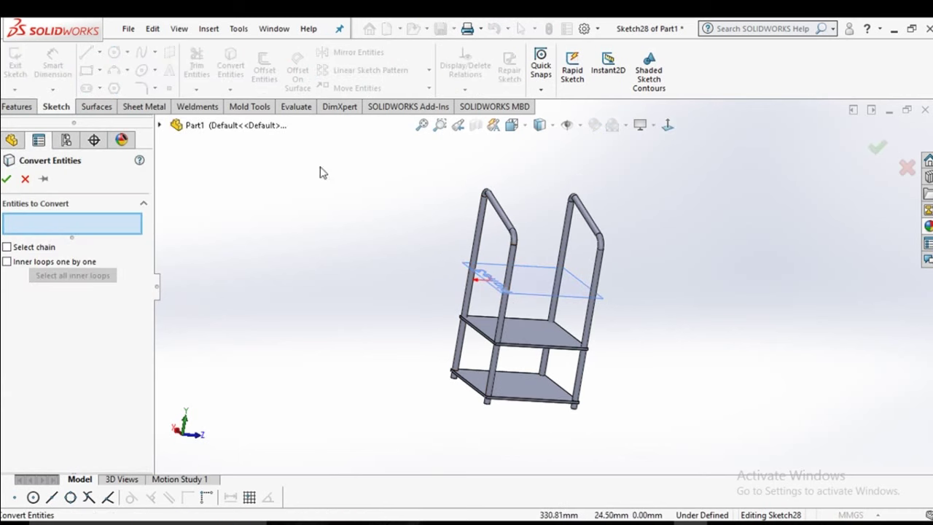
{"action": "left_click", "coordinate": [530, 337]}
{"action": "left_click", "coordinate": [5, 179]}
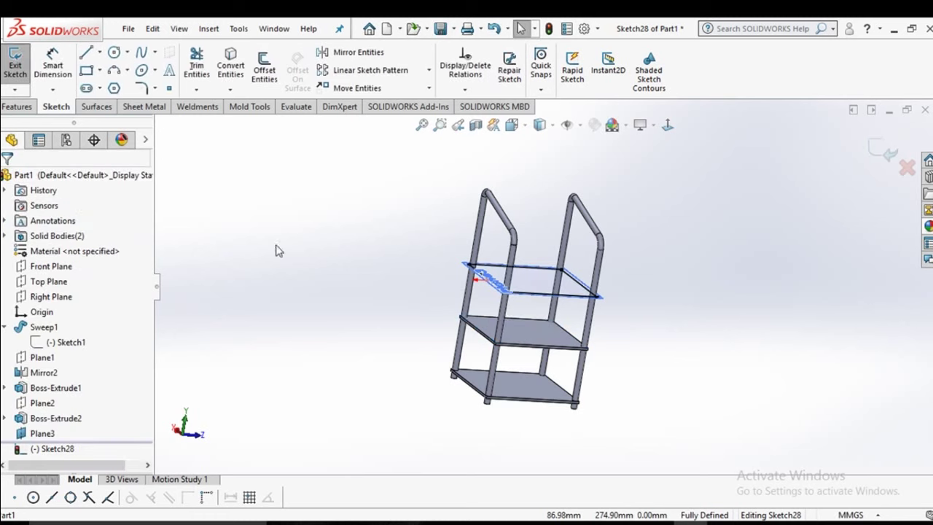
{"action": "middle_click_drag", "start_coordinate": [436, 271], "coordinate": [402, 319]}
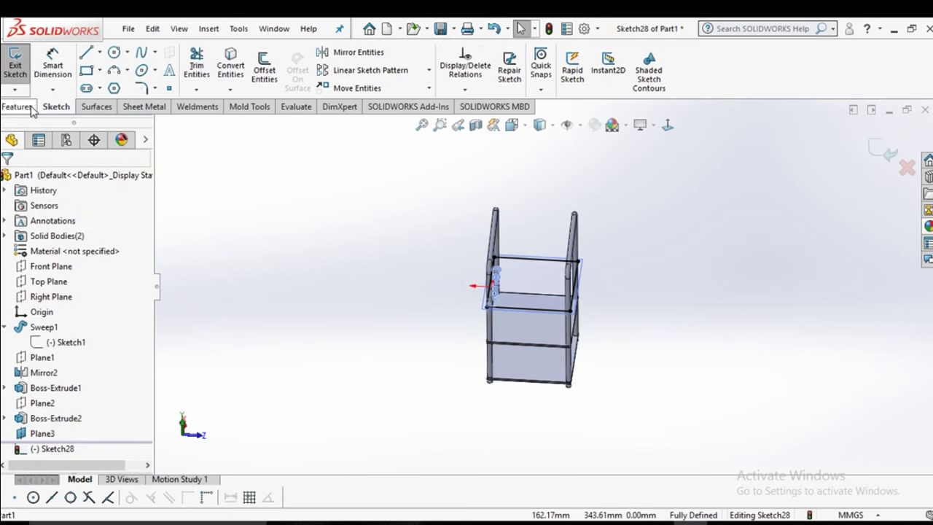
{"action": "left_click", "coordinate": [31, 106]}
- Extrude Sketch28 blind 2.00 mm as the third shelf plate
{"action": "left_click", "coordinate": [21, 66]}
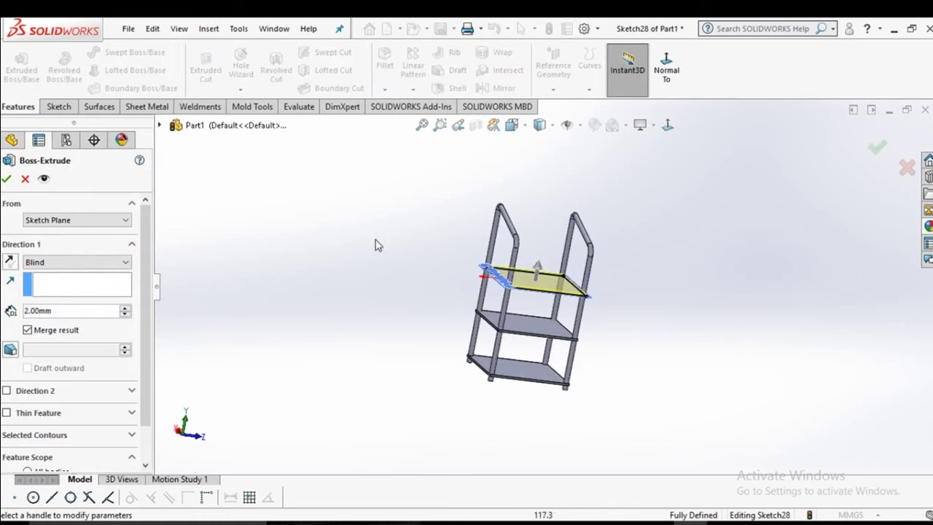
{"action": "left_click", "coordinate": [5, 180]}
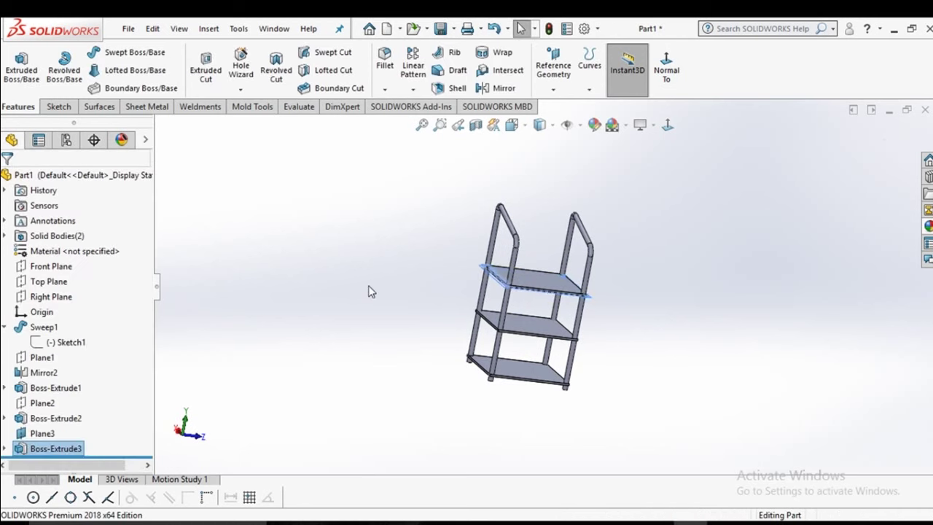
{"action": "scroll", "coordinate": [439, 290], "scroll_direction": "down", "scroll_amount": 3}
{"action": "scroll", "coordinate": [439, 290], "scroll_direction": "down", "scroll_amount": 2}
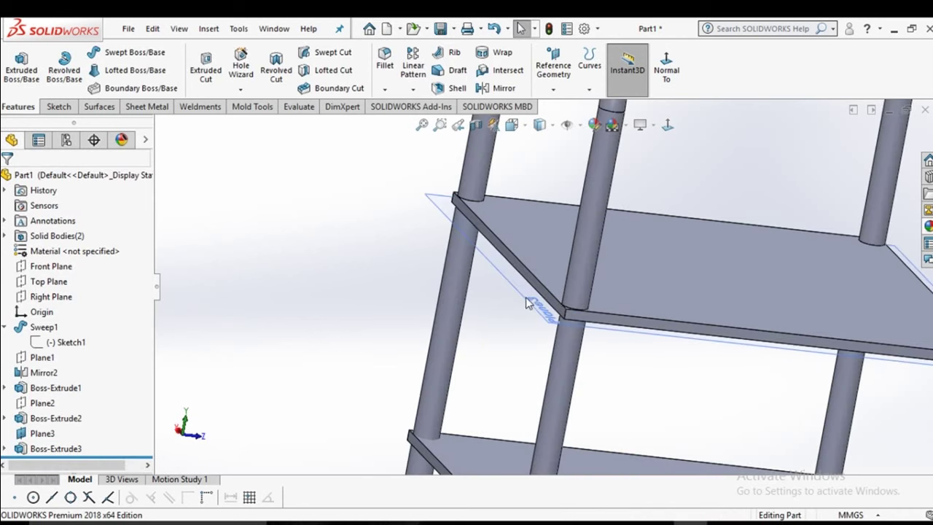
- Clear the Plane3 selection and select the bottom plate's top face
{"action": "left_click", "coordinate": [543, 310]}
{"action": "key", "text": "Escape"}
{"action": "scroll", "coordinate": [606, 251], "scroll_direction": "up", "scroll_amount": 5}
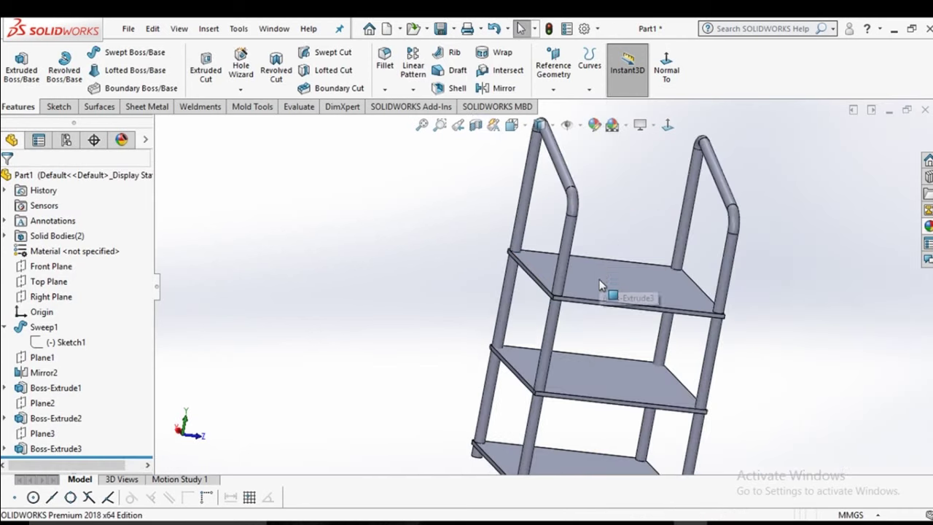
{"action": "mouse_move", "coordinate": [606, 251]}
{"action": "middle_mouse_down"}
{"action": "mouse_move", "coordinate": [623, 373]}
{"action": "mouse_move", "coordinate": [582, 277]}
{"action": "mouse_move", "coordinate": [598, 270]}
{"action": "mouse_move", "coordinate": [616, 313]}
{"action": "mouse_move", "coordinate": [593, 309]}
{"action": "mouse_move", "coordinate": [590, 329]}
{"action": "middle_mouse_up"}
{"action": "scroll", "coordinate": [562, 292], "scroll_direction": "down", "scroll_amount": 3}
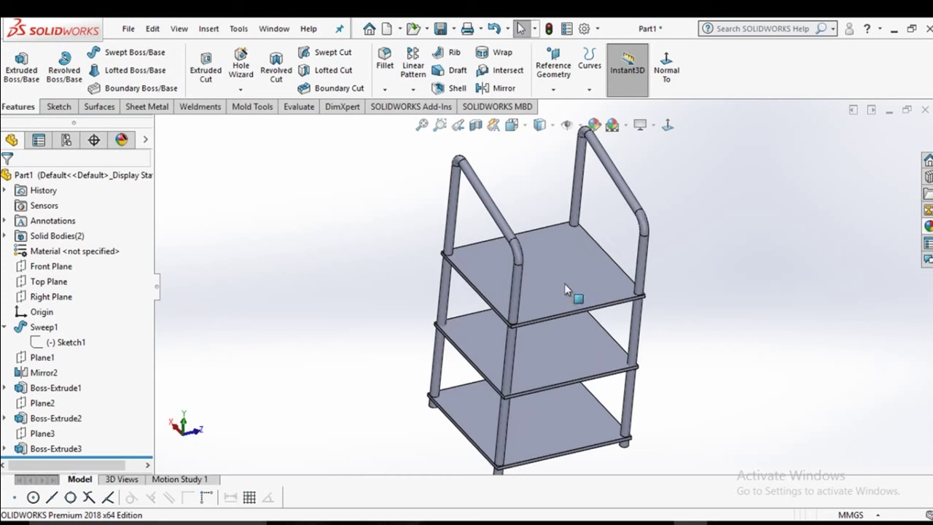
{"action": "left_click", "coordinate": [446, 397]}
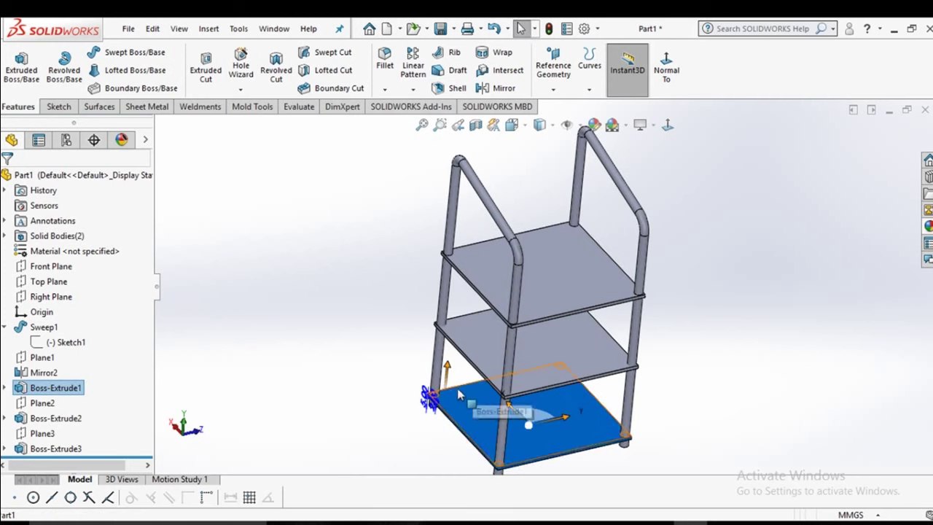
{"action": "left_click", "coordinate": [367, 344]}
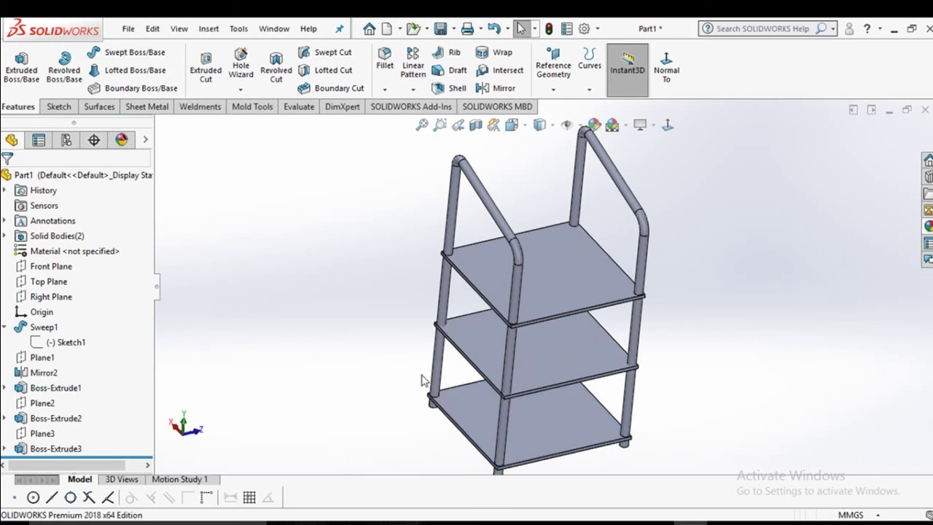
{"action": "left_click", "coordinate": [437, 394]}
- Start Sketch29 on the bottom plate, view it normal, and draw a small circle near its corner
{"action": "left_click", "coordinate": [514, 352]}
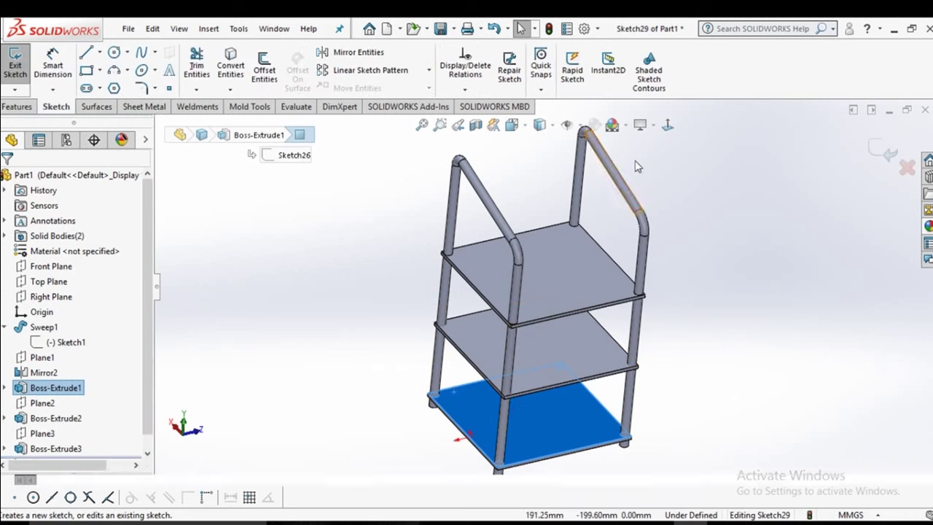
{"action": "left_click", "coordinate": [668, 125]}
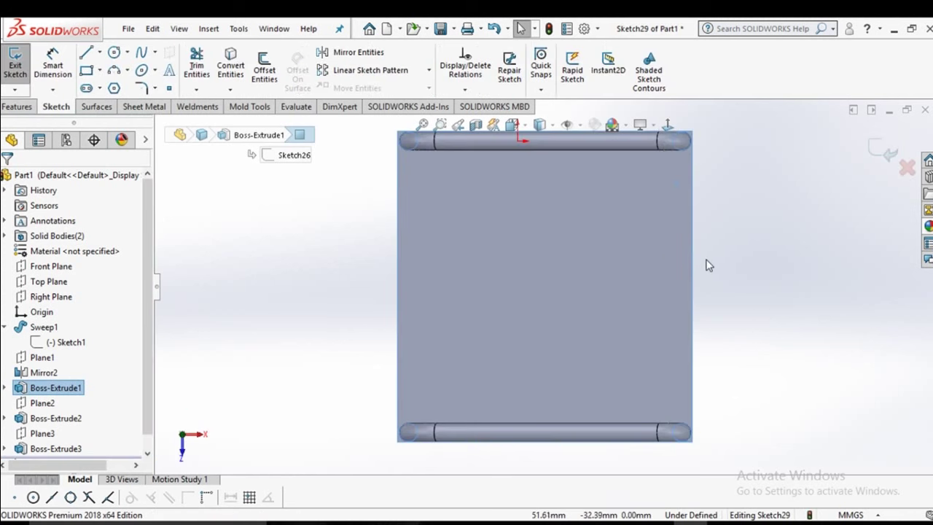
{"action": "left_click", "coordinate": [114, 53]}
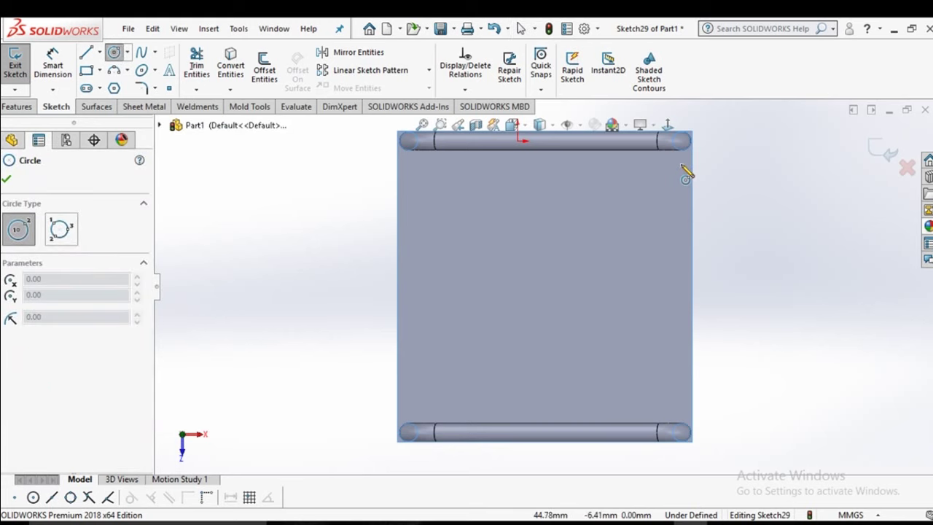
{"action": "scroll", "coordinate": [650, 194], "scroll_direction": "down", "scroll_amount": 3}
{"action": "scroll", "coordinate": [651, 207], "scroll_direction": "down", "scroll_amount": 2}
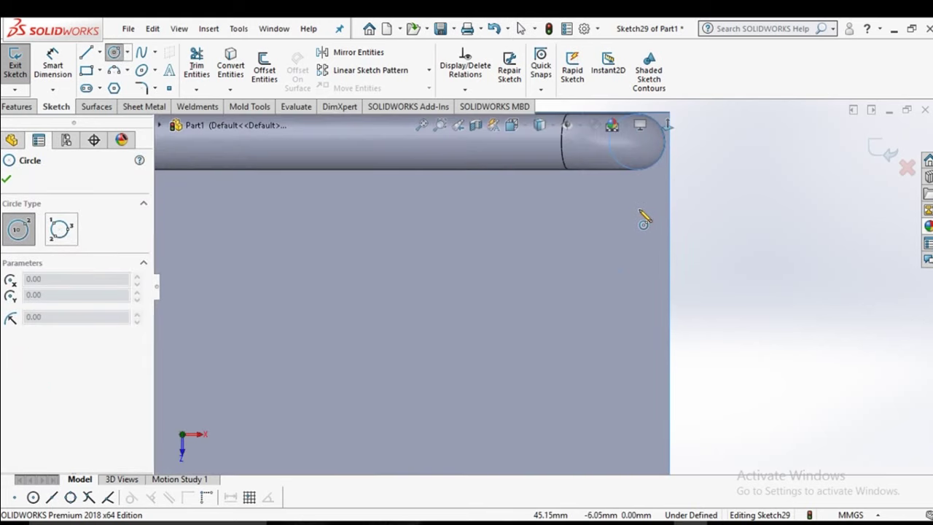
{"action": "left_click", "coordinate": [635, 212]}
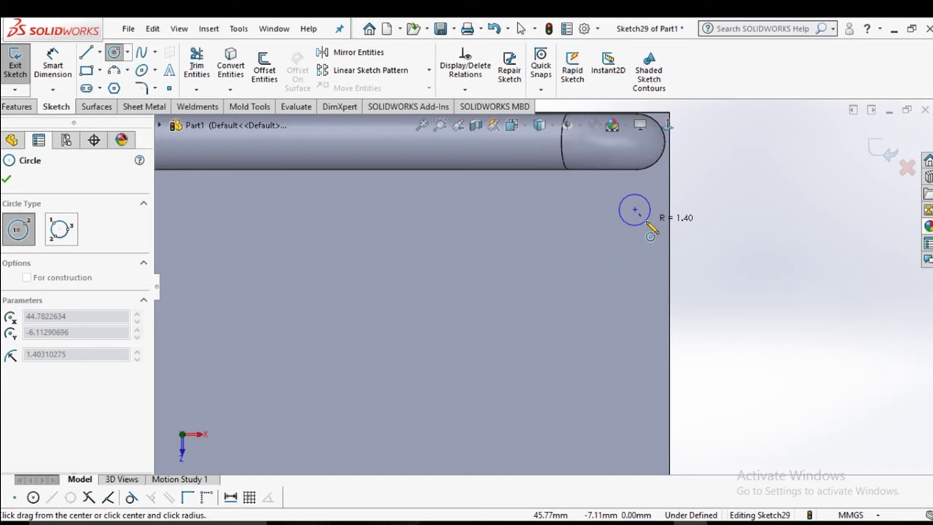
{"action": "left_click", "coordinate": [649, 228]}
{"action": "right_click", "coordinate": [649, 227]}
{"action": "left_click", "coordinate": [675, 232]}
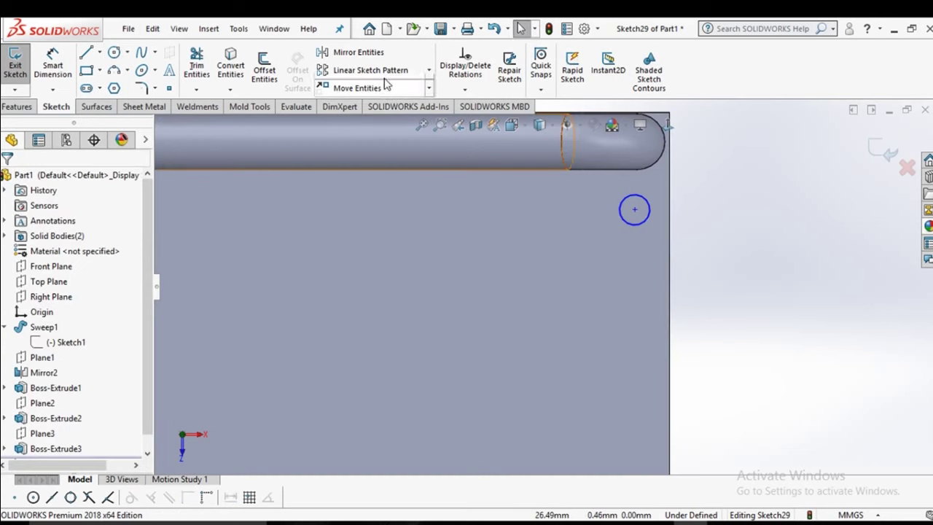
- Dimension the circle's diameter to 3.00 mm and start a Linear Sketch Pattern
{"action": "key", "text": "d"}
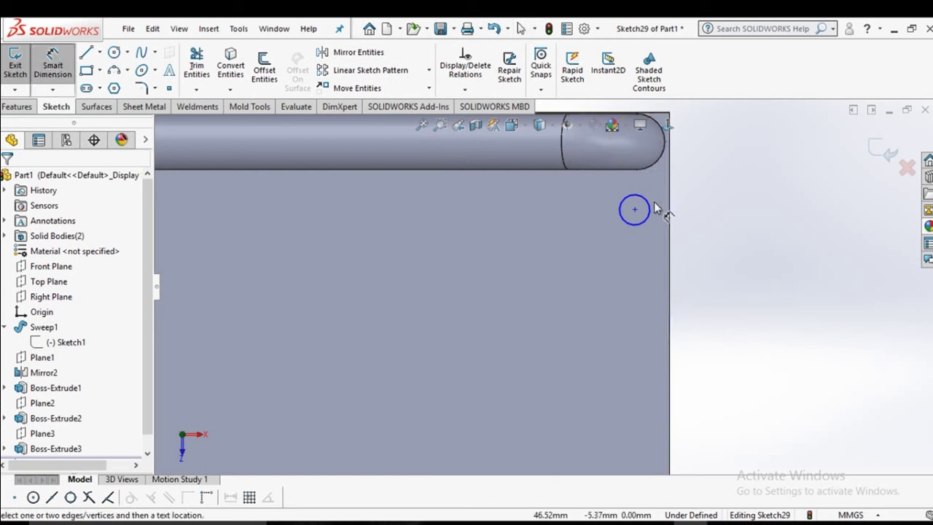
{"action": "left_click", "coordinate": [649, 212]}
{"action": "left_click", "coordinate": [754, 173]}
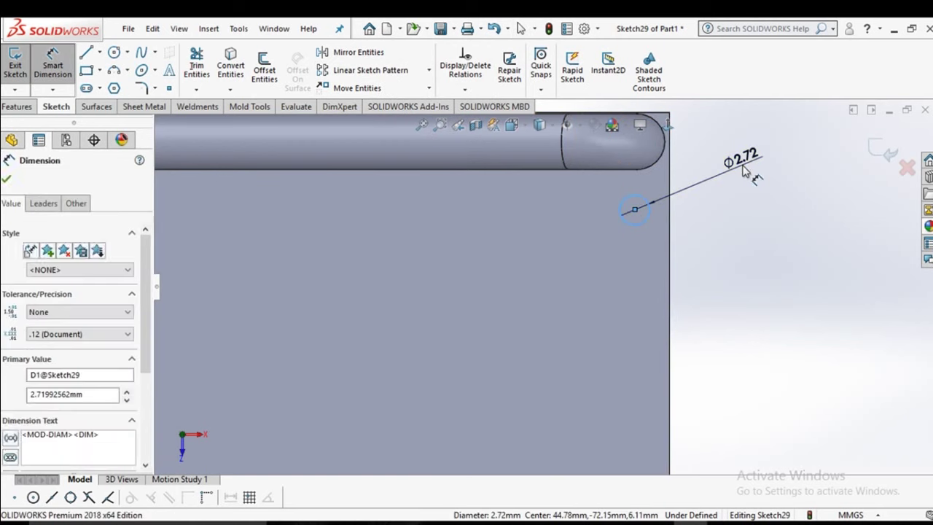
{"action": "type", "text": "5"}
{"action": "type", "text": "3"}
{"action": "key", "text": "Return"}
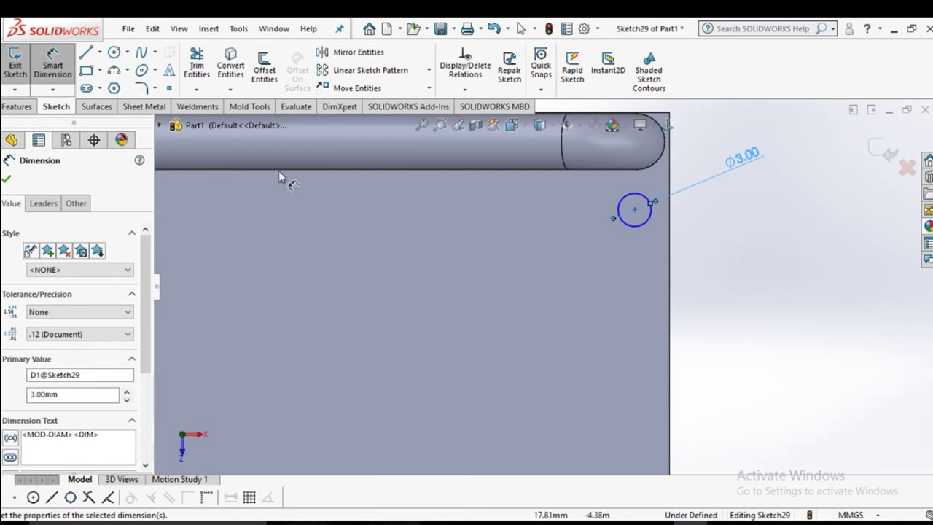
{"action": "left_click", "coordinate": [428, 71]}
{"action": "left_click", "coordinate": [392, 90]}
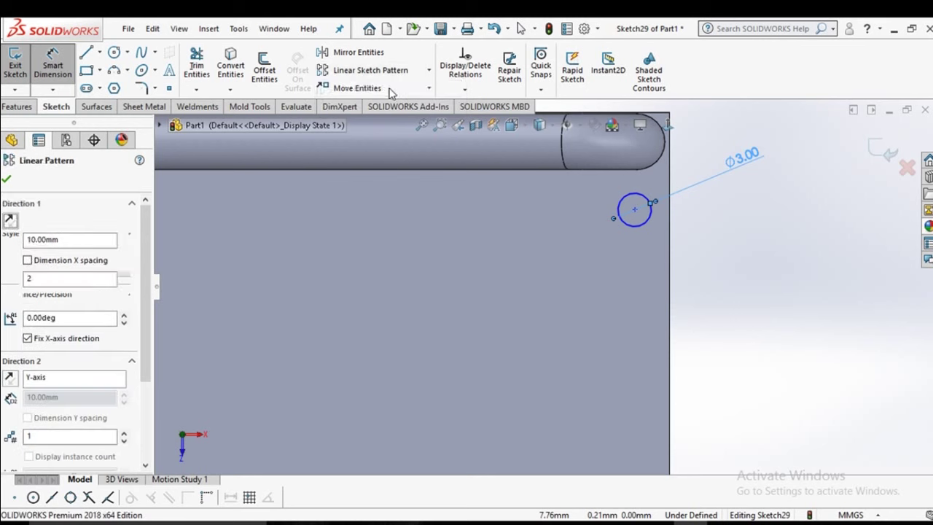
- Set the pattern direction along the plate's right edge, pick the circle, and reverse it downward
{"action": "left_click", "coordinate": [672, 256]}
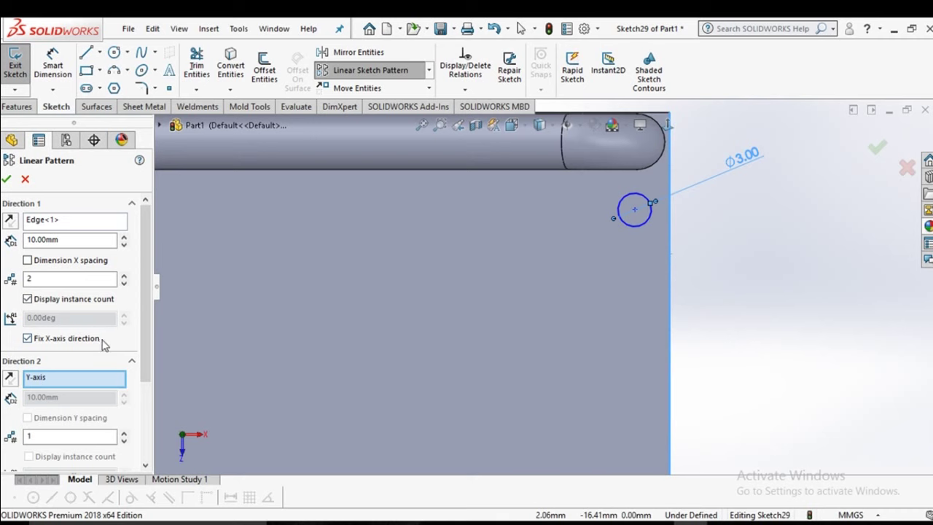
{"action": "scroll", "coordinate": [101, 314], "scroll_direction": "down", "scroll_amount": 2}
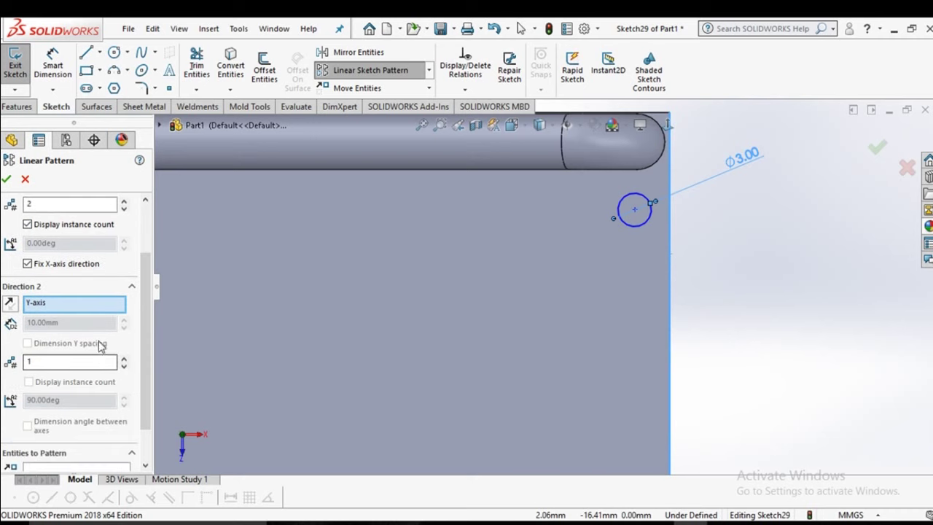
{"action": "scroll", "coordinate": [100, 346], "scroll_direction": "up", "scroll_amount": 2}
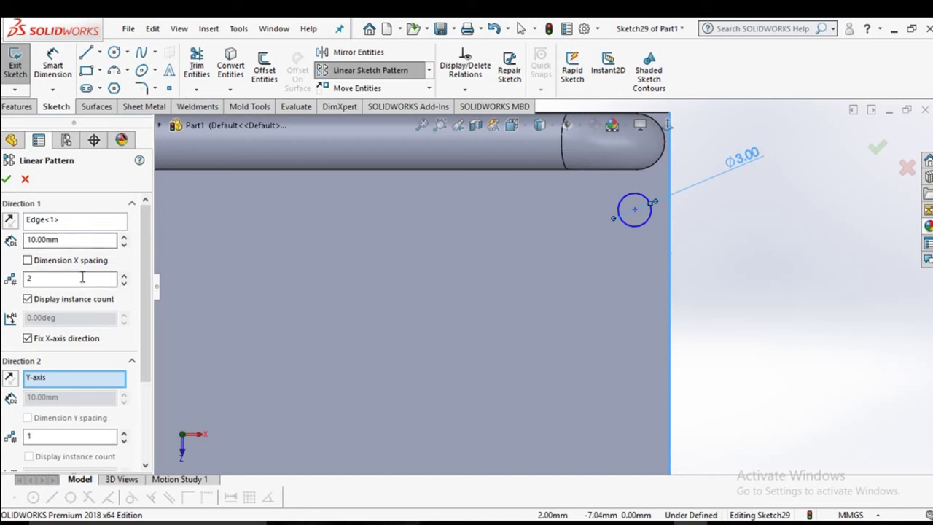
{"action": "left_click", "coordinate": [628, 196]}
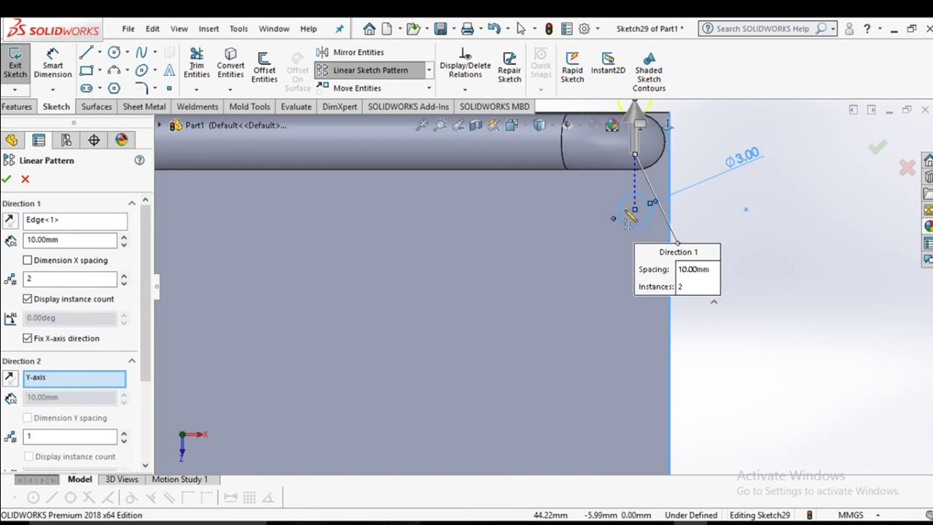
{"action": "left_click", "coordinate": [11, 223]}
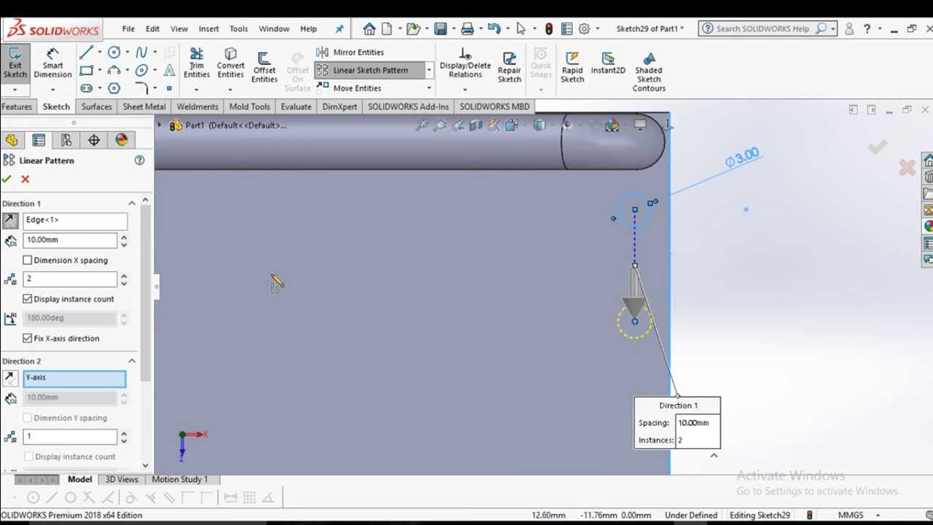
- Set 8 instances at 9.50 mm spacing and accept the circle pattern
{"action": "left_click", "coordinate": [123, 245]}
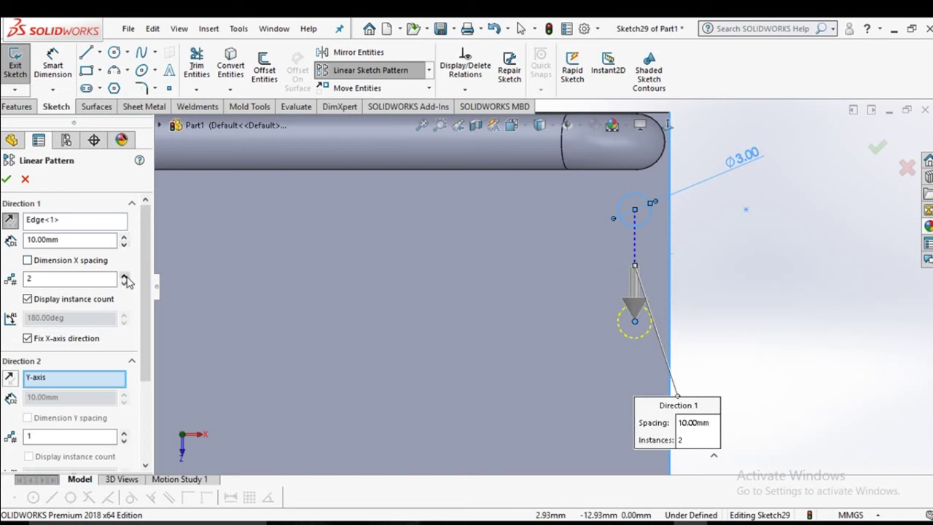
{"action": "double_click", "coordinate": [124, 278]}
{"action": "scroll", "coordinate": [477, 287], "scroll_direction": "up", "scroll_amount": 3}
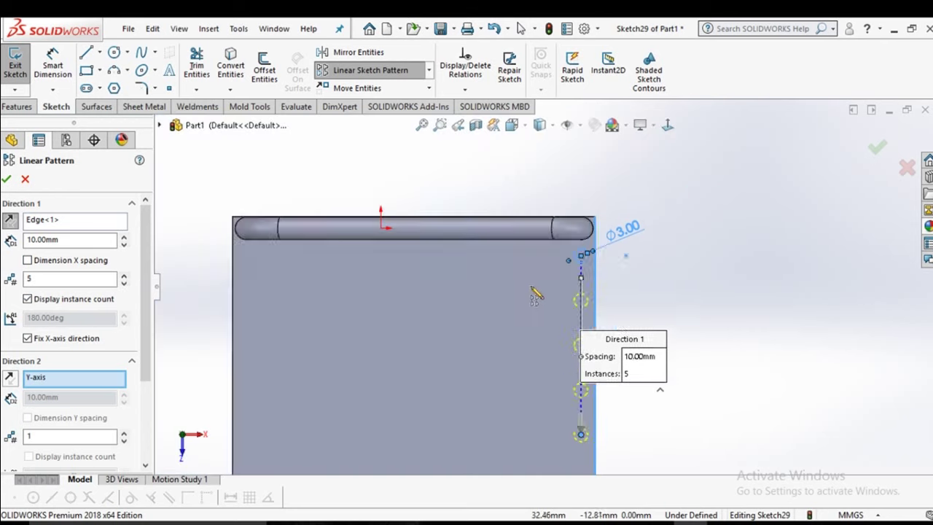
{"action": "scroll", "coordinate": [478, 286], "scroll_direction": "up", "scroll_amount": 3}
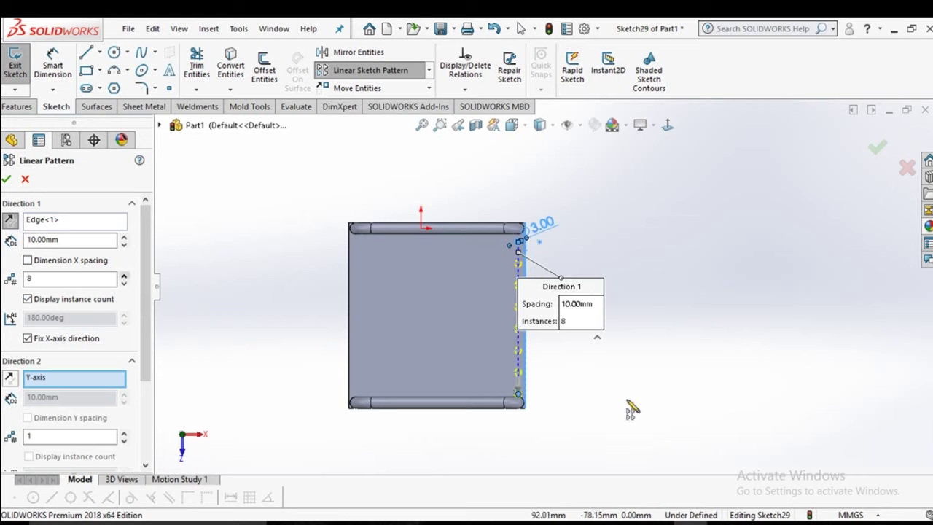
{"action": "scroll", "coordinate": [594, 429], "scroll_direction": "down", "scroll_amount": 2}
{"action": "scroll", "coordinate": [565, 423], "scroll_direction": "down", "scroll_amount": 2}
{"action": "type", "text": "9.5"}
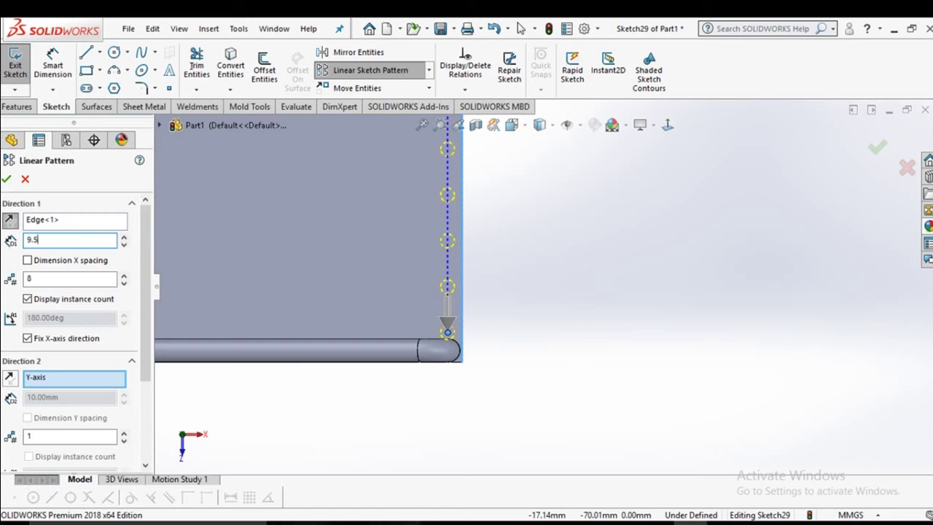
{"action": "key", "text": "Return"}
{"action": "scroll", "coordinate": [572, 262], "scroll_direction": "up", "scroll_amount": 3}
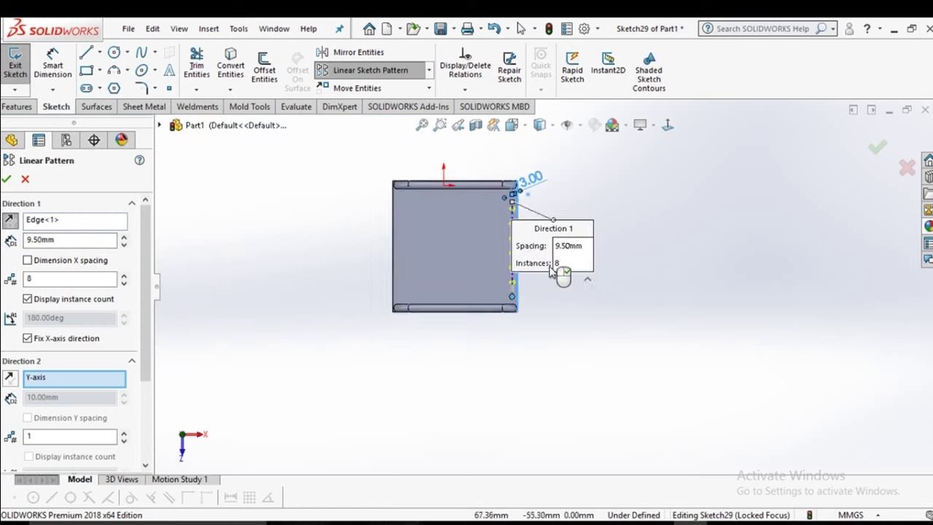
{"action": "scroll", "coordinate": [561, 255], "scroll_direction": "down", "scroll_amount": 1}
{"action": "left_click", "coordinate": [7, 179]}
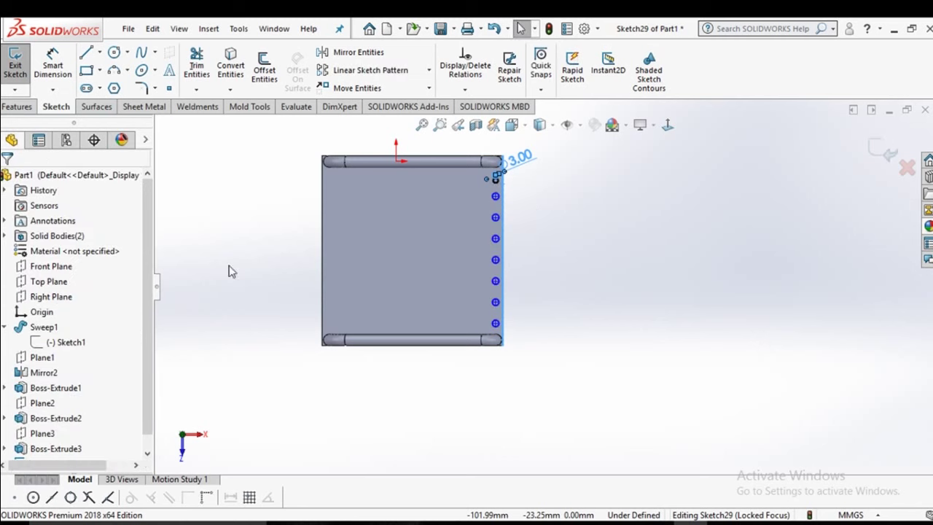
{"action": "mouse_move", "coordinate": [561, 399]}
{"action": "middle_mouse_down"}
{"action": "mouse_move", "coordinate": [603, 344]}
{"action": "mouse_move", "coordinate": [579, 370]}
{"action": "middle_mouse_up"}
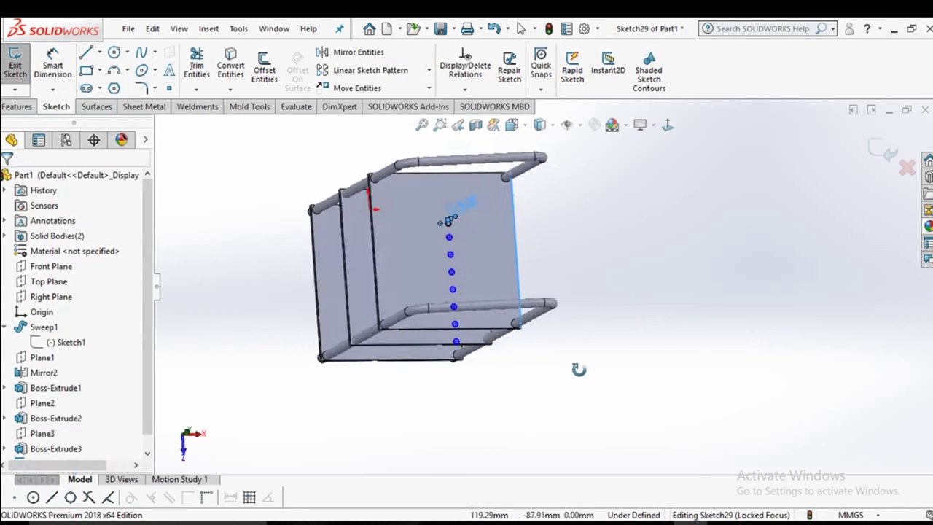
- Extrude Sketch29's eight circles blind 142.00 mm as Boss-Extrude4
{"action": "left_click", "coordinate": [16, 107]}
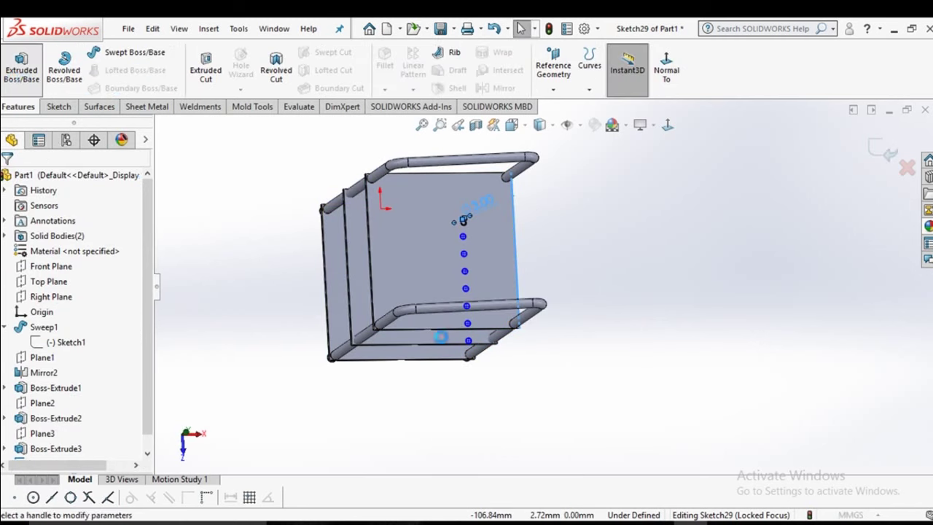
{"action": "left_click", "coordinate": [21, 69]}
{"action": "mouse_move", "coordinate": [540, 423]}
{"action": "middle_mouse_down"}
{"action": "mouse_move", "coordinate": [524, 396]}
{"action": "mouse_move", "coordinate": [569, 342]}
{"action": "mouse_move", "coordinate": [511, 358]}
{"action": "mouse_move", "coordinate": [588, 332]}
{"action": "mouse_move", "coordinate": [626, 280]}
{"action": "mouse_move", "coordinate": [538, 256]}
{"action": "mouse_move", "coordinate": [573, 309]}
{"action": "mouse_move", "coordinate": [561, 321]}
{"action": "middle_mouse_up"}
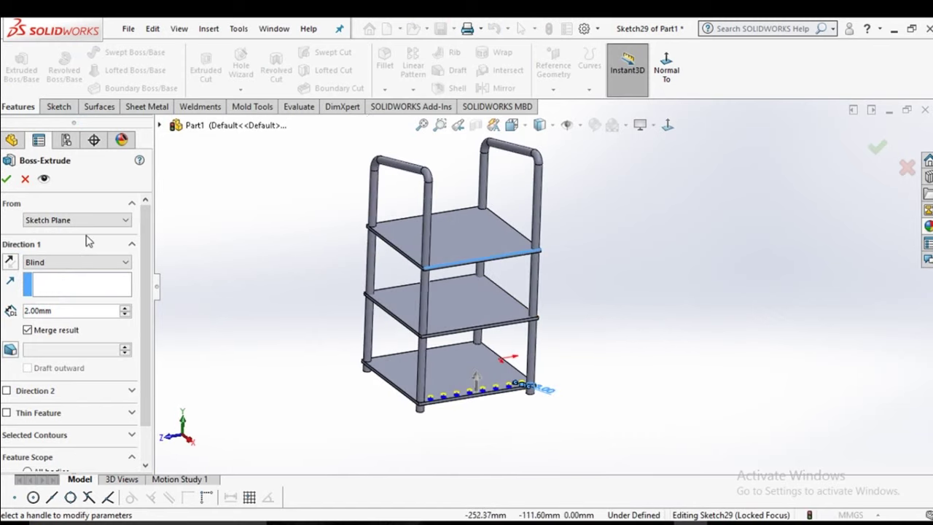
{"action": "left_click", "coordinate": [124, 308]}
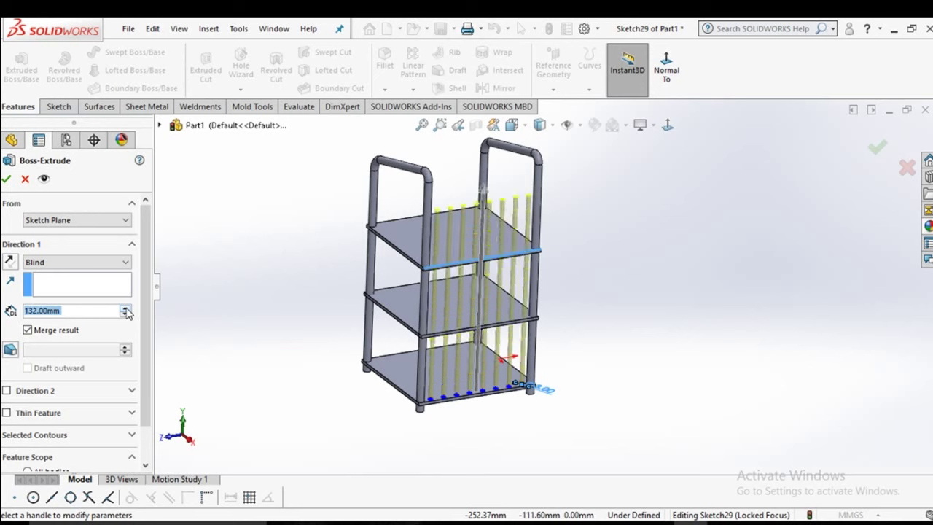
{"action": "left_click", "coordinate": [124, 307]}
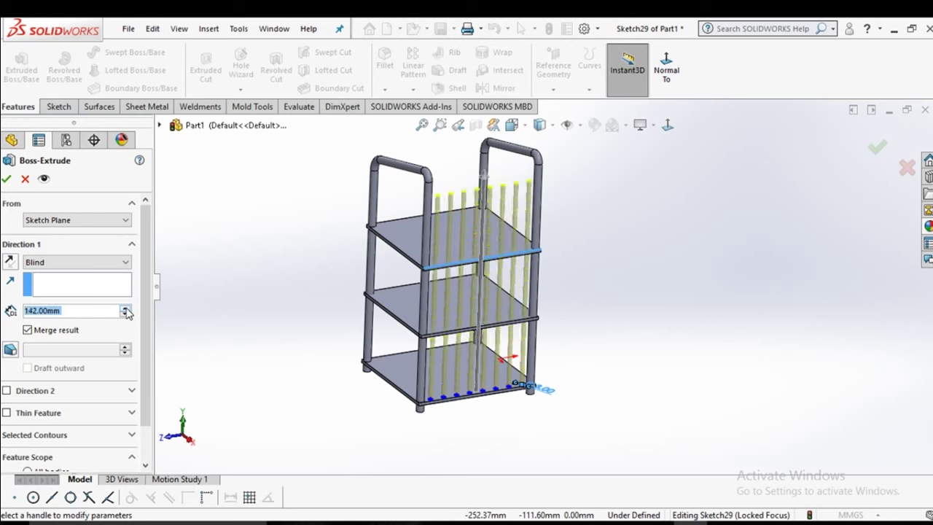
{"action": "left_click", "coordinate": [7, 179]}
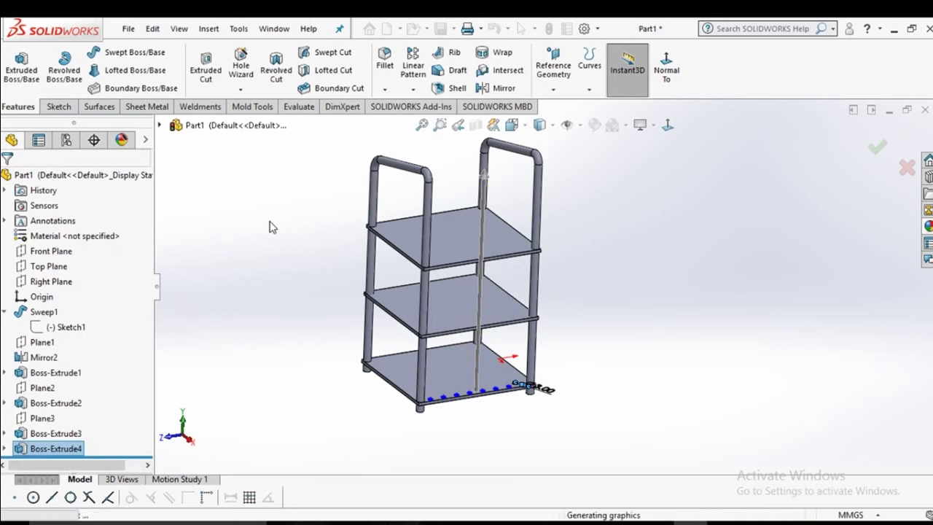
- Start Sketch30 on a bar's top face, viewed normal to it
{"action": "mouse_move", "coordinate": [284, 265]}
{"action": "middle_mouse_down"}
{"action": "mouse_move", "coordinate": [516, 280]}
{"action": "mouse_move", "coordinate": [433, 284]}
{"action": "mouse_move", "coordinate": [485, 256]}
{"action": "middle_mouse_up"}
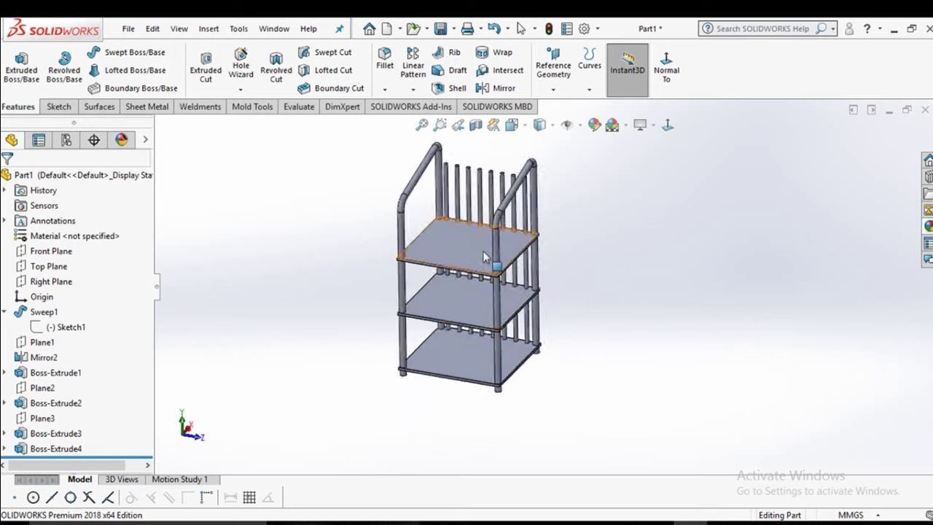
{"action": "scroll", "coordinate": [486, 194], "scroll_direction": "down", "scroll_amount": 3}
{"action": "scroll", "coordinate": [470, 188], "scroll_direction": "down", "scroll_amount": 3}
{"action": "scroll", "coordinate": [524, 321], "scroll_direction": "down", "scroll_amount": 3}
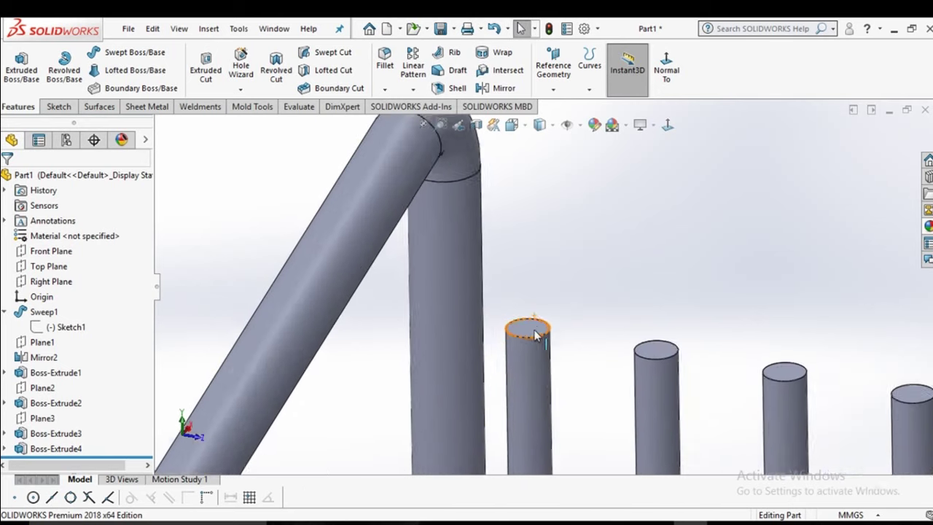
{"action": "scroll", "coordinate": [528, 325], "scroll_direction": "down", "scroll_amount": 2}
{"action": "left_click", "coordinate": [530, 326]}
{"action": "left_click", "coordinate": [589, 278]}
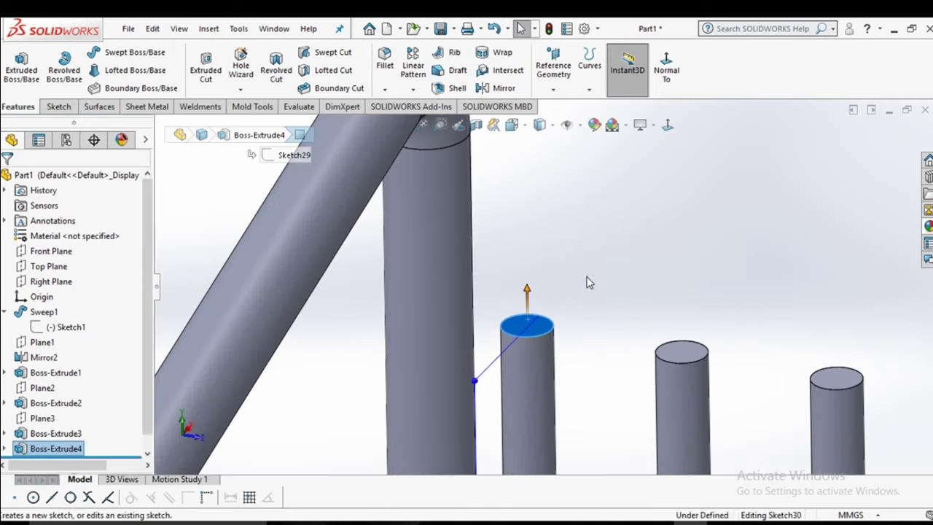
{"action": "left_click", "coordinate": [668, 125]}
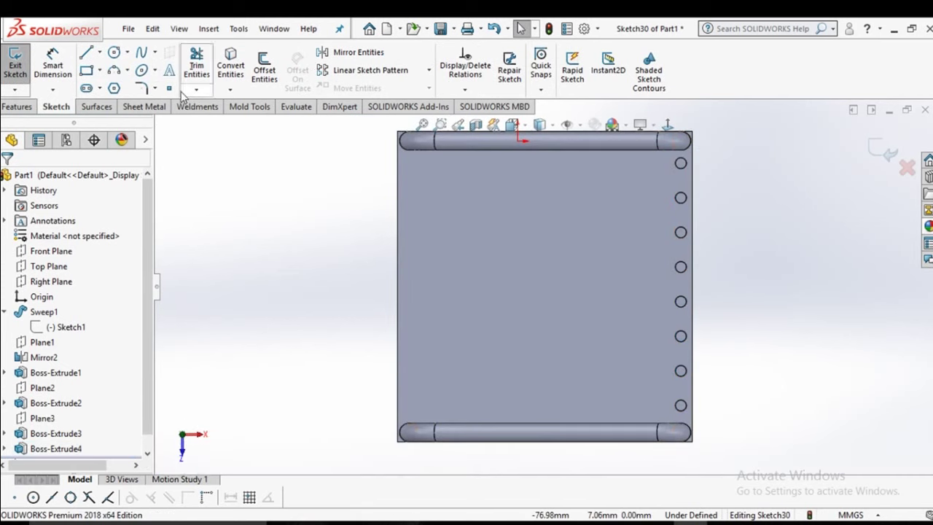
- Draw a line from the plate's top-right corner down to the bottom-right corner
{"action": "left_click", "coordinate": [88, 55]}
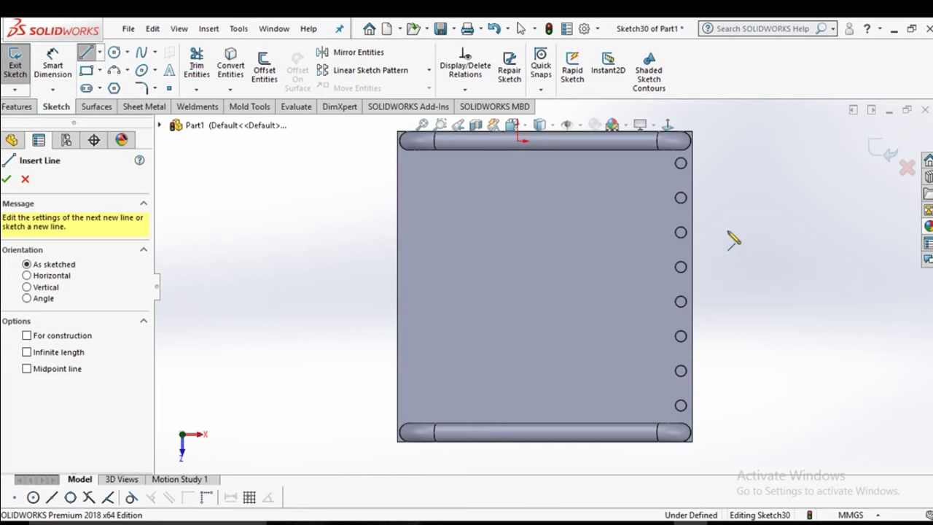
{"action": "scroll", "coordinate": [700, 175], "scroll_direction": "down", "scroll_amount": 2}
{"action": "scroll", "coordinate": [678, 166], "scroll_direction": "down", "scroll_amount": 2}
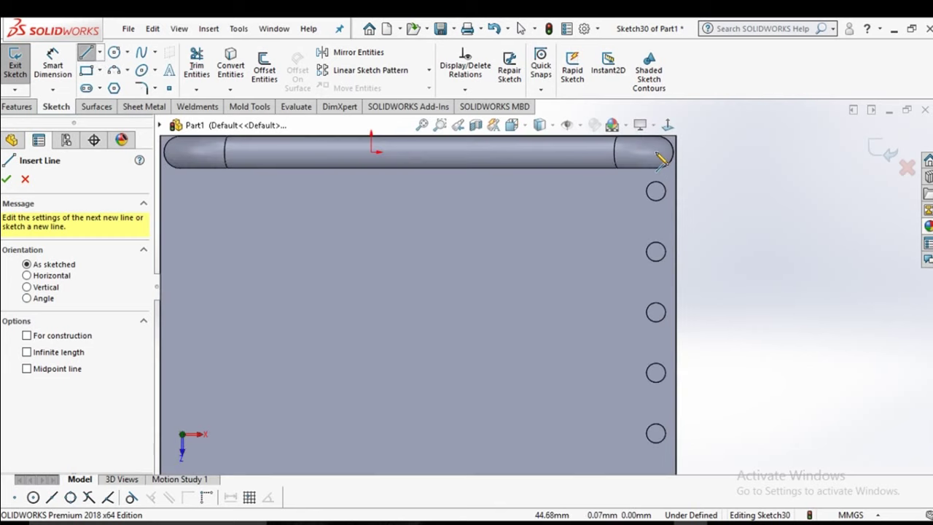
{"action": "left_click", "coordinate": [658, 159]}
{"action": "scroll", "coordinate": [664, 328], "scroll_direction": "up", "scroll_amount": 3}
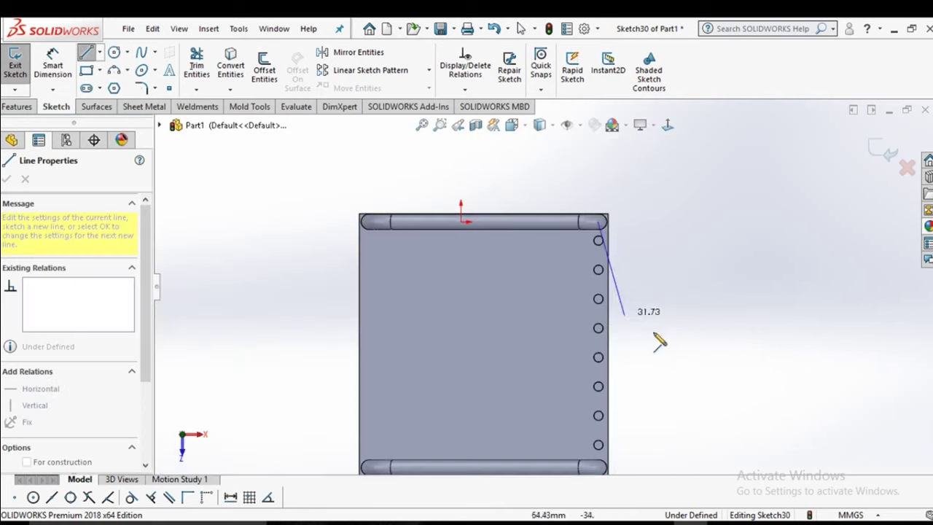
{"action": "scroll", "coordinate": [596, 433], "scroll_direction": "down", "scroll_amount": 2}
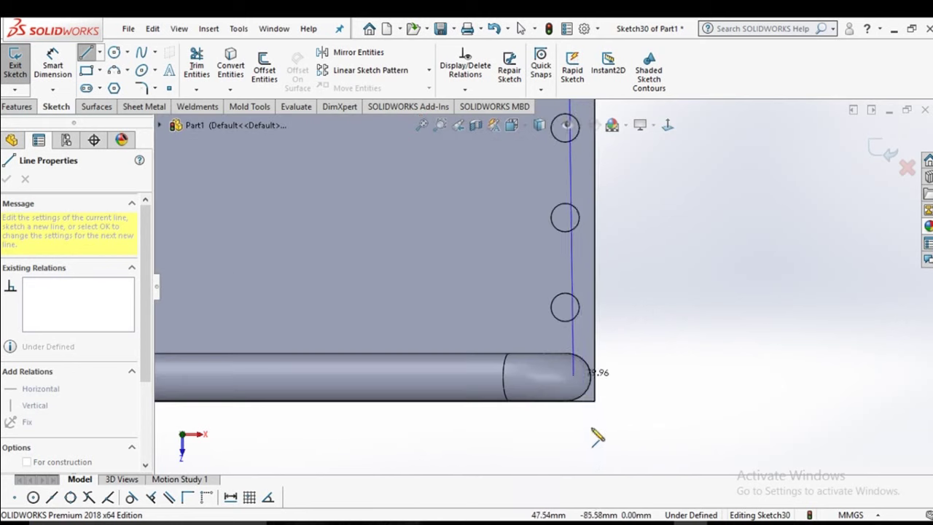
{"action": "left_click", "coordinate": [569, 381]}
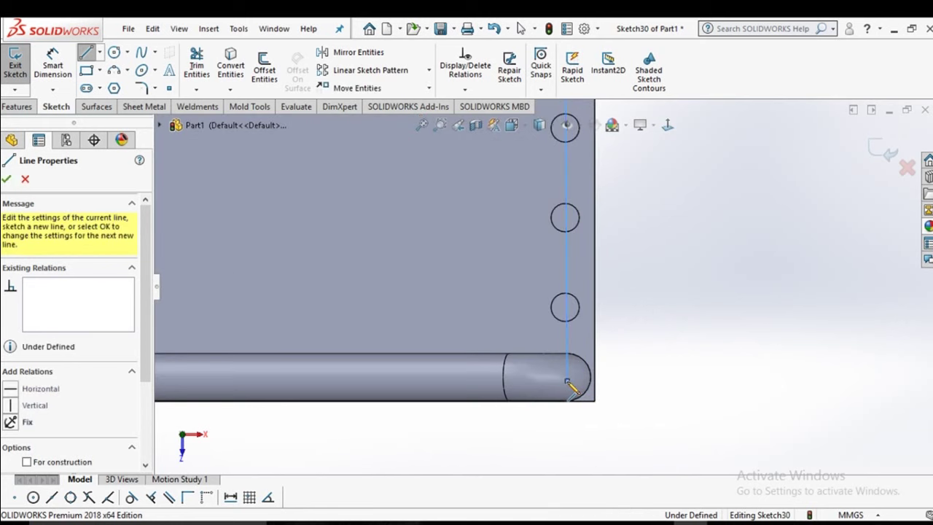
{"action": "right_click", "coordinate": [569, 378]}
{"action": "left_click", "coordinate": [604, 383]}
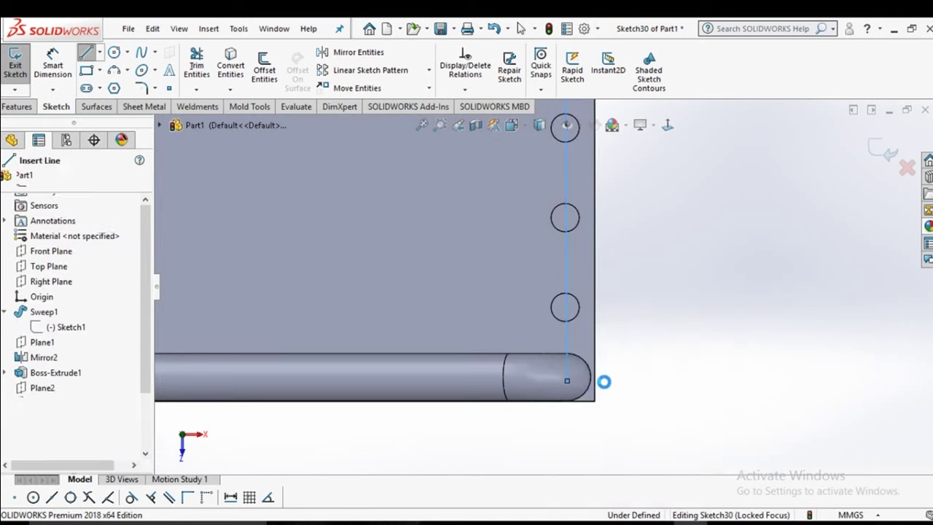
- Make the line vertical, select it with the rail end's circular edge, and exit the sketch
{"action": "left_click", "coordinate": [569, 268]}
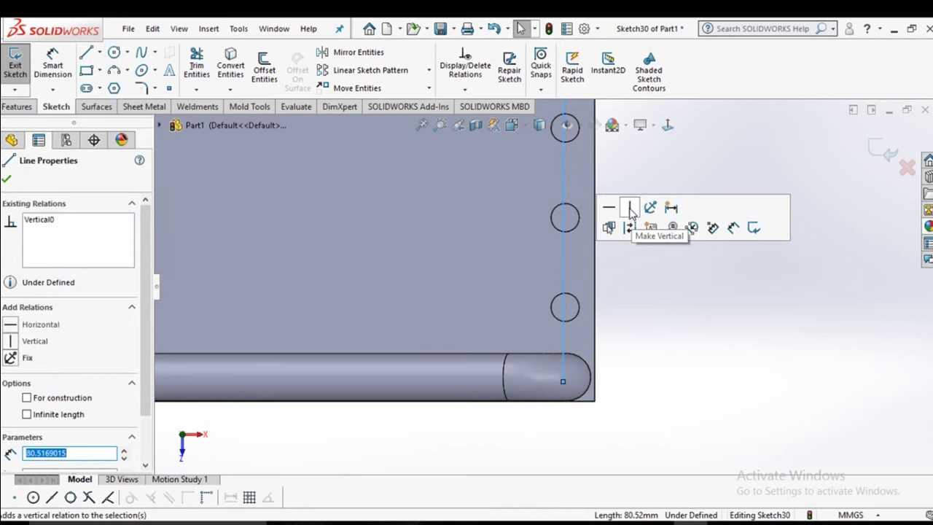
{"action": "left_click", "coordinate": [677, 331]}
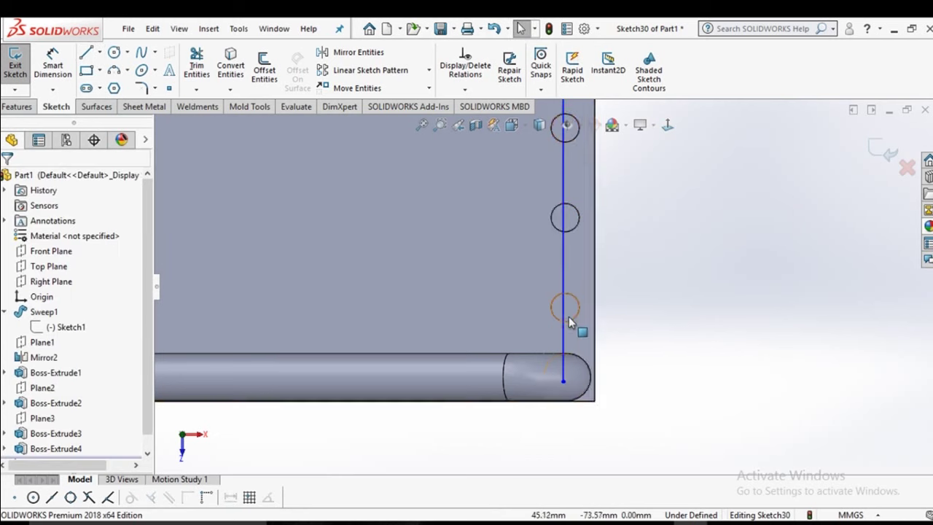
{"action": "scroll", "coordinate": [571, 323], "scroll_direction": "down", "scroll_amount": 3}
{"action": "left_click", "coordinate": [580, 298]}
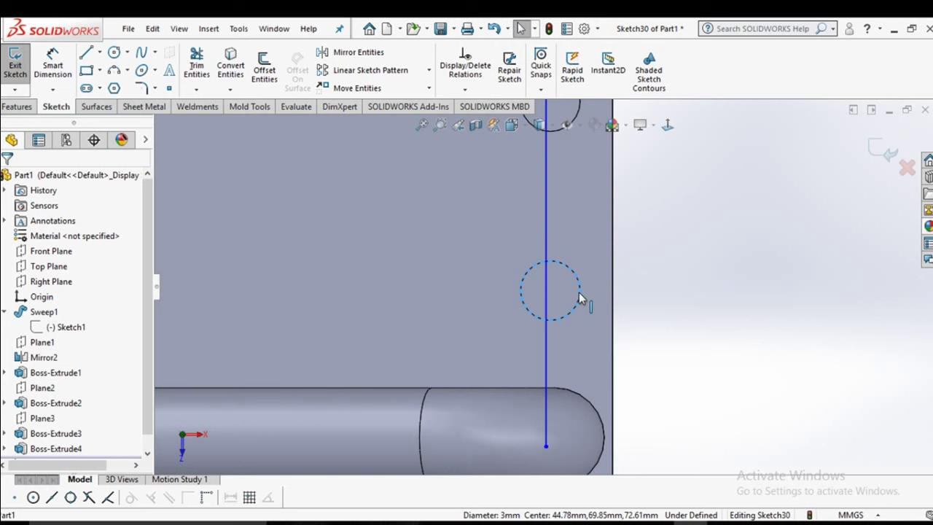
{"action": "left_click", "coordinate": [547, 247], "text": "ctrl"}
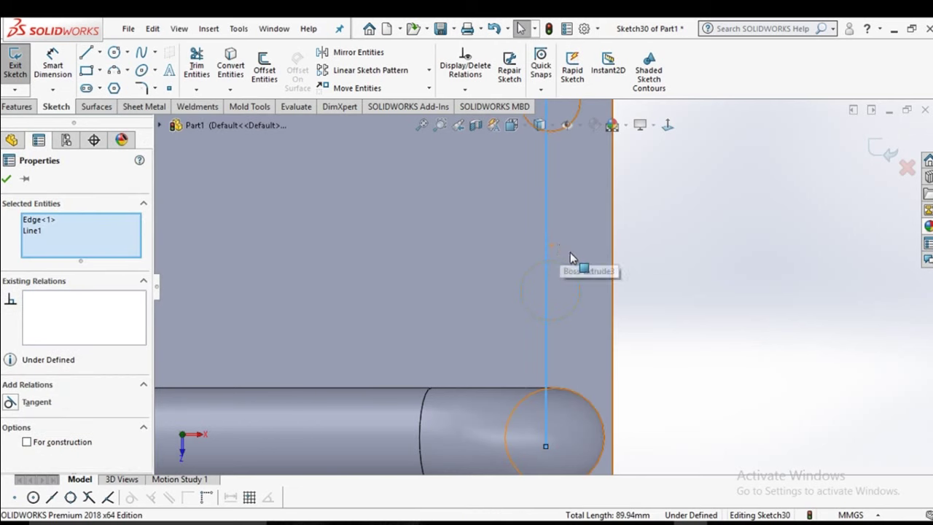
{"action": "key", "text": "ctrl+b"}
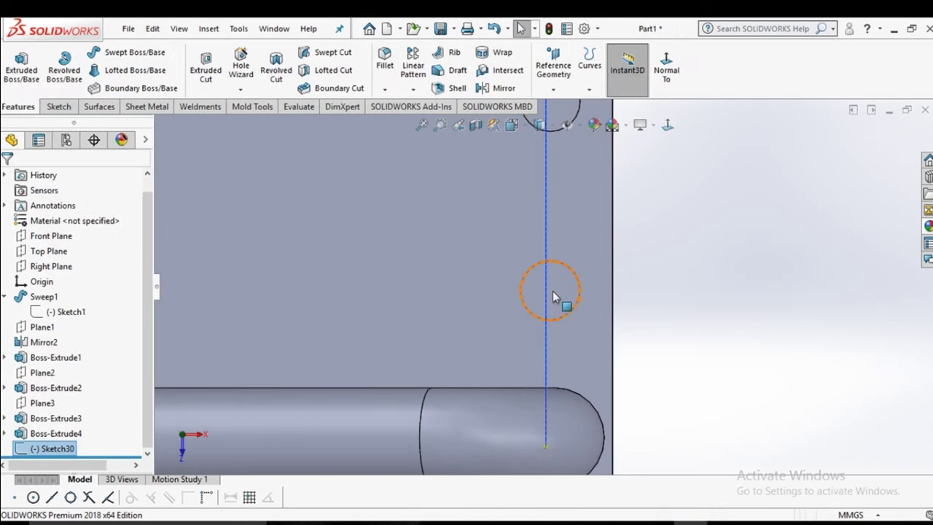
- Start a Swept Boss/Base with a circular profile and Sketch30 as the path
{"action": "scroll", "coordinate": [718, 325], "scroll_direction": "up", "scroll_amount": 1}
{"action": "scroll", "coordinate": [720, 325], "scroll_direction": "up", "scroll_amount": 1}
{"action": "scroll", "coordinate": [700, 349], "scroll_direction": "up", "scroll_amount": 1}
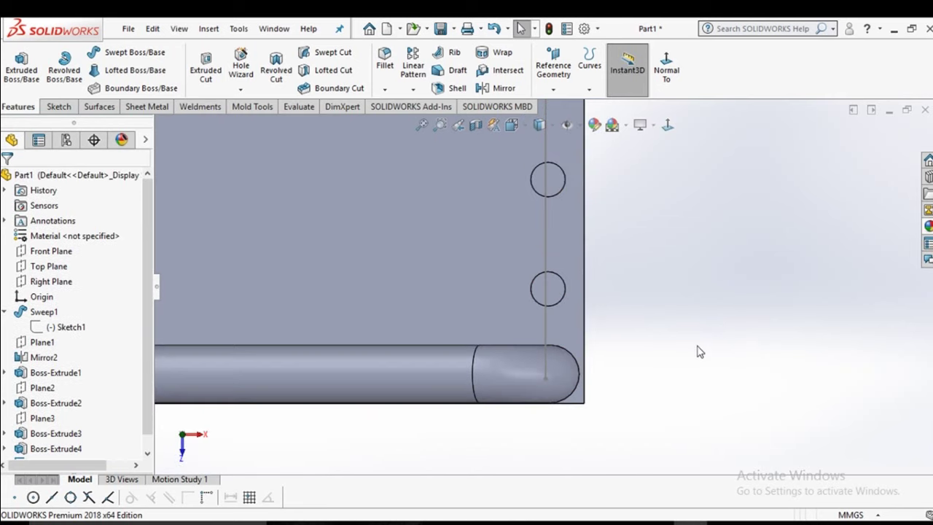
{"action": "scroll", "coordinate": [699, 353], "scroll_direction": "up", "scroll_amount": 1}
{"action": "scroll", "coordinate": [698, 352], "scroll_direction": "up", "scroll_amount": 1}
{"action": "scroll", "coordinate": [695, 353], "scroll_direction": "up", "scroll_amount": 1}
{"action": "scroll", "coordinate": [686, 361], "scroll_direction": "up", "scroll_amount": 1}
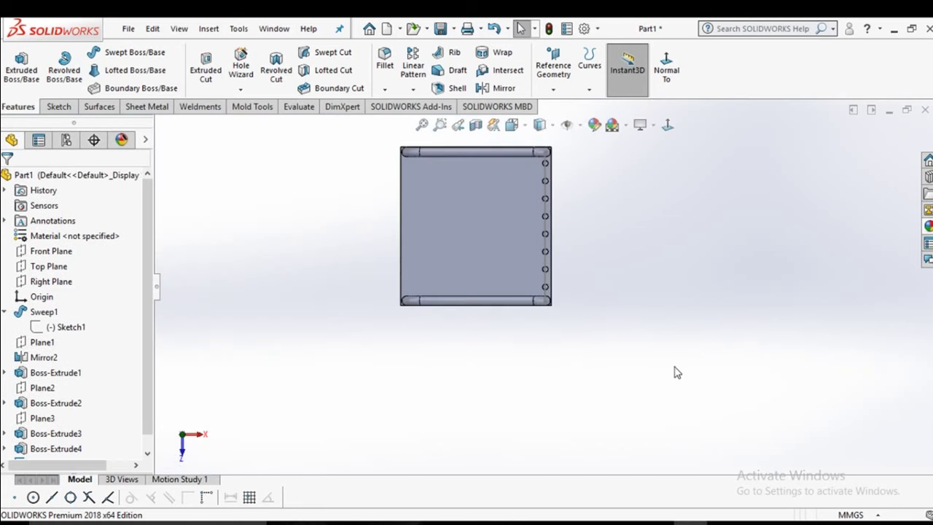
{"action": "mouse_move", "coordinate": [675, 372]}
{"action": "middle_mouse_down"}
{"action": "mouse_move", "coordinate": [668, 264]}
{"action": "mouse_move", "coordinate": [652, 320]}
{"action": "mouse_move", "coordinate": [609, 212]}
{"action": "mouse_move", "coordinate": [600, 240]}
{"action": "mouse_move", "coordinate": [681, 254]}
{"action": "mouse_move", "coordinate": [661, 305]}
{"action": "middle_mouse_up"}
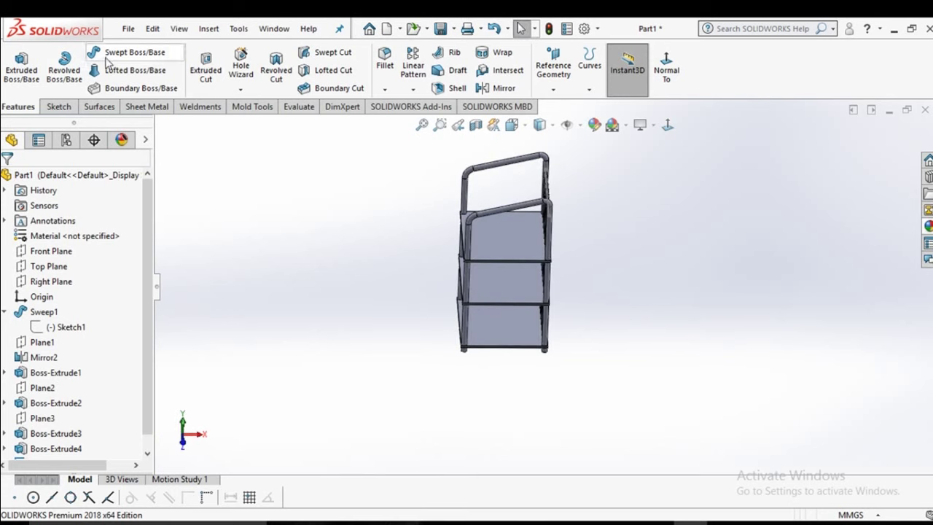
{"action": "left_click", "coordinate": [115, 56]}
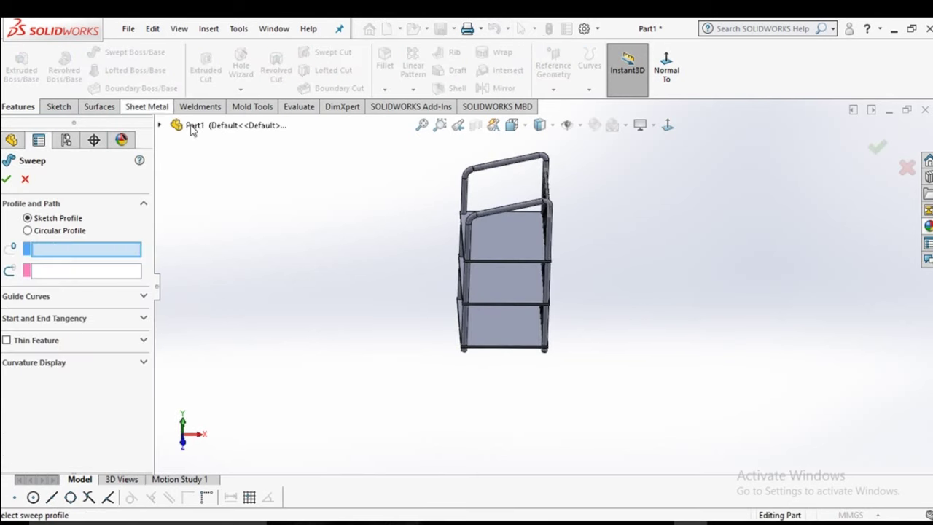
{"action": "left_click", "coordinate": [27, 231]}
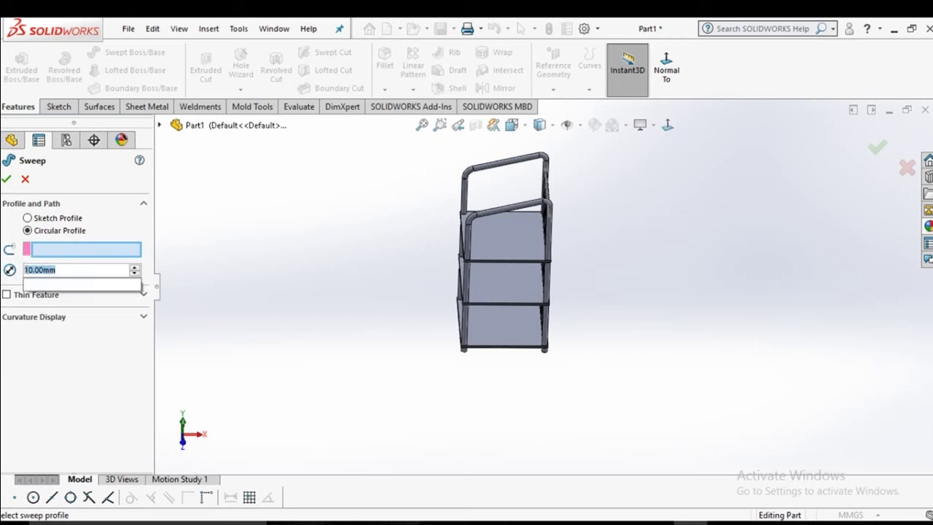
{"action": "type", "text": "2"}
{"action": "scroll", "coordinate": [526, 235], "scroll_direction": "down", "scroll_amount": 3}
{"action": "scroll", "coordinate": [533, 212], "scroll_direction": "down", "scroll_amount": 3}
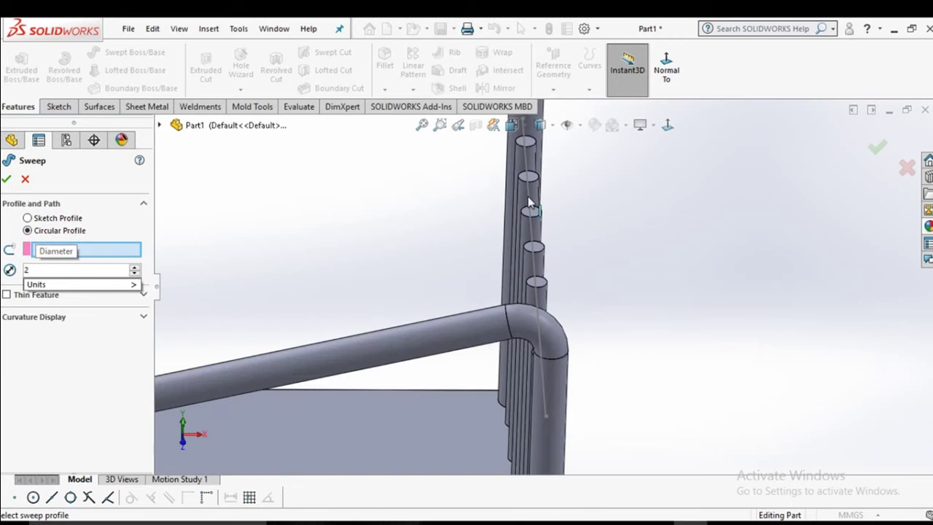
{"action": "left_click", "coordinate": [530, 197]}
- Set the circular profile diameter to 4 mm and inspect the rail from tilted views
{"action": "mouse_move", "coordinate": [622, 305]}
{"action": "middle_mouse_down"}
{"action": "mouse_move", "coordinate": [716, 296]}
{"action": "mouse_move", "coordinate": [671, 369]}
{"action": "mouse_move", "coordinate": [690, 313]}
{"action": "mouse_move", "coordinate": [698, 371]}
{"action": "mouse_move", "coordinate": [659, 391]}
{"action": "middle_mouse_up"}
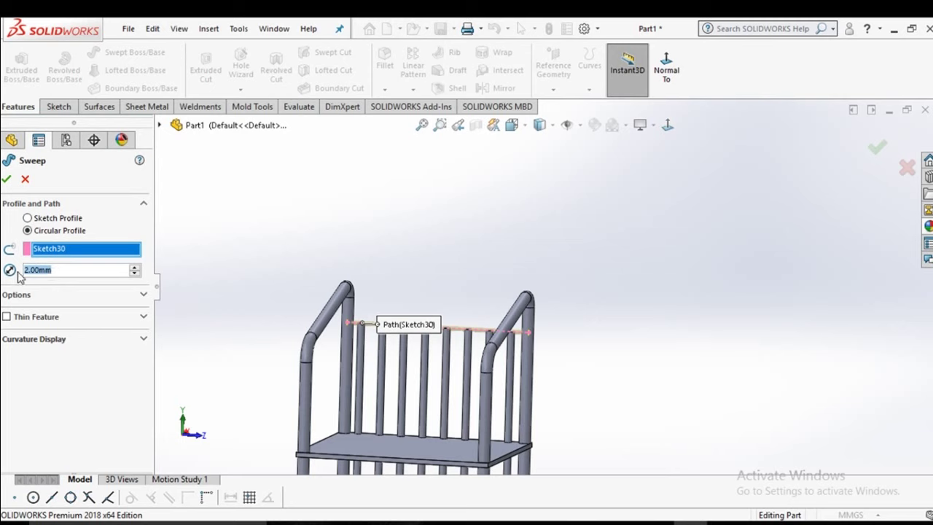
{"action": "type", "text": "4"}
{"action": "key", "text": "Return"}
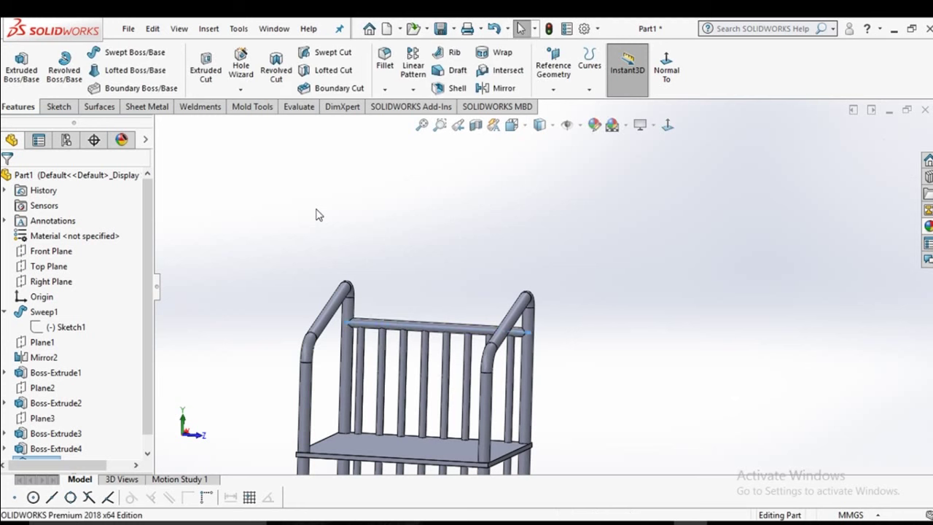
{"action": "scroll", "coordinate": [343, 248], "scroll_direction": "down", "scroll_amount": 3}
{"action": "mouse_move", "coordinate": [371, 277]}
{"action": "middle_mouse_down"}
{"action": "mouse_move", "coordinate": [493, 334]}
{"action": "mouse_move", "coordinate": [582, 328]}
{"action": "mouse_move", "coordinate": [532, 394]}
{"action": "middle_mouse_up"}
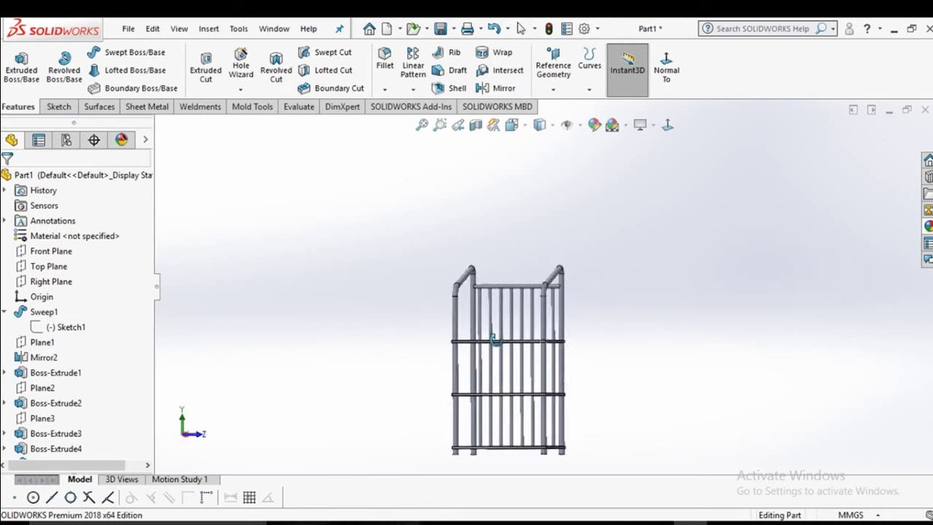
{"action": "scroll", "coordinate": [538, 422], "scroll_direction": "down", "scroll_amount": 3}
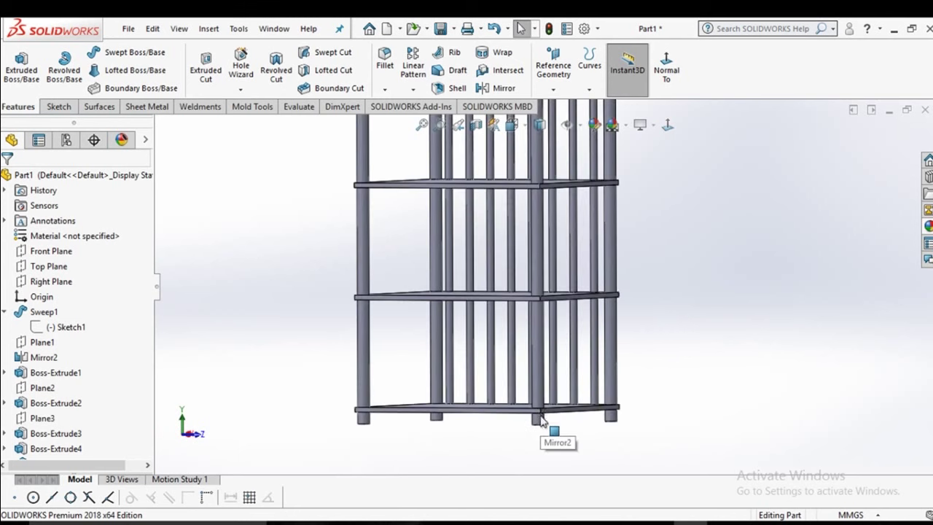
{"action": "scroll", "coordinate": [537, 428], "scroll_direction": "up", "scroll_amount": 1}
{"action": "scroll", "coordinate": [529, 421], "scroll_direction": "up", "scroll_amount": 2}
{"action": "scroll", "coordinate": [515, 415], "scroll_direction": "up", "scroll_amount": 2}
{"action": "mouse_move", "coordinate": [532, 304]}
{"action": "middle_mouse_down"}
{"action": "mouse_move", "coordinate": [562, 344]}
{"action": "mouse_move", "coordinate": [605, 329]}
{"action": "mouse_move", "coordinate": [561, 336]}
{"action": "mouse_move", "coordinate": [501, 286]}
{"action": "mouse_move", "coordinate": [531, 358]}
{"action": "mouse_move", "coordinate": [510, 329]}
{"action": "mouse_move", "coordinate": [522, 349]}
{"action": "middle_mouse_up"}
- Start a sketch on the bottom shelf face, viewed normal, with hidden edges shown dashed
{"action": "scroll", "coordinate": [523, 348], "scroll_direction": "down", "scroll_amount": 3}
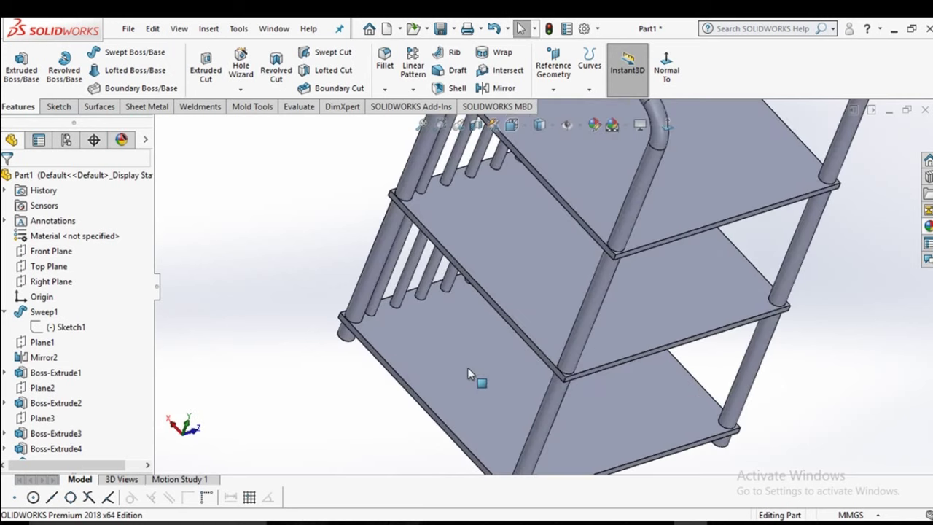
{"action": "left_click", "coordinate": [448, 369]}
{"action": "left_click", "coordinate": [474, 343]}
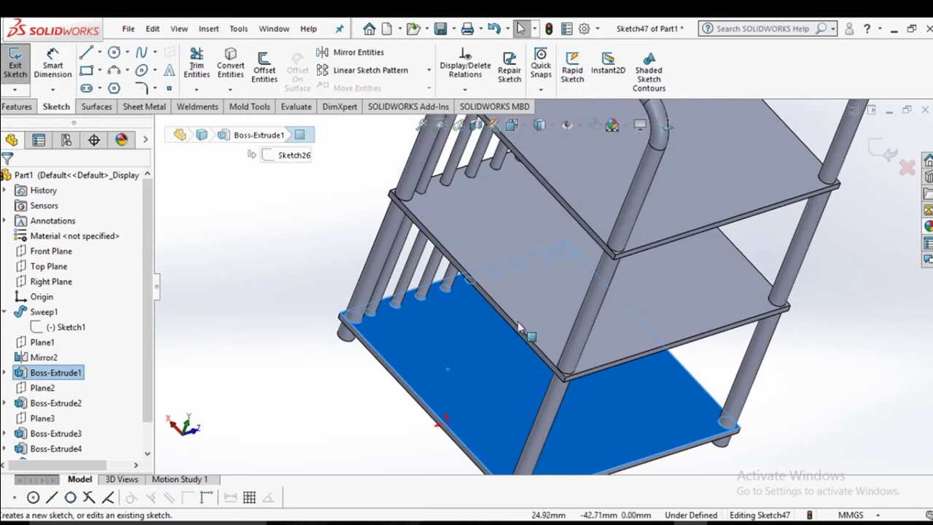
{"action": "left_click", "coordinate": [668, 124]}
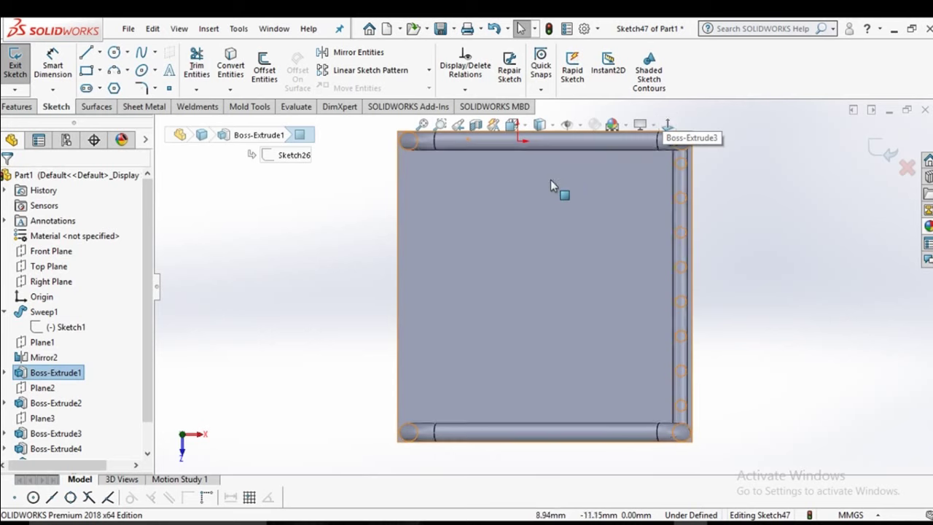
{"action": "key", "text": "Escape"}
{"action": "scroll", "coordinate": [555, 184], "scroll_direction": "down", "scroll_amount": 3}
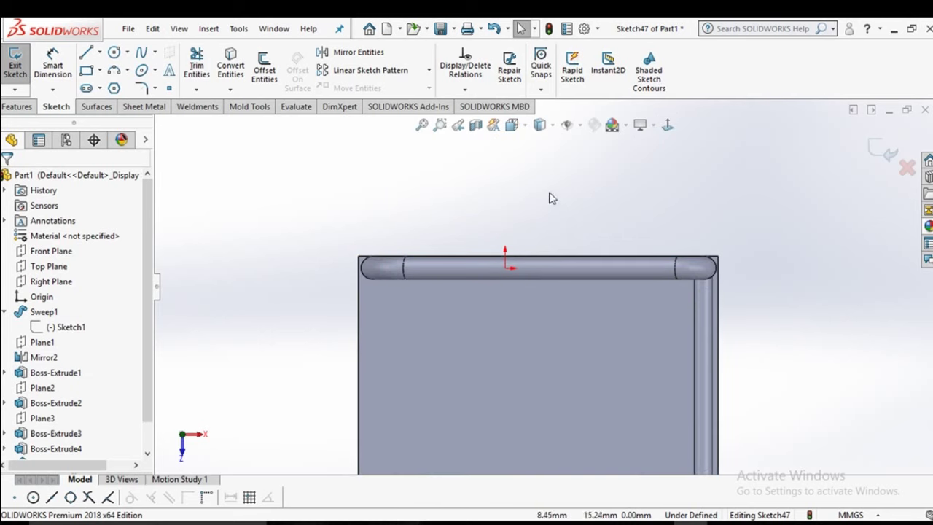
{"action": "left_click", "coordinate": [556, 127]}
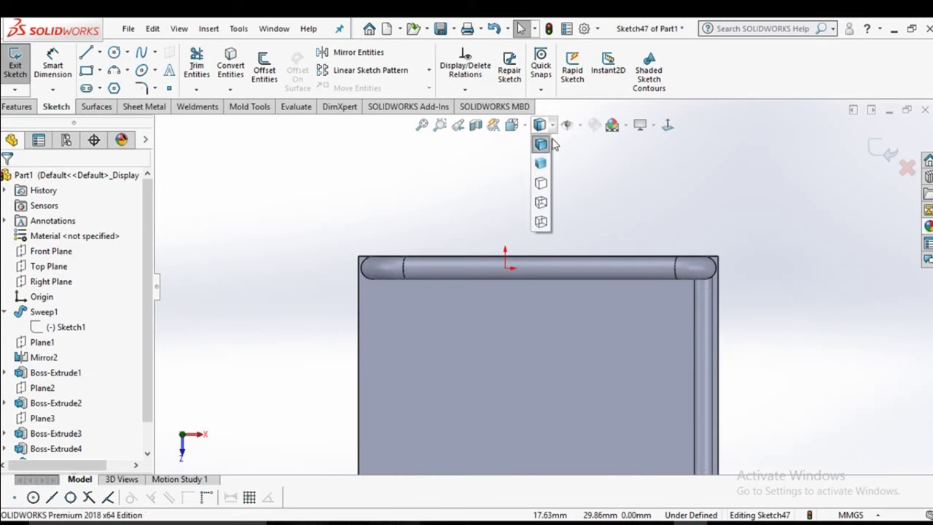
{"action": "left_click", "coordinate": [541, 203]}
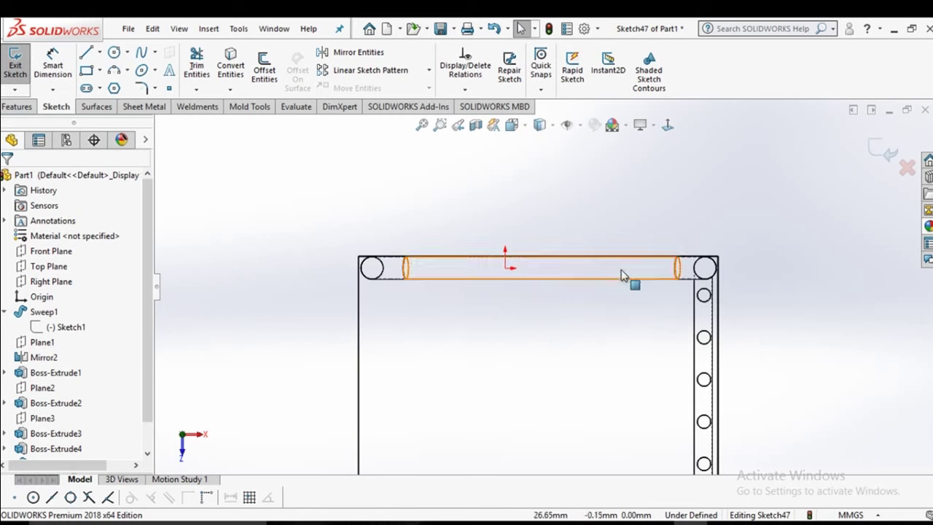
- Draw a circle inside the top rail between the tube ends
{"action": "left_click", "coordinate": [114, 52]}
{"action": "scroll", "coordinate": [334, 240], "scroll_direction": "down", "scroll_amount": 2}
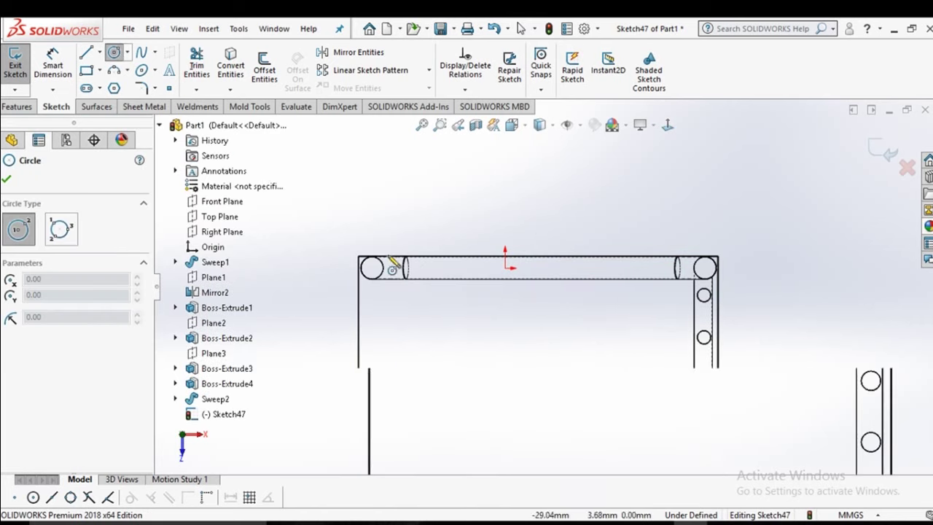
{"action": "scroll", "coordinate": [444, 291], "scroll_direction": "down", "scroll_amount": 1}
{"action": "scroll", "coordinate": [446, 293], "scroll_direction": "down", "scroll_amount": 1}
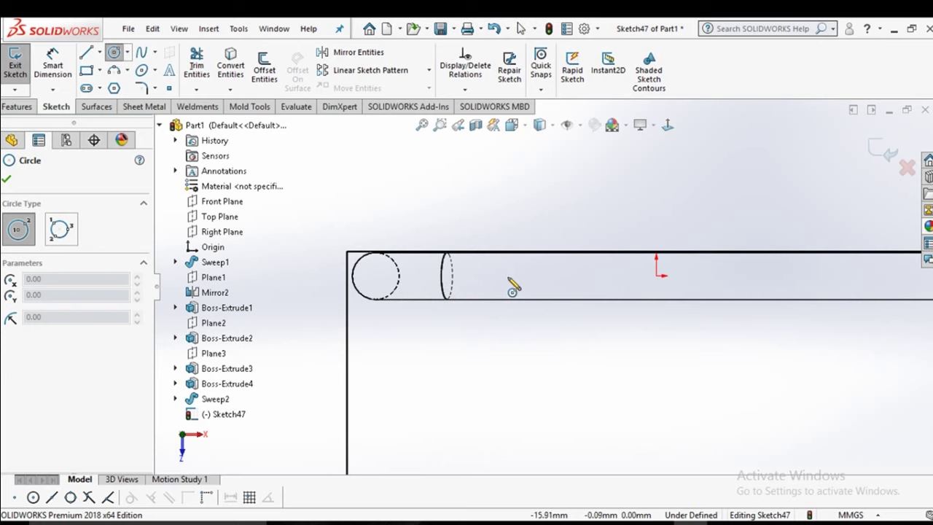
{"action": "left_click", "coordinate": [508, 278]}
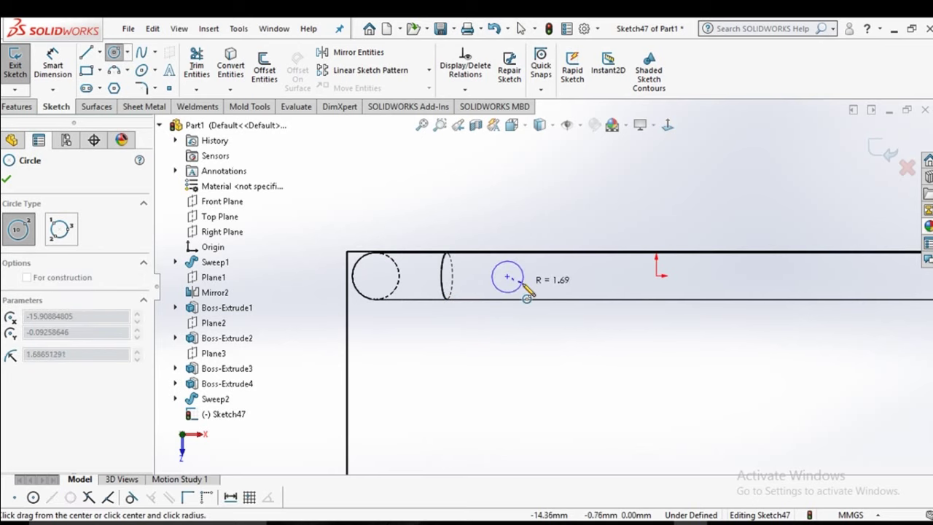
{"action": "left_click", "coordinate": [526, 292]}
- Dimension the circle to a 3 mm diameter
{"action": "right_click", "coordinate": [531, 290]}
{"action": "left_click", "coordinate": [548, 294]}
{"action": "right_click_drag", "start_coordinate": [559, 391], "coordinate": [525, 274]}
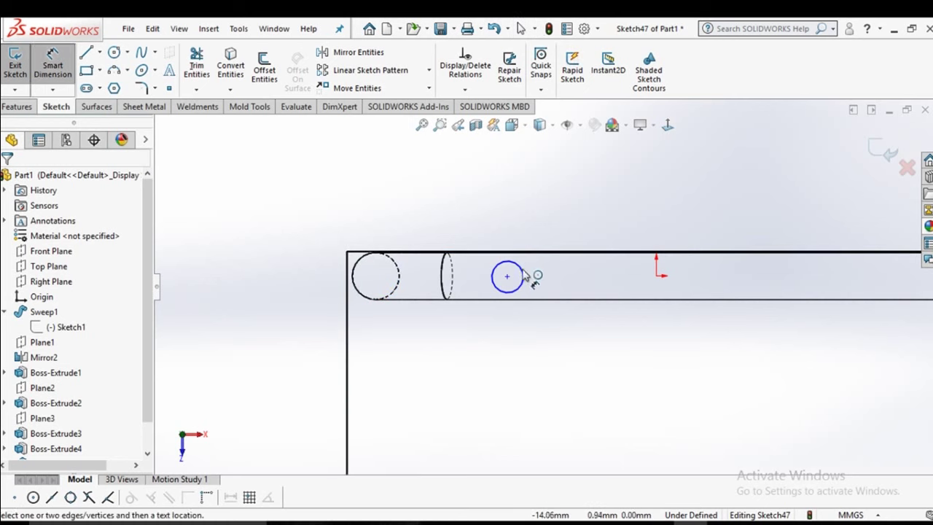
{"action": "left_click", "coordinate": [524, 274]}
{"action": "left_click", "coordinate": [573, 233]}
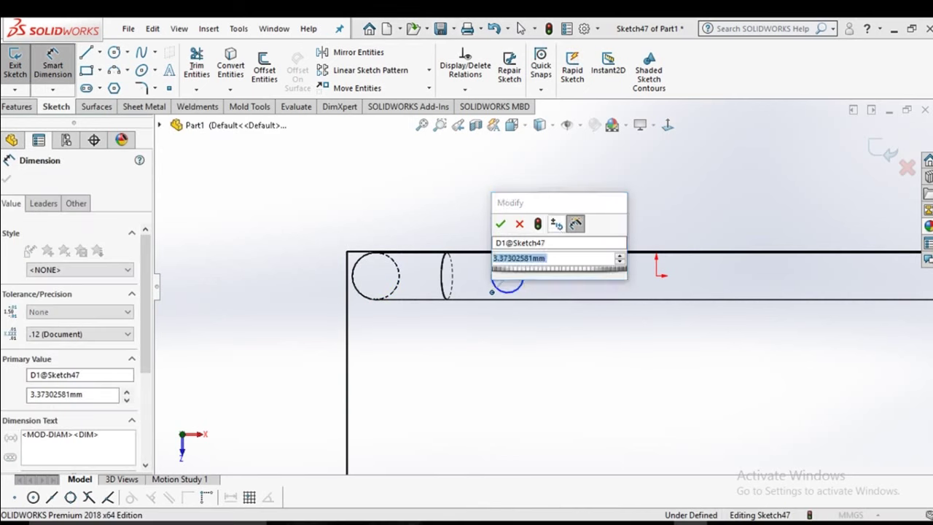
{"action": "type", "text": "3"}
{"action": "key", "text": "Return"}
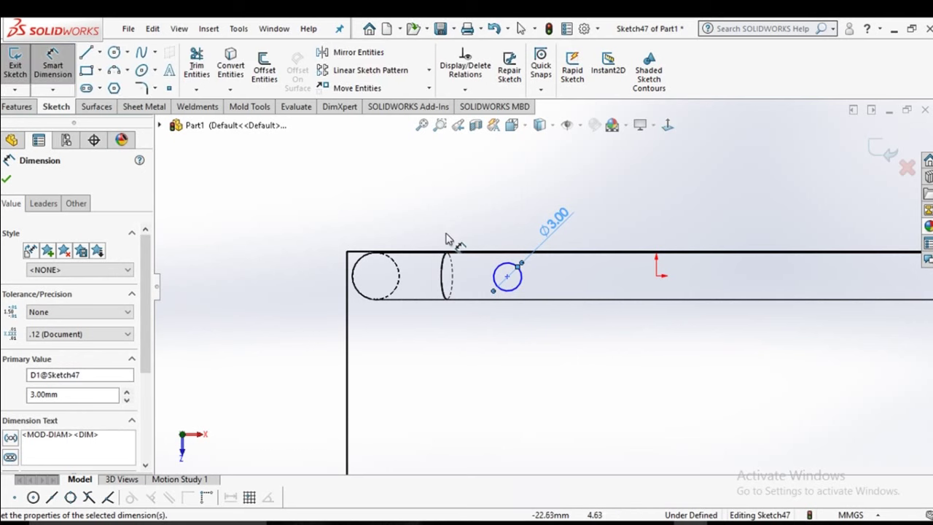
{"action": "scroll", "coordinate": [448, 240], "scroll_direction": "up", "scroll_amount": 2}
{"action": "scroll", "coordinate": [519, 240], "scroll_direction": "up", "scroll_amount": 2}
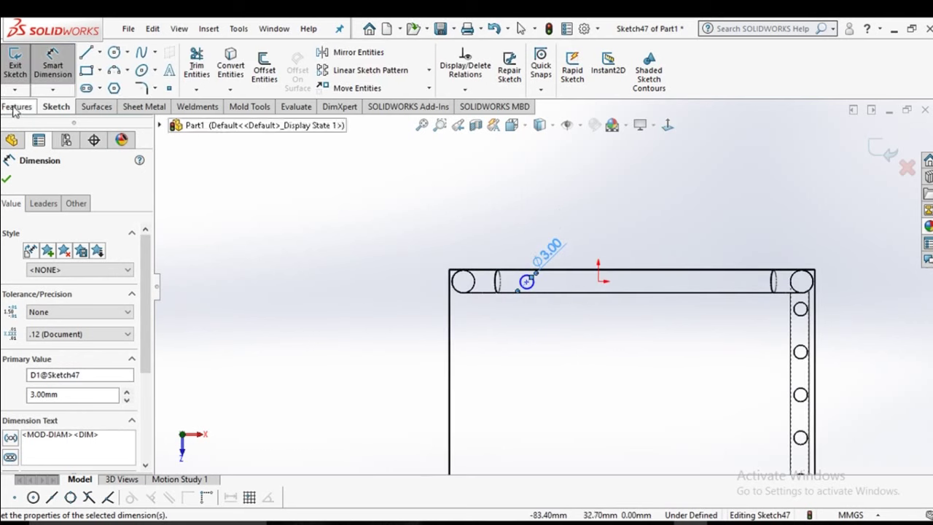
- Linear-pattern the Ø3 circle into 3 instances spaced 23 mm along the X-axis
{"action": "left_click", "coordinate": [429, 70]}
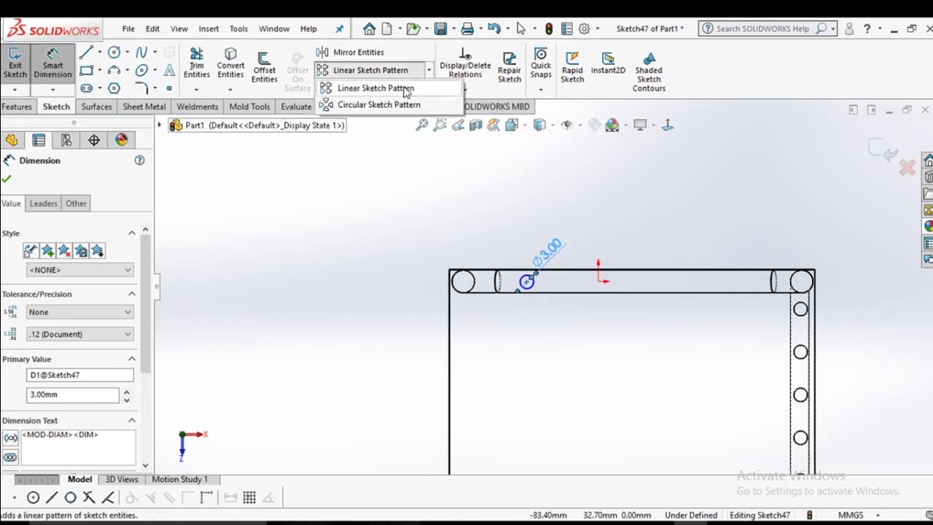
{"action": "left_click", "coordinate": [406, 89]}
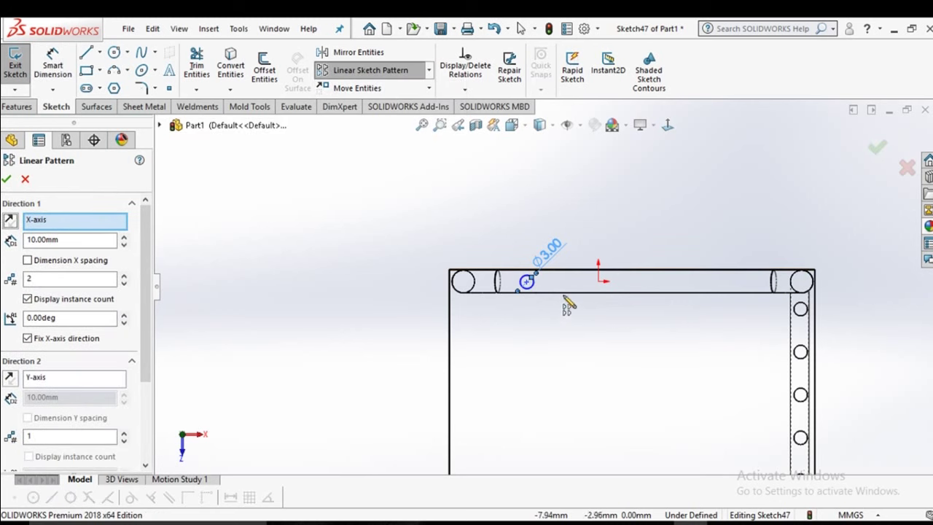
{"action": "scroll", "coordinate": [565, 300], "scroll_direction": "down", "scroll_amount": 3}
{"action": "left_click", "coordinate": [493, 275]}
{"action": "type", "text": "20"}
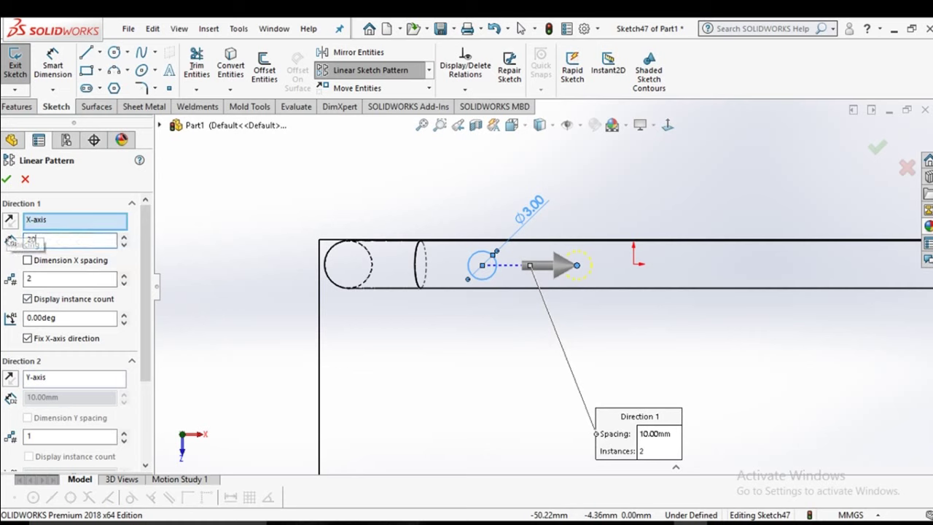
{"action": "key", "text": "Return"}
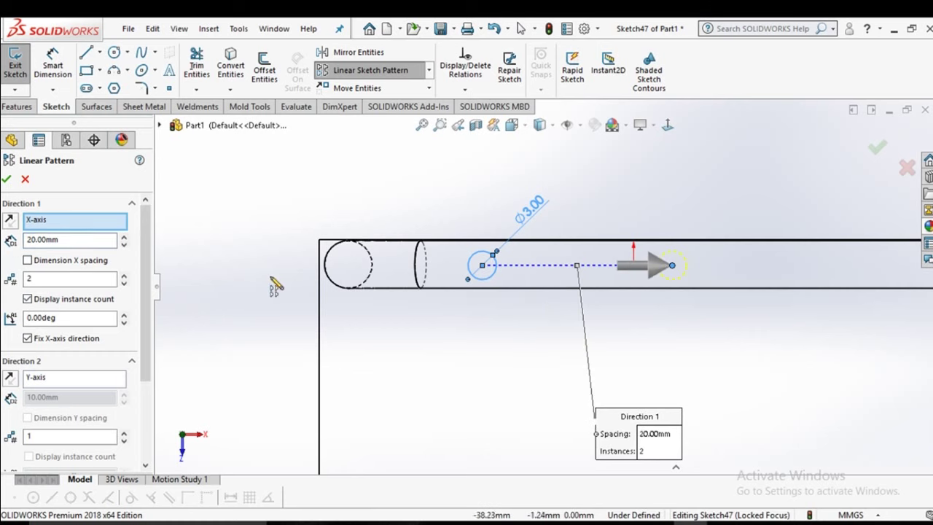
{"action": "scroll", "coordinate": [274, 286], "scroll_direction": "up", "scroll_amount": 3}
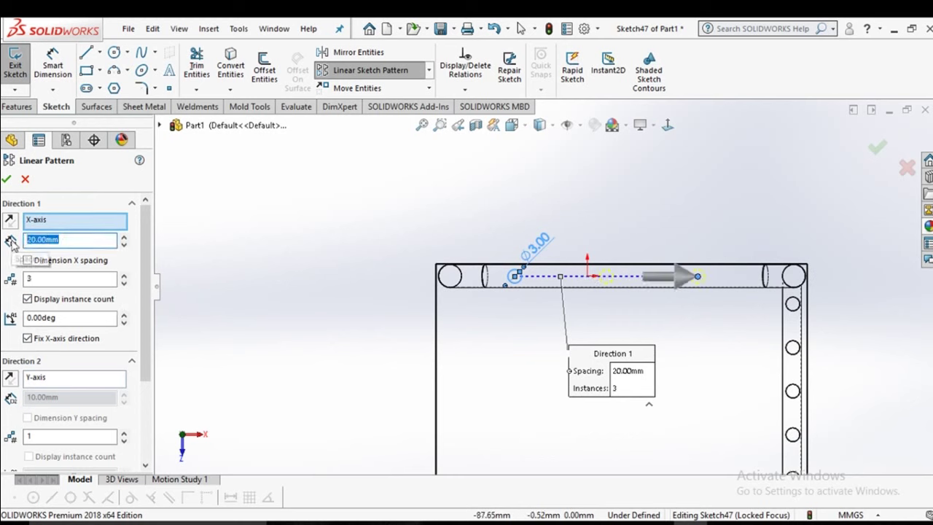
{"action": "type", "text": "22"}
{"action": "key", "text": "Return"}
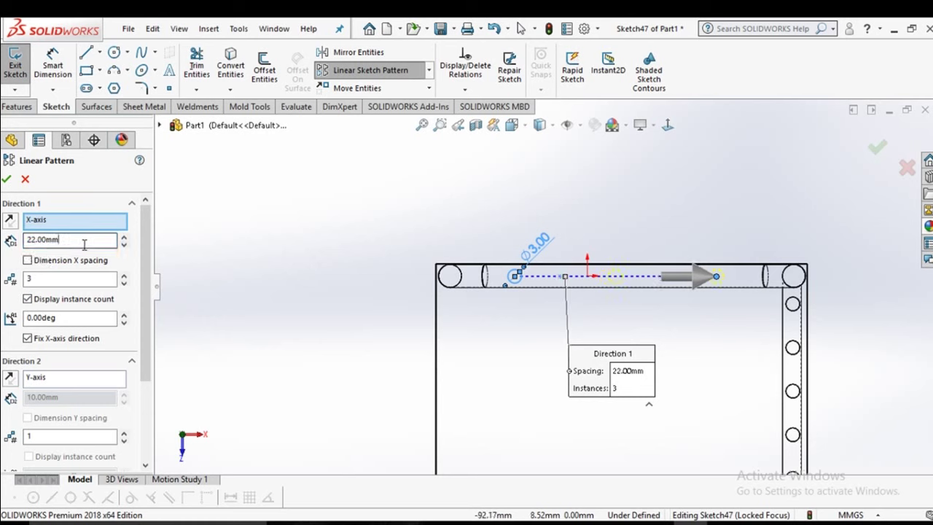
{"action": "type", "text": "23"}
{"action": "key", "text": "Return"}
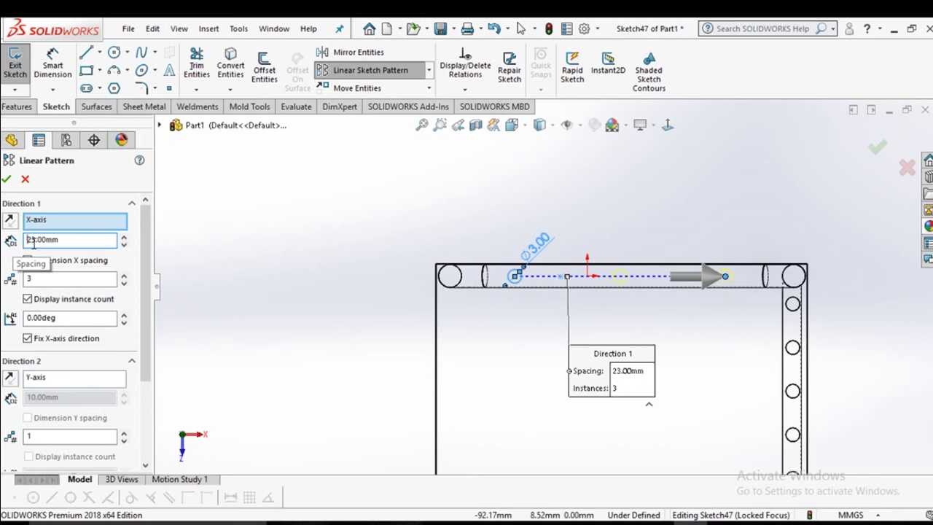
{"action": "left_click", "coordinate": [6, 179]}
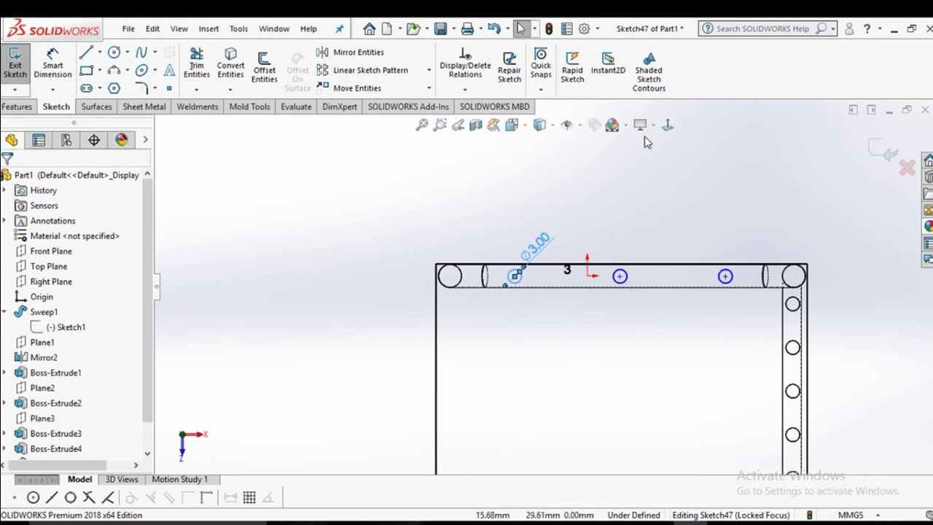
- Switch the display to Shaded With Edges and exit Sketch47
{"action": "left_click", "coordinate": [540, 125]}
{"action": "left_click", "coordinate": [541, 146]}
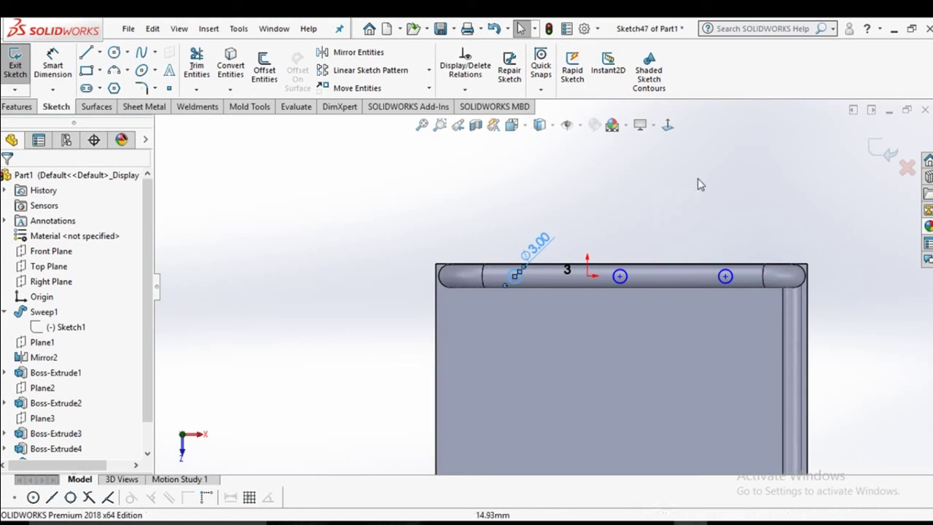
{"action": "left_click", "coordinate": [875, 158]}
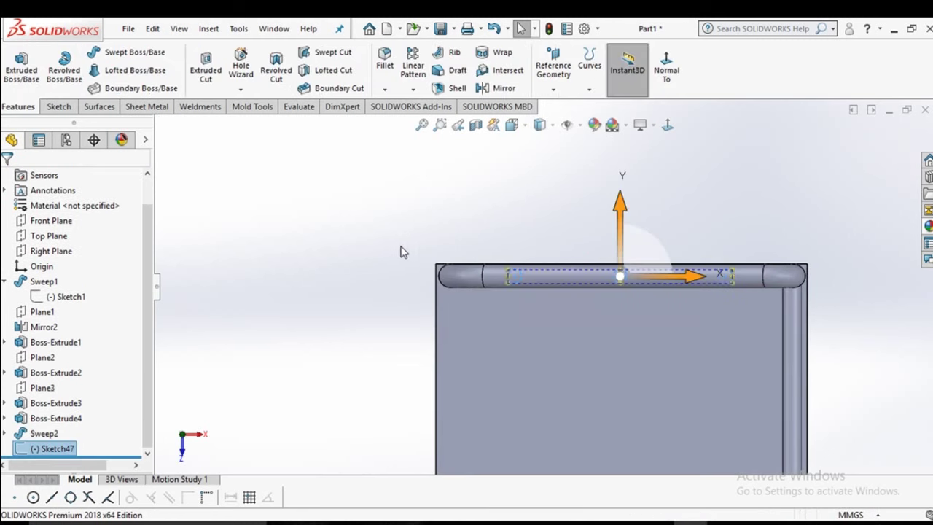
{"action": "mouse_move", "coordinate": [402, 250]}
{"action": "middle_mouse_down"}
{"action": "mouse_move", "coordinate": [396, 327]}
{"action": "mouse_move", "coordinate": [417, 245]}
{"action": "mouse_move", "coordinate": [211, 173]}
{"action": "middle_mouse_up"}
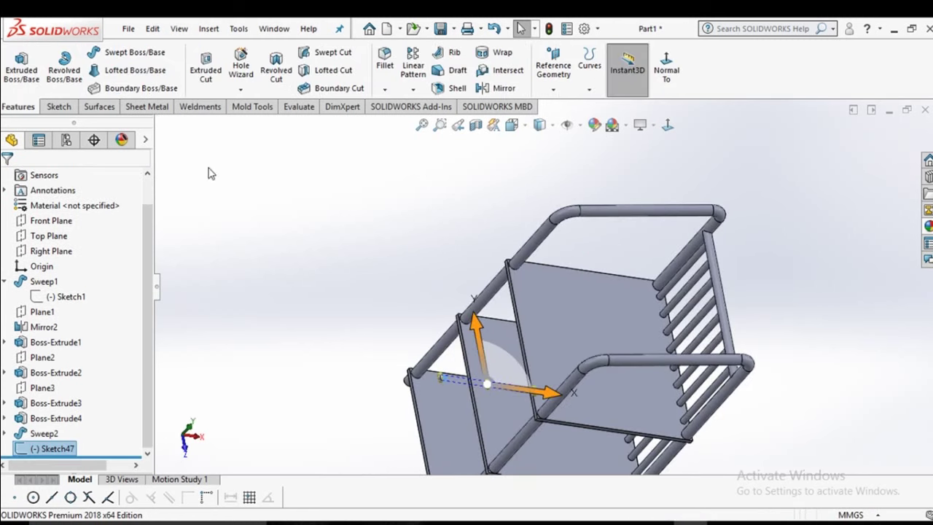
- Extrude the three circles Up To Surface, ending at the side tube's face
{"action": "left_click", "coordinate": [22, 71]}
{"action": "mouse_move", "coordinate": [379, 306]}
{"action": "middle_mouse_down"}
{"action": "mouse_move", "coordinate": [418, 238]}
{"action": "mouse_move", "coordinate": [423, 270]}
{"action": "mouse_move", "coordinate": [375, 234]}
{"action": "mouse_move", "coordinate": [370, 262]}
{"action": "mouse_move", "coordinate": [598, 192]}
{"action": "mouse_move", "coordinate": [400, 319]}
{"action": "middle_mouse_up"}
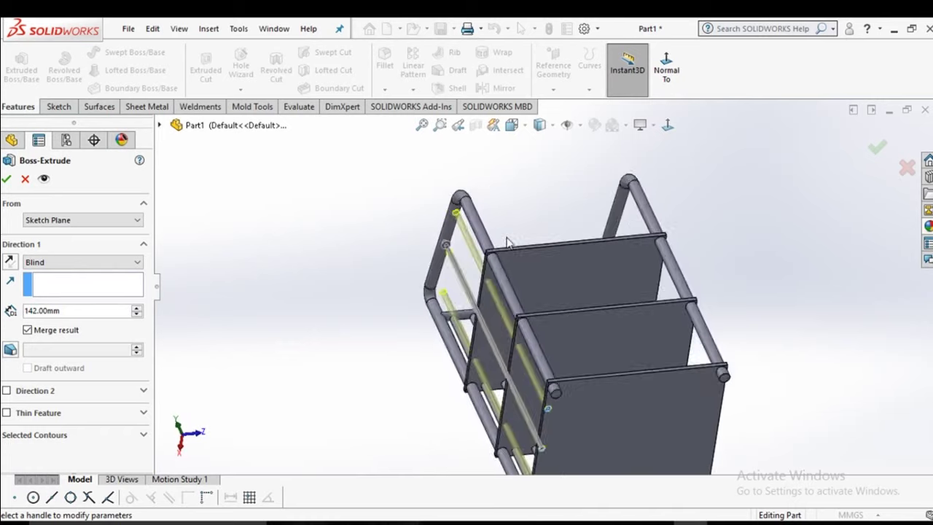
{"action": "scroll", "coordinate": [400, 320], "scroll_direction": "down", "scroll_amount": 5}
{"action": "left_click", "coordinate": [392, 304]}
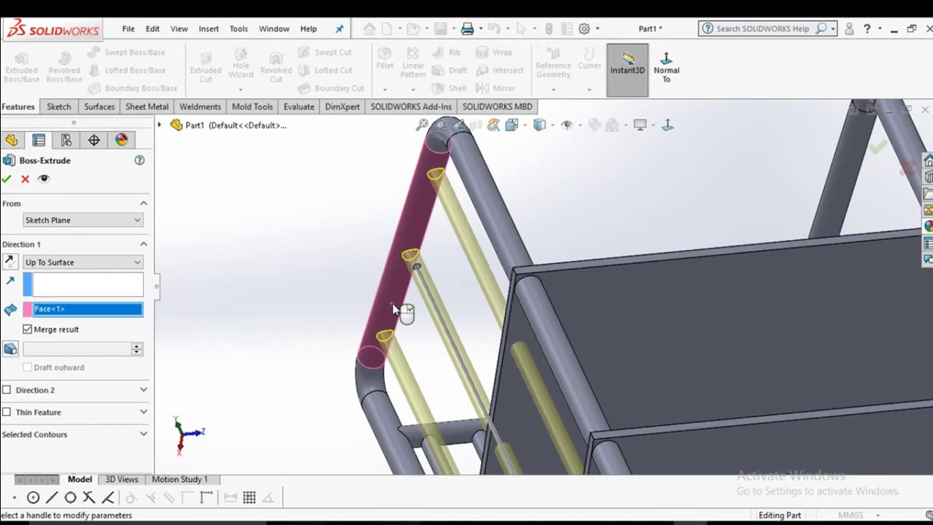
{"action": "key", "text": "Return"}
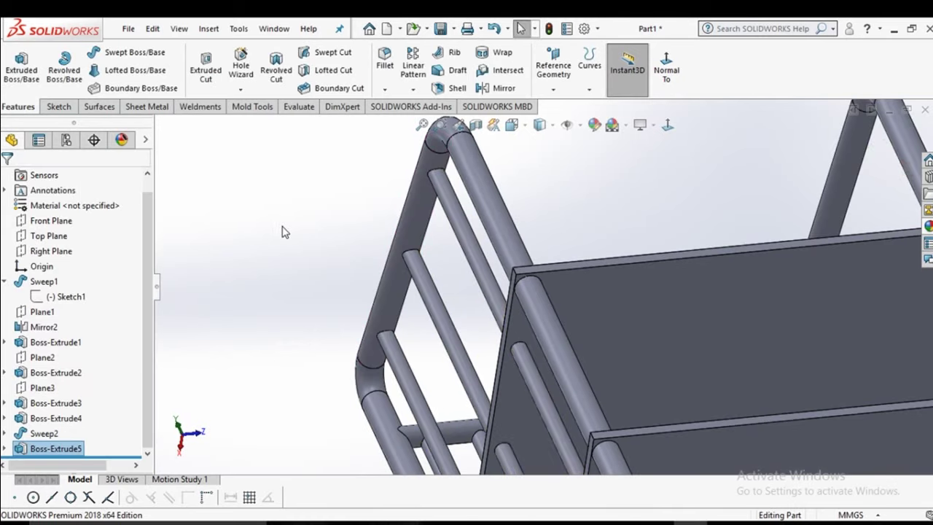
{"action": "scroll", "coordinate": [352, 245], "scroll_direction": "up", "scroll_amount": 5}
- Select two opposite edge faces of the Boss-Extrude3 shelf plate
{"action": "mouse_move", "coordinate": [353, 246]}
{"action": "middle_mouse_down"}
{"action": "mouse_move", "coordinate": [549, 283]}
{"action": "mouse_move", "coordinate": [472, 349]}
{"action": "middle_mouse_up"}
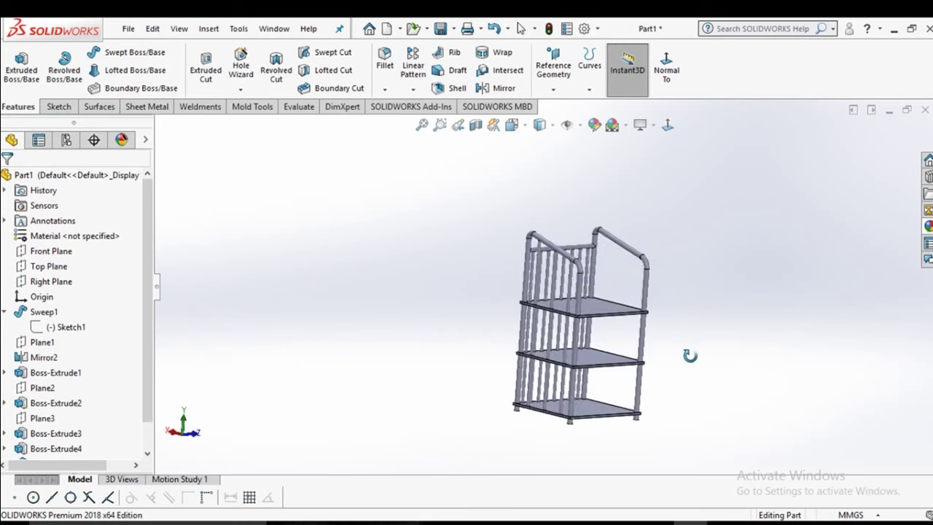
{"action": "middle_click_drag", "start_coordinate": [473, 349], "coordinate": [614, 298]}
{"action": "scroll", "coordinate": [614, 299], "scroll_direction": "down", "scroll_amount": 2}
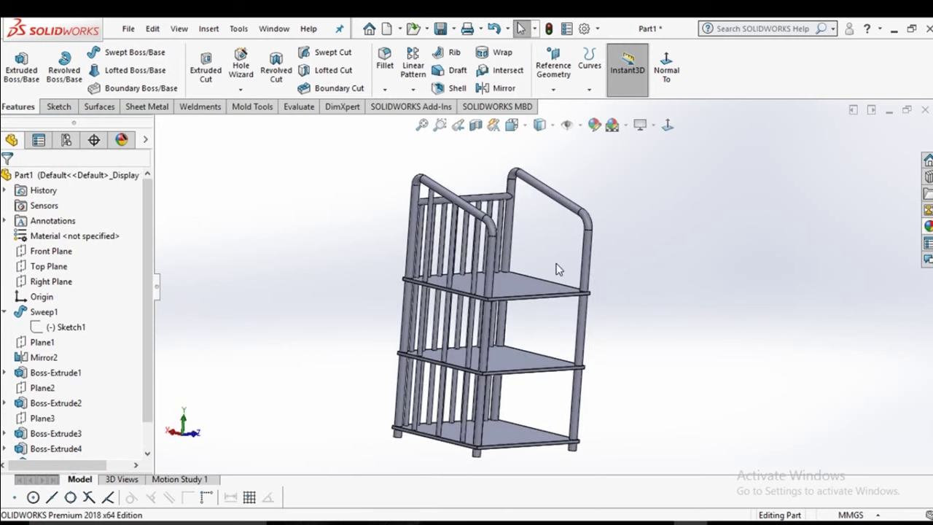
{"action": "scroll", "coordinate": [367, 298], "scroll_direction": "down", "scroll_amount": 3}
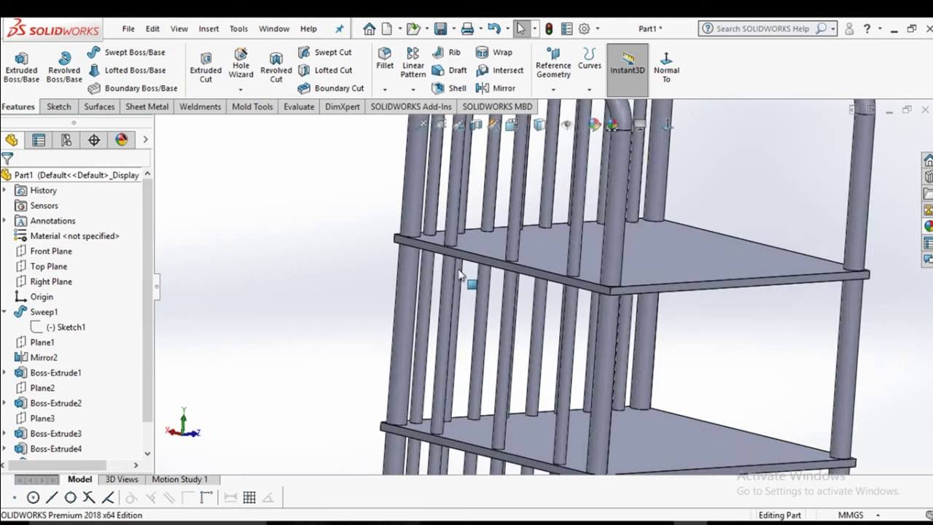
{"action": "left_click", "coordinate": [493, 267]}
{"action": "middle_click_drag", "start_coordinate": [493, 267], "coordinate": [512, 241]}
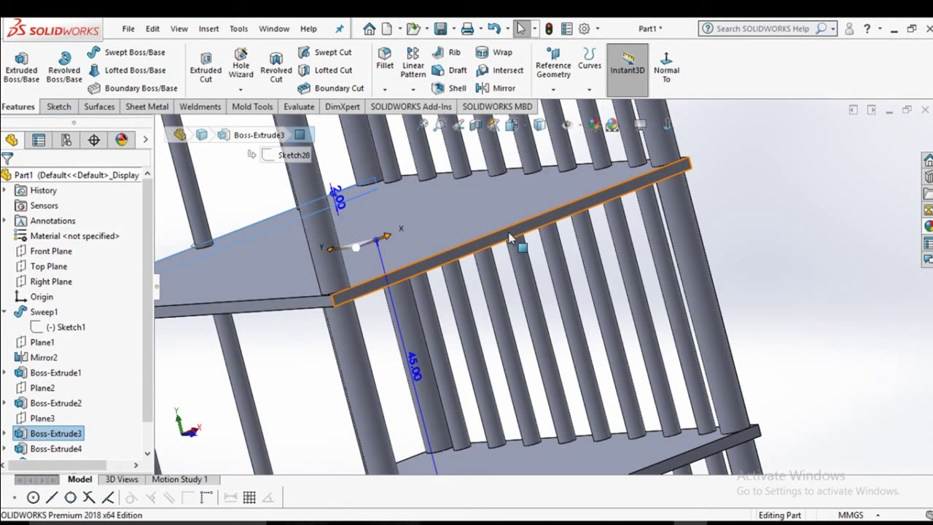
{"action": "left_click", "coordinate": [512, 241]}
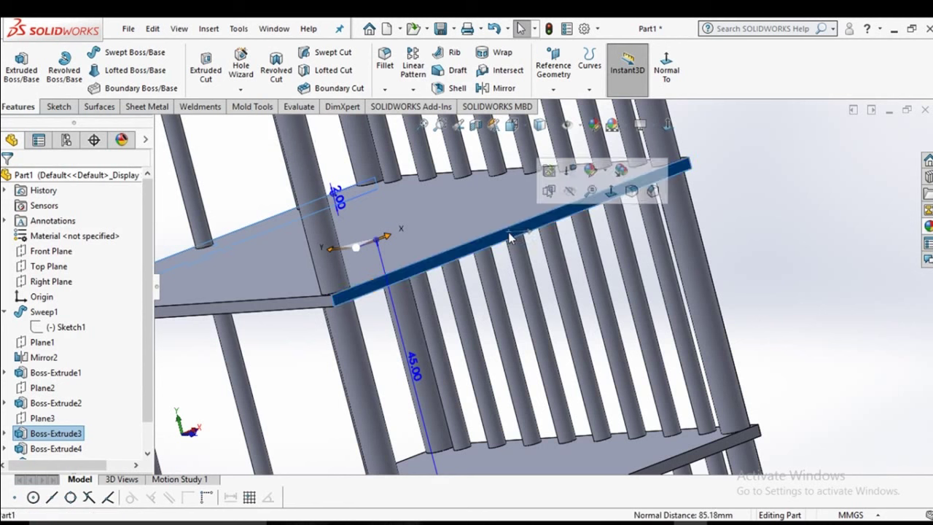
- Create Plane4 as a mid plane between the two selected faces
{"action": "left_click", "coordinate": [553, 89]}
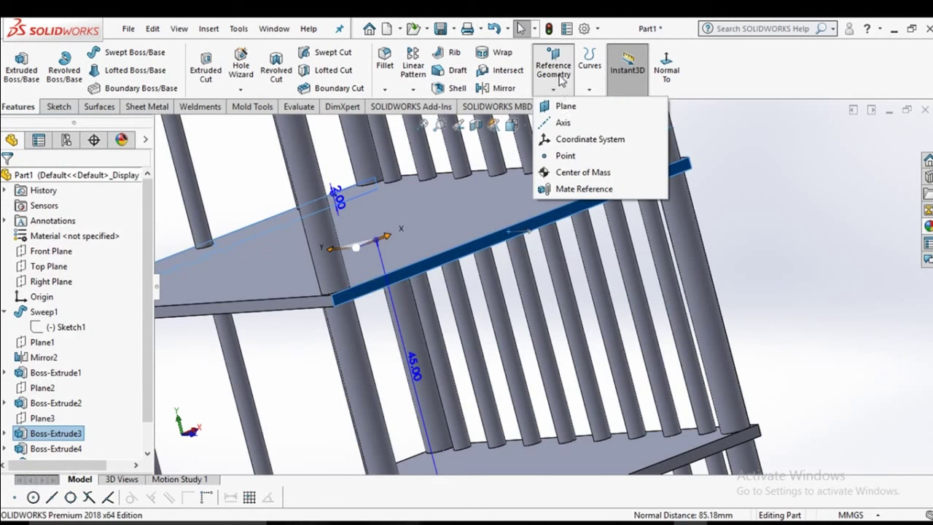
{"action": "left_click", "coordinate": [558, 107]}
{"action": "scroll", "coordinate": [571, 218], "scroll_direction": "up", "scroll_amount": 3}
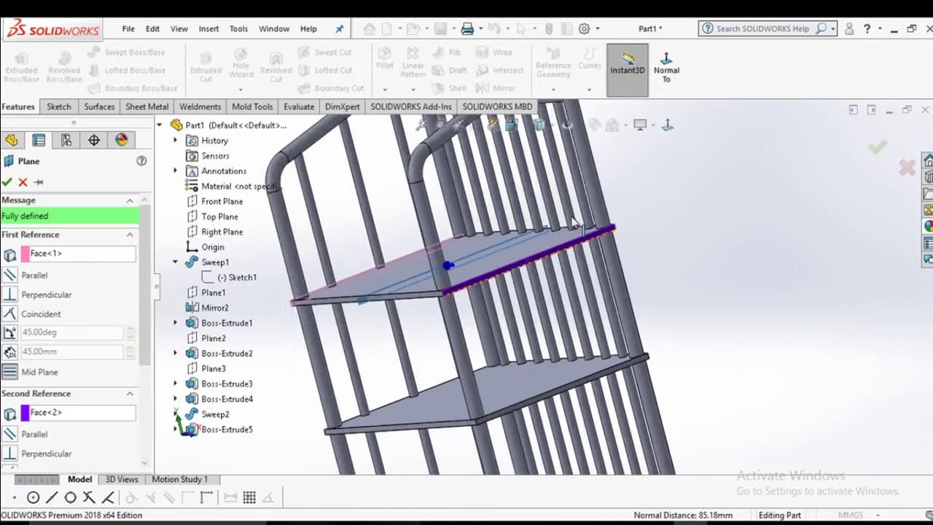
{"action": "scroll", "coordinate": [583, 241], "scroll_direction": "up", "scroll_amount": 3}
{"action": "middle_click_drag", "start_coordinate": [583, 241], "coordinate": [614, 261]}
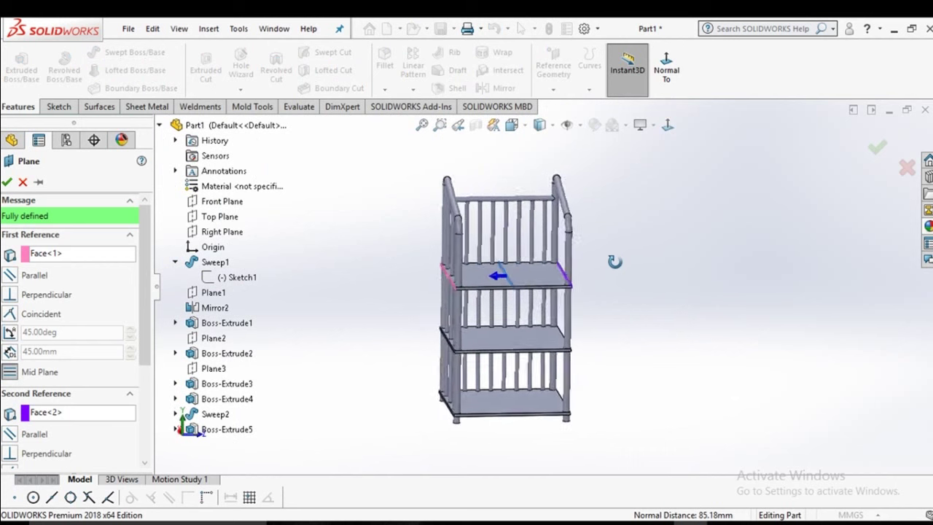
{"action": "left_click", "coordinate": [7, 182]}
{"action": "scroll", "coordinate": [499, 284], "scroll_direction": "down", "scroll_amount": 3}
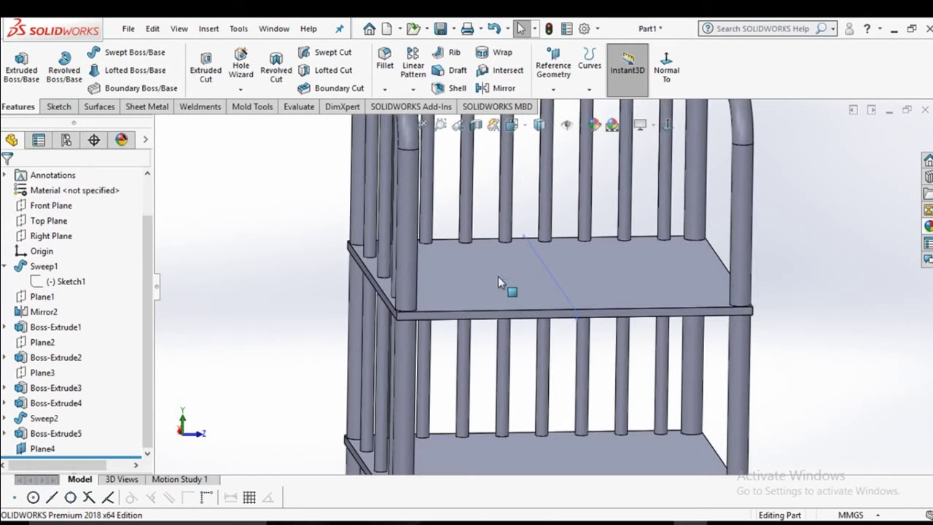
{"action": "scroll", "coordinate": [511, 276], "scroll_direction": "up", "scroll_amount": 2}
{"action": "scroll", "coordinate": [540, 284], "scroll_direction": "up", "scroll_amount": 2}
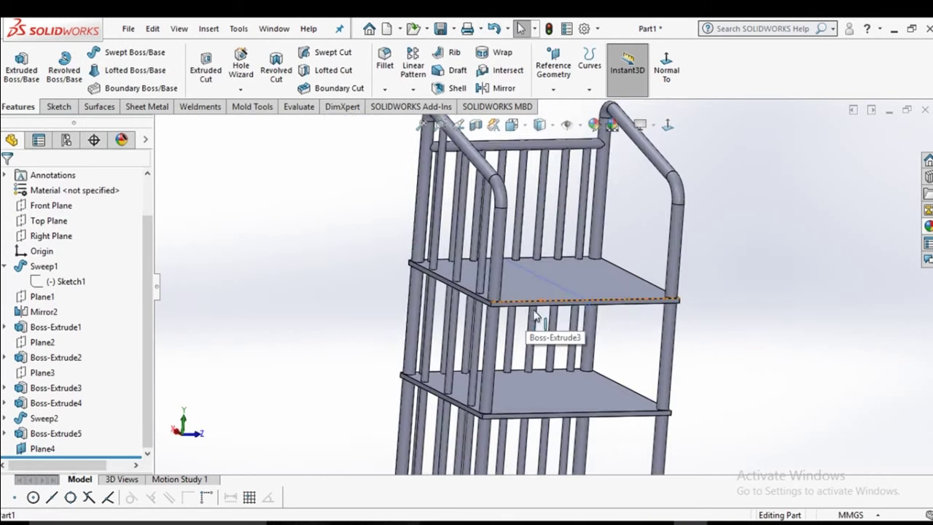
{"action": "middle_click_drag", "start_coordinate": [536, 315], "coordinate": [540, 314]}
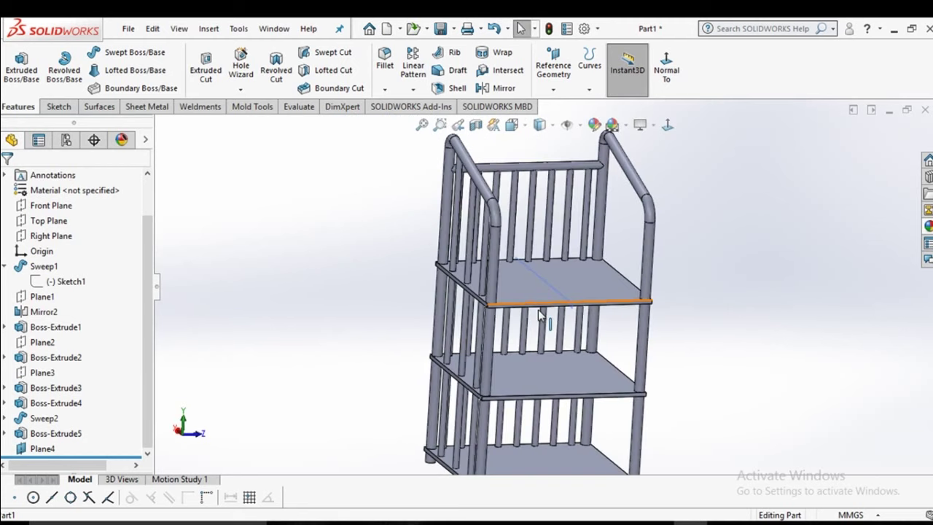
- Start a Mirror about Plane4 and expand Boss-Extrude5 in the flyout tree
{"action": "left_click", "coordinate": [502, 88]}
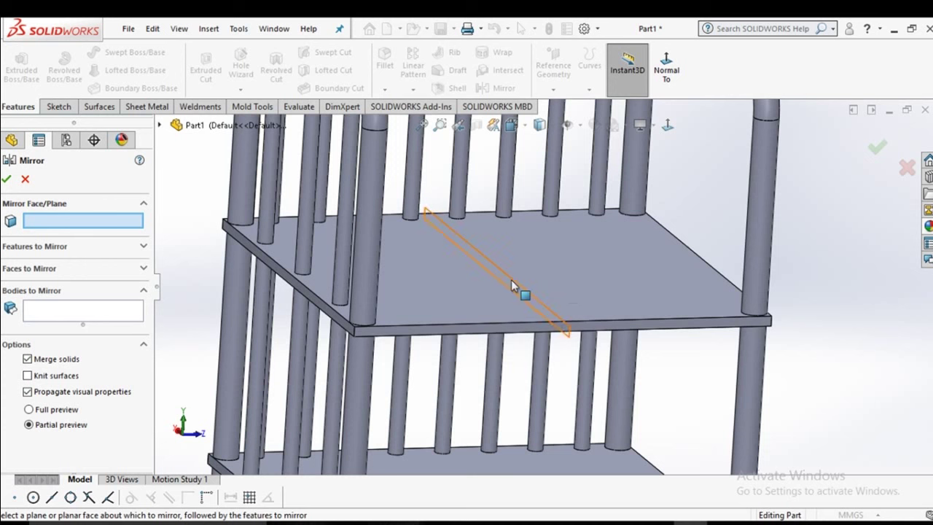
{"action": "left_click", "coordinate": [512, 279]}
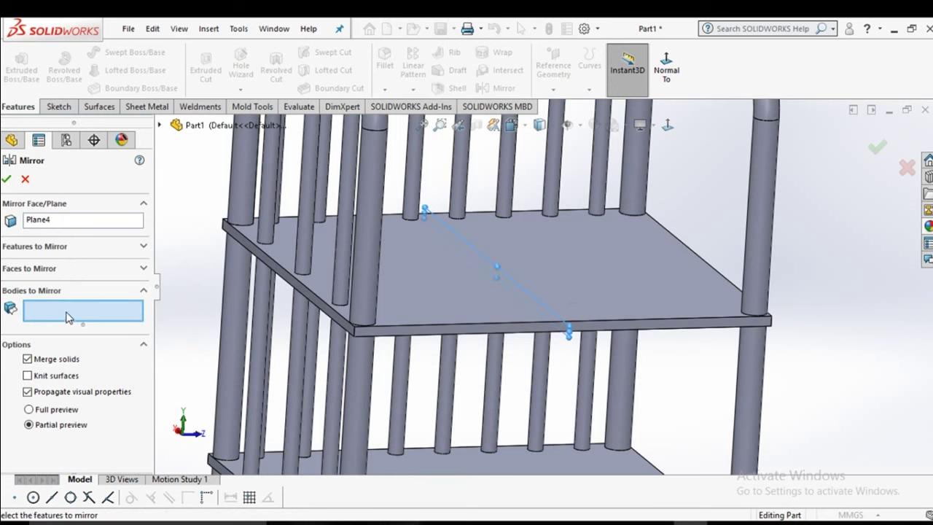
{"action": "left_click", "coordinate": [160, 126]}
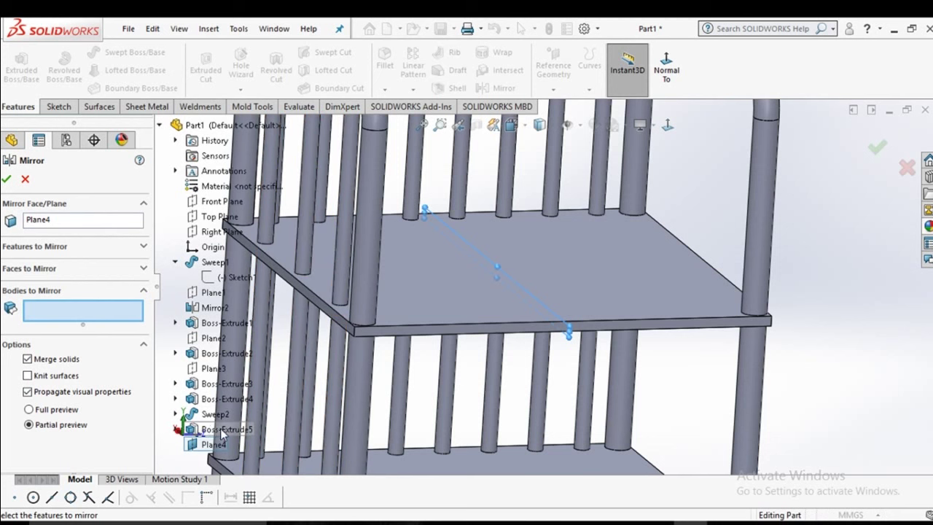
{"action": "scroll", "coordinate": [302, 404], "scroll_direction": "up", "scroll_amount": 3}
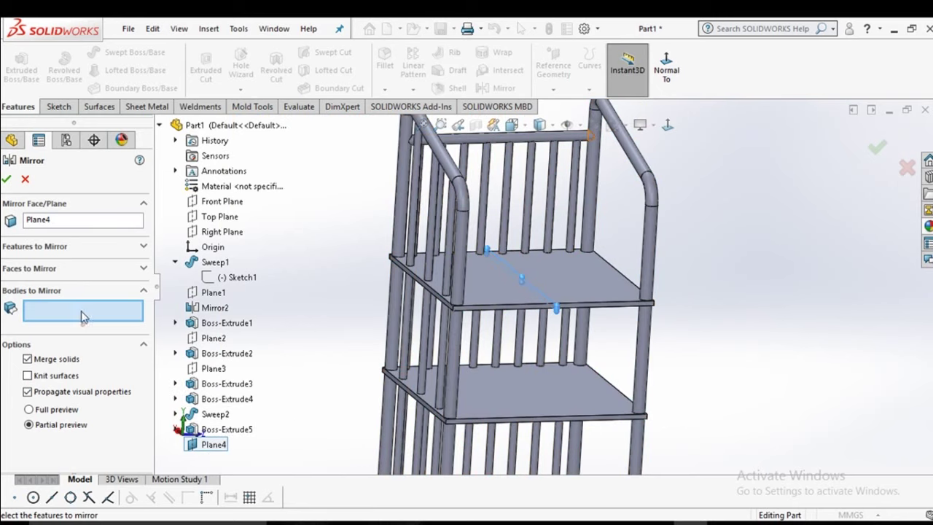
{"action": "left_click", "coordinate": [232, 430]}
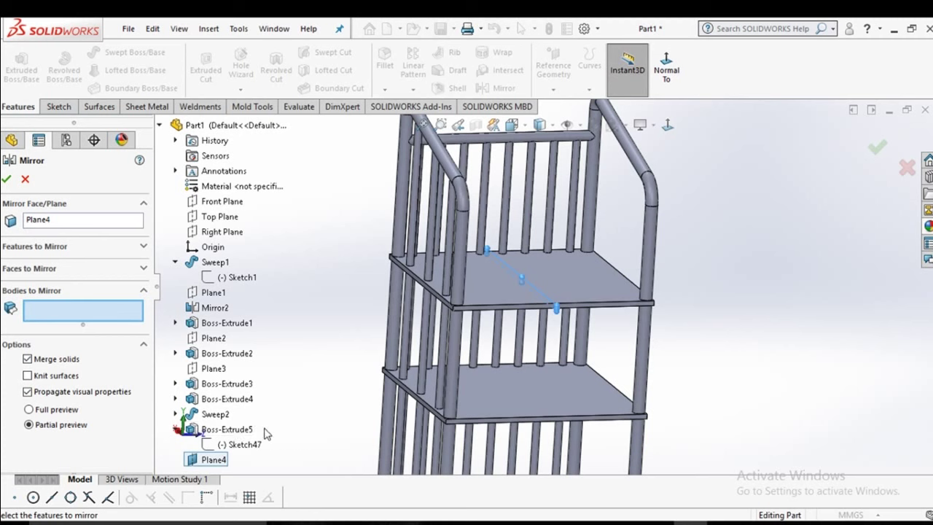
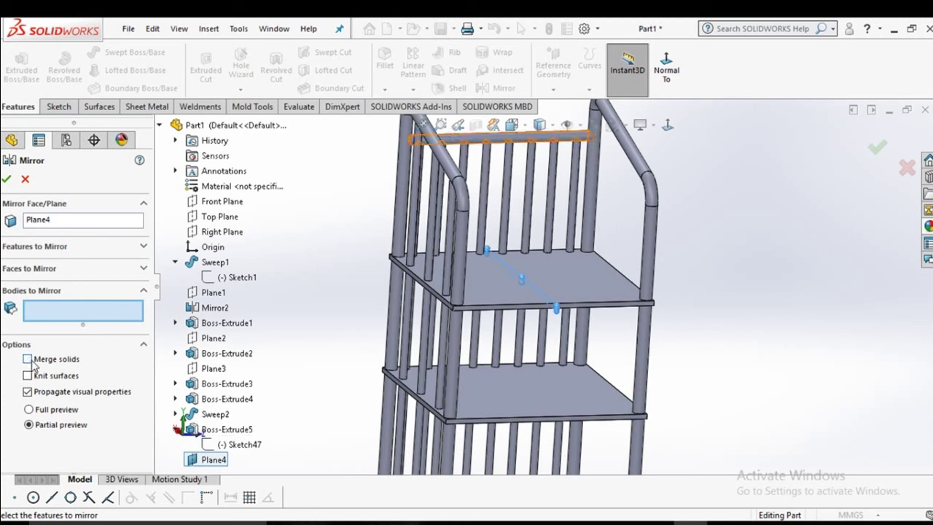
- Abandon the mirror and rebuild Boss-Extrude5 with Merge result off, so the rails become separate bodies
{"action": "left_click", "coordinate": [407, 325]}
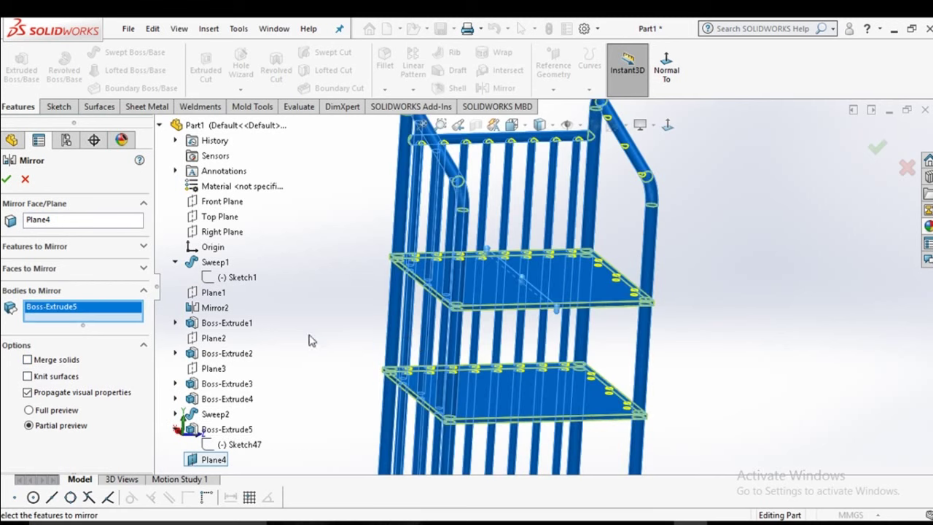
{"action": "left_click", "coordinate": [25, 179]}
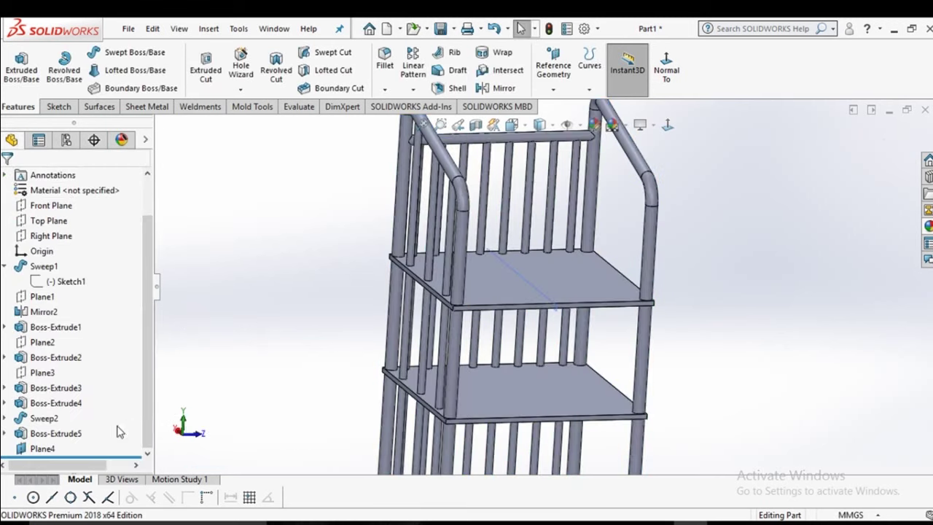
{"action": "left_click", "coordinate": [77, 433]}
{"action": "left_click", "coordinate": [121, 391]}
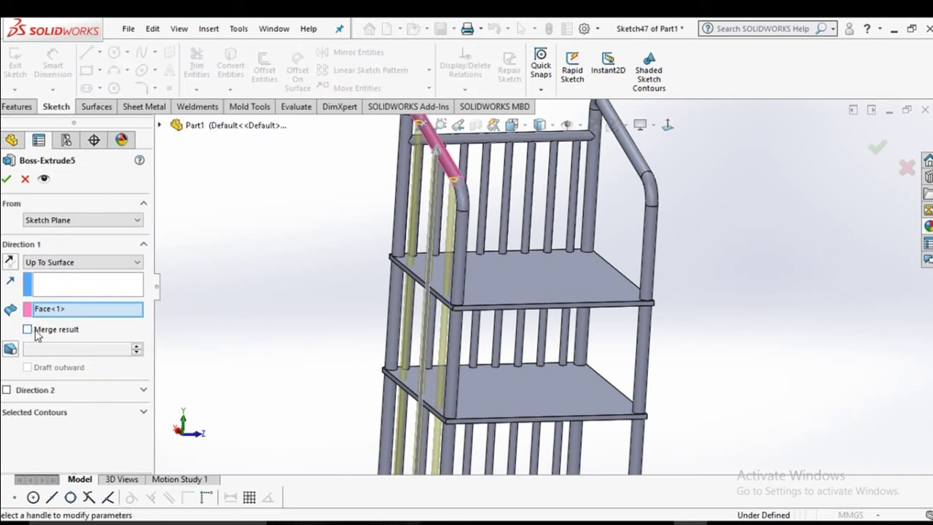
{"action": "left_click", "coordinate": [6, 179]}
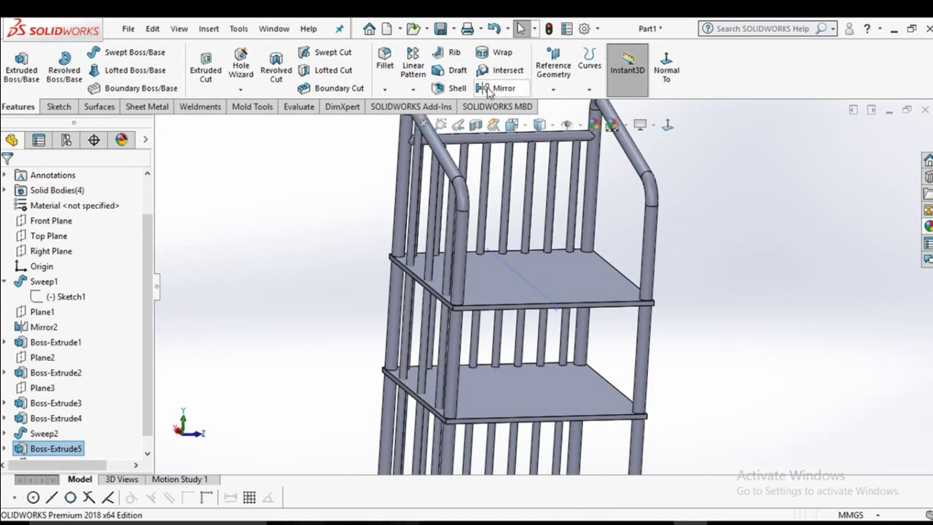
- Mirror the three Boss-Extrude5 rail bodies across Plane4, bringing the part to 7 solid bodies
{"action": "left_click", "coordinate": [489, 88]}
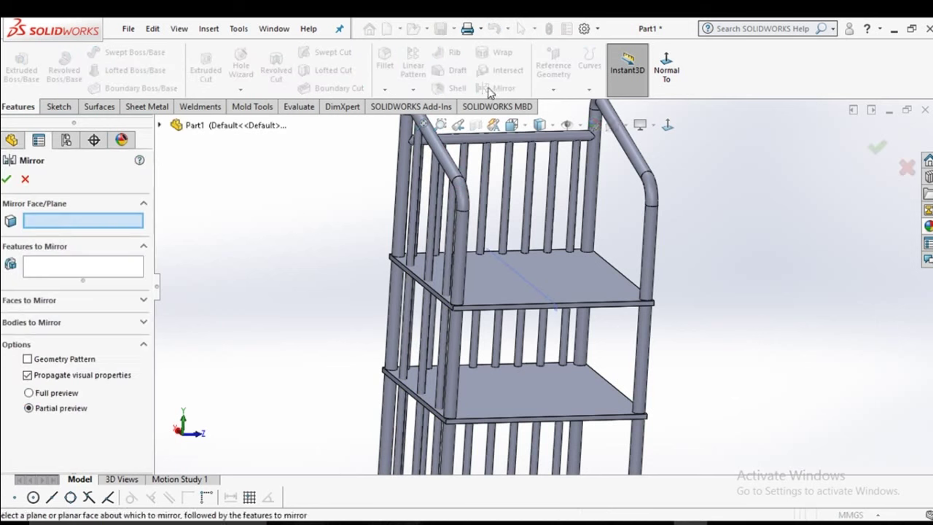
{"action": "left_click", "coordinate": [526, 278]}
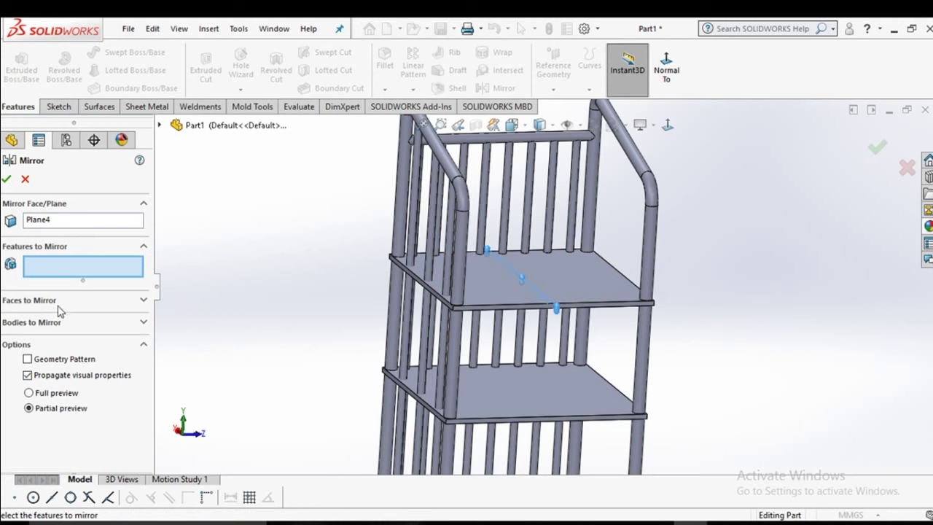
{"action": "left_click", "coordinate": [24, 323]}
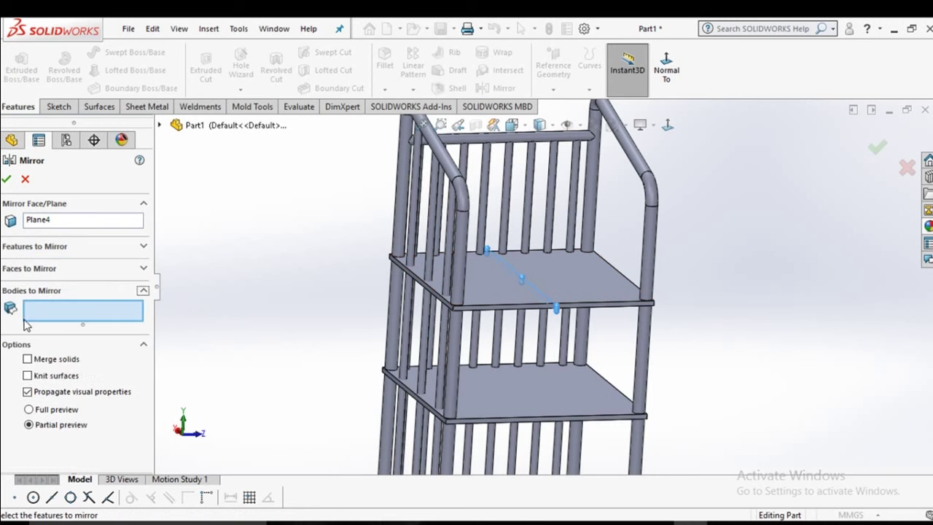
{"action": "left_click", "coordinate": [406, 367]}
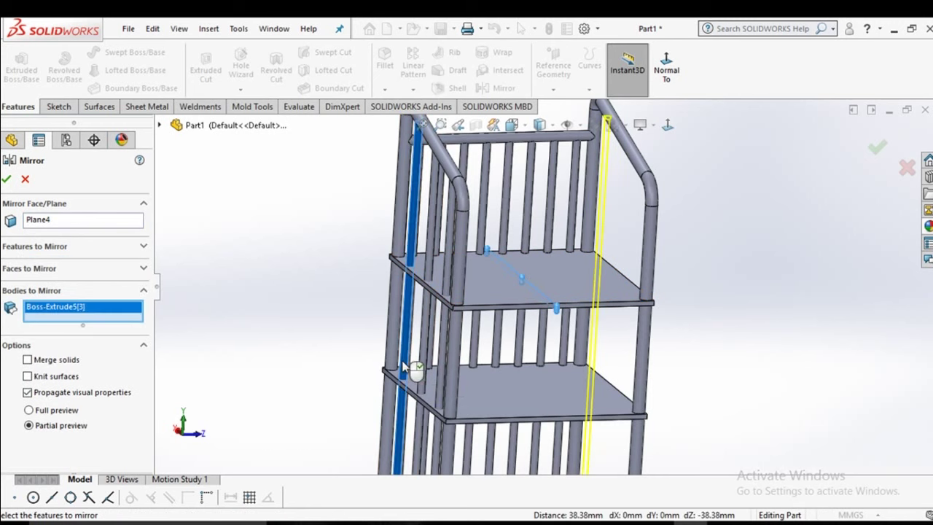
{"action": "left_click", "coordinate": [431, 380]}
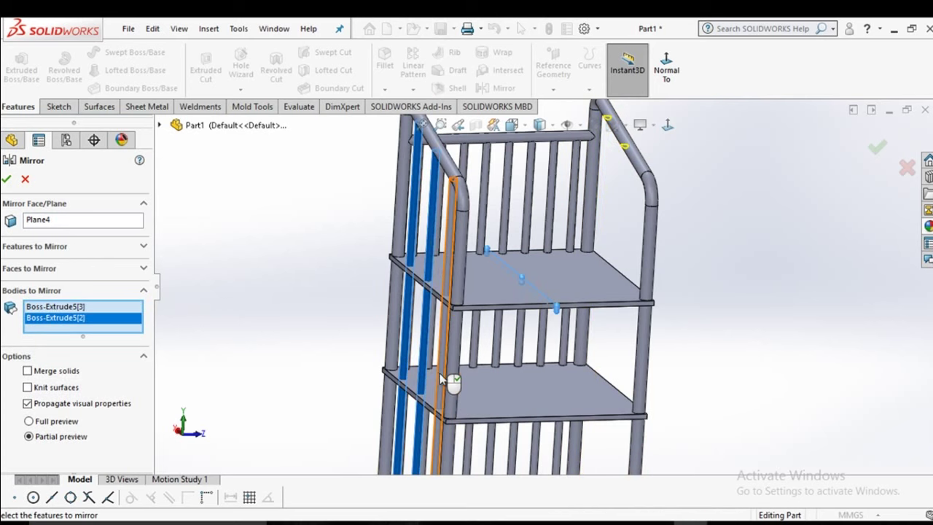
{"action": "left_click", "coordinate": [442, 381]}
{"action": "key", "text": "f"}
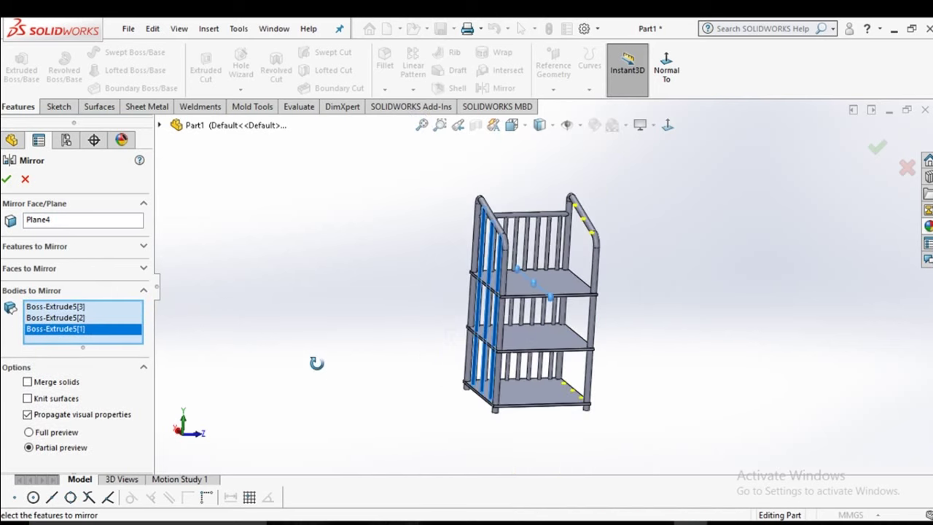
{"action": "middle_click_drag", "start_coordinate": [316, 363], "coordinate": [330, 372]}
{"action": "key", "text": "Return"}
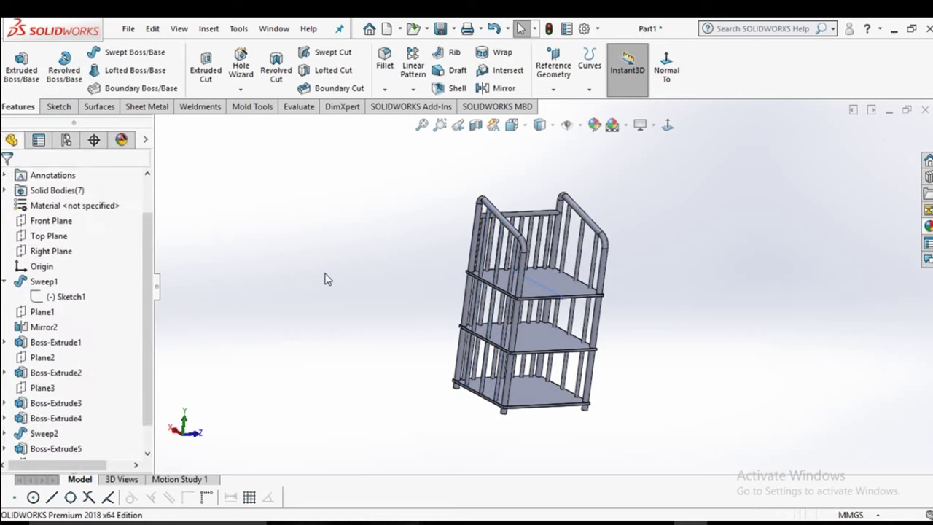
- Open Sketch48 on the lower-left leg's bottom face and view it Normal To
{"action": "mouse_move", "coordinate": [356, 326]}
{"action": "middle_mouse_down"}
{"action": "mouse_move", "coordinate": [427, 367]}
{"action": "mouse_move", "coordinate": [357, 302]}
{"action": "mouse_move", "coordinate": [302, 294]}
{"action": "mouse_move", "coordinate": [441, 375]}
{"action": "mouse_move", "coordinate": [352, 336]}
{"action": "mouse_move", "coordinate": [585, 358]}
{"action": "mouse_move", "coordinate": [635, 382]}
{"action": "mouse_move", "coordinate": [529, 350]}
{"action": "mouse_move", "coordinate": [530, 396]}
{"action": "mouse_move", "coordinate": [556, 331]}
{"action": "middle_mouse_up"}
{"action": "scroll", "coordinate": [497, 371], "scroll_direction": "down", "scroll_amount": 3}
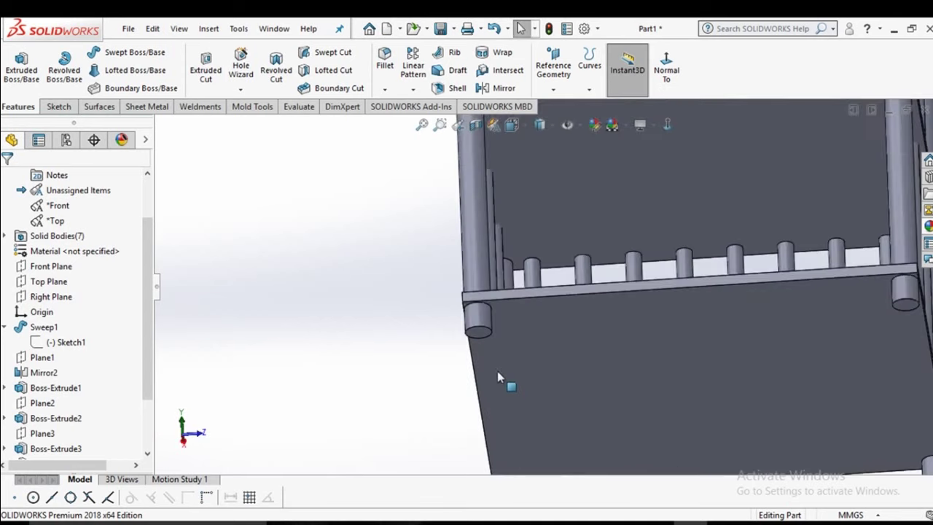
{"action": "scroll", "coordinate": [490, 343], "scroll_direction": "down", "scroll_amount": 3}
{"action": "left_click", "coordinate": [485, 296]}
{"action": "left_click", "coordinate": [542, 252]}
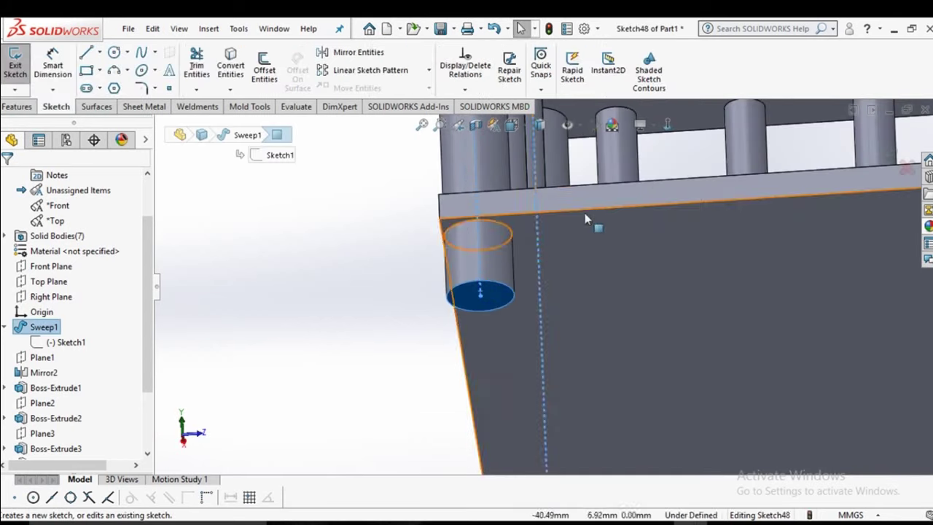
{"action": "left_click", "coordinate": [589, 217]}
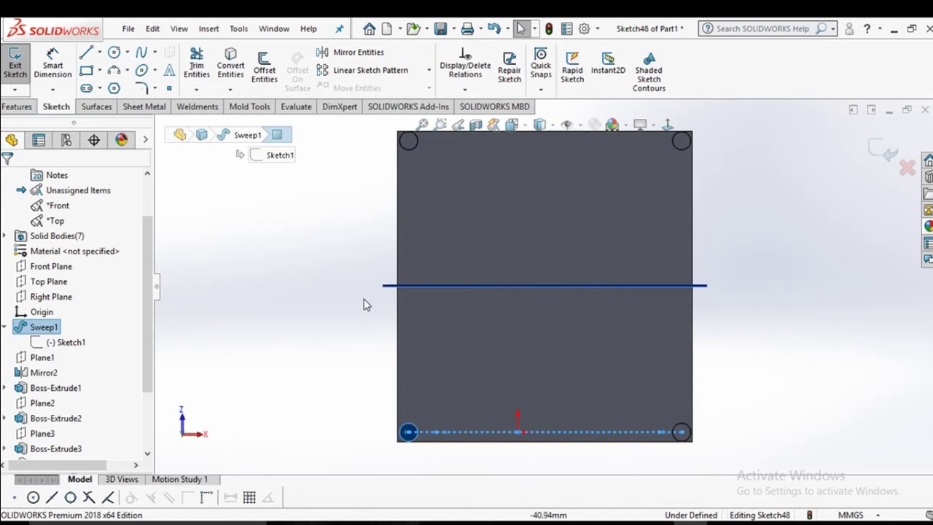
{"action": "left_click", "coordinate": [358, 303]}
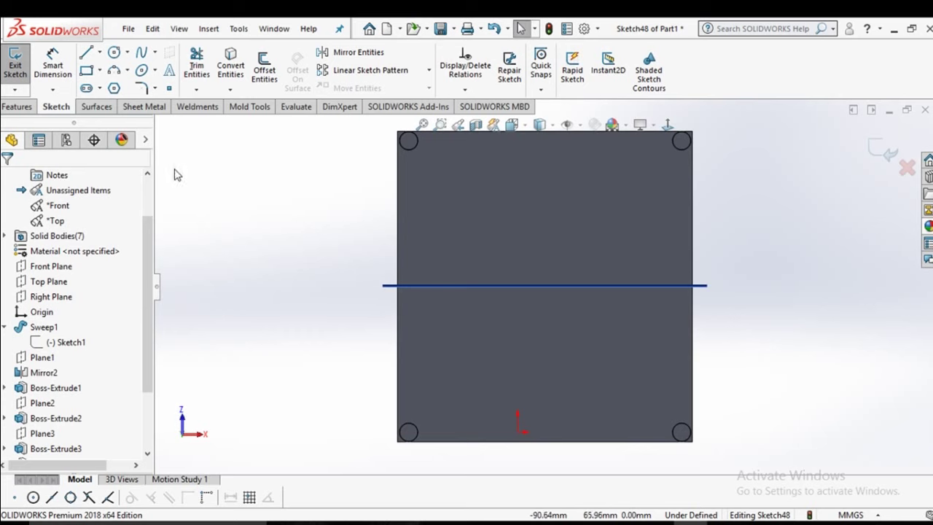
- Draw a circle snapped to the centre of the top-left corner leg
{"action": "left_click", "coordinate": [113, 53]}
{"action": "scroll", "coordinate": [422, 154], "scroll_direction": "down", "scroll_amount": 3}
{"action": "scroll", "coordinate": [421, 153], "scroll_direction": "down", "scroll_amount": 1}
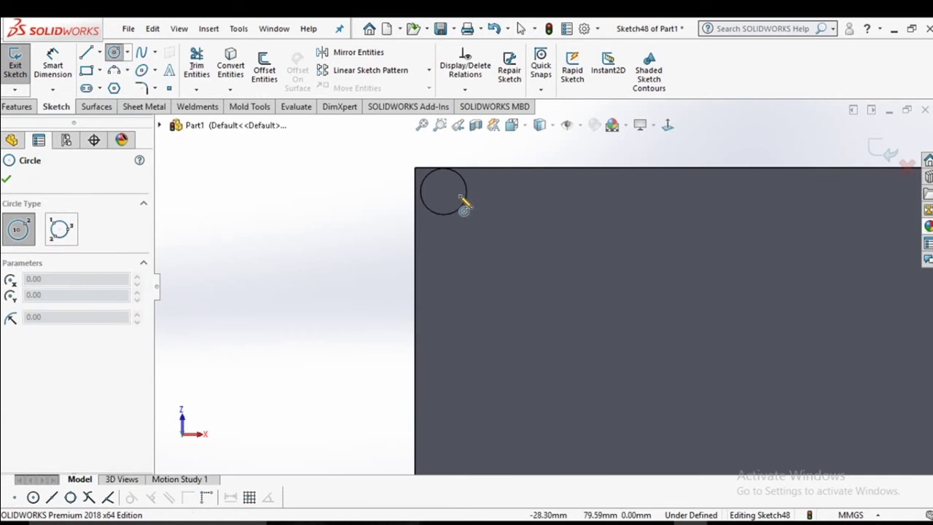
{"action": "left_click", "coordinate": [545, 78]}
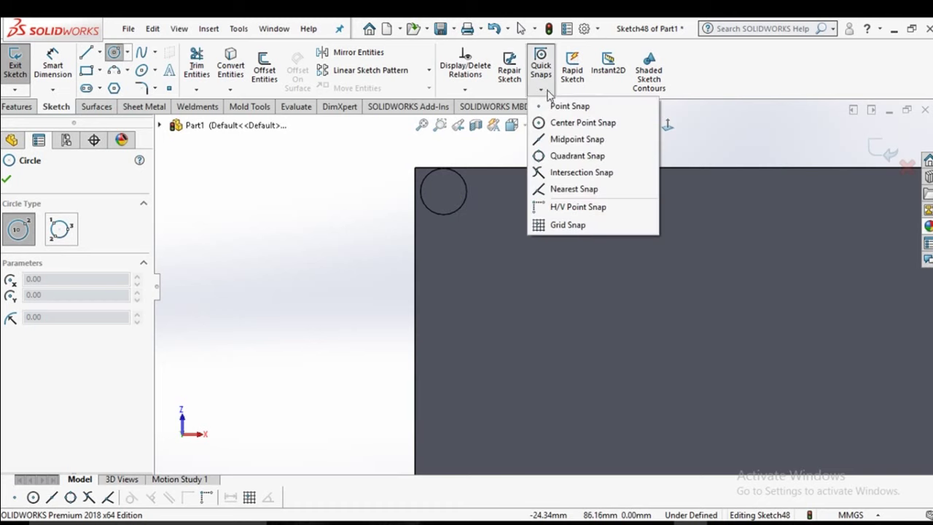
{"action": "left_click", "coordinate": [552, 124]}
{"action": "left_click", "coordinate": [444, 192]}
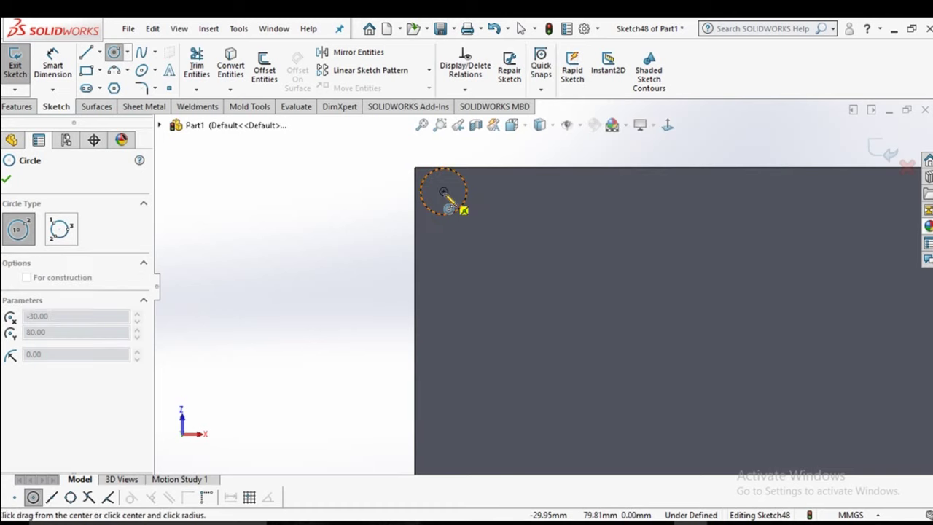
{"action": "left_click", "coordinate": [475, 205]}
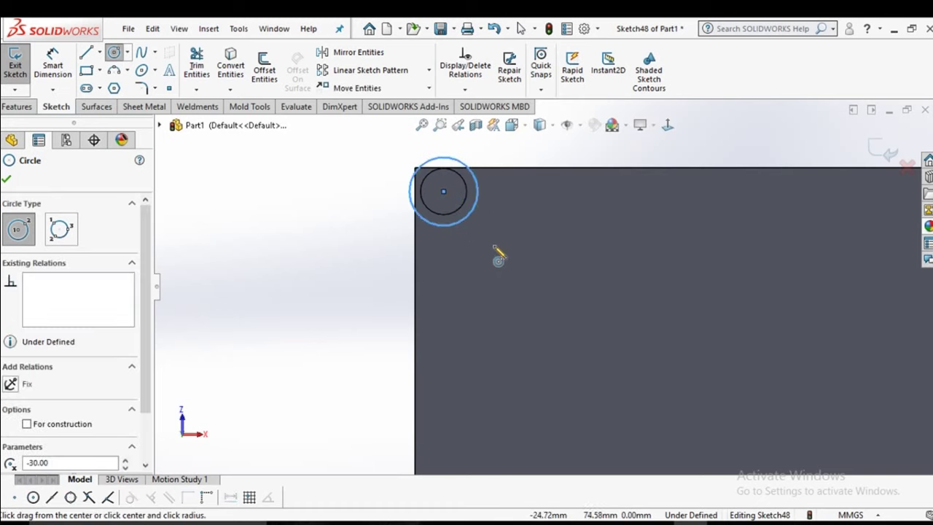
{"action": "right_click_drag", "start_coordinate": [500, 255], "coordinate": [496, 177]}
- Dimension the corner circle's diameter to 5.5 mm
{"action": "left_click", "coordinate": [478, 183]}
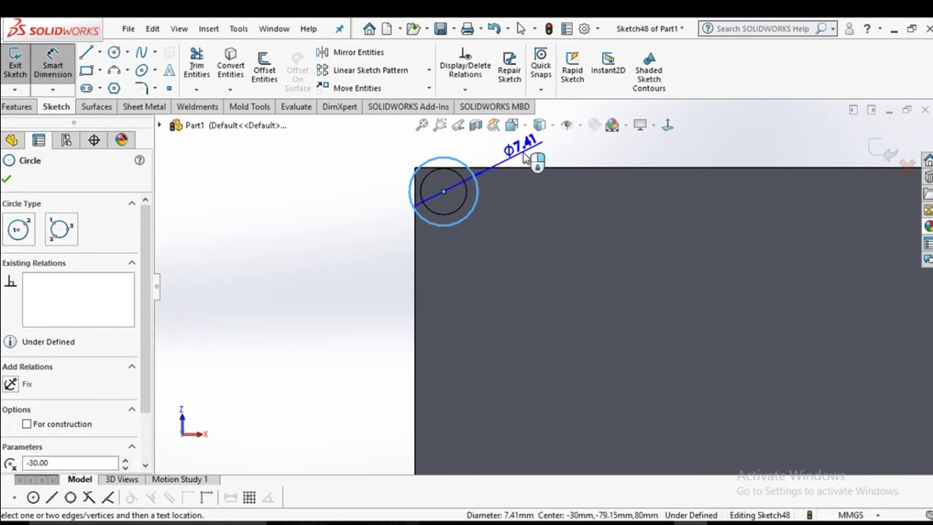
{"action": "left_click", "coordinate": [521, 159]}
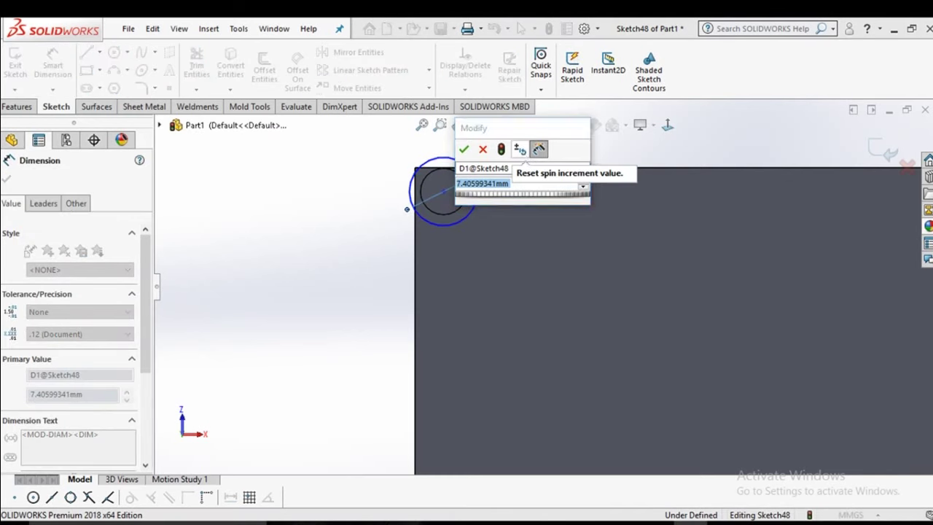
{"action": "type", "text": "4"}
{"action": "key", "text": "Return"}
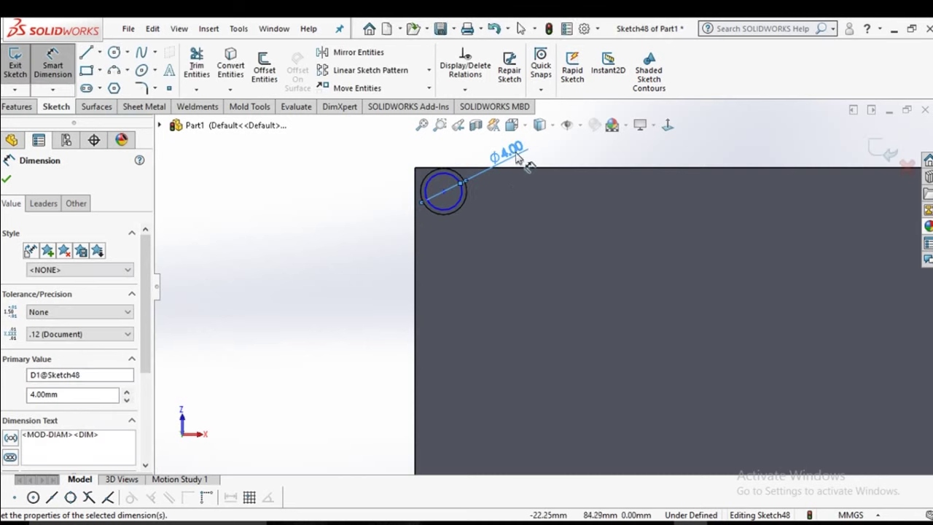
{"action": "double_click", "coordinate": [517, 158]}
{"action": "type", "text": "5"}
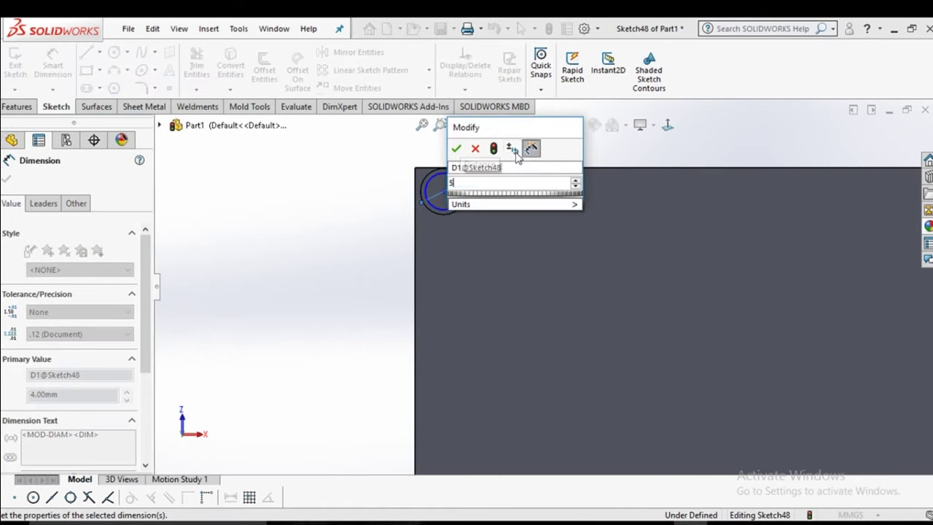
{"action": "key", "text": "BackSpace"}
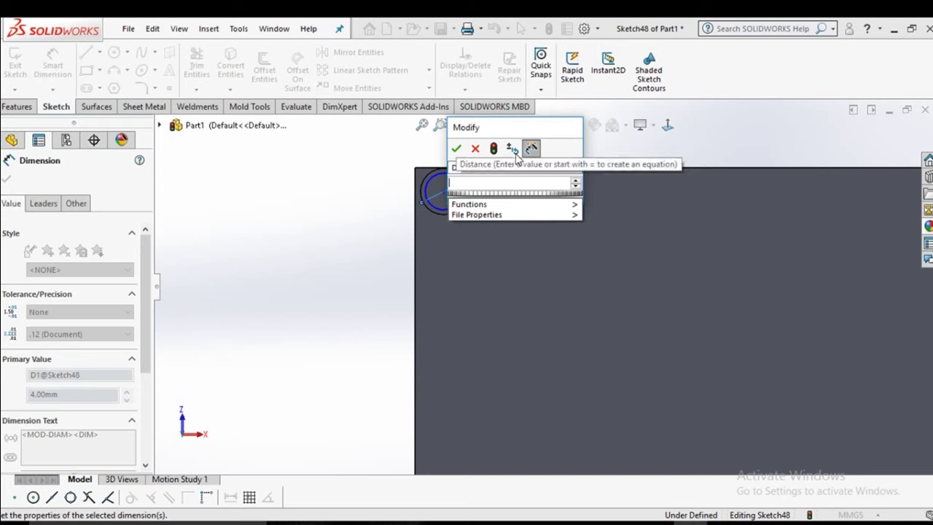
{"action": "type", "text": "5.5"}
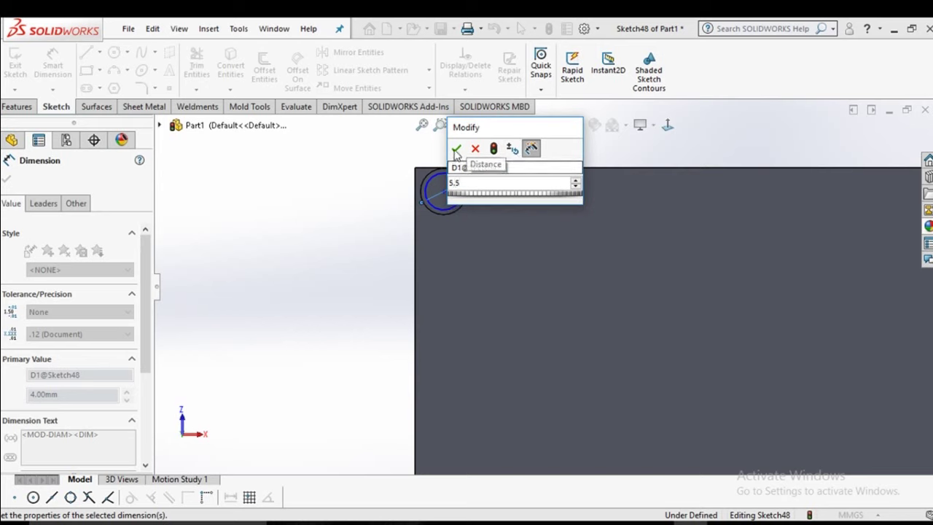
{"action": "left_click", "coordinate": [455, 151]}
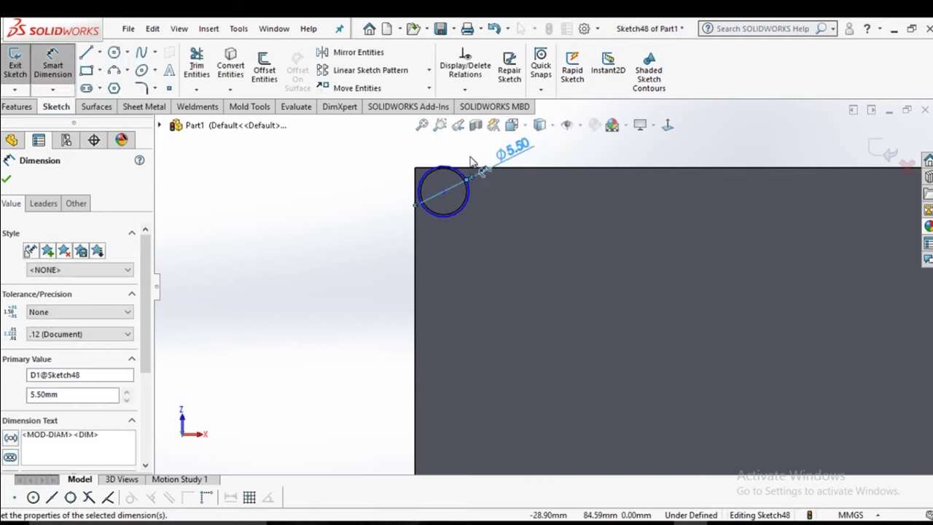
{"action": "scroll", "coordinate": [604, 237], "scroll_direction": "up", "scroll_amount": 1}
{"action": "scroll", "coordinate": [620, 241], "scroll_direction": "up", "scroll_amount": 1}
{"action": "scroll", "coordinate": [778, 260], "scroll_direction": "up", "scroll_amount": 1}
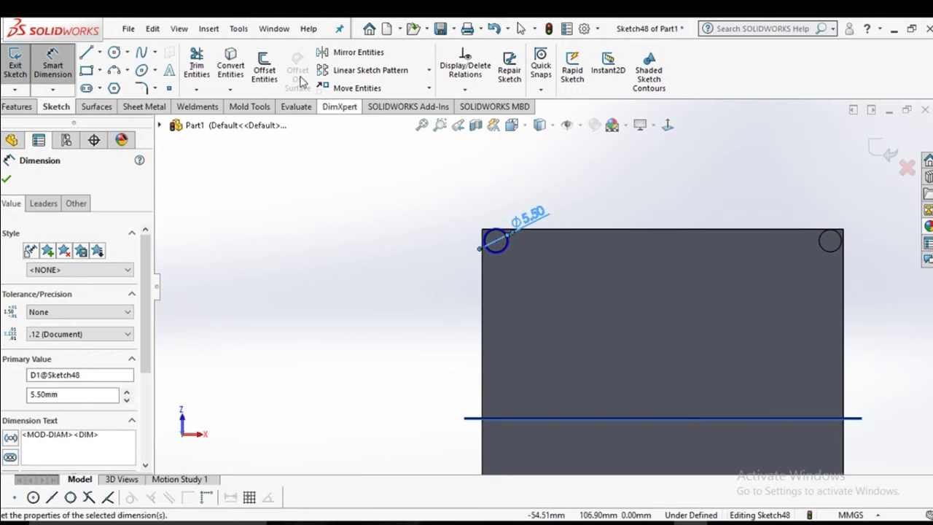
- Draw a centre-snapped circle at the rectangle's top-right corner
{"action": "left_click", "coordinate": [114, 52]}
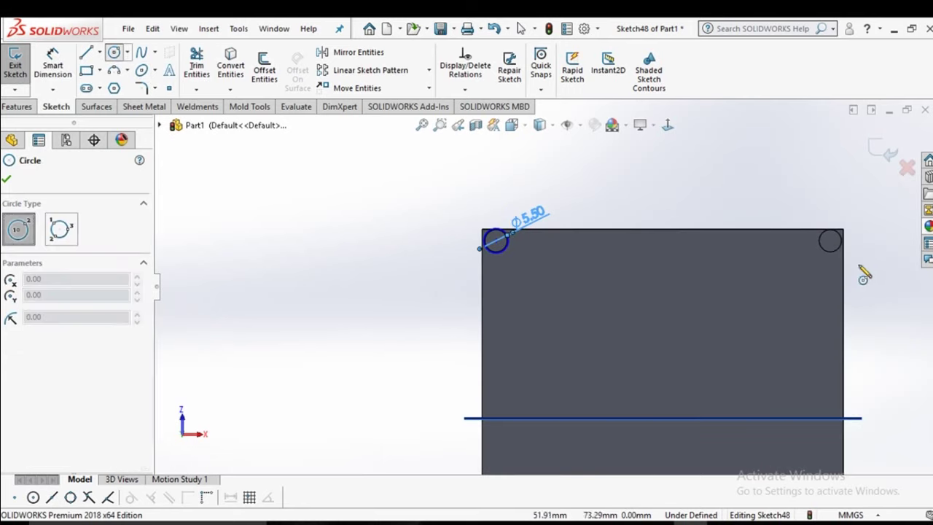
{"action": "scroll", "coordinate": [730, 245], "scroll_direction": "down", "scroll_amount": 2}
{"action": "left_click", "coordinate": [541, 87]}
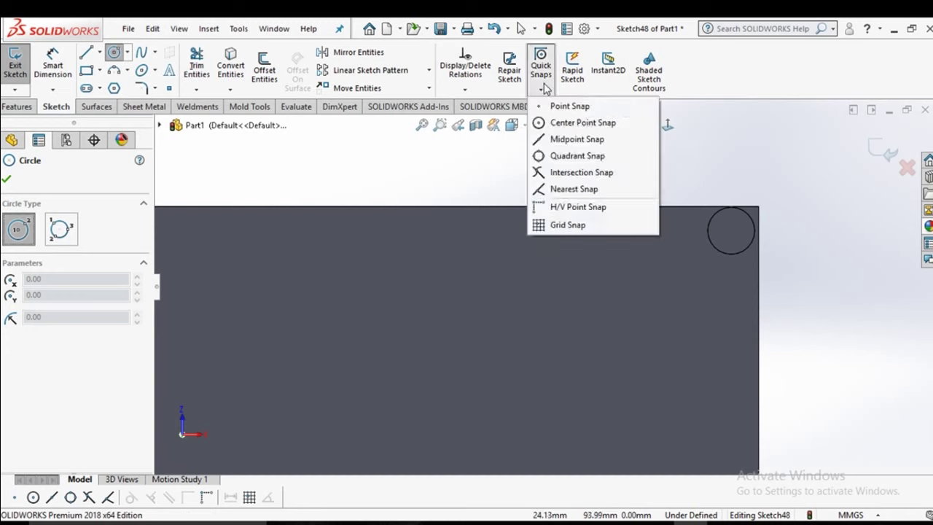
{"action": "left_click", "coordinate": [543, 88]}
{"action": "left_click", "coordinate": [545, 87]}
{"action": "left_click", "coordinate": [560, 126]}
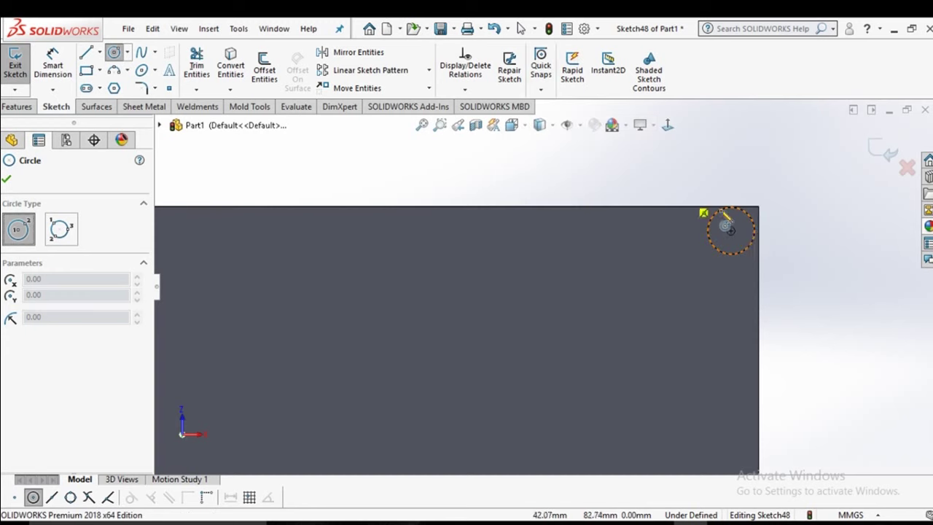
{"action": "left_click", "coordinate": [732, 232]}
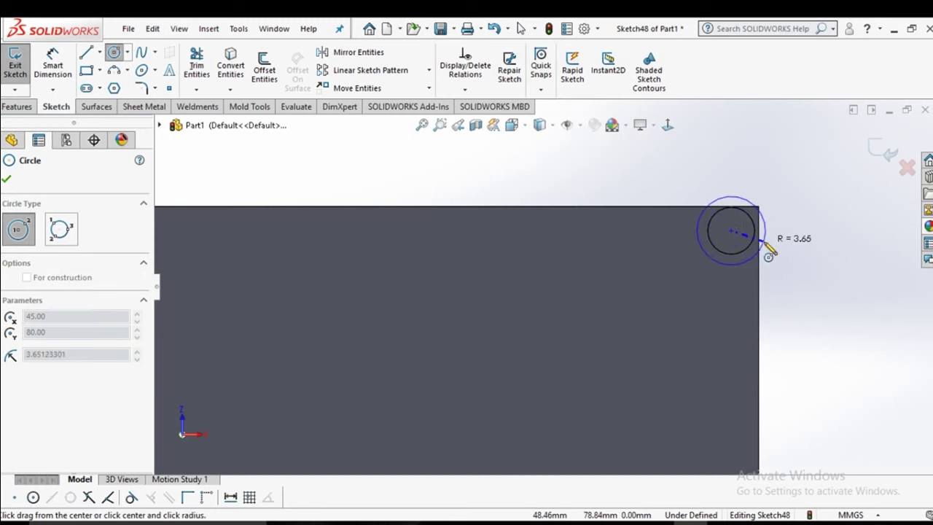
{"action": "left_click", "coordinate": [760, 245]}
{"action": "scroll", "coordinate": [747, 260], "scroll_direction": "up", "scroll_amount": 2}
{"action": "scroll", "coordinate": [635, 258], "scroll_direction": "up", "scroll_amount": 1}
{"action": "scroll", "coordinate": [610, 292], "scroll_direction": "up", "scroll_amount": 1}
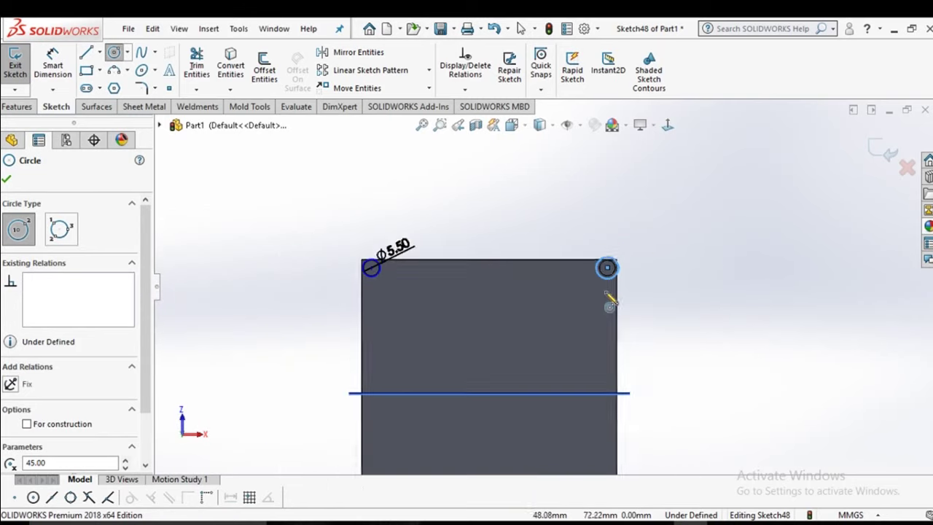
{"action": "scroll", "coordinate": [606, 448], "scroll_direction": "up", "scroll_amount": 1}
{"action": "scroll", "coordinate": [548, 436], "scroll_direction": "down", "scroll_amount": 4}
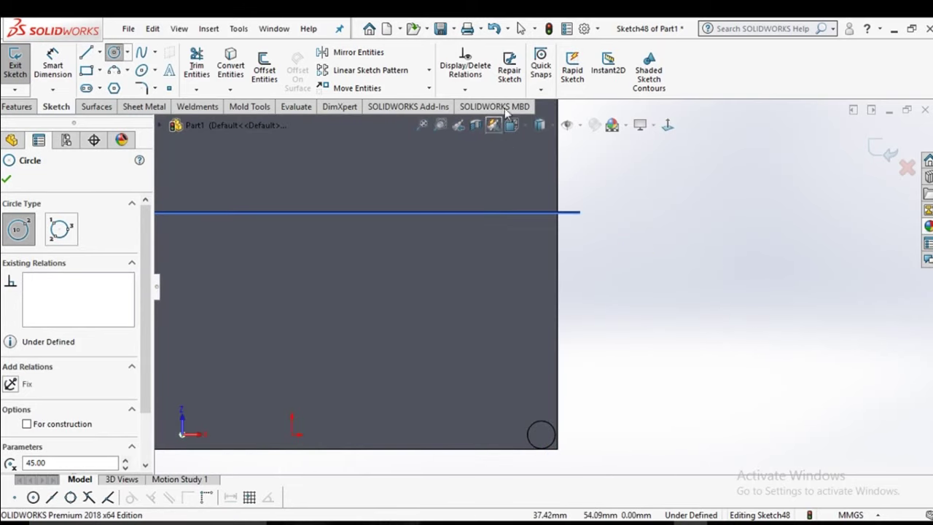
- Add a centre-snapped circle at the bottom-right corner
{"action": "left_click", "coordinate": [541, 66]}
{"action": "left_click", "coordinate": [540, 66]}
{"action": "left_click", "coordinate": [540, 69]}
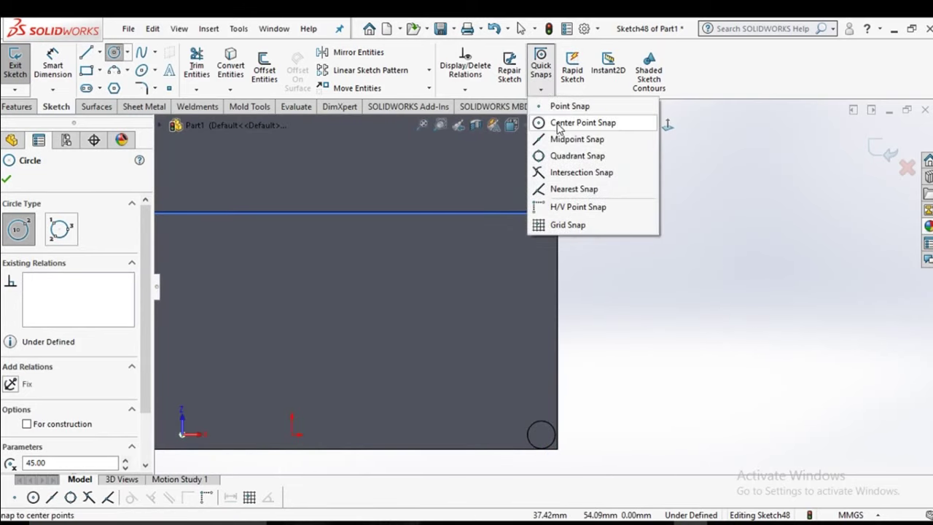
{"action": "left_click", "coordinate": [560, 125]}
{"action": "left_click", "coordinate": [542, 436]}
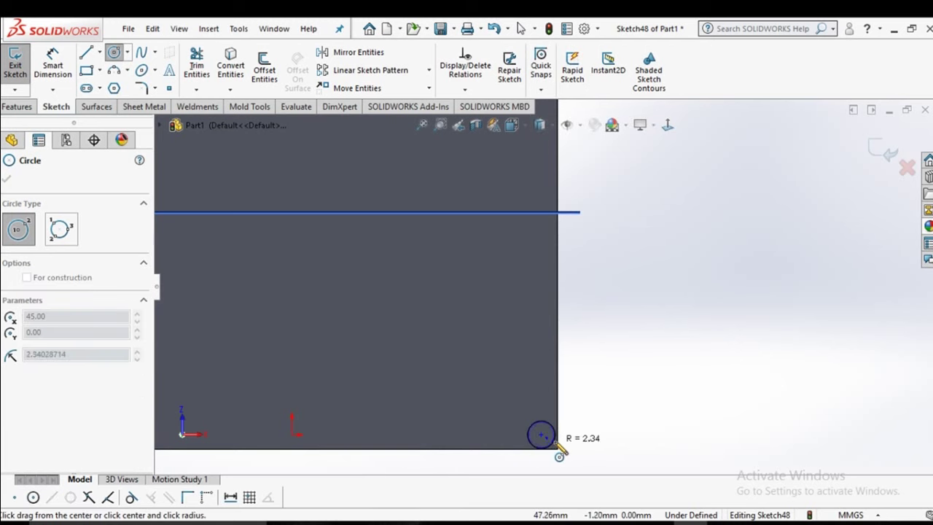
{"action": "left_click", "coordinate": [552, 446]}
- Draw the last centre-snapped circle at the bottom-left corner and exit the Circle tool
{"action": "left_click", "coordinate": [548, 67]}
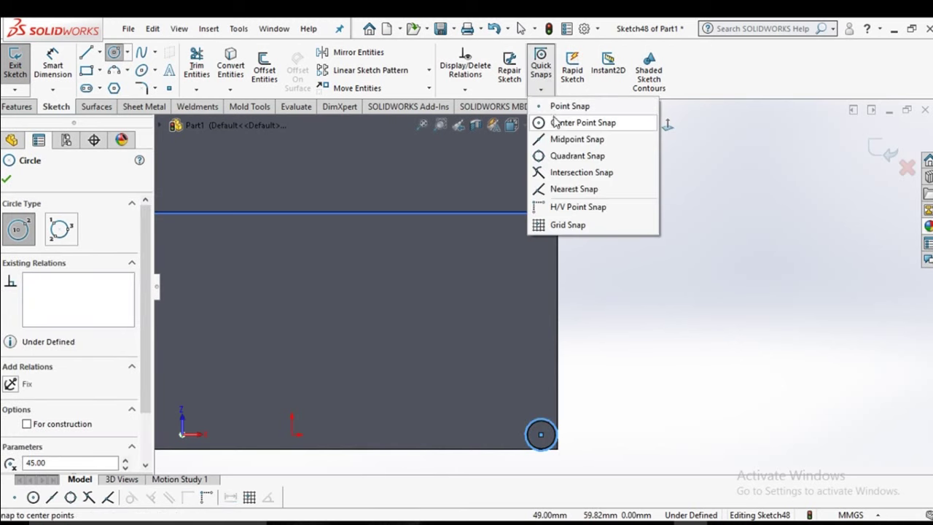
{"action": "left_click", "coordinate": [562, 121]}
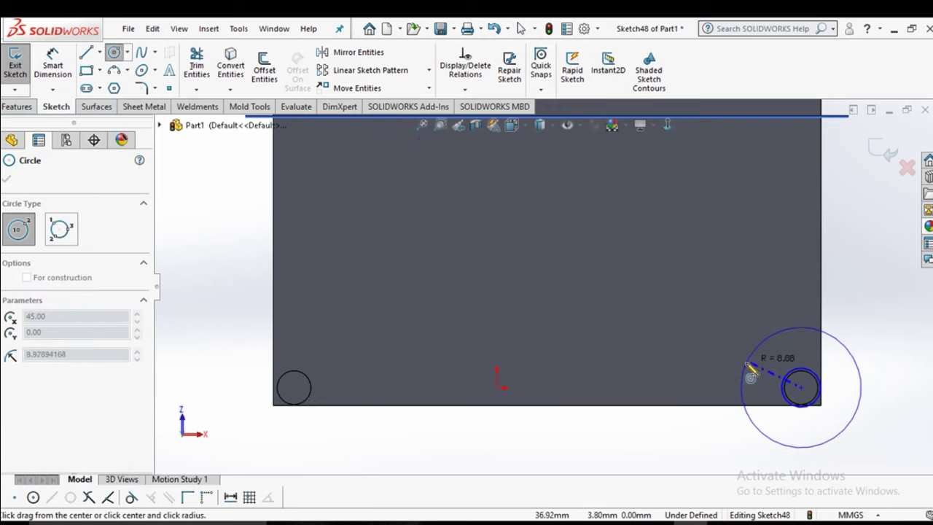
{"action": "key", "text": "Escape"}
{"action": "left_click", "coordinate": [543, 87]}
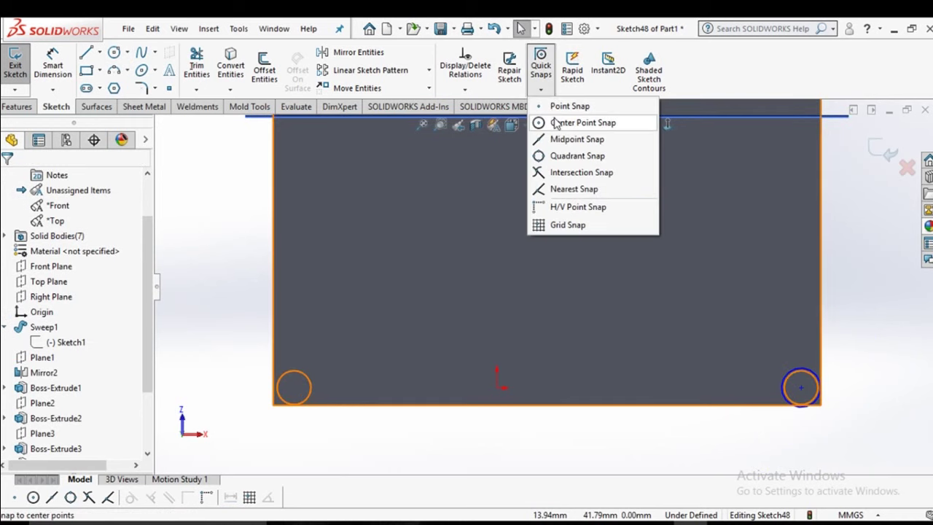
{"action": "left_click", "coordinate": [576, 123]}
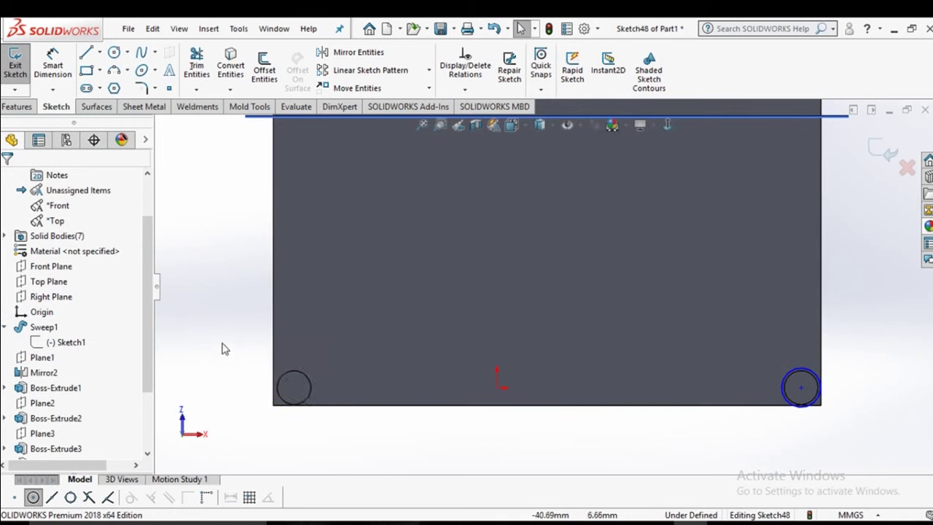
{"action": "left_click", "coordinate": [540, 66]}
{"action": "left_click", "coordinate": [138, 259]}
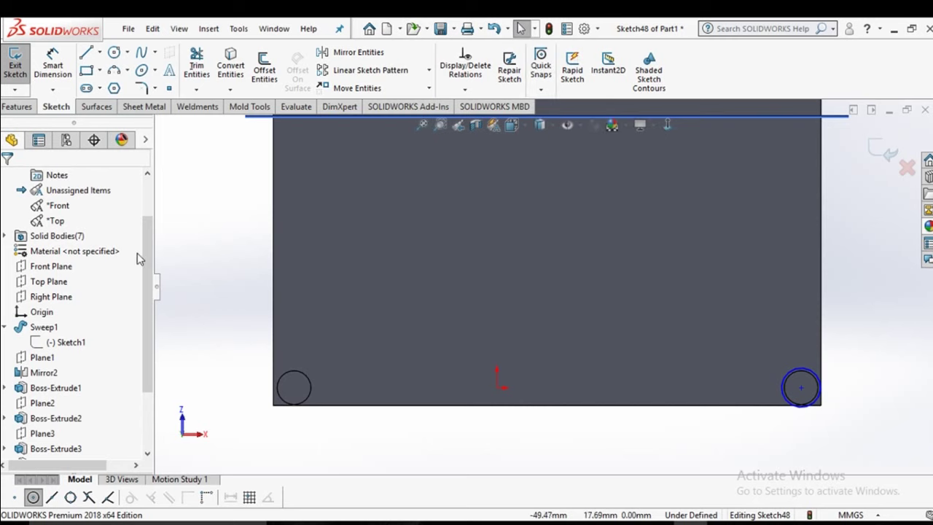
{"action": "left_click", "coordinate": [115, 53]}
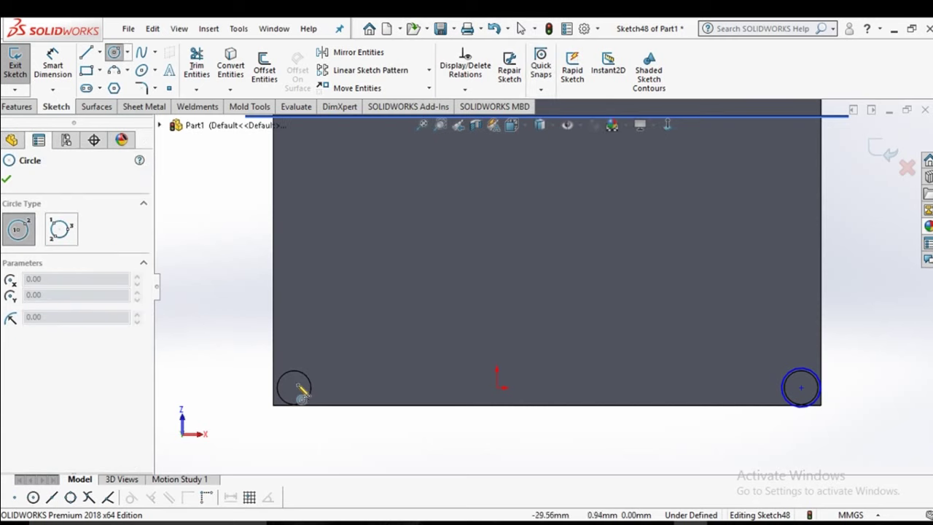
{"action": "left_click", "coordinate": [540, 62]}
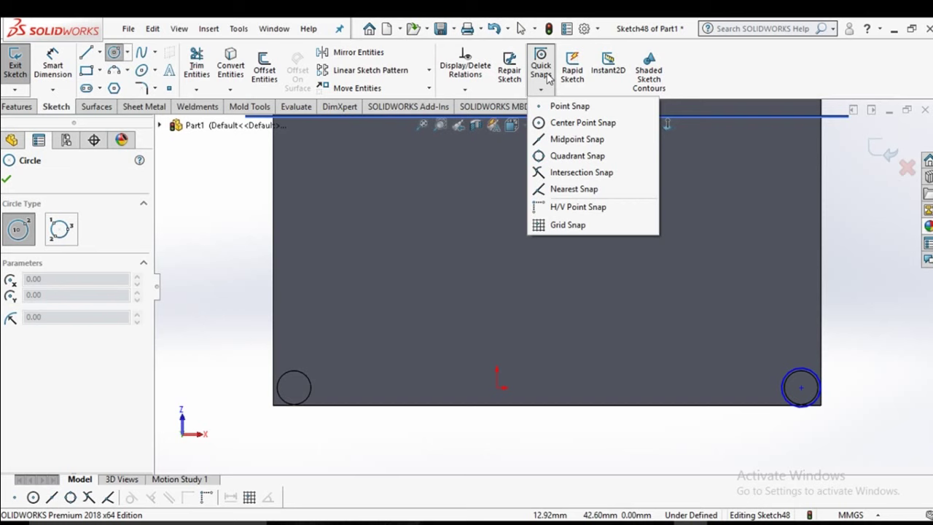
{"action": "left_click", "coordinate": [560, 123]}
{"action": "left_click", "coordinate": [294, 388]}
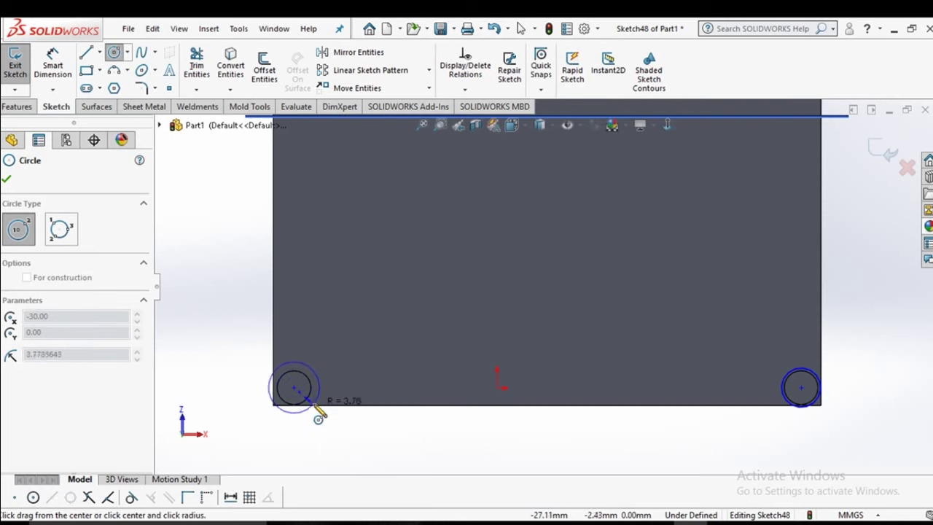
{"action": "left_click", "coordinate": [320, 411]}
{"action": "right_click", "coordinate": [321, 411]}
{"action": "left_click", "coordinate": [341, 404]}
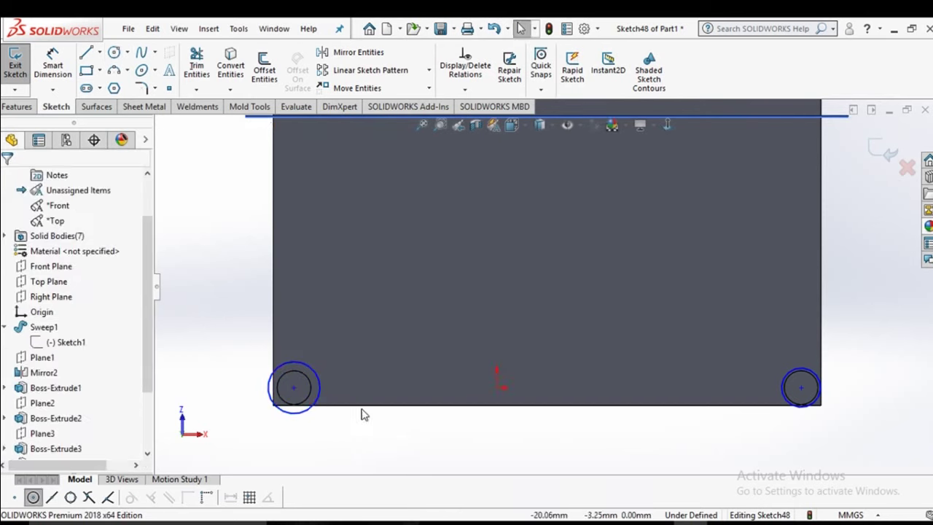
- Drag the stray circle onto the rack's top-right corner
{"action": "key", "text": "f"}
{"action": "scroll", "coordinate": [485, 226], "scroll_direction": "down", "scroll_amount": 3}
{"action": "scroll", "coordinate": [552, 187], "scroll_direction": "down", "scroll_amount": 2}
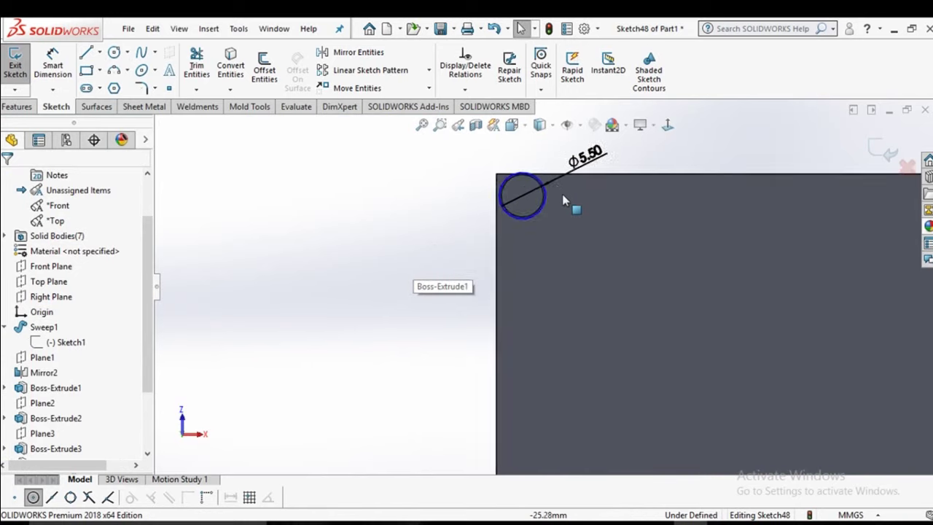
{"action": "scroll", "coordinate": [562, 201], "scroll_direction": "down", "scroll_amount": 2}
{"action": "scroll", "coordinate": [560, 241], "scroll_direction": "up", "scroll_amount": 3}
{"action": "left_click_drag", "start_coordinate": [525, 220], "coordinate": [741, 277]}
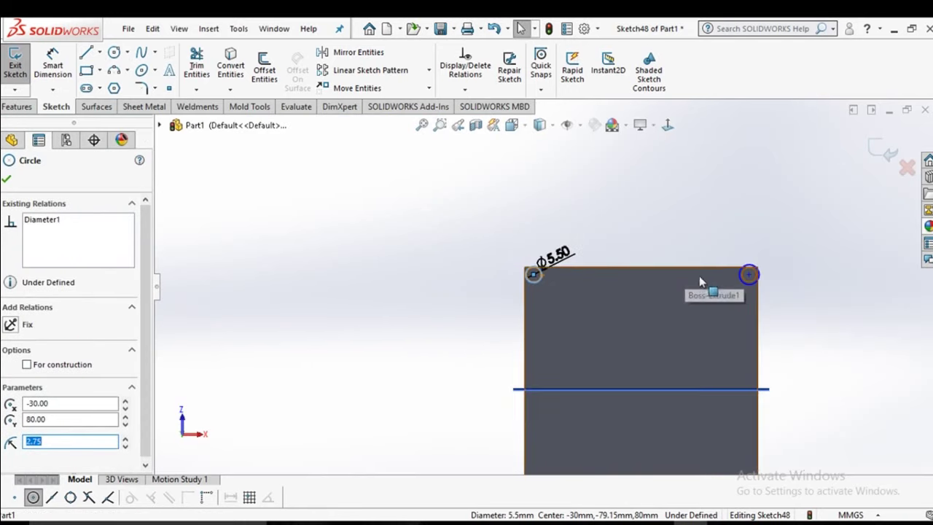
{"action": "scroll", "coordinate": [735, 285], "scroll_direction": "down", "scroll_amount": 2}
{"action": "scroll", "coordinate": [735, 284], "scroll_direction": "down", "scroll_amount": 3}
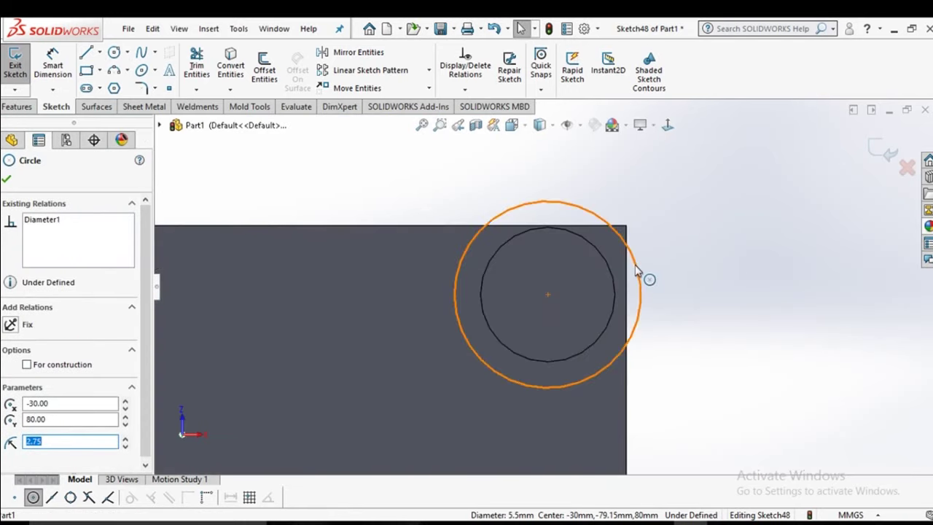
- Select the top-right and two other corner circles, then clear the selection
{"action": "left_click", "coordinate": [648, 279]}
{"action": "scroll", "coordinate": [596, 350], "scroll_direction": "up", "scroll_amount": 3}
{"action": "scroll", "coordinate": [576, 365], "scroll_direction": "up", "scroll_amount": 3}
{"action": "scroll", "coordinate": [518, 364], "scroll_direction": "down", "scroll_amount": 2}
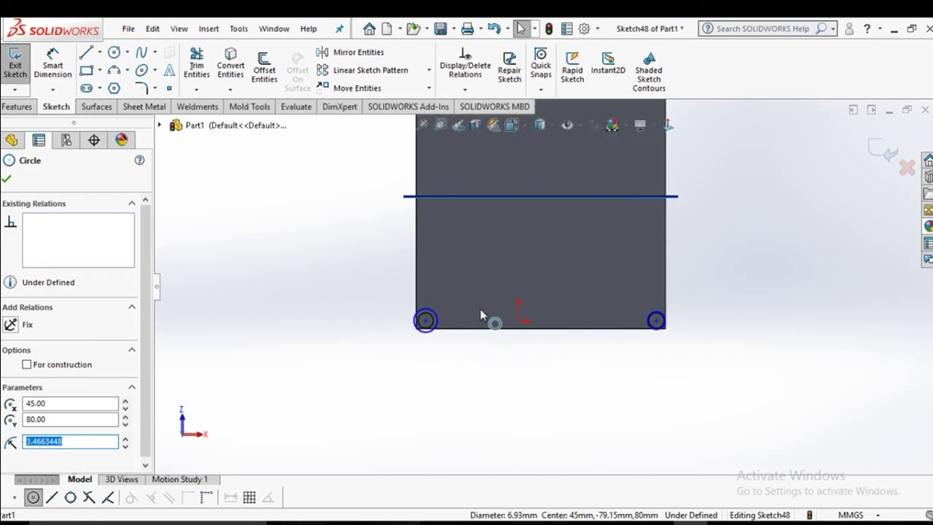
{"action": "scroll", "coordinate": [467, 321], "scroll_direction": "down", "scroll_amount": 3}
{"action": "left_click", "coordinate": [385, 327], "text": "ctrl"}
{"action": "scroll", "coordinate": [452, 319], "scroll_direction": "up", "scroll_amount": 3}
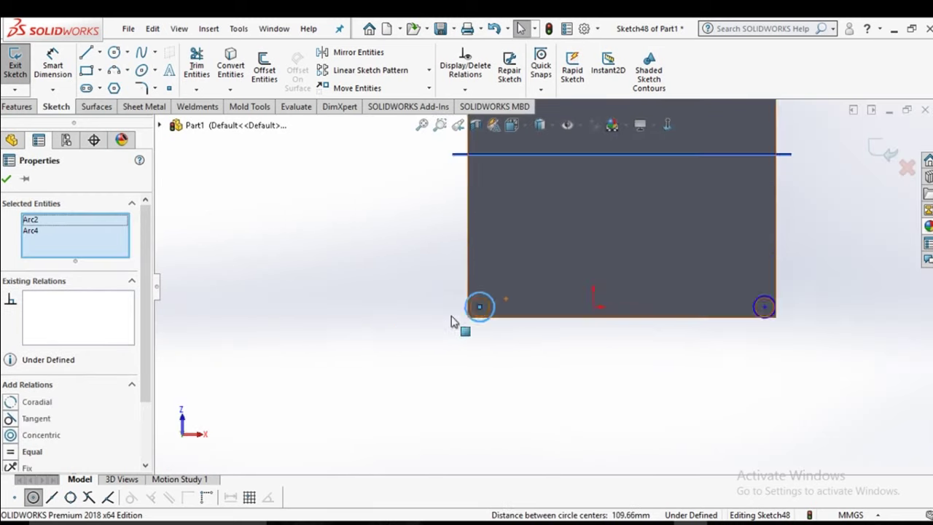
{"action": "scroll", "coordinate": [711, 287], "scroll_direction": "down", "scroll_amount": 3}
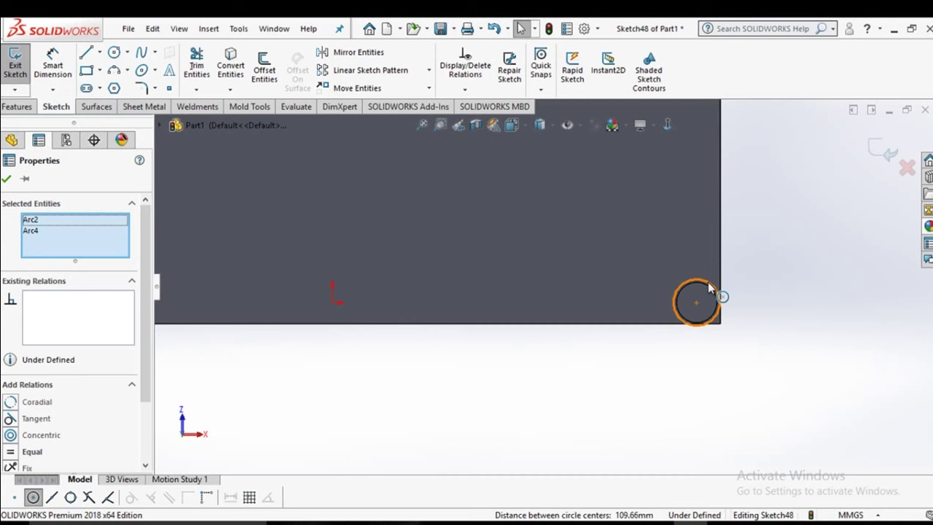
{"action": "left_click", "coordinate": [708, 282], "text": "ctrl"}
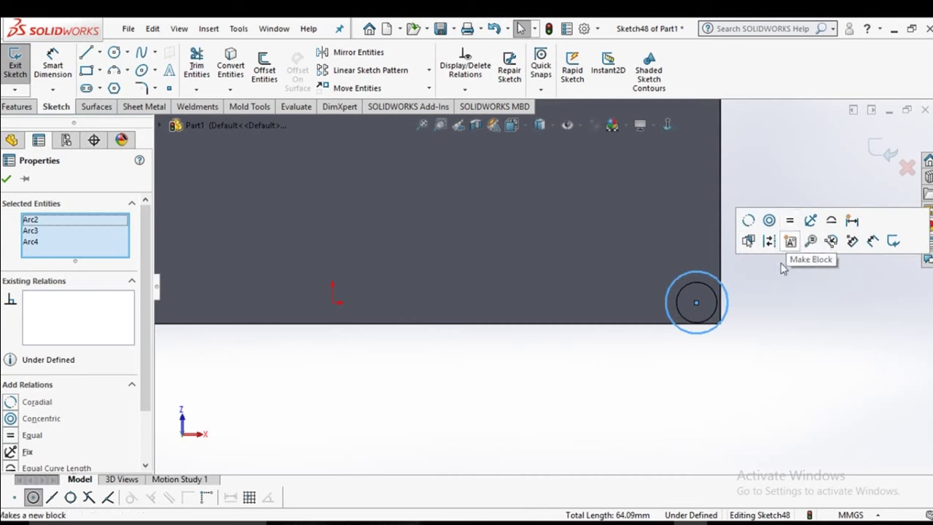
{"action": "scroll", "coordinate": [772, 321], "scroll_direction": "up", "scroll_amount": 3}
{"action": "scroll", "coordinate": [662, 262], "scroll_direction": "up", "scroll_amount": 3}
{"action": "scroll", "coordinate": [539, 200], "scroll_direction": "down", "scroll_amount": 2}
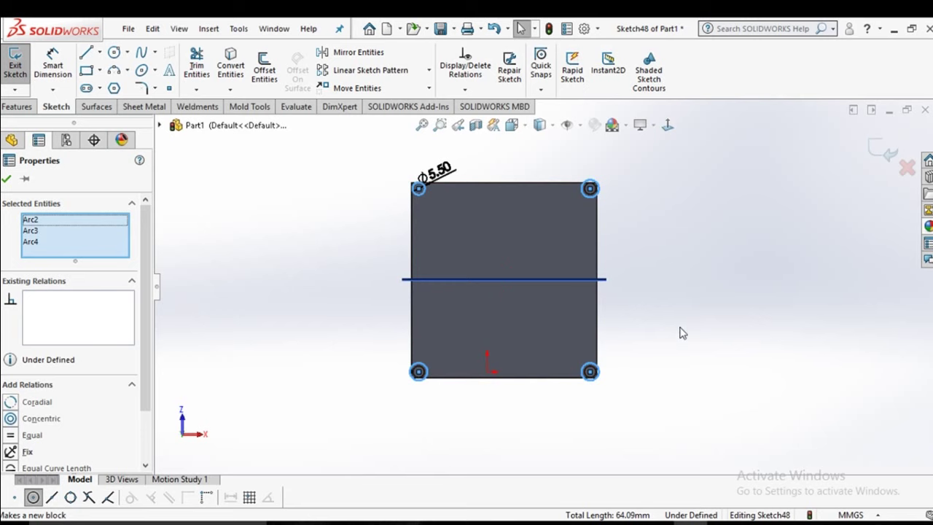
{"action": "scroll", "coordinate": [602, 208], "scroll_direction": "down", "scroll_amount": 2}
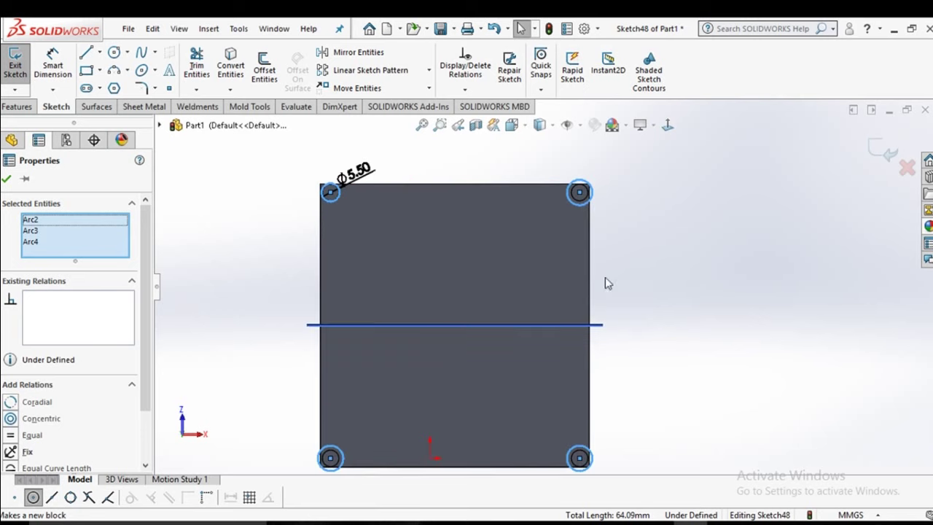
{"action": "scroll", "coordinate": [408, 201], "scroll_direction": "down", "scroll_amount": 3}
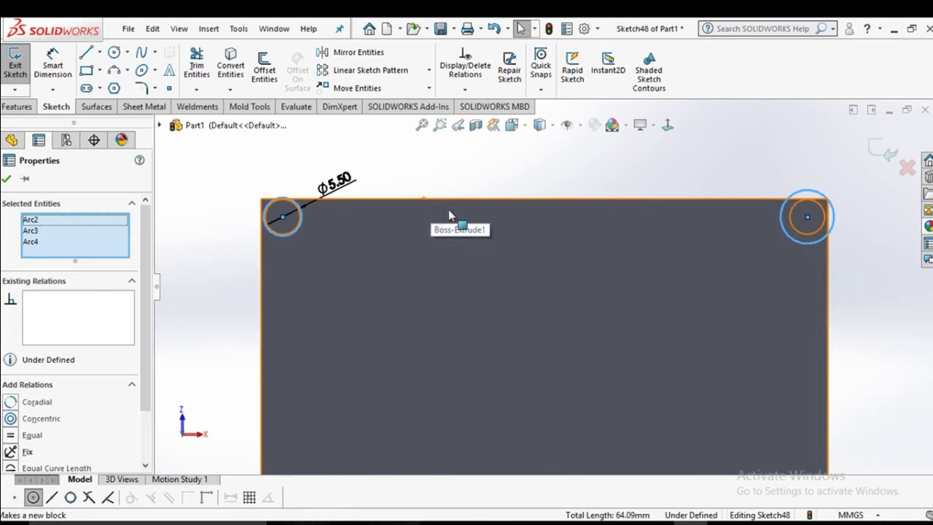
{"action": "left_click", "coordinate": [191, 185]}
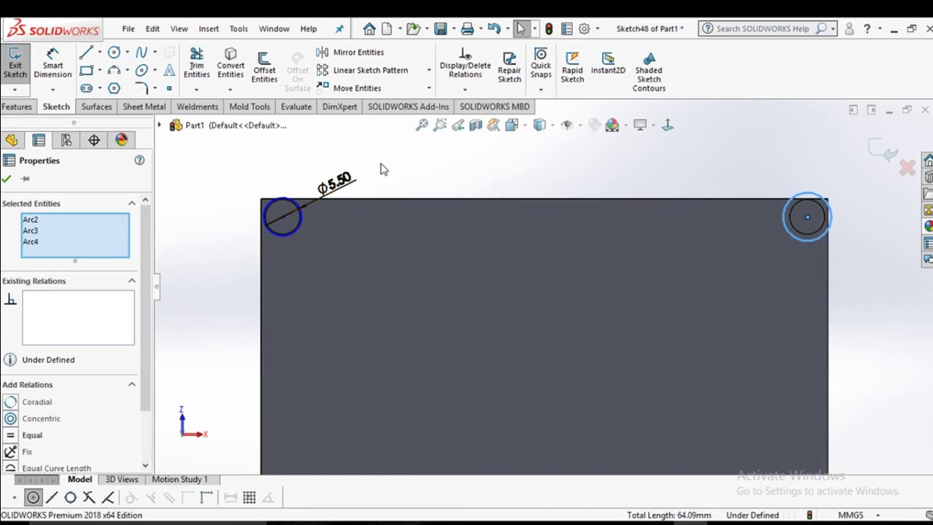
{"action": "left_click", "coordinate": [347, 210]}
- Try to make two corner circles equal, dismiss the rejection error, and exit Sketch48
{"action": "left_click", "coordinate": [300, 224]}
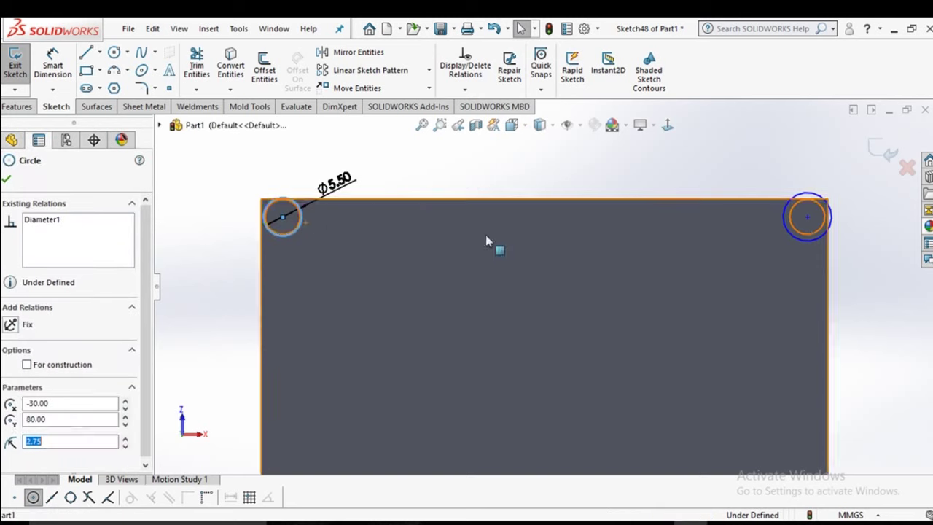
{"action": "left_click", "coordinate": [810, 242], "text": "ctrl"}
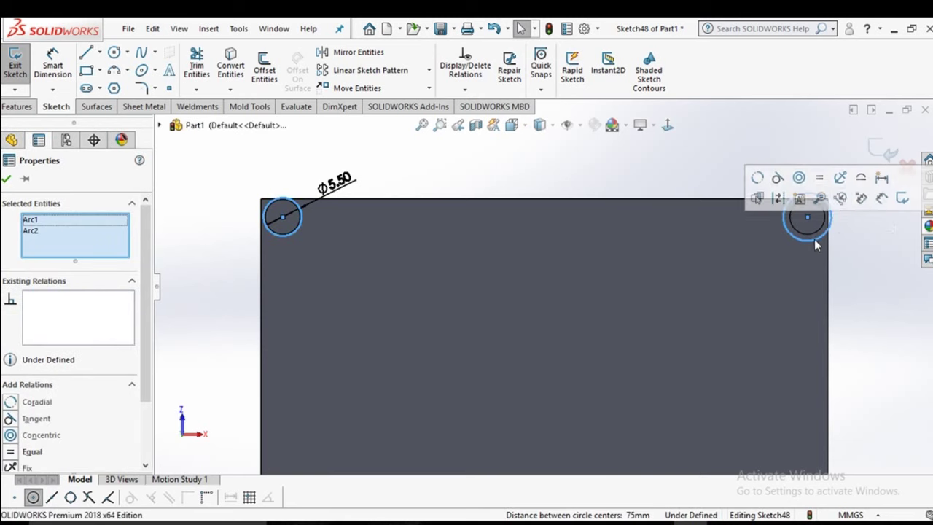
{"action": "left_click", "coordinate": [822, 182]}
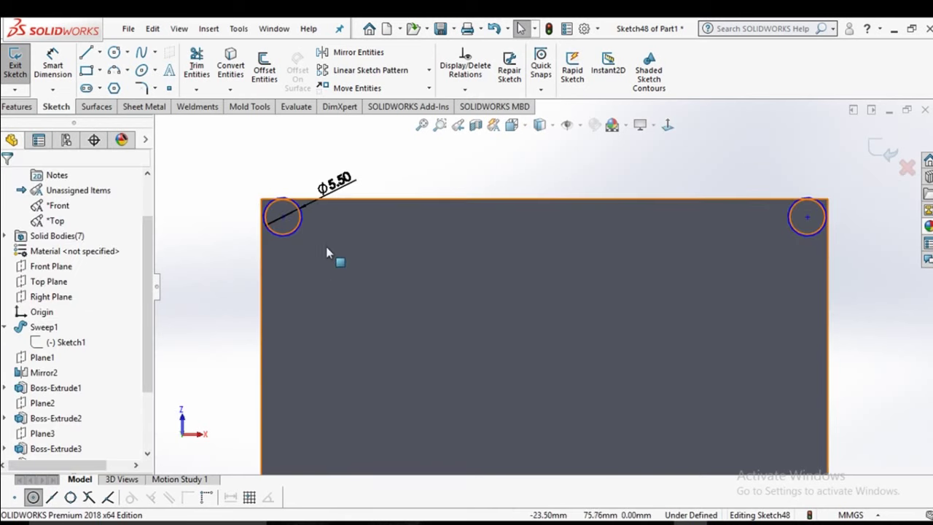
{"action": "left_click", "coordinate": [299, 227]}
{"action": "key", "text": "ctrl+8"}
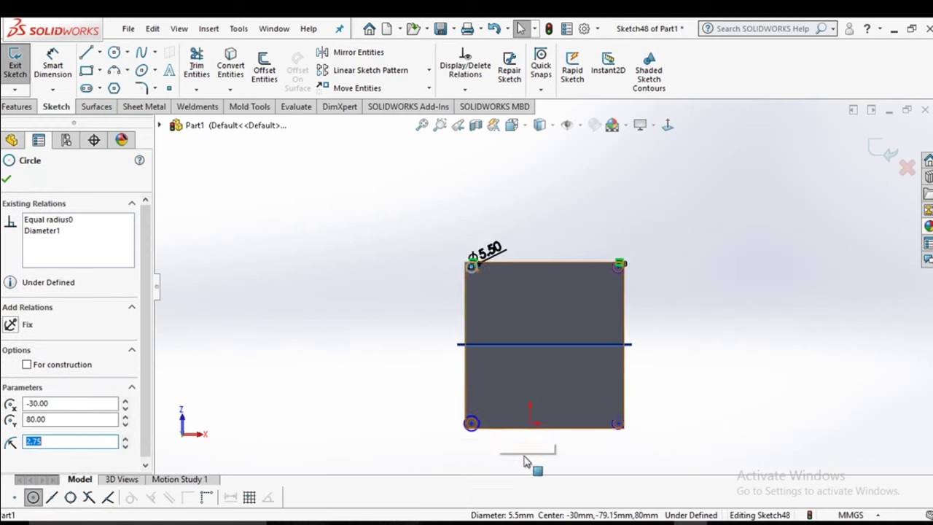
{"action": "left_click", "coordinate": [484, 339], "text": "ctrl"}
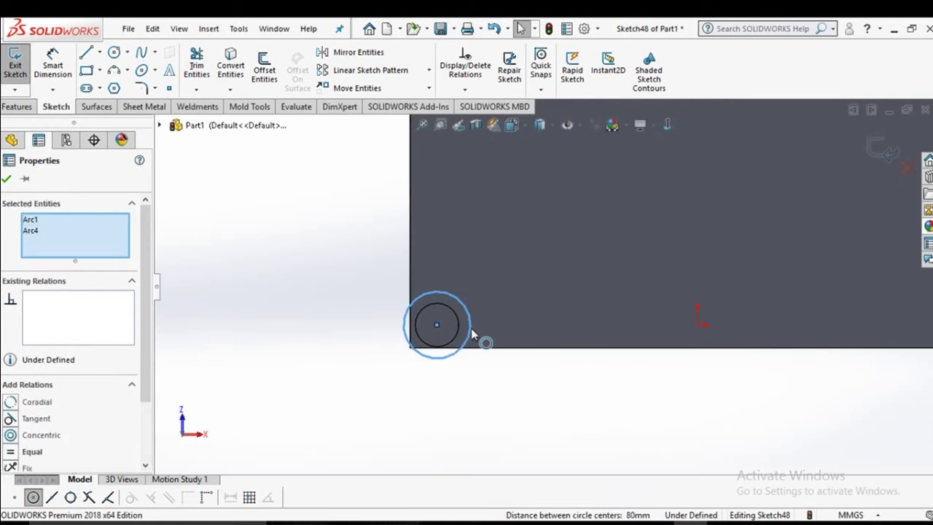
{"action": "left_click", "coordinate": [574, 266]}
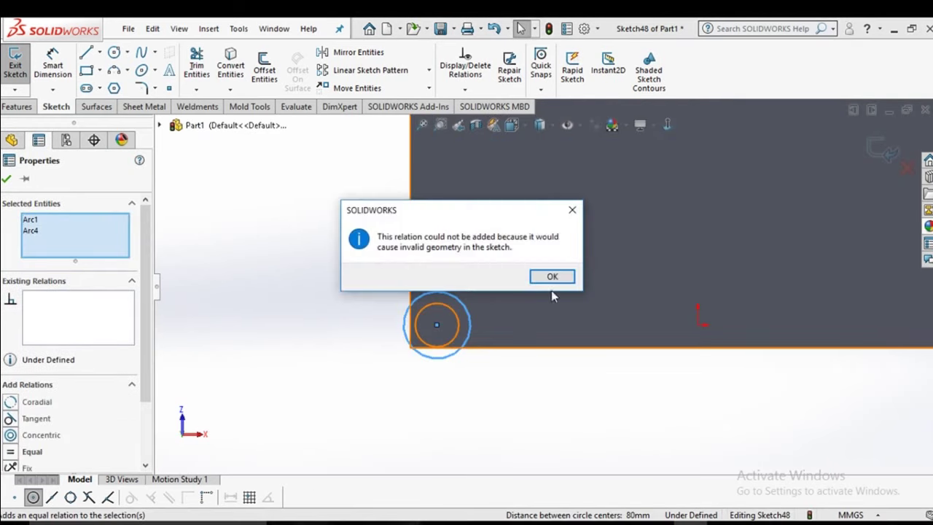
{"action": "left_click", "coordinate": [572, 211]}
{"action": "left_click", "coordinate": [489, 360]}
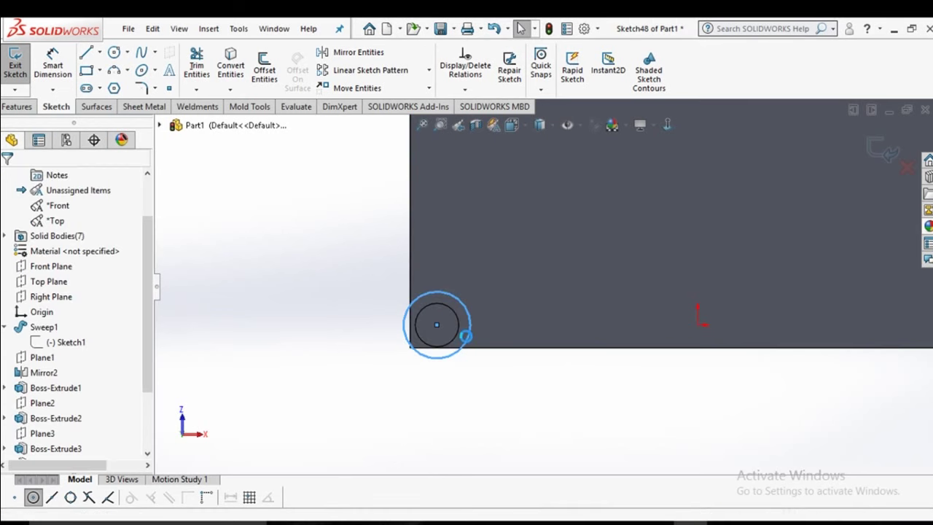
{"action": "key", "text": "ctrl+b"}
- Reopen Sketch48 for editing, viewed face-on
{"action": "left_click", "coordinate": [470, 344]}
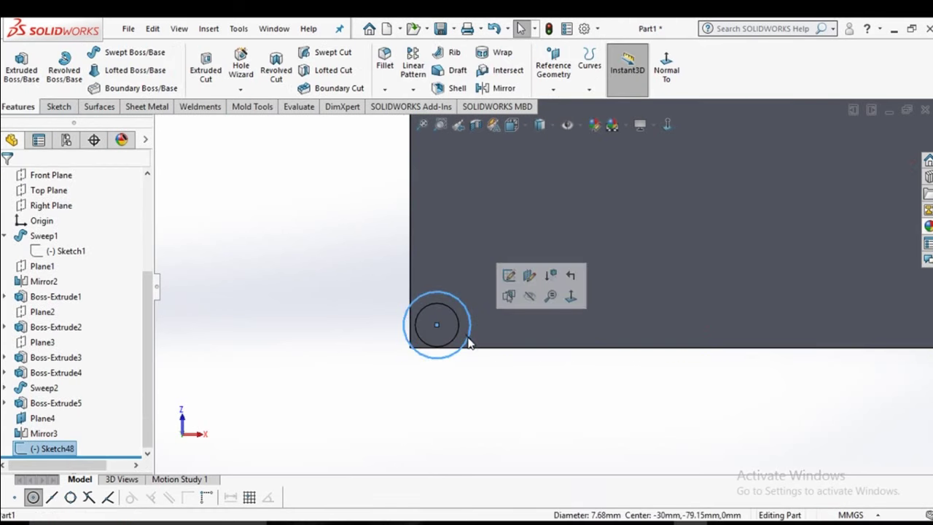
{"action": "left_click", "coordinate": [547, 296]}
{"action": "scroll", "coordinate": [568, 213], "scroll_direction": "down", "scroll_amount": 3}
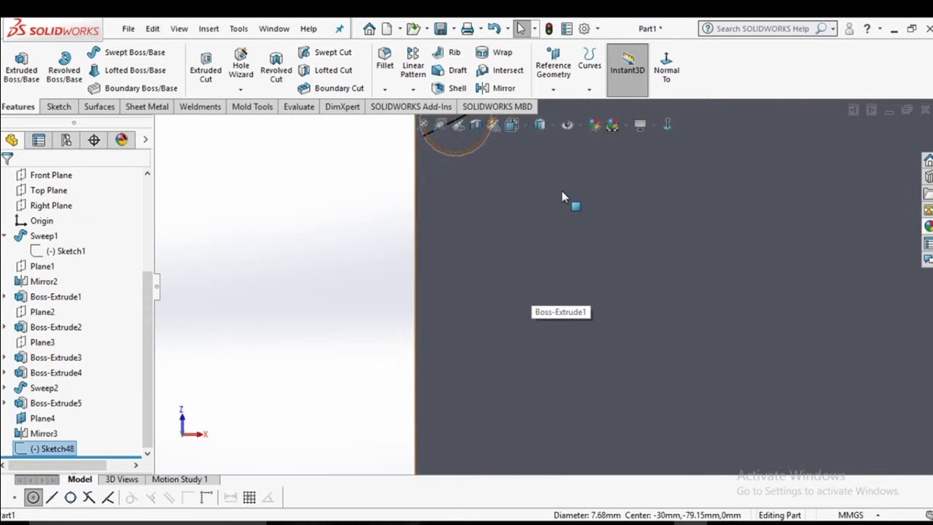
{"action": "scroll", "coordinate": [482, 181], "scroll_direction": "down", "scroll_amount": 2}
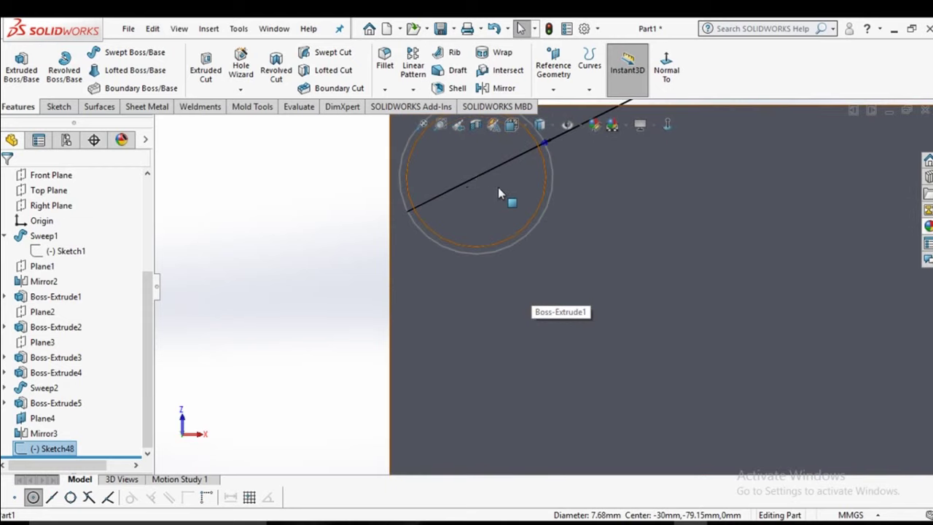
{"action": "left_click", "coordinate": [549, 227]}
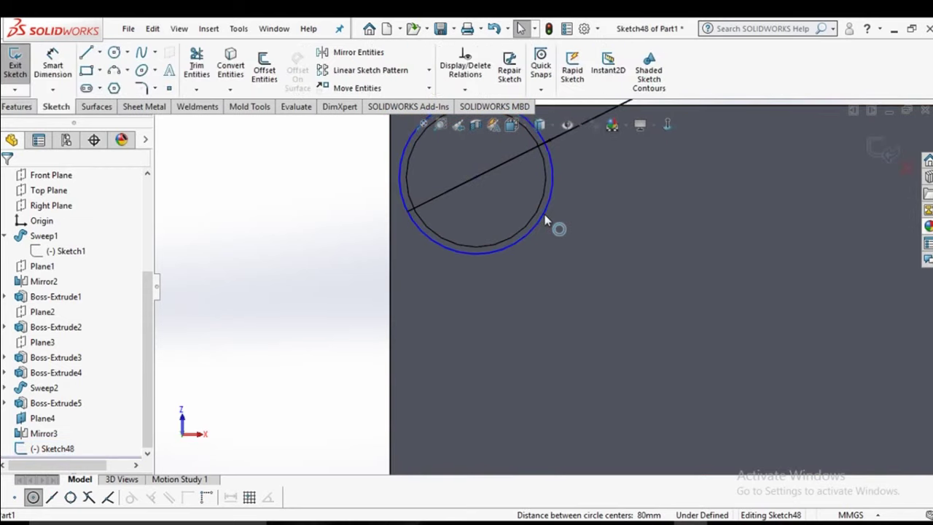
- Select the left circle pair, then the bottom pair, checking for an equal relation
{"action": "left_click", "coordinate": [481, 257]}
{"action": "scroll", "coordinate": [504, 296], "scroll_direction": "up", "scroll_amount": 3}
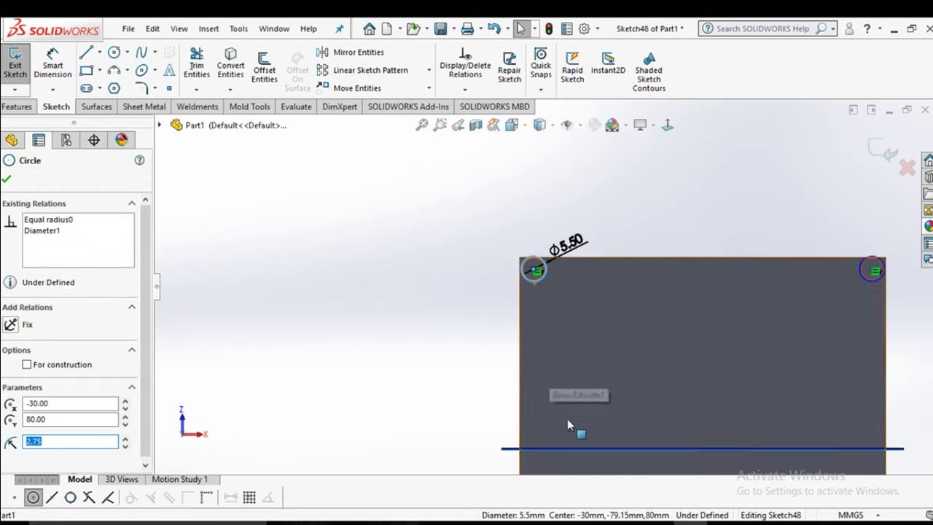
{"action": "scroll", "coordinate": [567, 418], "scroll_direction": "up", "scroll_amount": 2}
{"action": "scroll", "coordinate": [569, 444], "scroll_direction": "up", "scroll_amount": 1}
{"action": "scroll", "coordinate": [554, 425], "scroll_direction": "down", "scroll_amount": 3}
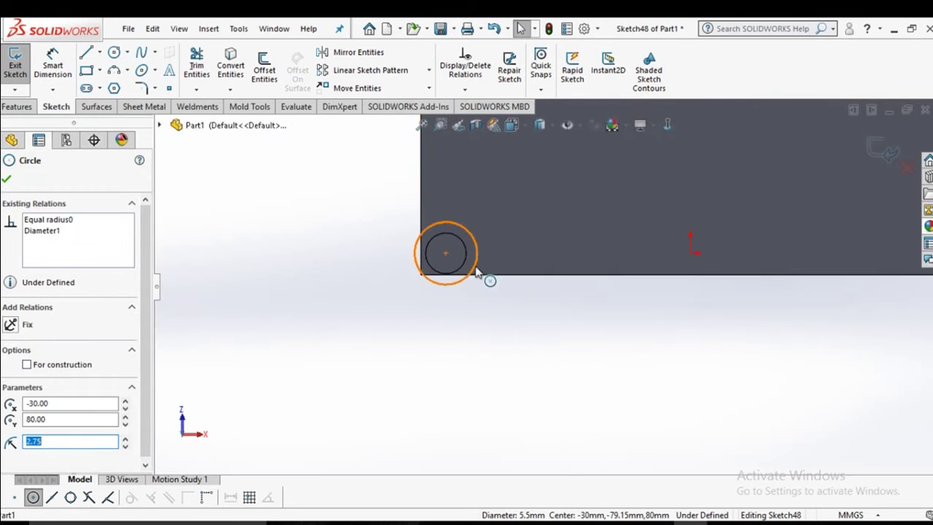
{"action": "left_click", "coordinate": [477, 272], "text": "ctrl"}
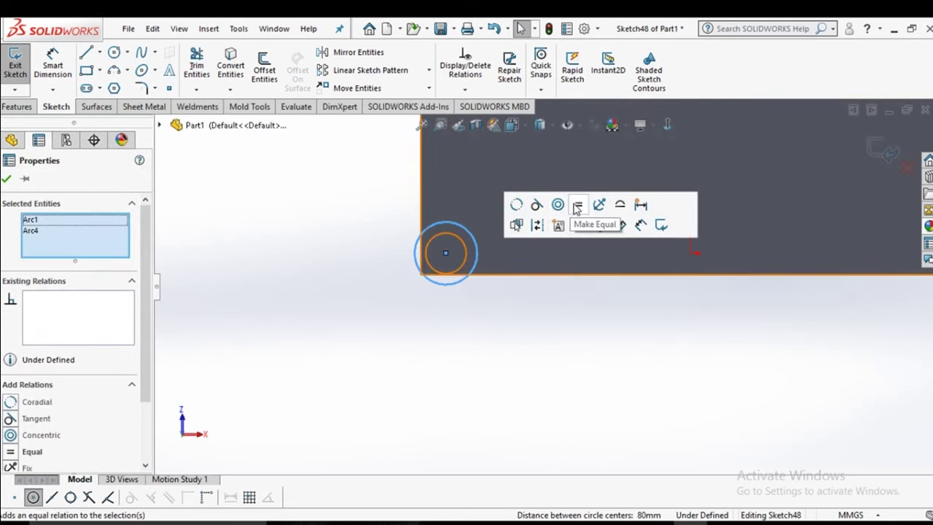
{"action": "left_click", "coordinate": [587, 350]}
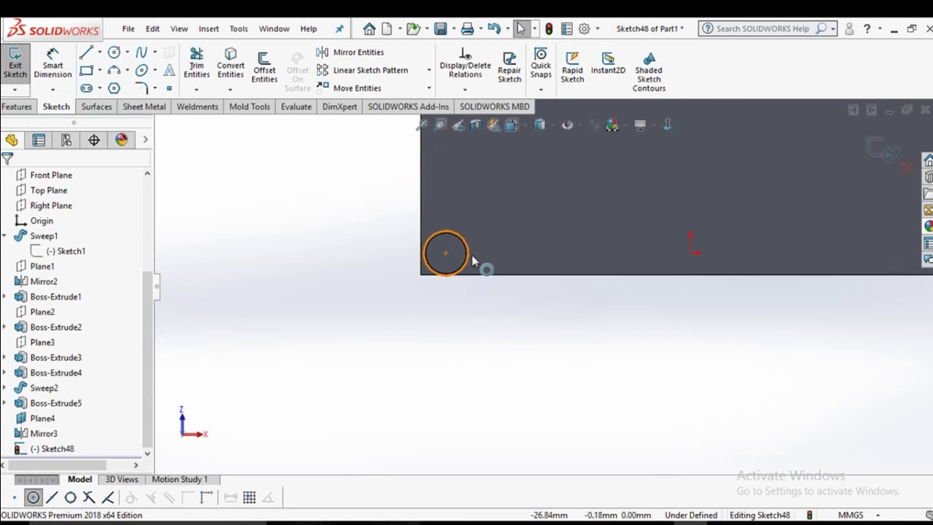
{"action": "left_click", "coordinate": [468, 256]}
{"action": "scroll", "coordinate": [445, 270], "scroll_direction": "up", "scroll_amount": 2}
{"action": "scroll", "coordinate": [754, 277], "scroll_direction": "down", "scroll_amount": 2}
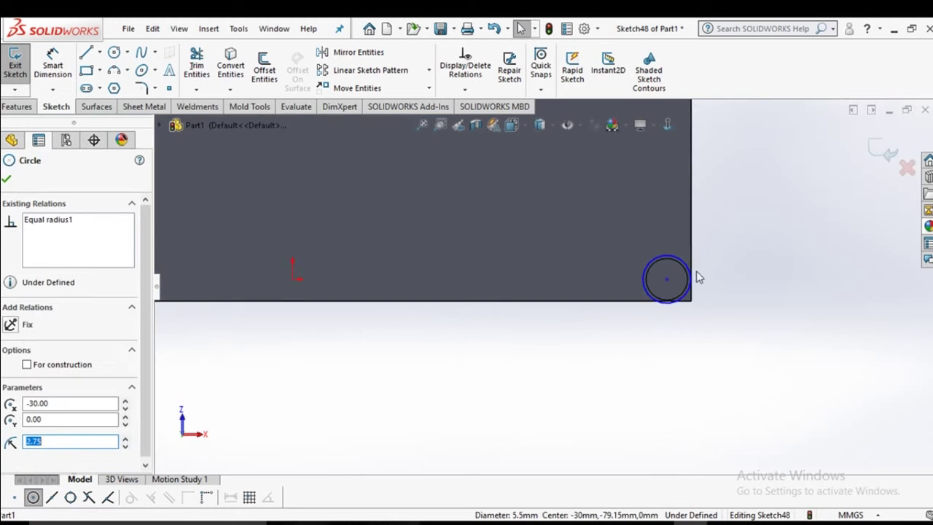
{"action": "left_click", "coordinate": [689, 276], "text": "ctrl"}
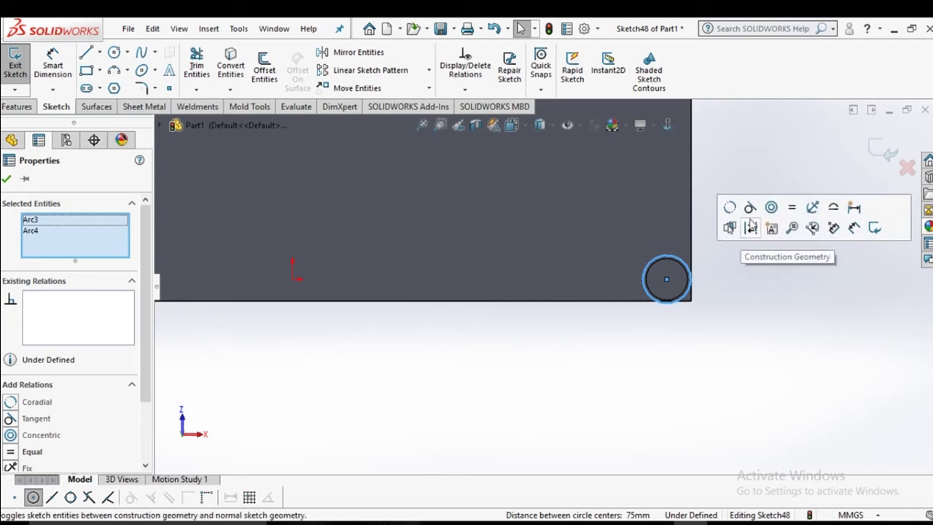
{"action": "left_click", "coordinate": [762, 314]}
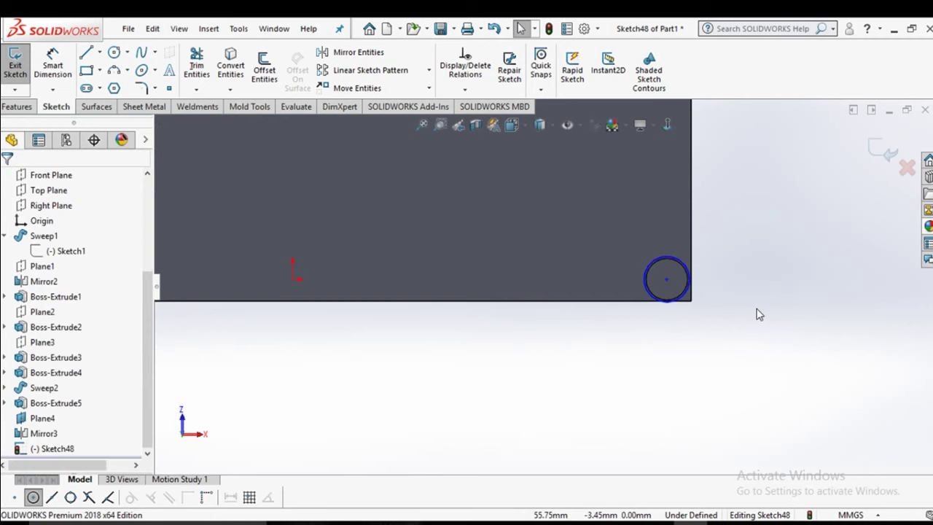
{"action": "left_click", "coordinate": [17, 107]}
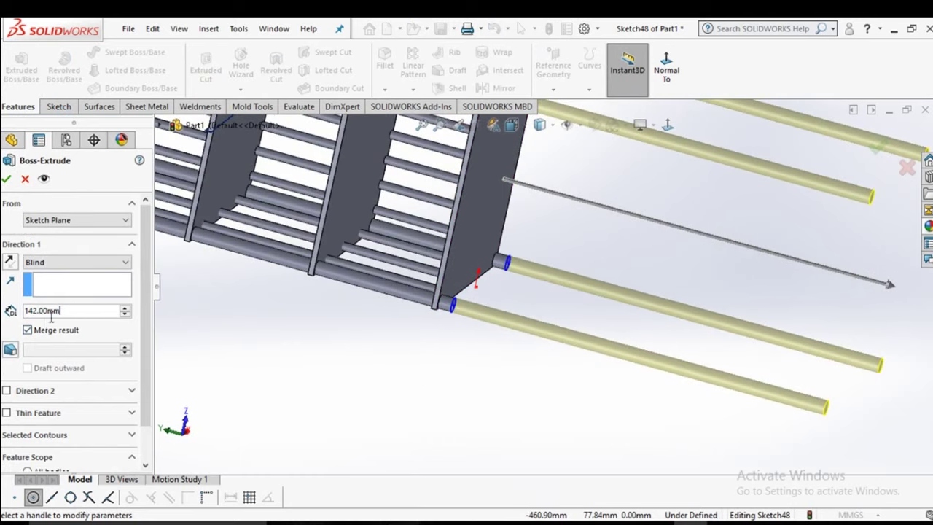
- Extrude the Sketch48 corner circles 2 mm, unmerged, as Boss-Extrude6
{"action": "left_click", "coordinate": [32, 334]}
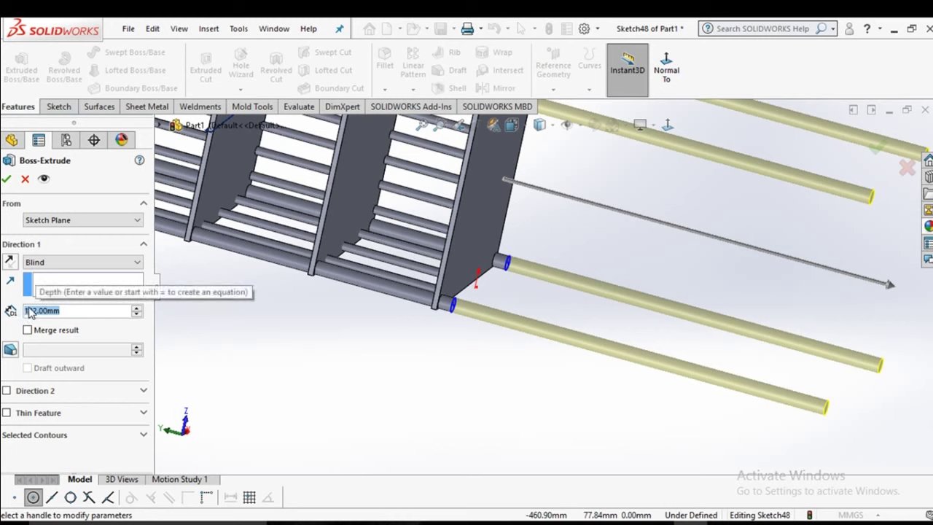
{"action": "type", "text": "1"}
{"action": "key", "text": "Return"}
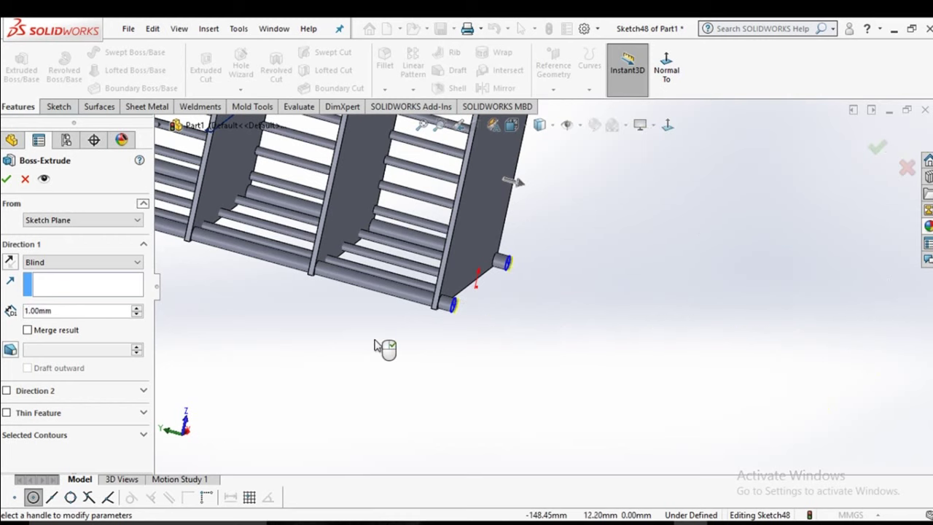
{"action": "scroll", "coordinate": [443, 299], "scroll_direction": "down", "scroll_amount": 2}
{"action": "scroll", "coordinate": [449, 303], "scroll_direction": "down", "scroll_amount": 2}
{"action": "scroll", "coordinate": [460, 306], "scroll_direction": "down", "scroll_amount": 2}
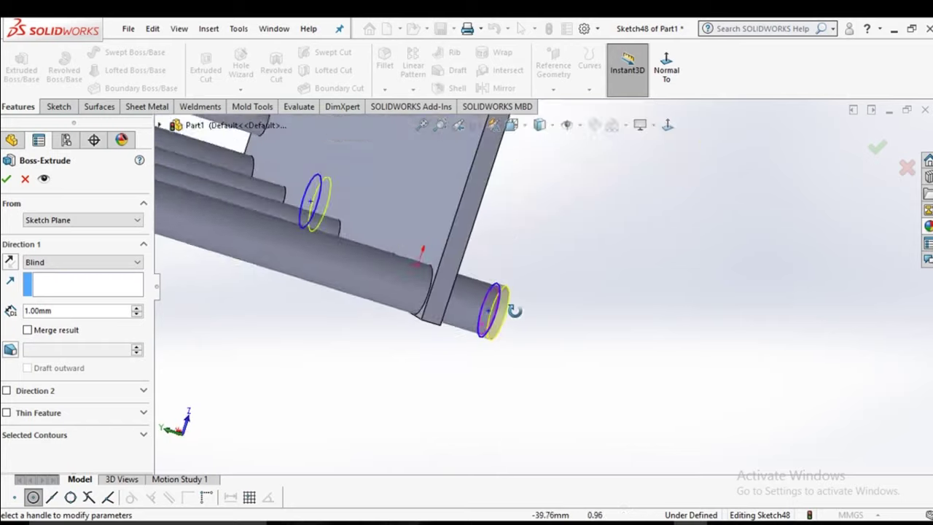
{"action": "scroll", "coordinate": [471, 310], "scroll_direction": "down", "scroll_amount": 2}
{"action": "middle_click_drag", "start_coordinate": [475, 312], "coordinate": [444, 333]}
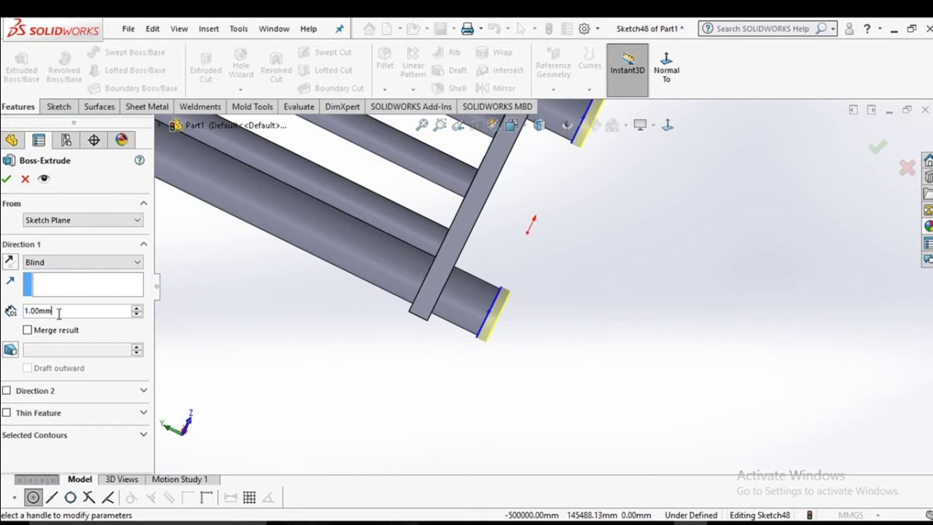
{"action": "type", "text": "2"}
{"action": "key", "text": "Return"}
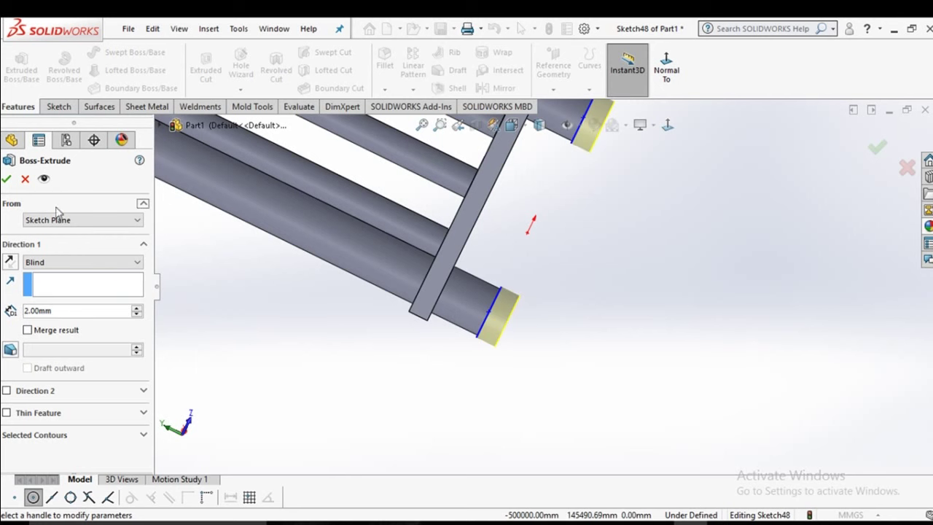
{"action": "left_click", "coordinate": [6, 182]}
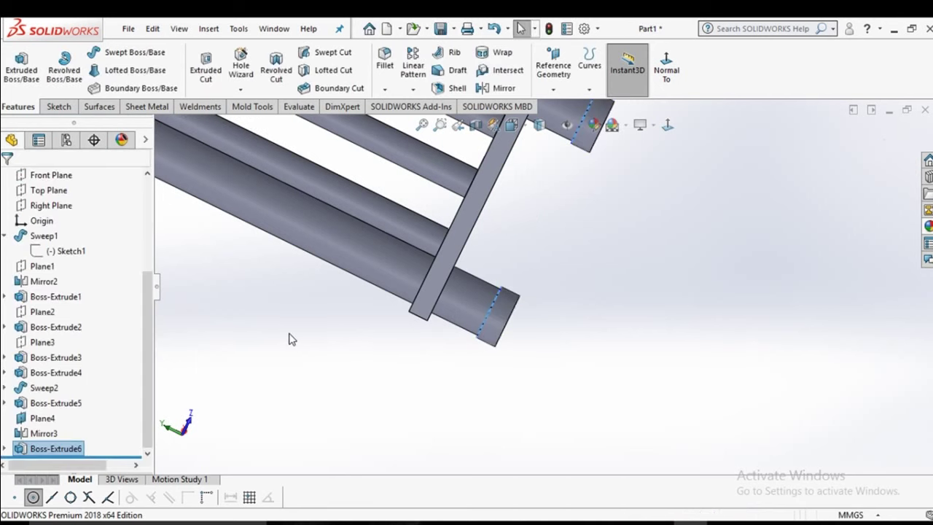
- Orbit and zoom the view to bring Plane4 under the bottom shelf into view
{"action": "scroll", "coordinate": [544, 313], "scroll_direction": "up", "scroll_amount": 5}
{"action": "mouse_move", "coordinate": [544, 313]}
{"action": "middle_mouse_down"}
{"action": "mouse_move", "coordinate": [576, 316]}
{"action": "mouse_move", "coordinate": [605, 202]}
{"action": "mouse_move", "coordinate": [533, 290]}
{"action": "mouse_move", "coordinate": [542, 281]}
{"action": "mouse_move", "coordinate": [538, 327]}
{"action": "mouse_move", "coordinate": [544, 300]}
{"action": "mouse_move", "coordinate": [471, 284]}
{"action": "mouse_move", "coordinate": [576, 319]}
{"action": "middle_mouse_up"}
{"action": "scroll", "coordinate": [488, 308], "scroll_direction": "down", "scroll_amount": 2}
{"action": "scroll", "coordinate": [488, 308], "scroll_direction": "down", "scroll_amount": 2}
{"action": "scroll", "coordinate": [552, 293], "scroll_direction": "up", "scroll_amount": 3}
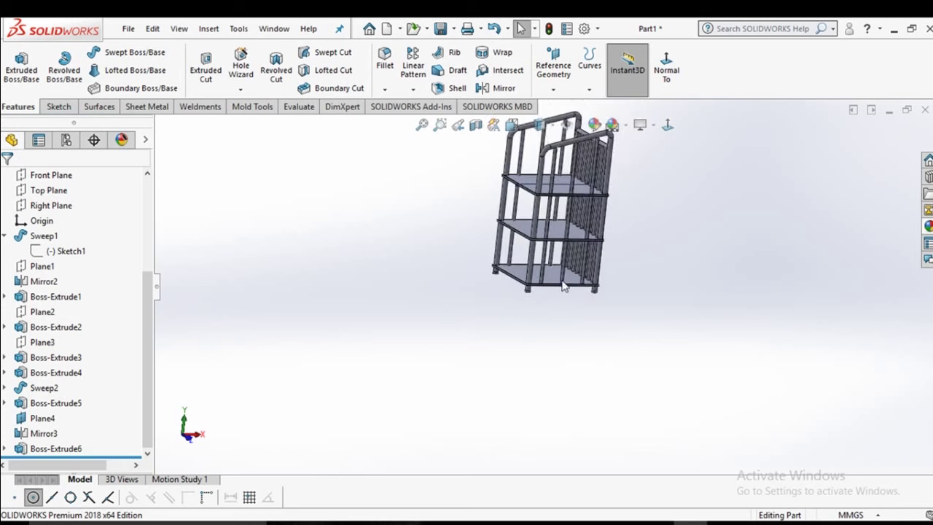
{"action": "scroll", "coordinate": [552, 294], "scroll_direction": "up", "scroll_amount": 1}
{"action": "scroll", "coordinate": [528, 213], "scroll_direction": "down", "scroll_amount": 3}
{"action": "scroll", "coordinate": [496, 270], "scroll_direction": "down", "scroll_amount": 3}
{"action": "scroll", "coordinate": [396, 250], "scroll_direction": "down", "scroll_amount": 3}
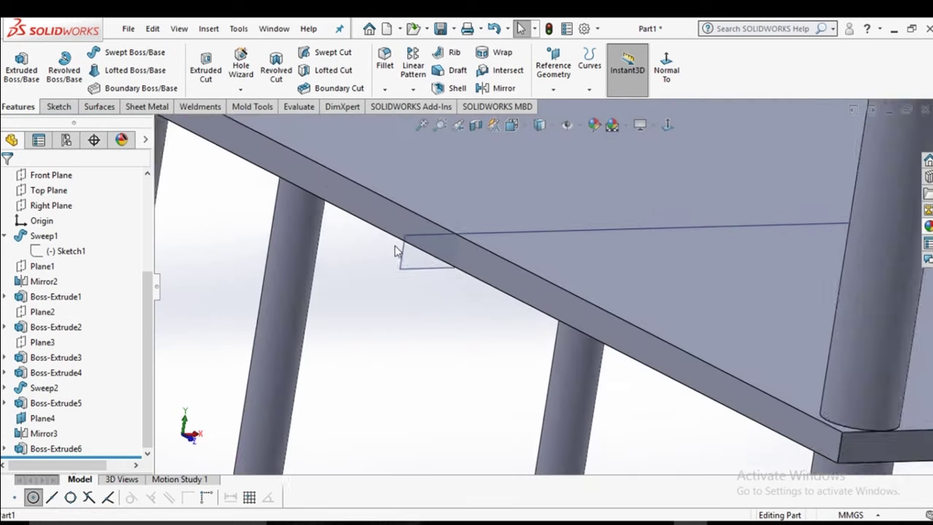
{"action": "scroll", "coordinate": [440, 261], "scroll_direction": "down", "scroll_amount": 1}
- Hide Plane4 and turn the cage to a straight side view
{"action": "left_click", "coordinate": [440, 261]}
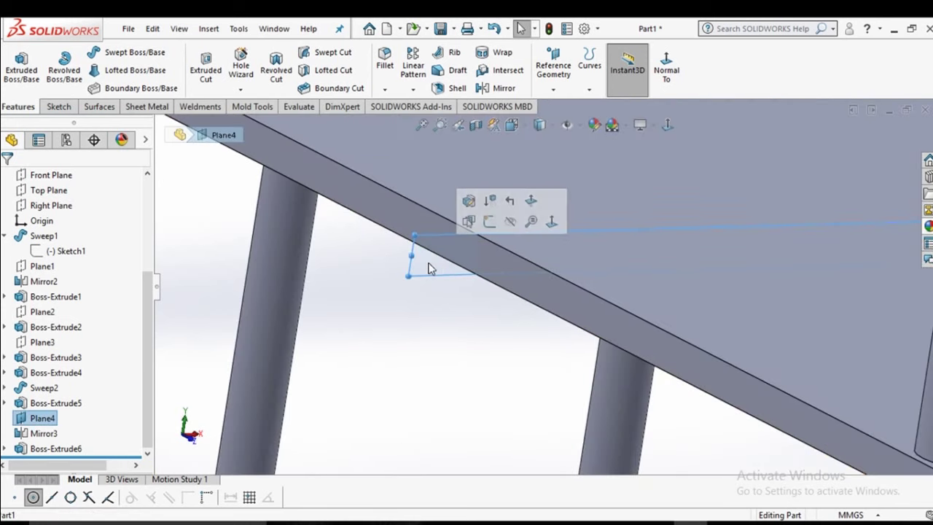
{"action": "left_click", "coordinate": [510, 225]}
{"action": "scroll", "coordinate": [525, 290], "scroll_direction": "up", "scroll_amount": 4}
{"action": "scroll", "coordinate": [537, 302], "scroll_direction": "up", "scroll_amount": 3}
{"action": "scroll", "coordinate": [596, 343], "scroll_direction": "up", "scroll_amount": 1}
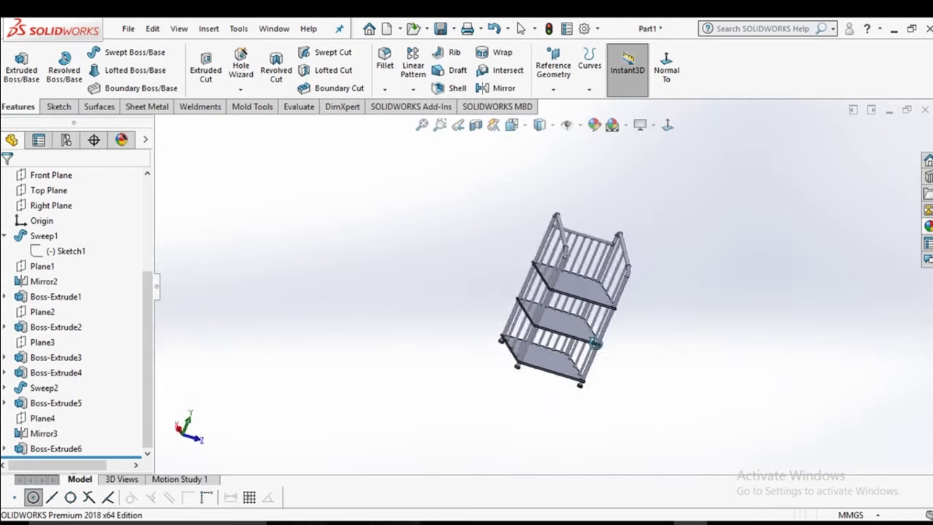
{"action": "middle_click_drag", "start_coordinate": [596, 342], "coordinate": [578, 299]}
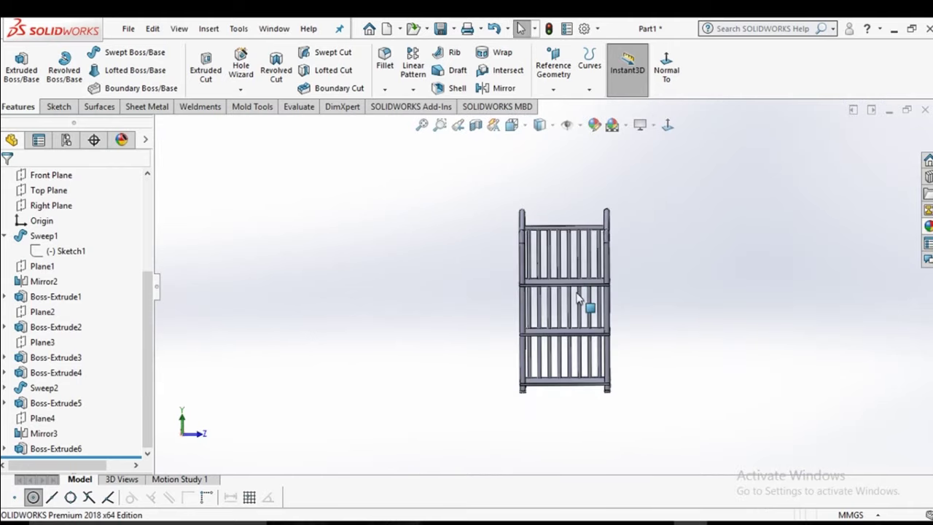
{"action": "scroll", "coordinate": [578, 299], "scroll_direction": "down", "scroll_amount": 2}
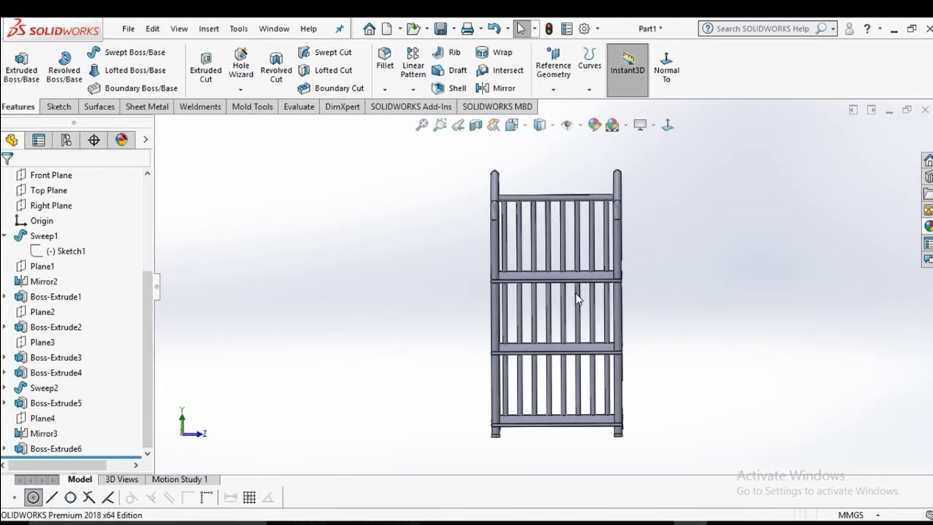
- Save the part as 'stand' in the aluminium stool type ladder folder, then orbit it in 3D
{"action": "key", "text": "ctrl+s"}
{"action": "type", "text": "stand"}
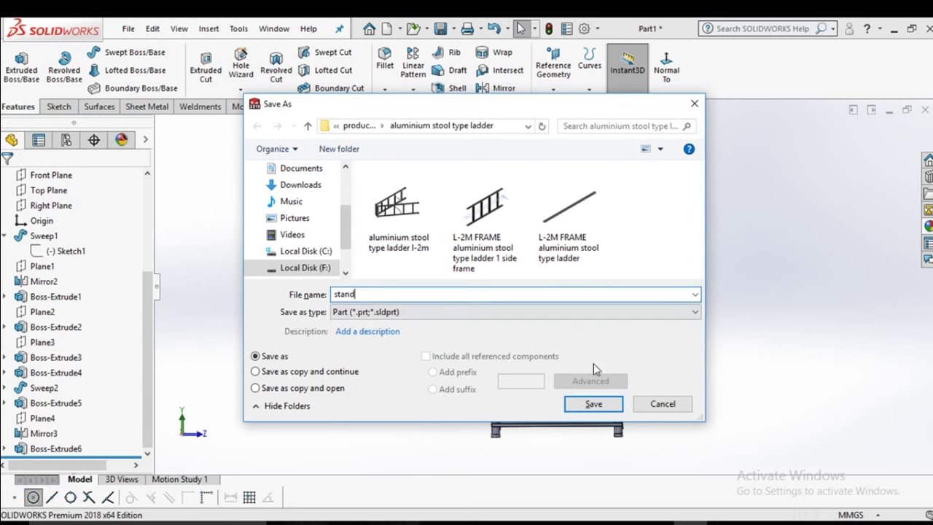
{"action": "left_click", "coordinate": [593, 404]}
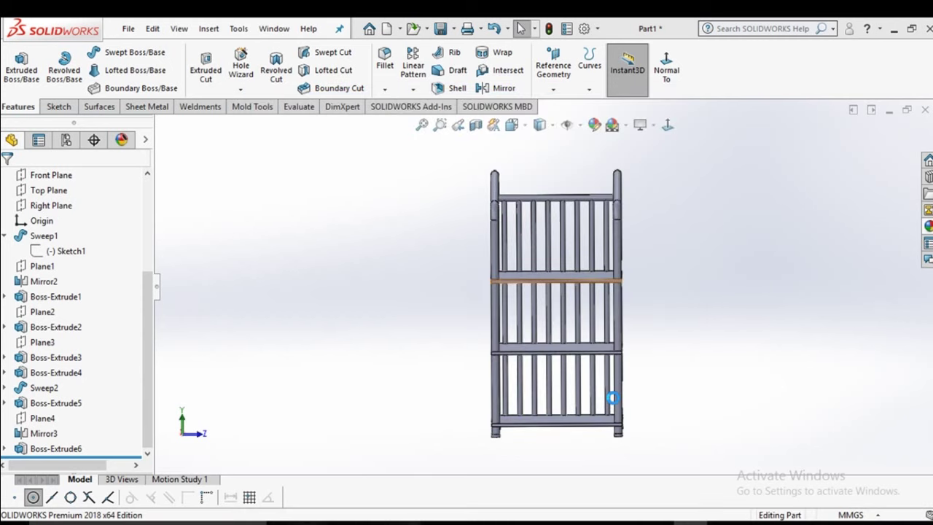
{"action": "mouse_move", "coordinate": [638, 331]}
{"action": "middle_mouse_down"}
{"action": "mouse_move", "coordinate": [670, 333]}
{"action": "mouse_move", "coordinate": [617, 334]}
{"action": "mouse_move", "coordinate": [744, 354]}
{"action": "mouse_move", "coordinate": [612, 331]}
{"action": "mouse_move", "coordinate": [600, 348]}
{"action": "mouse_move", "coordinate": [552, 321]}
{"action": "middle_mouse_up"}
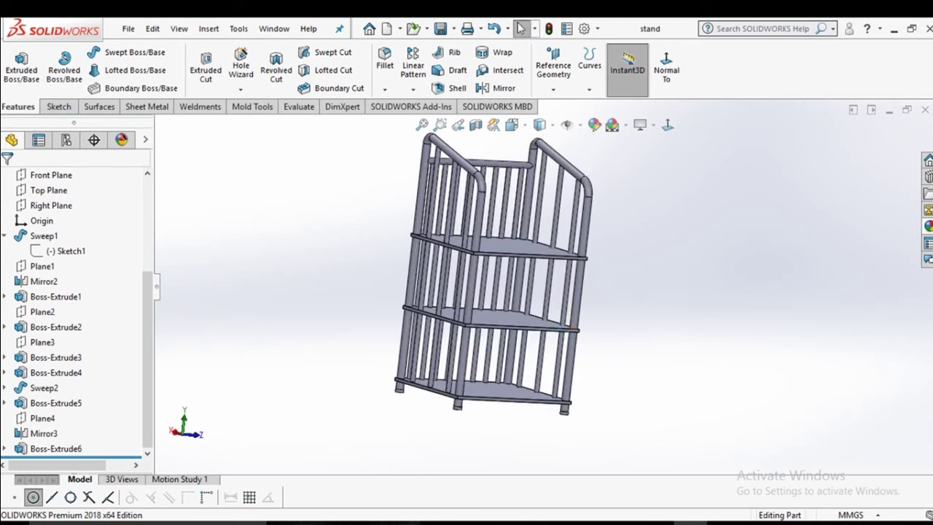
- Apply an orange appearance to the Sweep2 frame, shelves and side rails
{"action": "left_click", "coordinate": [928, 225]}
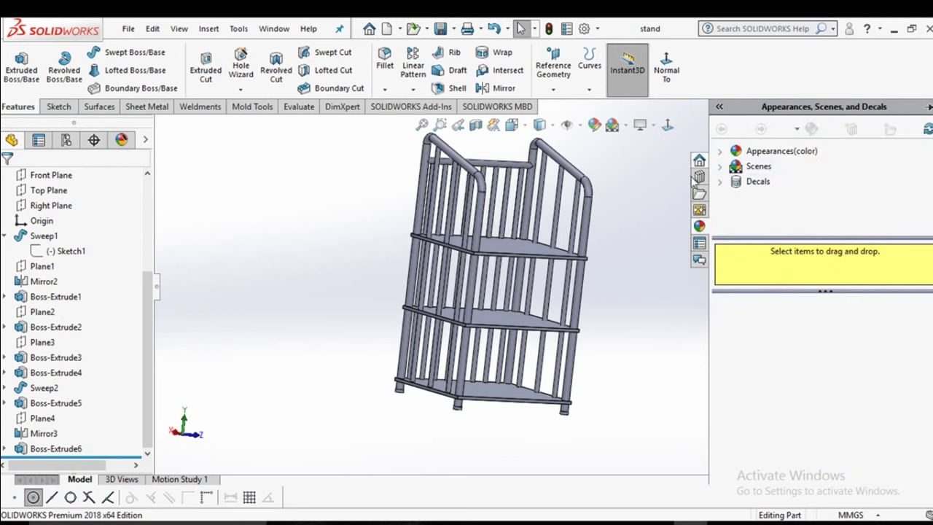
{"action": "left_click", "coordinate": [573, 172]}
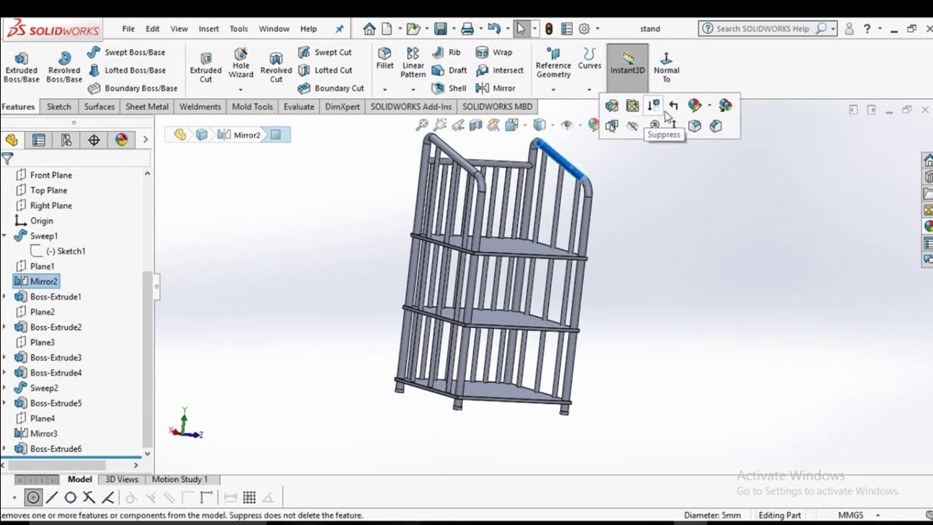
{"action": "left_click", "coordinate": [710, 106]}
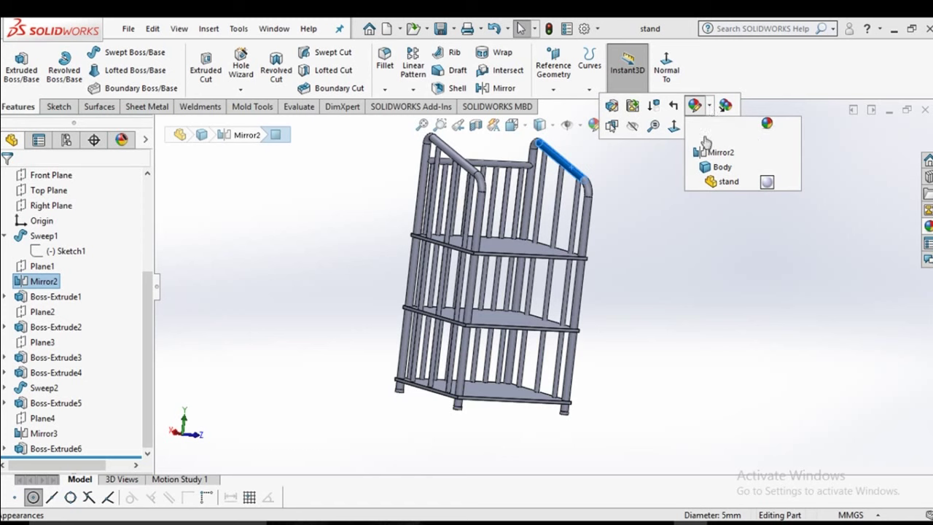
{"action": "left_click", "coordinate": [727, 169]}
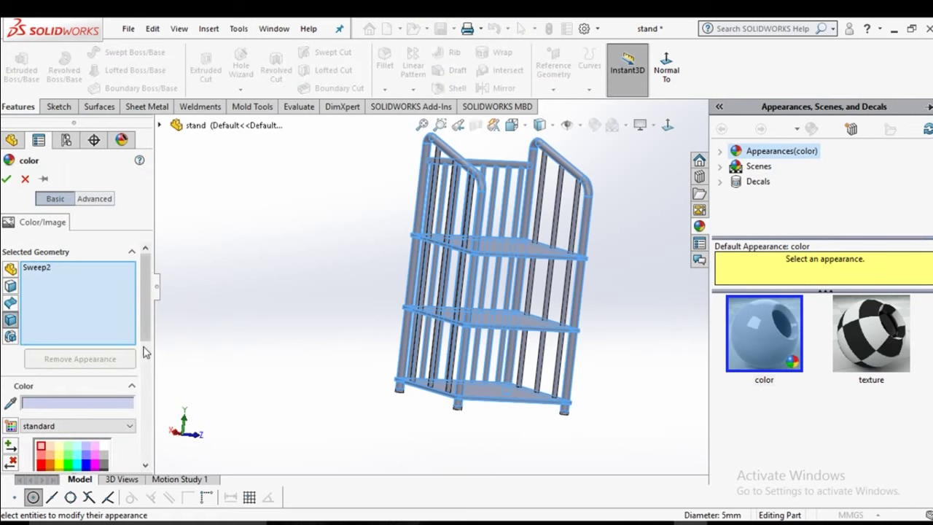
{"action": "left_click_drag", "start_coordinate": [140, 309], "coordinate": [137, 352]}
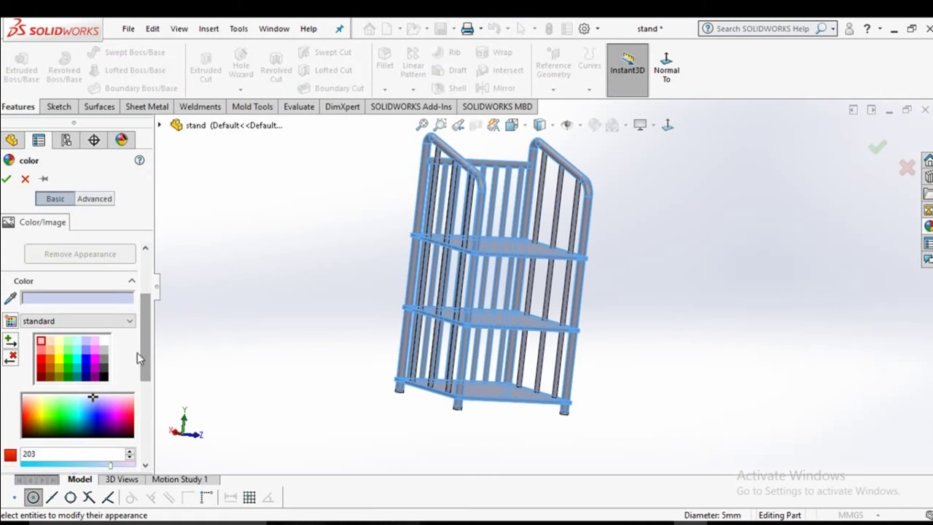
{"action": "left_click", "coordinate": [51, 365]}
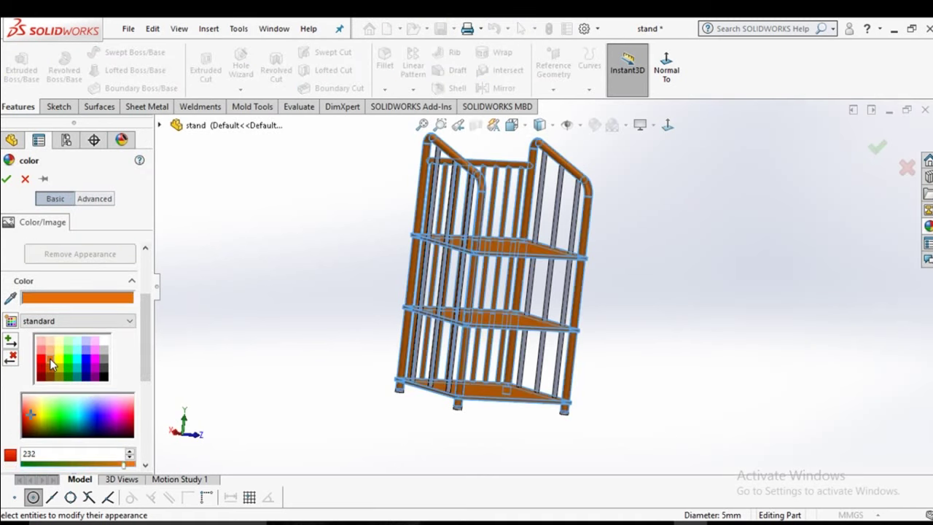
{"action": "mouse_move", "coordinate": [275, 359]}
{"action": "middle_mouse_down"}
{"action": "mouse_move", "coordinate": [297, 341]}
{"action": "mouse_move", "coordinate": [301, 350]}
{"action": "middle_mouse_up"}
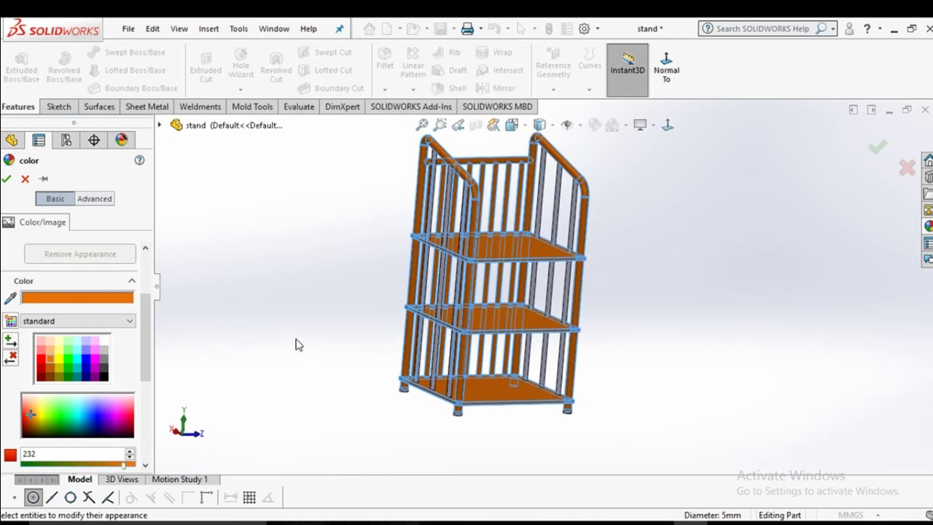
{"action": "left_click", "coordinate": [7, 179]}
{"action": "mouse_move", "coordinate": [384, 310]}
{"action": "middle_mouse_down"}
{"action": "mouse_move", "coordinate": [432, 328]}
{"action": "mouse_move", "coordinate": [350, 304]}
{"action": "mouse_move", "coordinate": [425, 304]}
{"action": "mouse_move", "coordinate": [527, 259]}
{"action": "middle_mouse_up"}
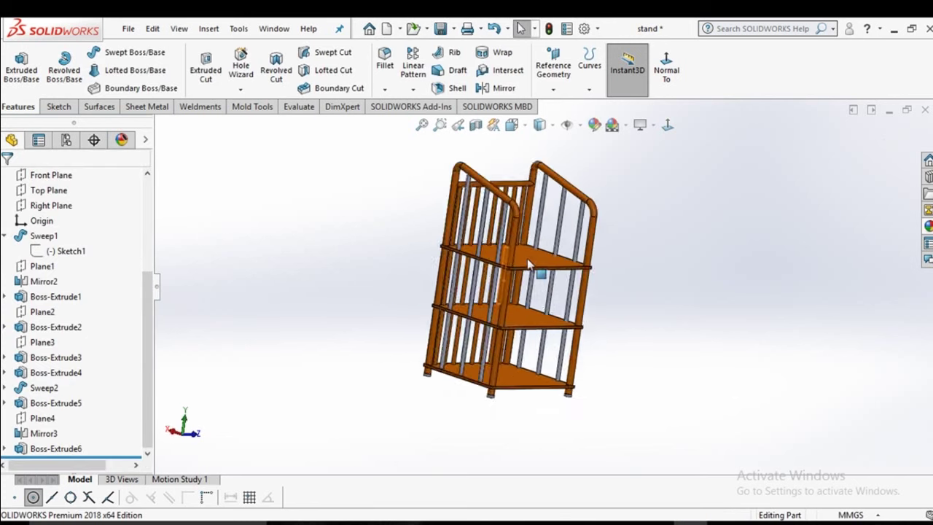
- Select a single vertical bar and start editing its Boss-Extrude5 appearance
{"action": "scroll", "coordinate": [510, 257], "scroll_direction": "down", "scroll_amount": 3}
{"action": "left_click", "coordinate": [484, 239]}
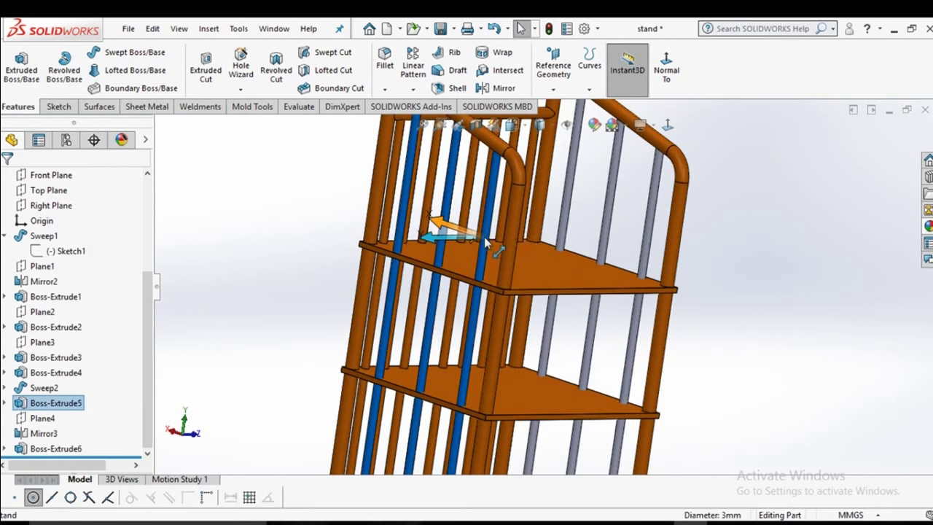
{"action": "left_click", "coordinate": [747, 248]}
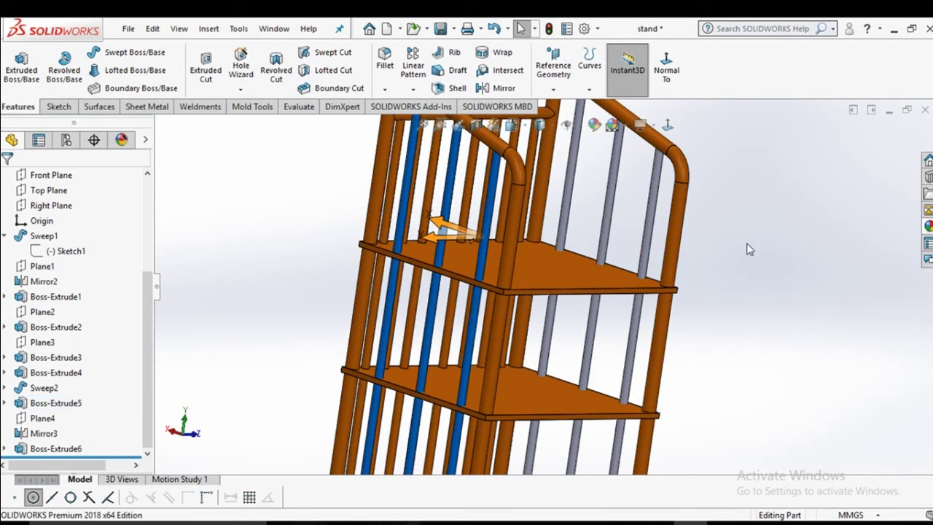
{"action": "left_click", "coordinate": [490, 220]}
{"action": "left_click", "coordinate": [648, 154]}
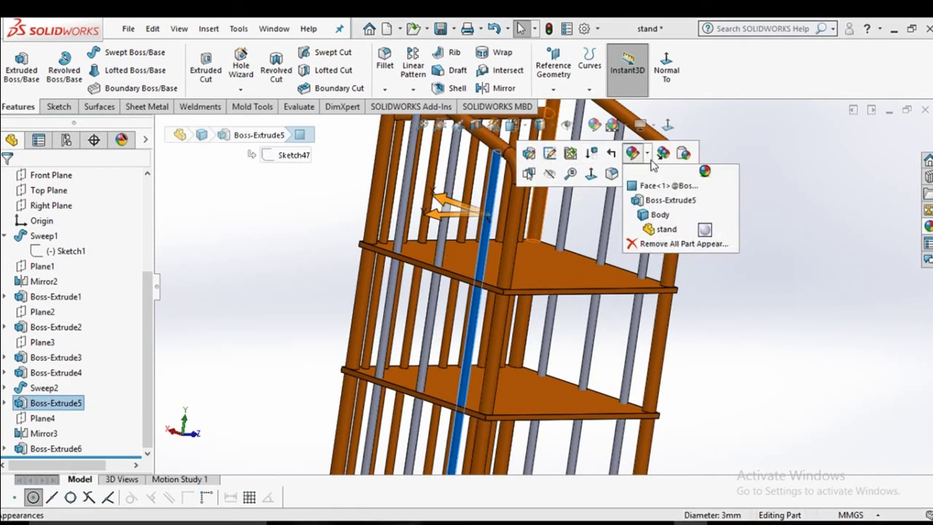
{"action": "left_click", "coordinate": [660, 204]}
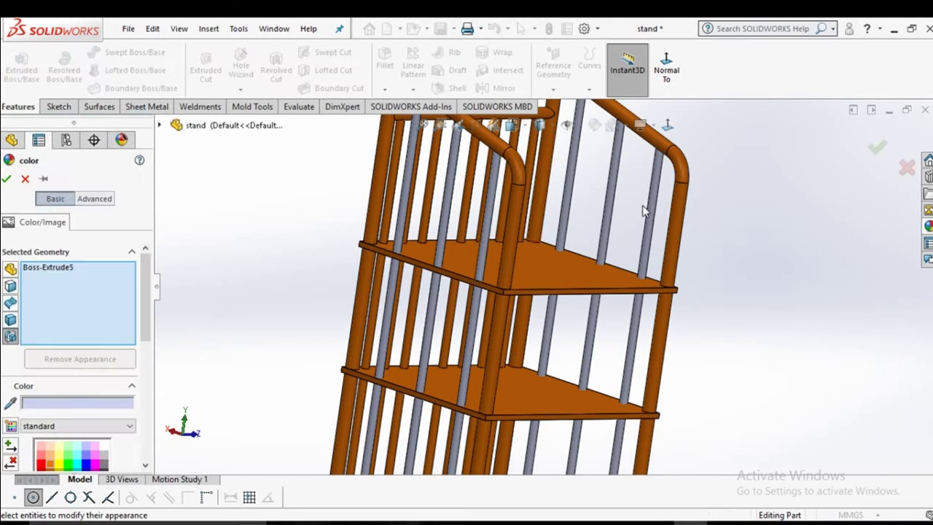
- Try tan, yellow and grey swatches, then confirm white on the vertical bars
{"action": "scroll", "coordinate": [147, 318], "scroll_direction": "down", "scroll_amount": 3}
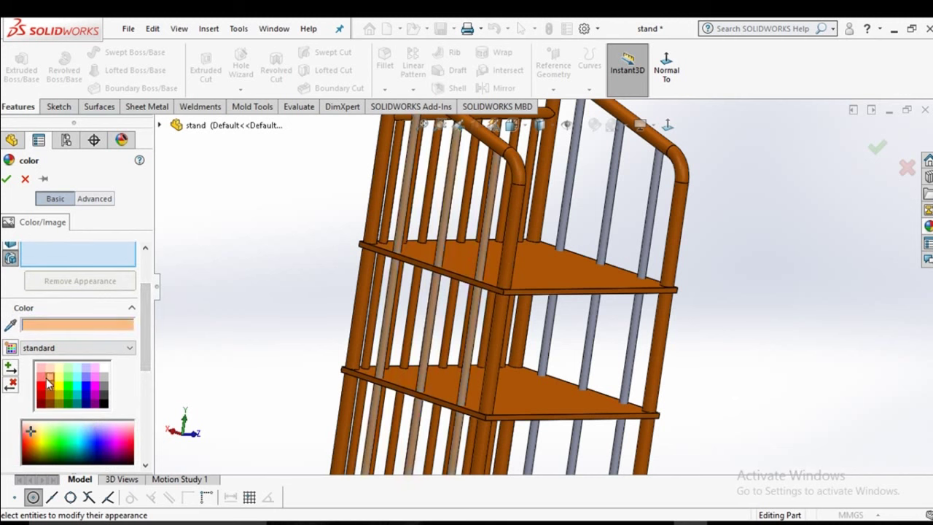
{"action": "left_click", "coordinate": [574, 232]}
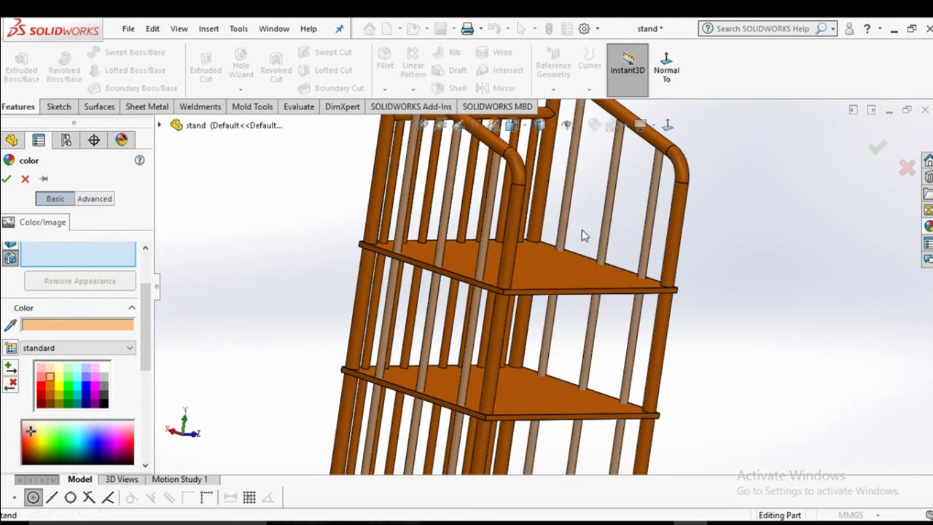
{"action": "left_click", "coordinate": [59, 381]}
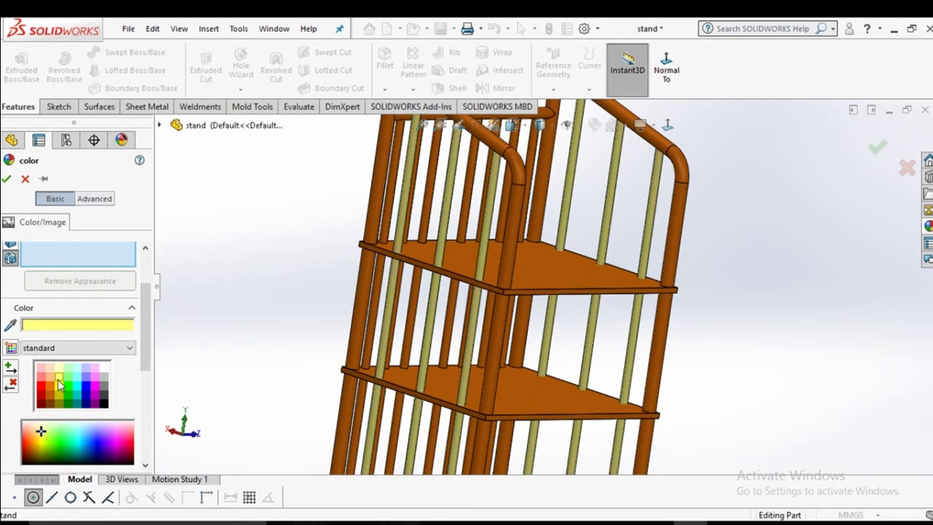
{"action": "left_click", "coordinate": [104, 377]}
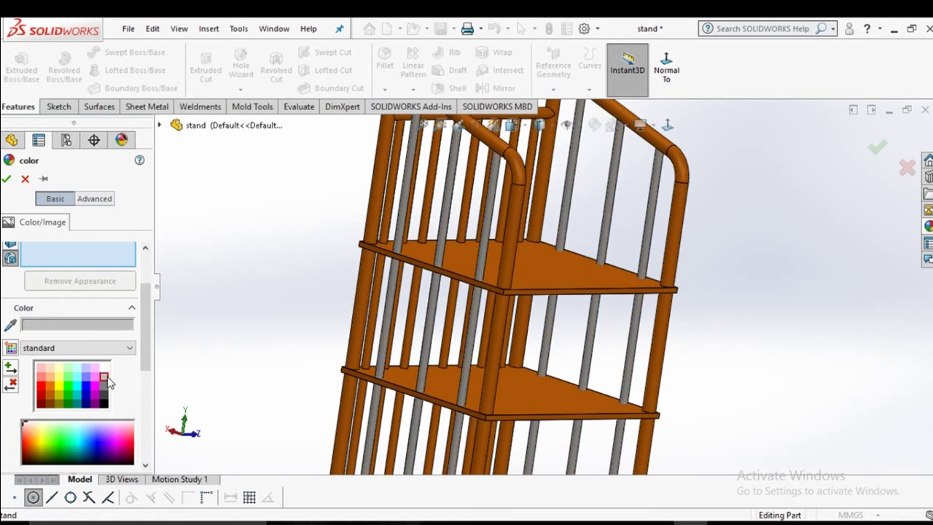
{"action": "left_click", "coordinate": [104, 370]}
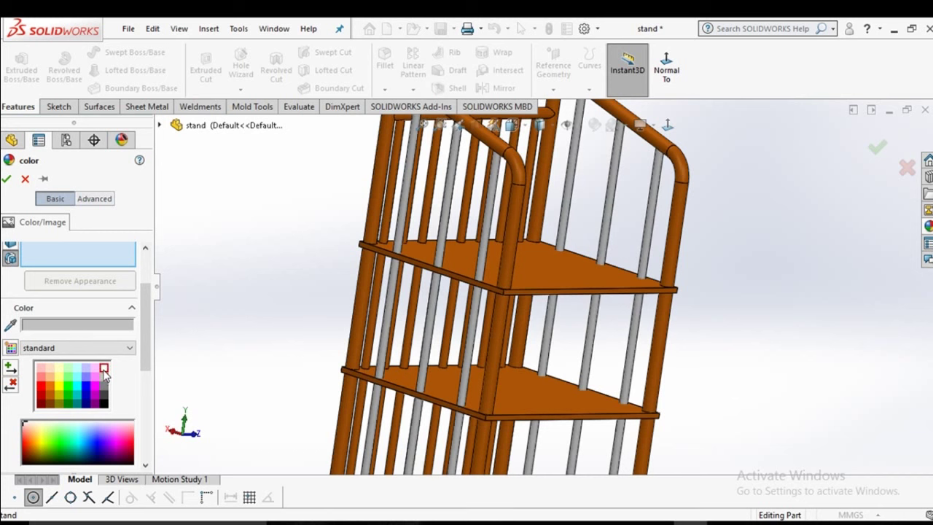
{"action": "left_click", "coordinate": [7, 179]}
{"action": "scroll", "coordinate": [285, 265], "scroll_direction": "up", "scroll_amount": 5}
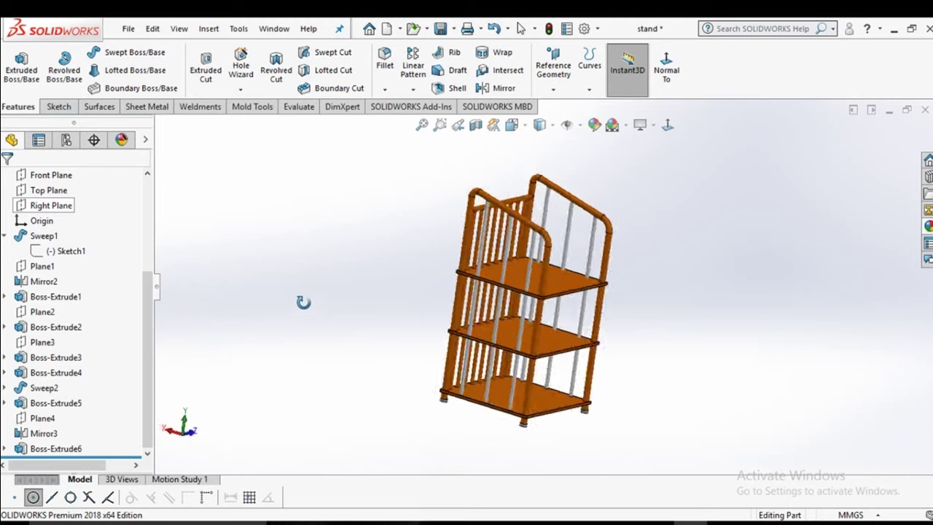
- Zoom to a foot's bottom face and start editing the Boss-Extrude6 appearance
{"action": "mouse_move", "coordinate": [343, 309]}
{"action": "middle_mouse_down"}
{"action": "mouse_move", "coordinate": [202, 297]}
{"action": "mouse_move", "coordinate": [291, 300]}
{"action": "mouse_move", "coordinate": [354, 352]}
{"action": "mouse_move", "coordinate": [685, 441]}
{"action": "middle_mouse_up"}
{"action": "scroll", "coordinate": [577, 382], "scroll_direction": "down", "scroll_amount": 2}
{"action": "scroll", "coordinate": [476, 350], "scroll_direction": "down", "scroll_amount": 1}
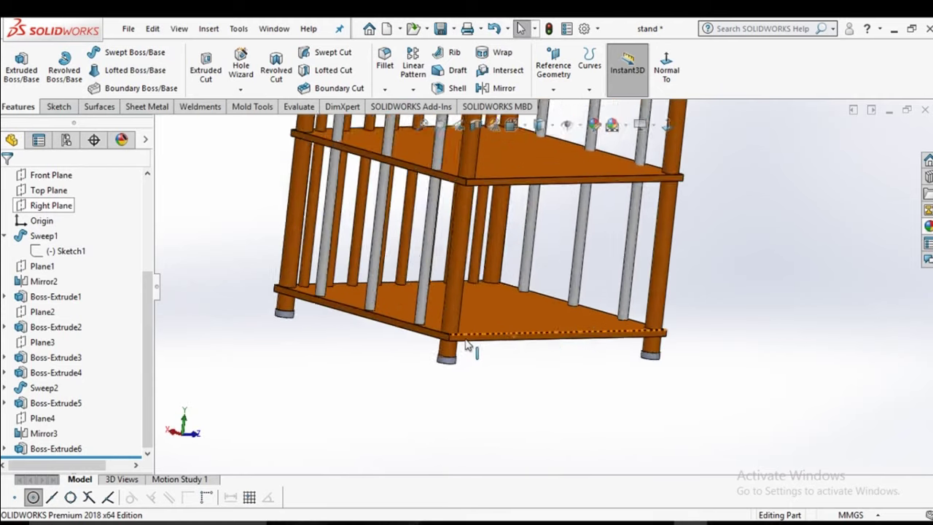
{"action": "scroll", "coordinate": [475, 350], "scroll_direction": "down", "scroll_amount": 3}
{"action": "left_click", "coordinate": [481, 349]}
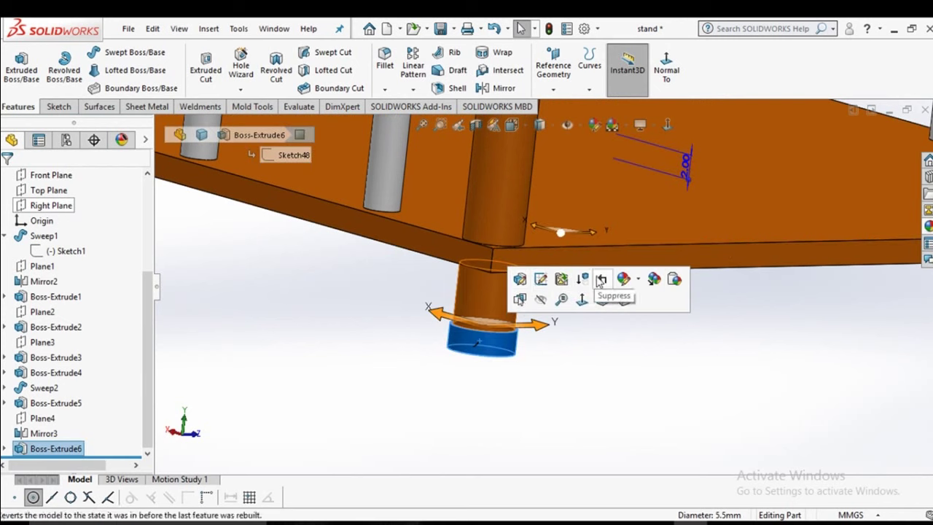
{"action": "left_click", "coordinate": [626, 279]}
{"action": "left_click", "coordinate": [654, 327]}
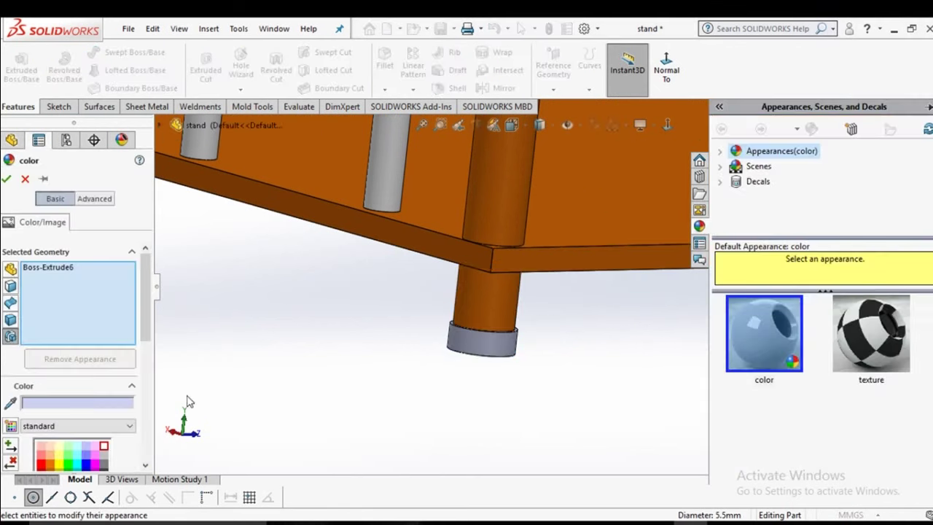
- Colour the feet black and orbit the finished stand to a new orientation
{"action": "scroll", "coordinate": [102, 446], "scroll_direction": "down", "scroll_amount": 2}
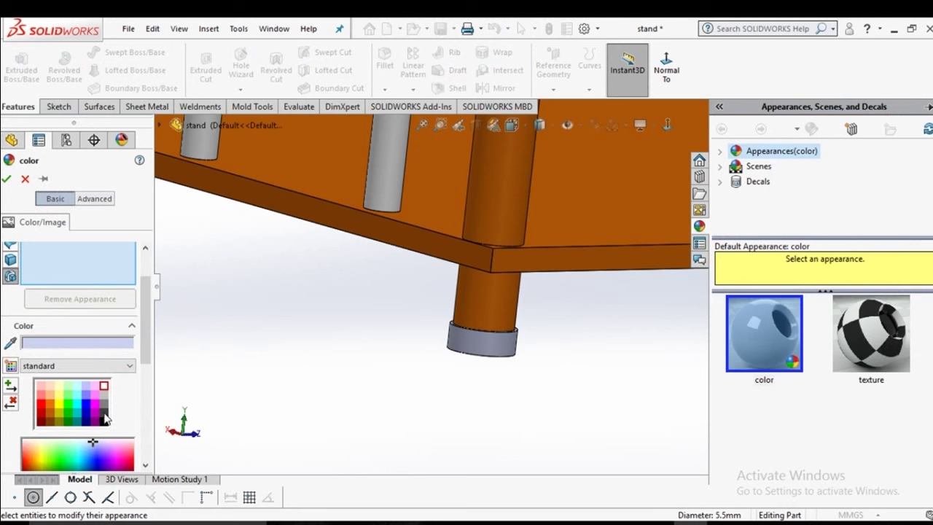
{"action": "left_click", "coordinate": [104, 418]}
{"action": "scroll", "coordinate": [340, 347], "scroll_direction": "up", "scroll_amount": 2}
{"action": "scroll", "coordinate": [375, 346], "scroll_direction": "up", "scroll_amount": 3}
{"action": "scroll", "coordinate": [490, 341], "scroll_direction": "up", "scroll_amount": 2}
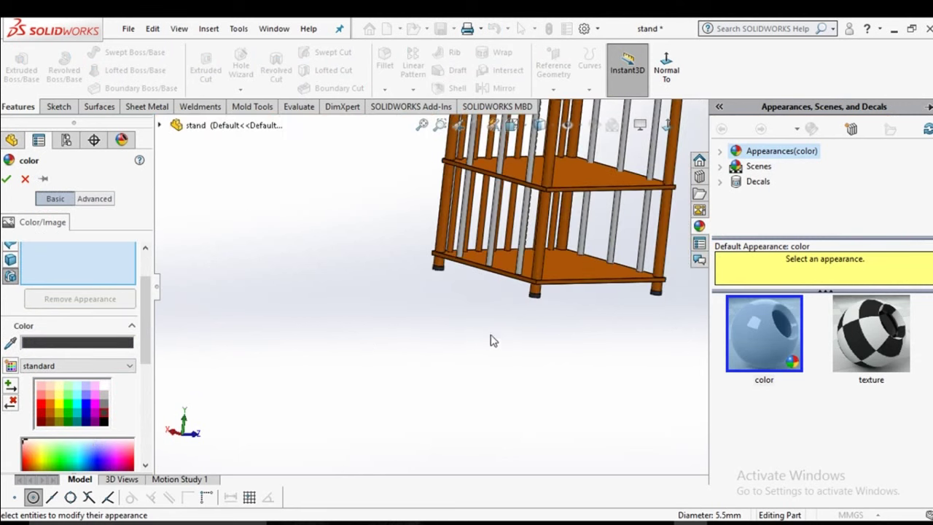
{"action": "left_click", "coordinate": [9, 179]}
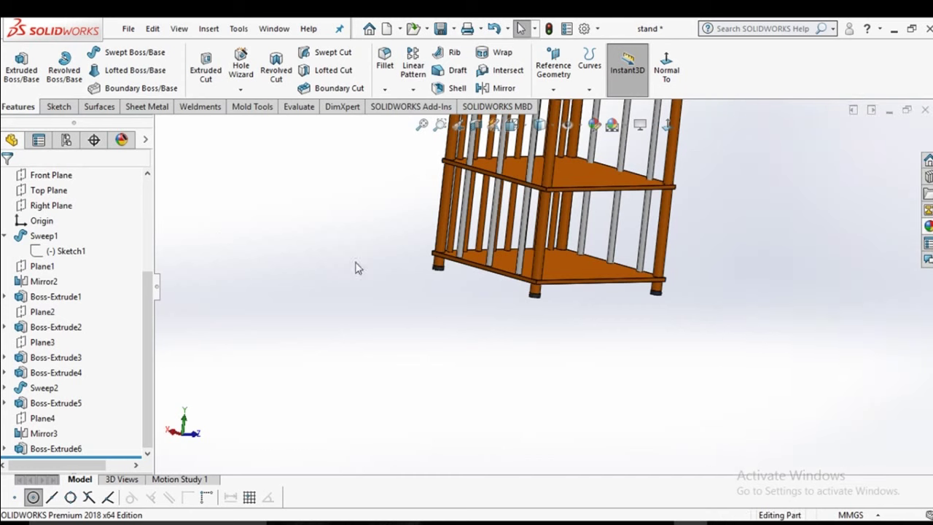
{"action": "mouse_move", "coordinate": [358, 267]}
{"action": "middle_mouse_down"}
{"action": "mouse_move", "coordinate": [617, 235]}
{"action": "mouse_move", "coordinate": [646, 271]}
{"action": "mouse_move", "coordinate": [576, 267]}
{"action": "mouse_move", "coordinate": [583, 273]}
{"action": "middle_mouse_up"}
{"action": "scroll", "coordinate": [583, 273], "scroll_direction": "down", "scroll_amount": 3}
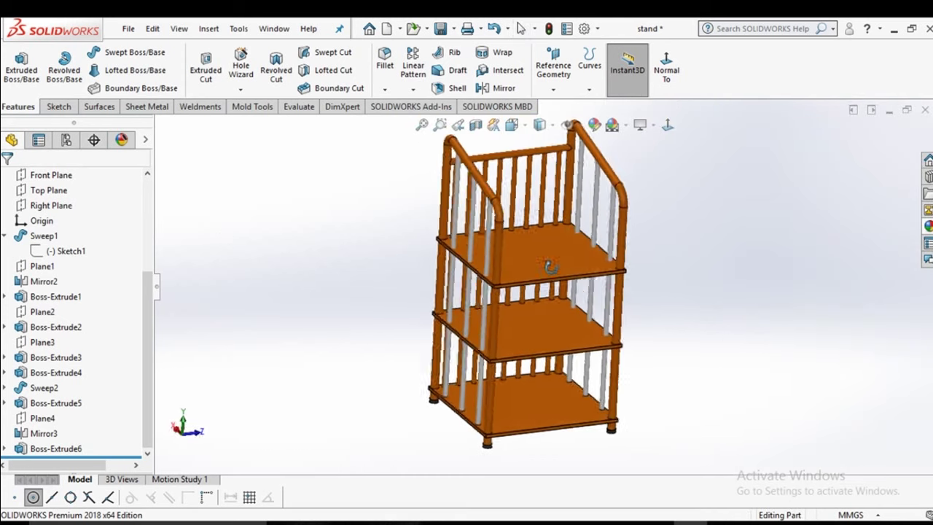